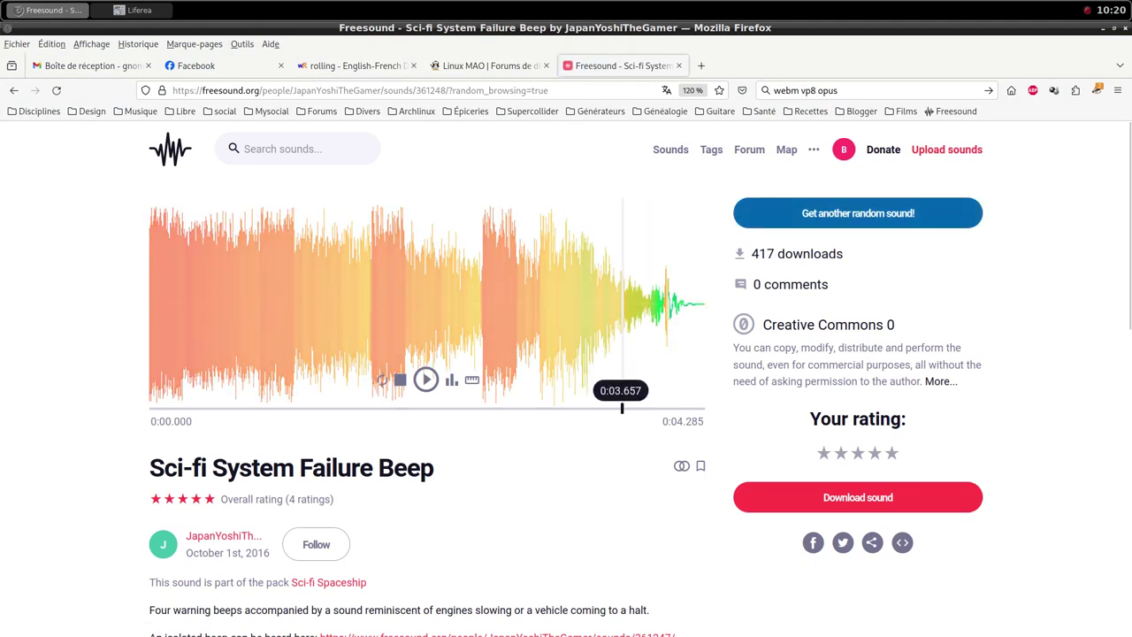
# - Download the Sci-fi System Failure Beep sound as a WAV into impro/i-001/samples and dismiss the donation request
pyautogui.scroll(-2, 621, 371)
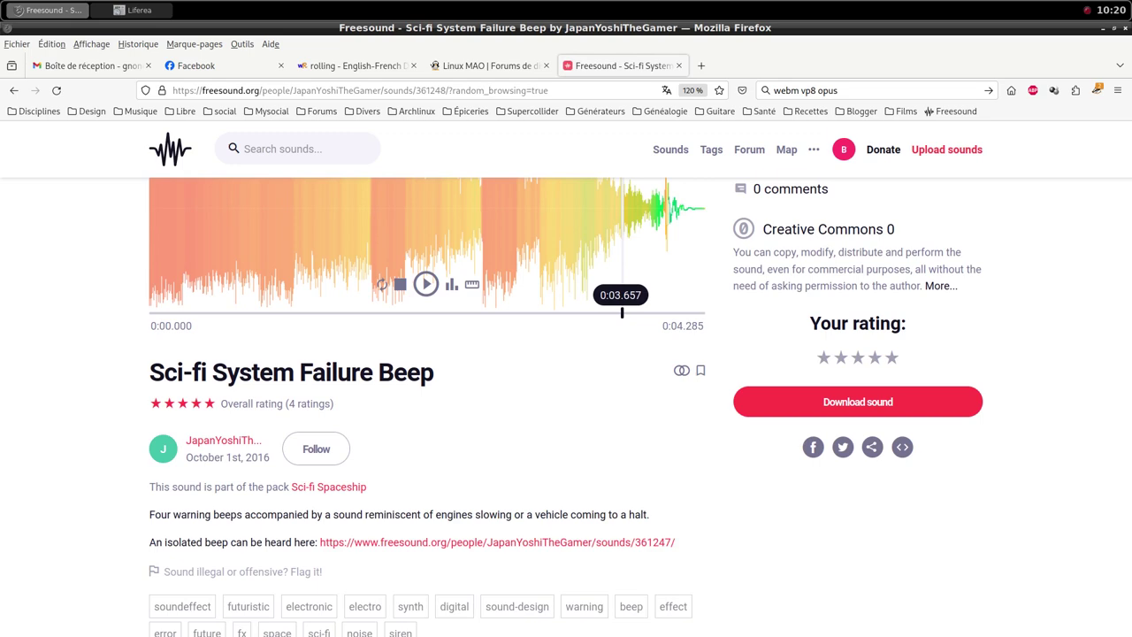
pyautogui.scroll(2, 662, 311)
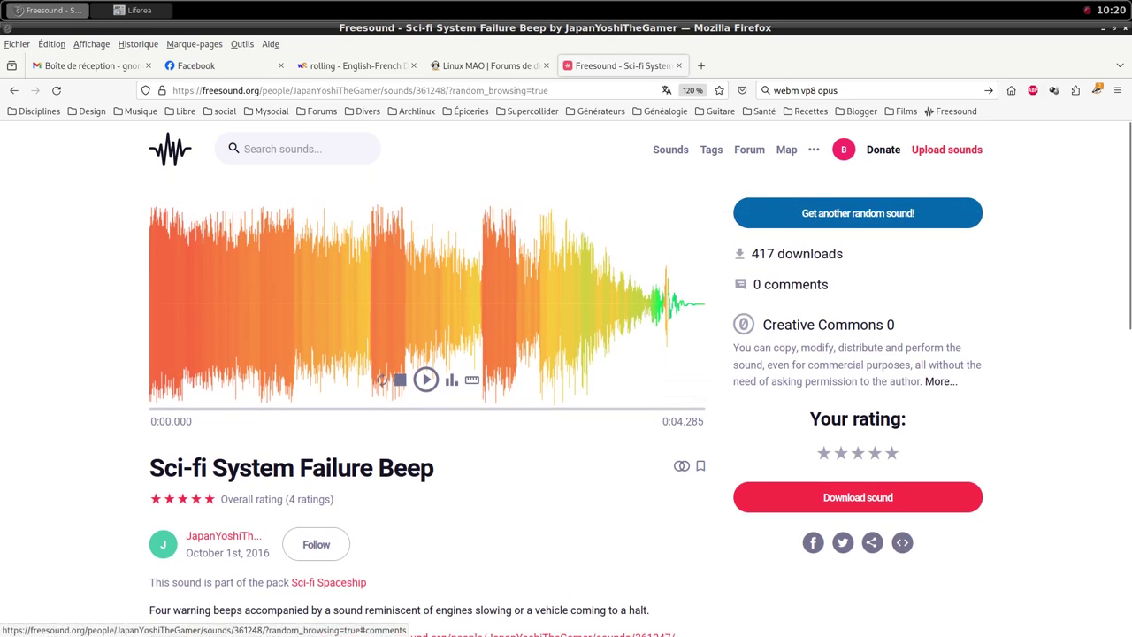
pyautogui.scroll(-2, 659, 322)
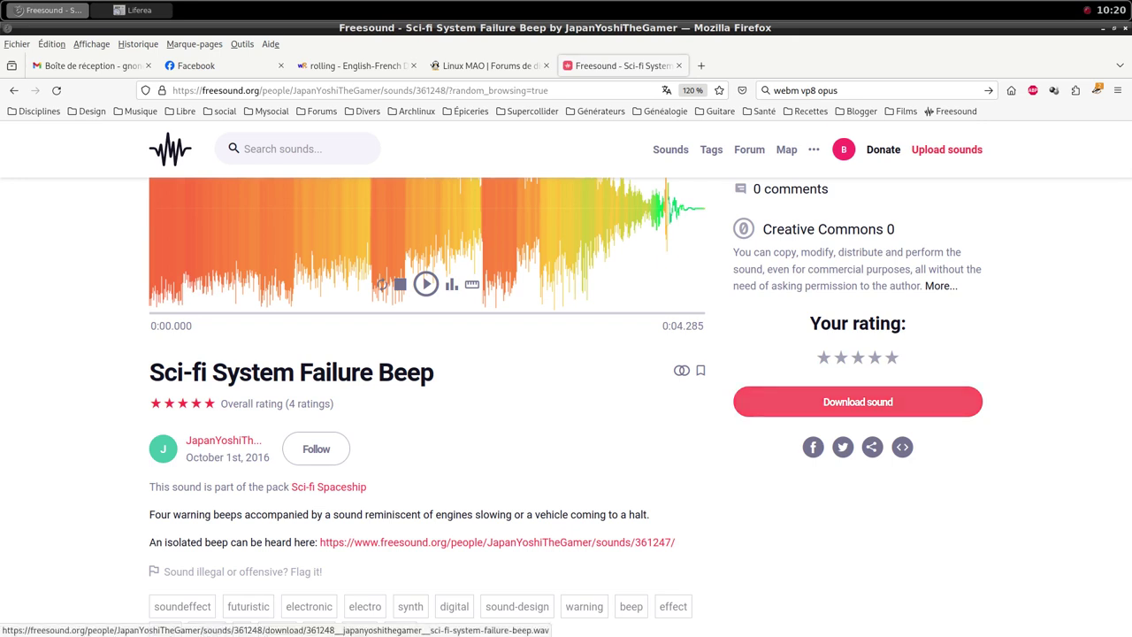
pyautogui.click(858, 401)
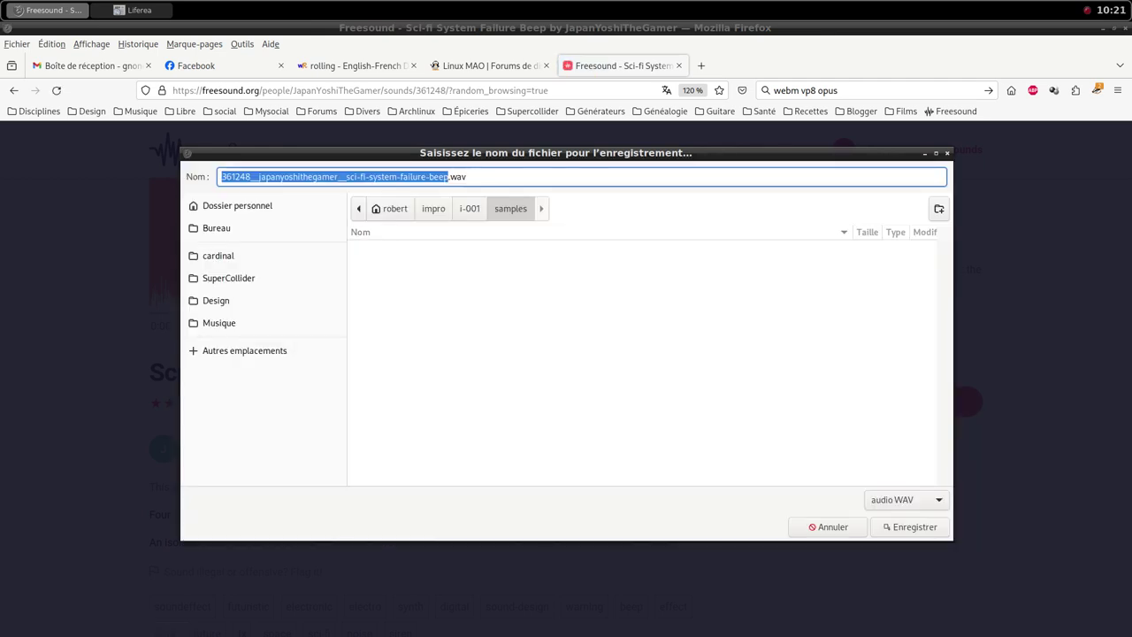
pyautogui.click(909, 526)
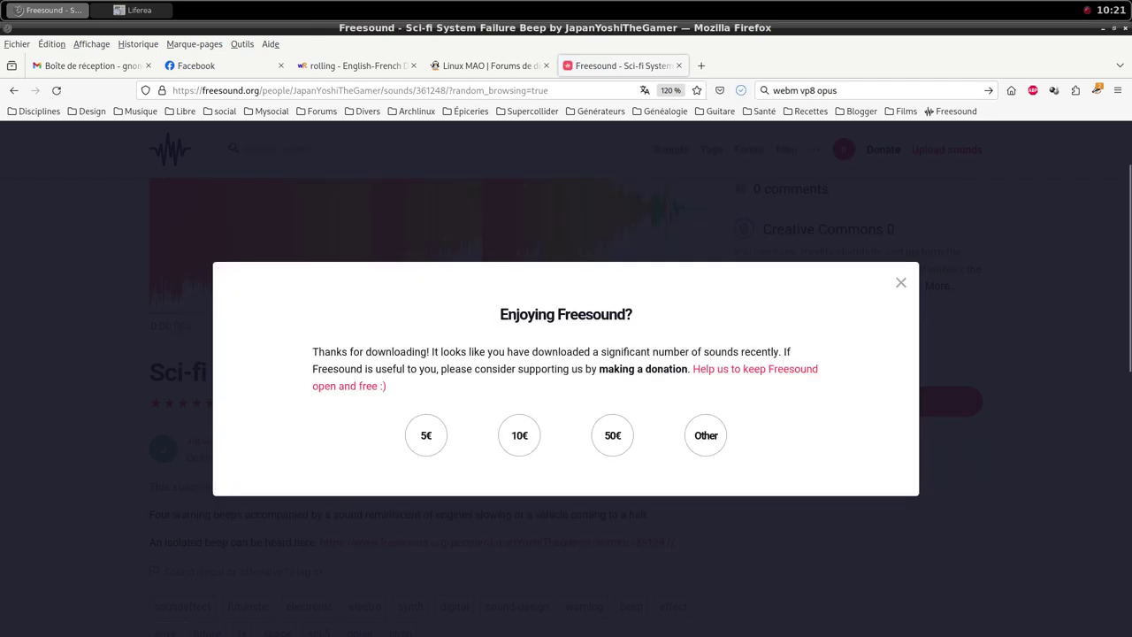
pyautogui.press('Escape')
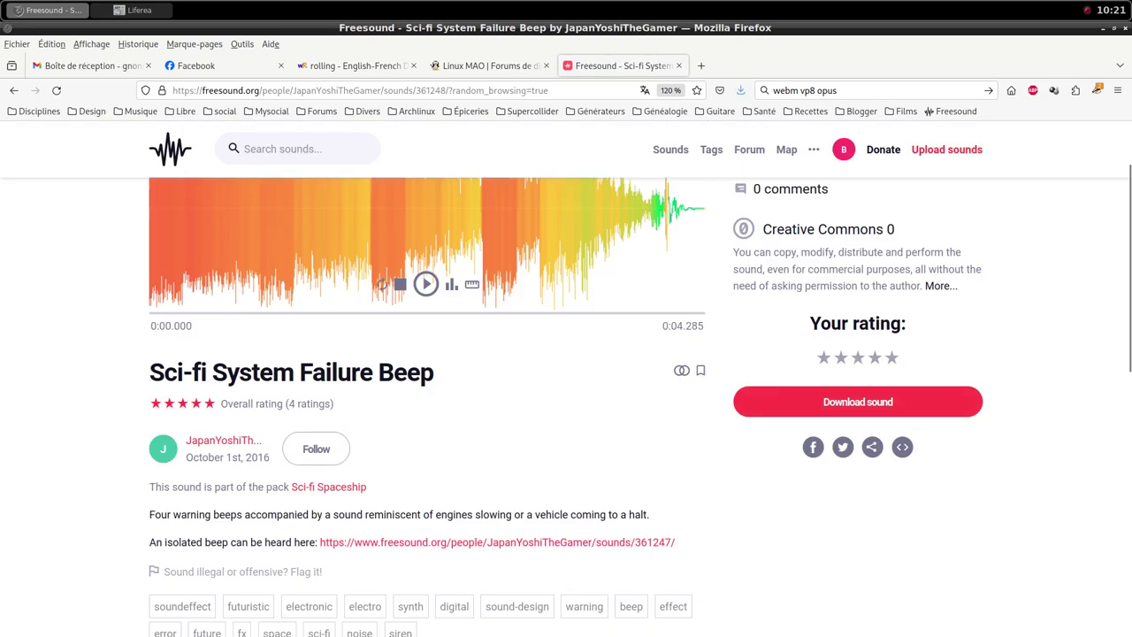
# - Switch to the Qtractor session and start a new MIDI track named Beep
pyautogui.middleClick(552, 7)
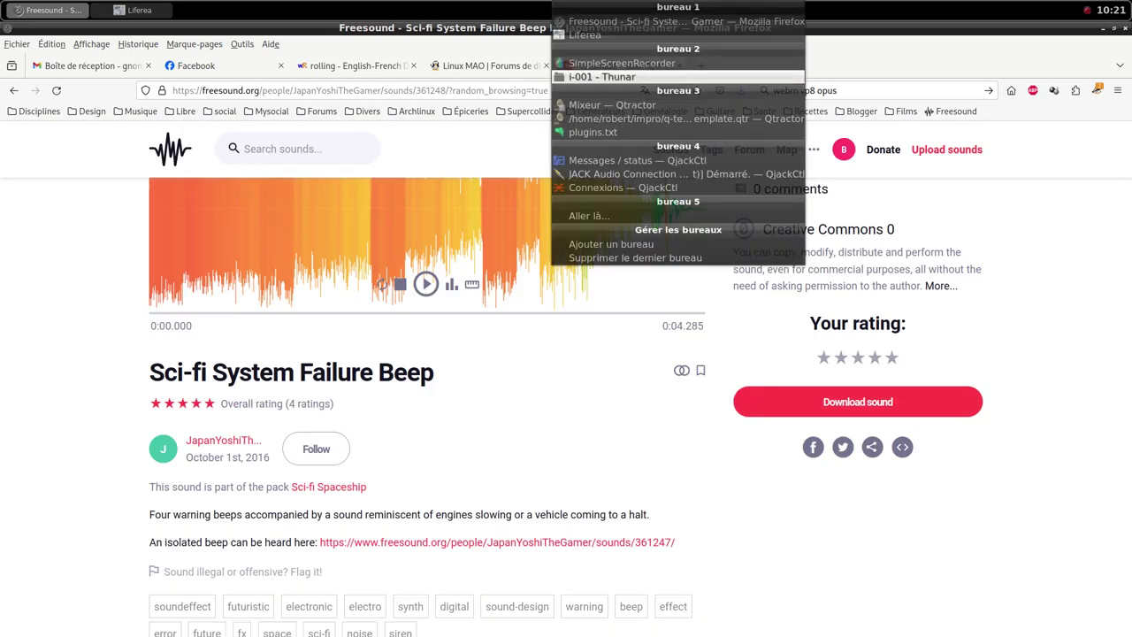
pyautogui.press('Down')
pyautogui.press('Return')
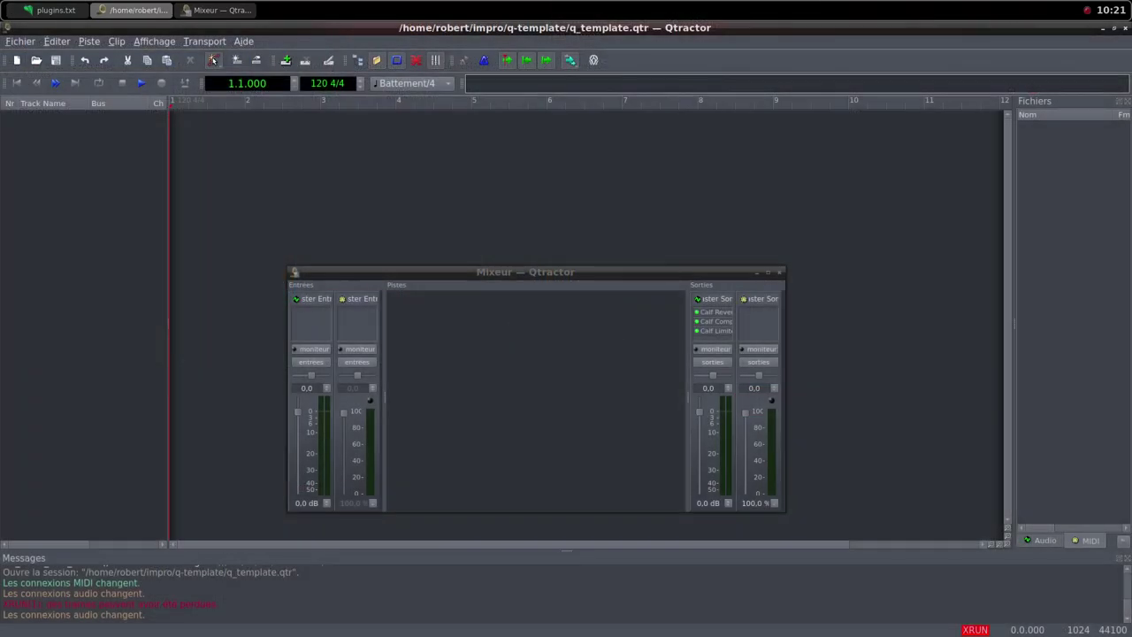
pyautogui.rightClick(477, 324)
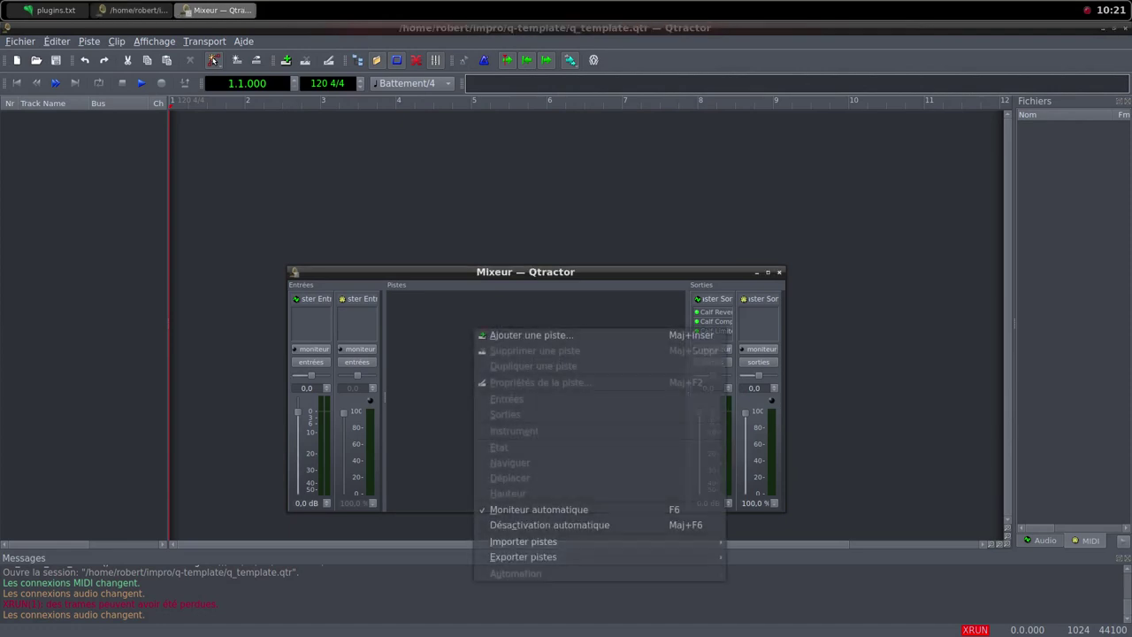
pyautogui.click(509, 330)
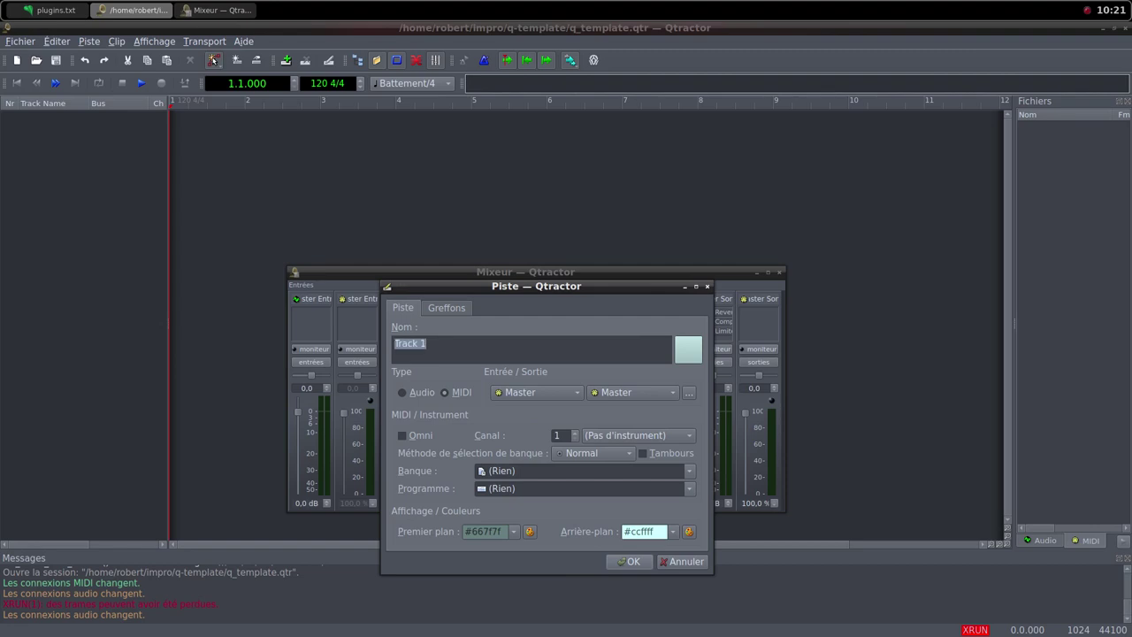
pyautogui.write('Beep')
# - Add the samplv1 LV2 plugin to the Beep track, filtering the plugin list with "sam"
pyautogui.hotkey('ctrl', 'Tab')
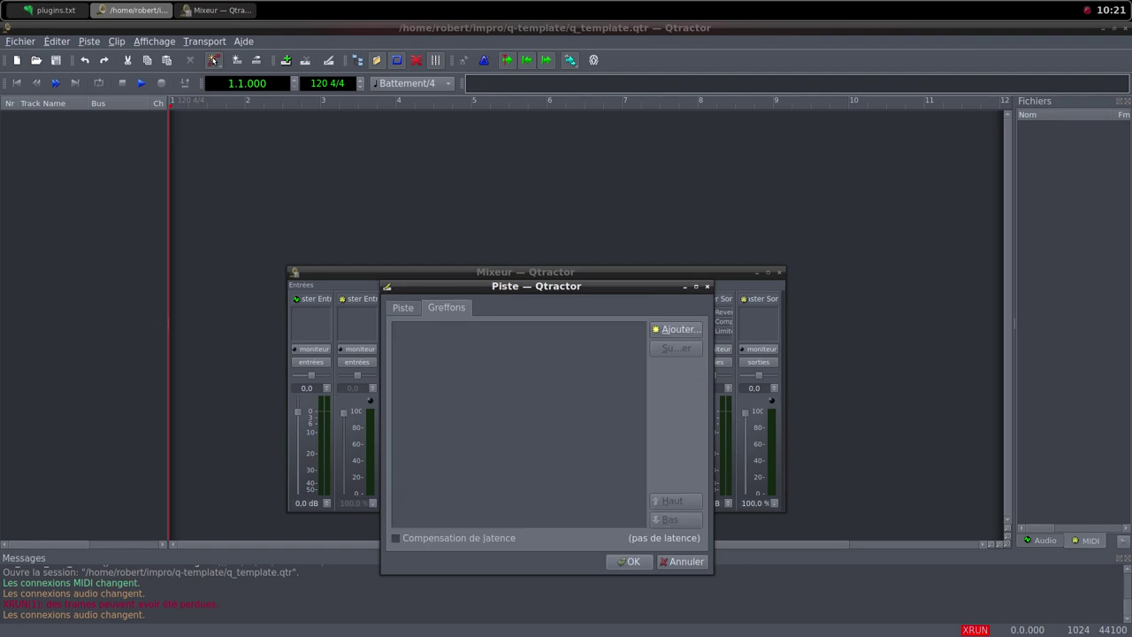
pyautogui.hotkey('alt', 'a')
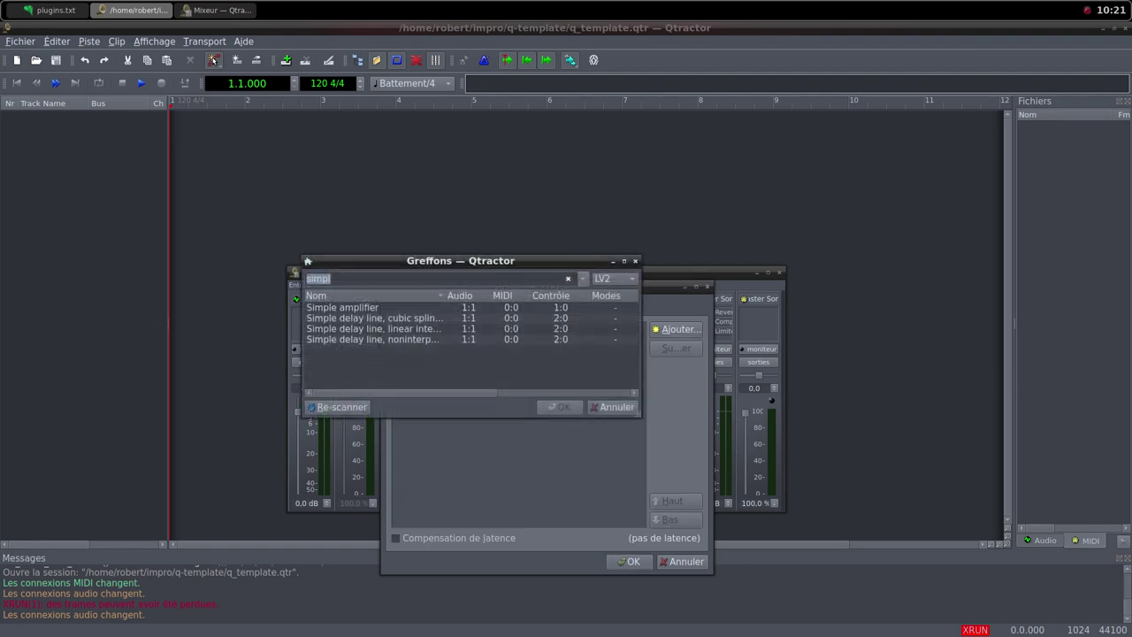
pyautogui.write('sam')
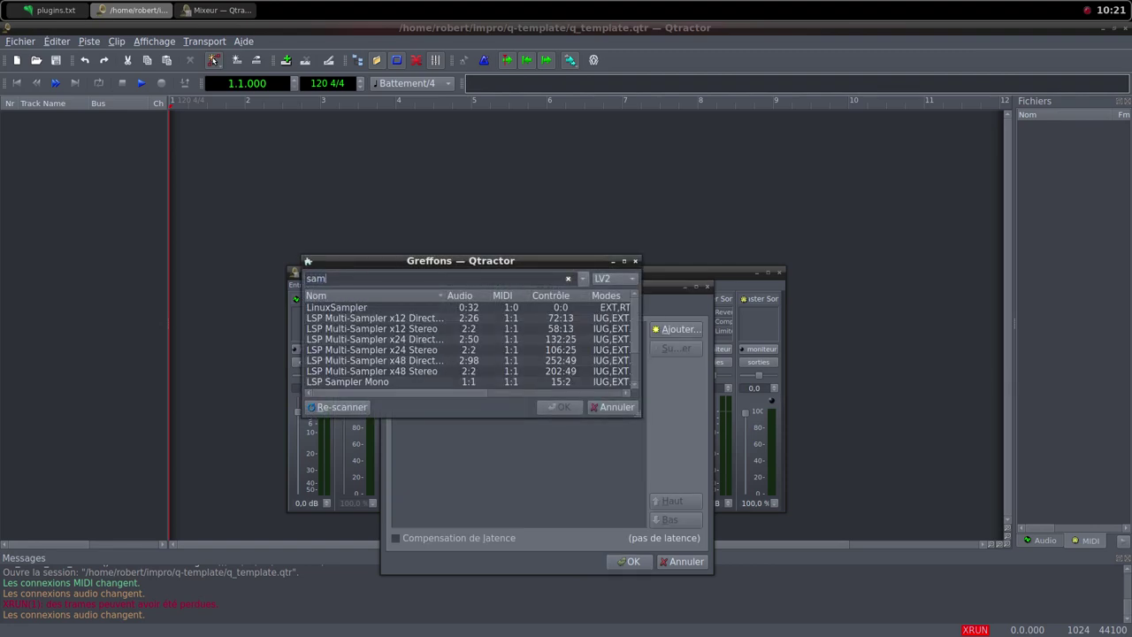
pyautogui.scroll(-2, 467, 344)
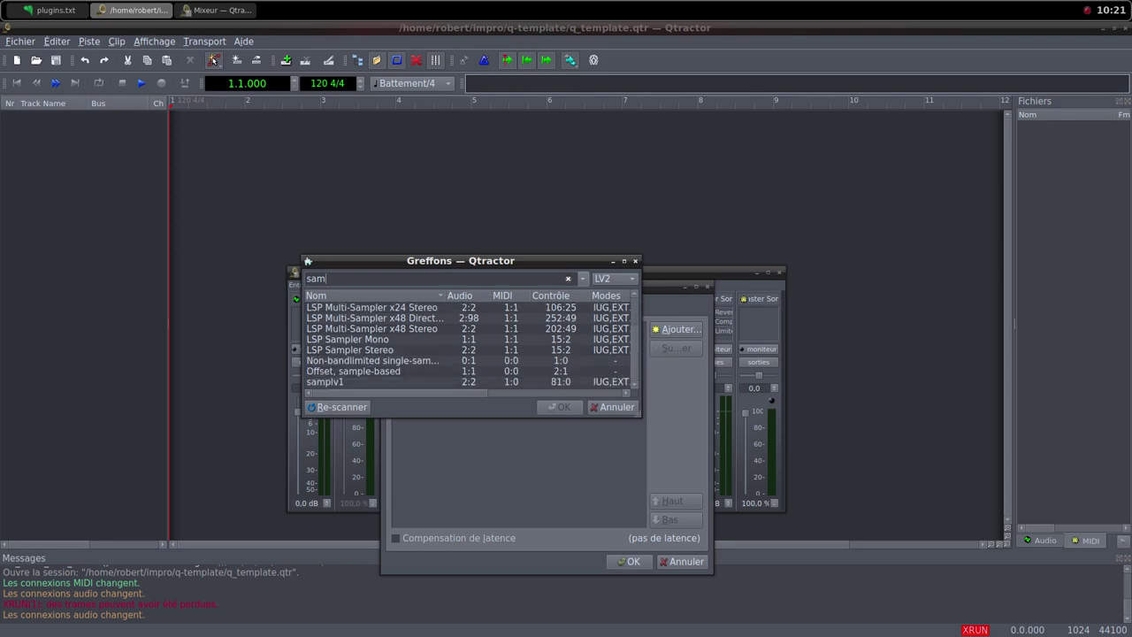
pyautogui.press('Tab')
pyautogui.press('Return')
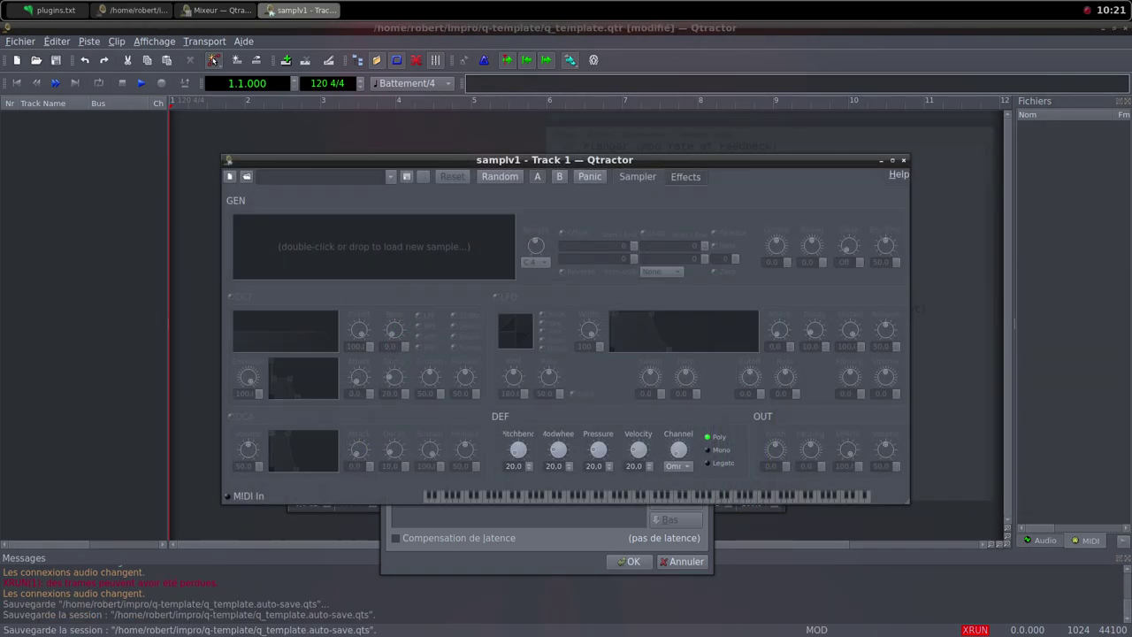
# - Load the sci-fi-system-failure-beep WAV from impro/i-001/samples as the samplv1 sample
pyautogui.hotkey('ctrl', 'o')
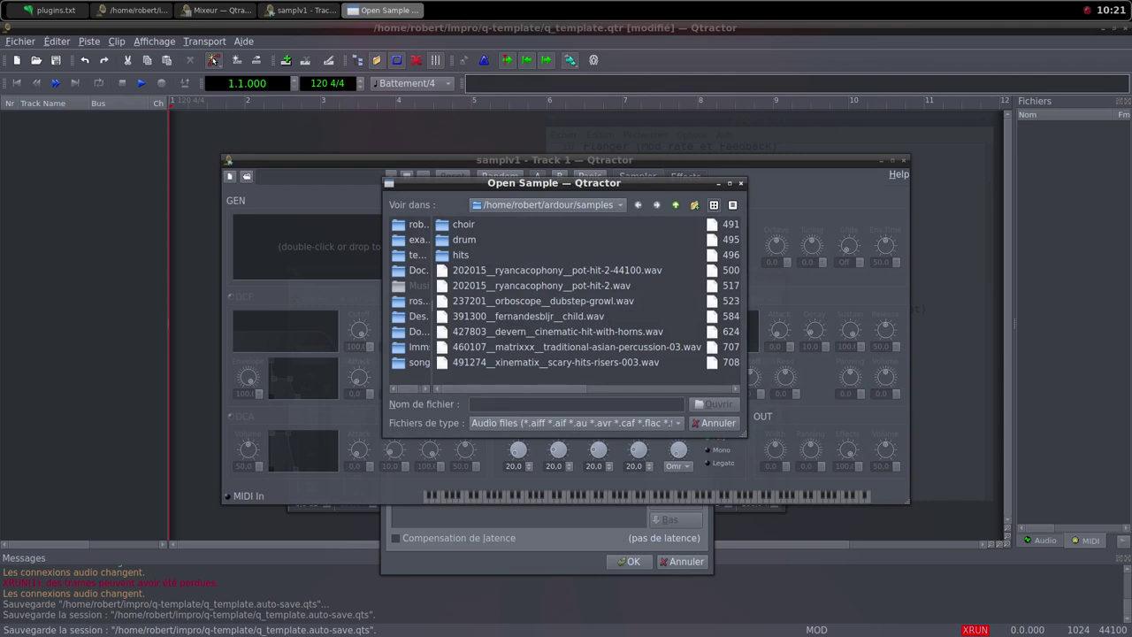
pyautogui.click(410, 224)
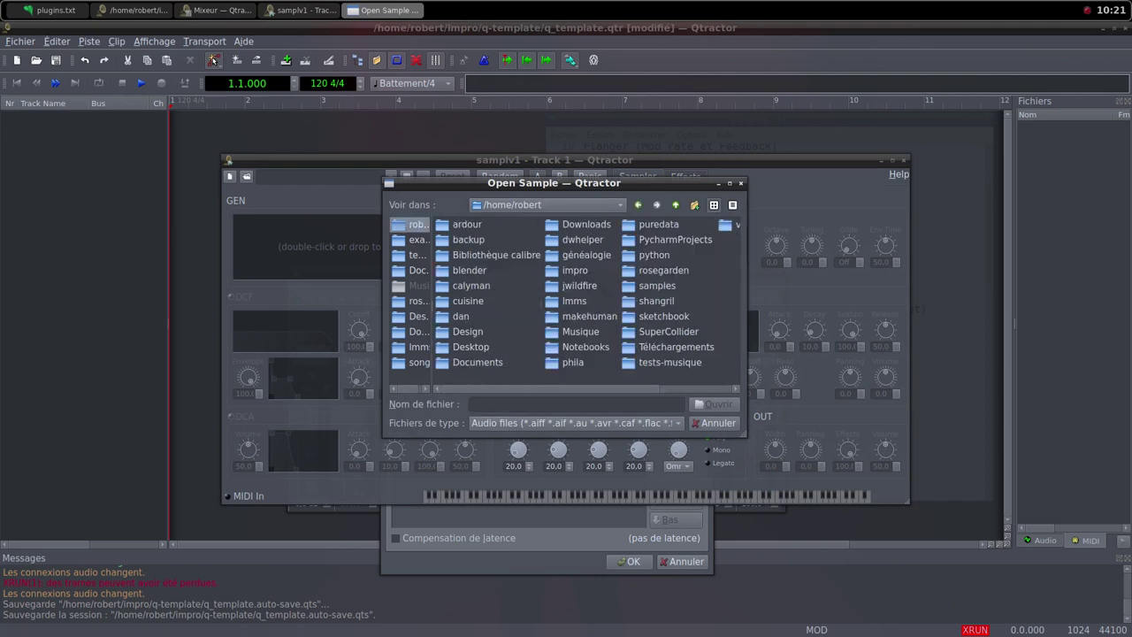
pyautogui.doubleClick(574, 270)
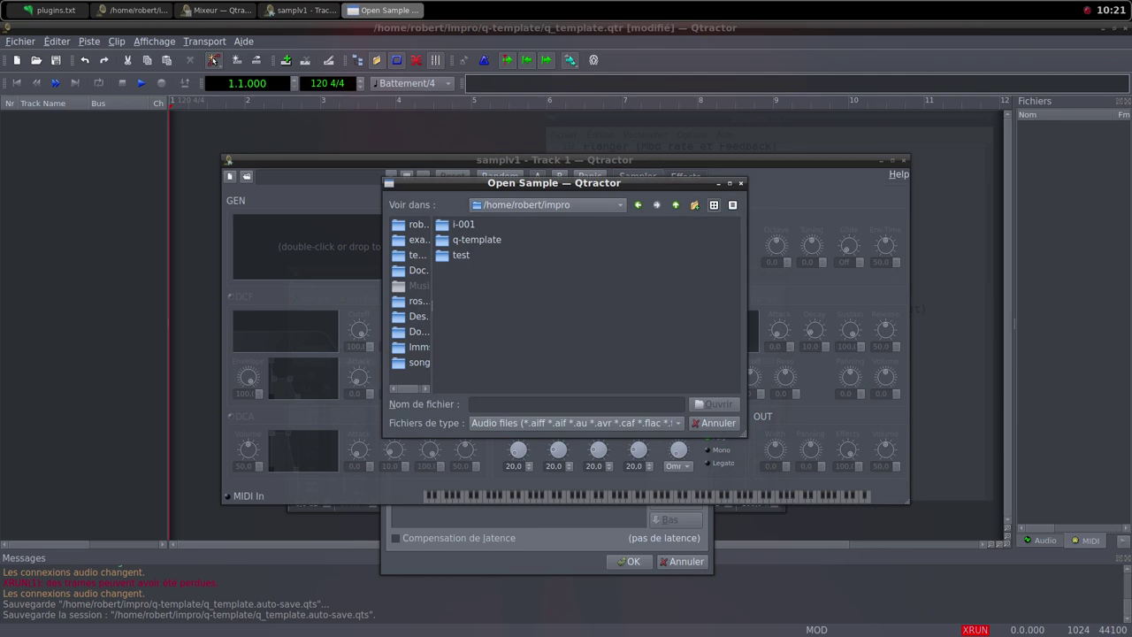
pyautogui.write('i')
pyautogui.press('Return')
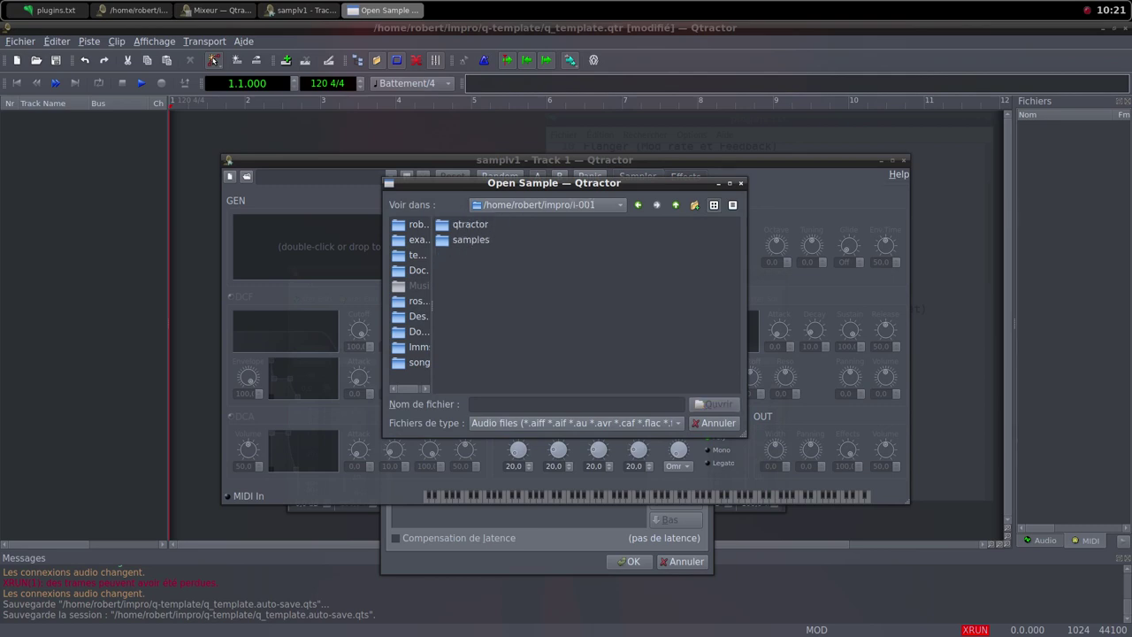
pyautogui.write('s')
pyautogui.press('Return')
pyautogui.write('3')
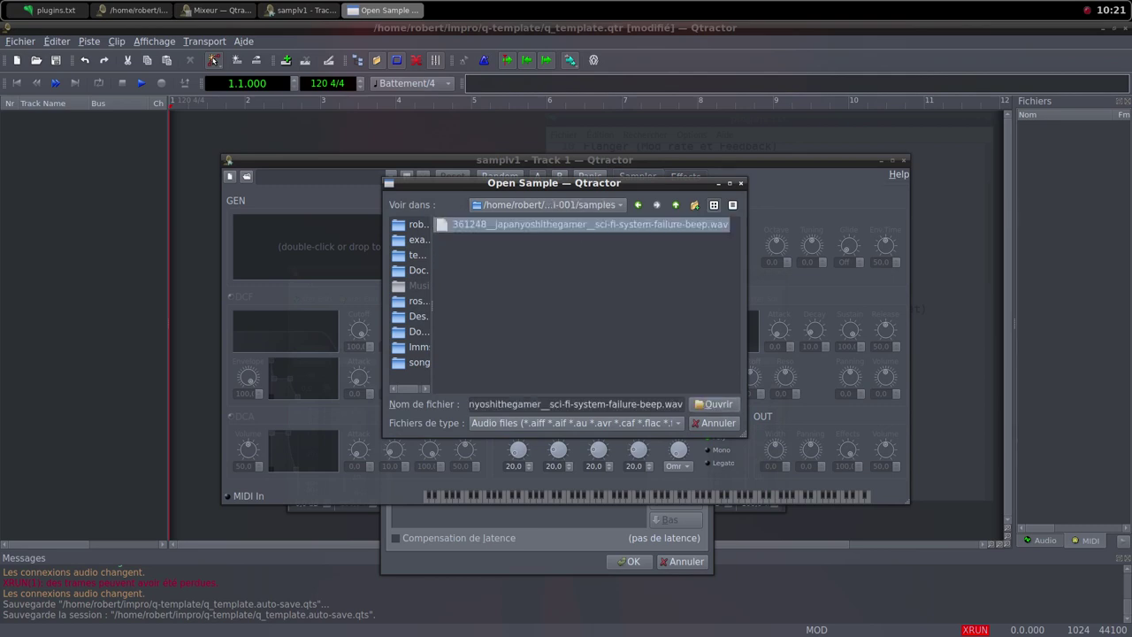
pyautogui.press('Return')
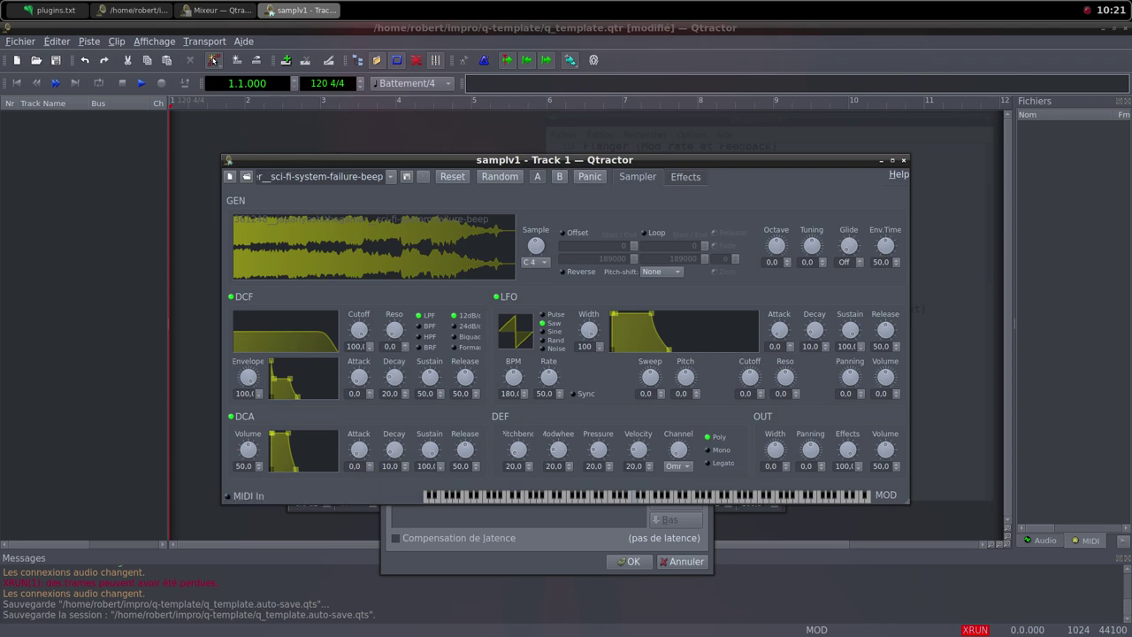
# - Set samplv1's DCA volume to 100 and raise its output volume, then confirm the new Beep track
pyautogui.moveTo(247, 449); pyautogui.dragTo(248, 405)
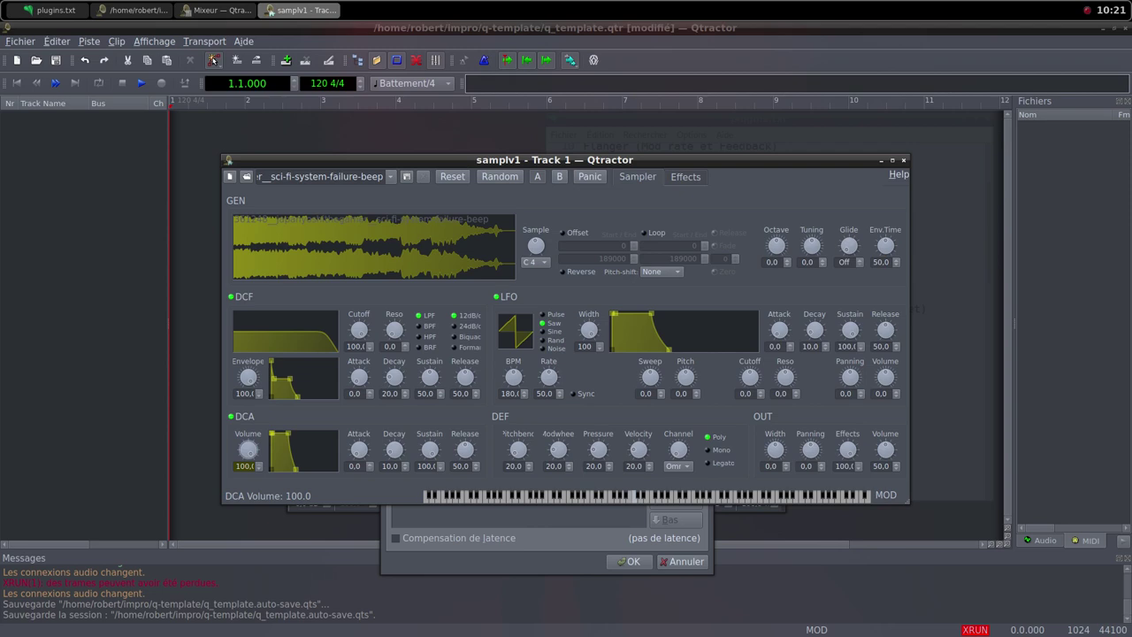
pyautogui.moveTo(886, 450); pyautogui.dragTo(885, 405)
pyautogui.click(903, 160)
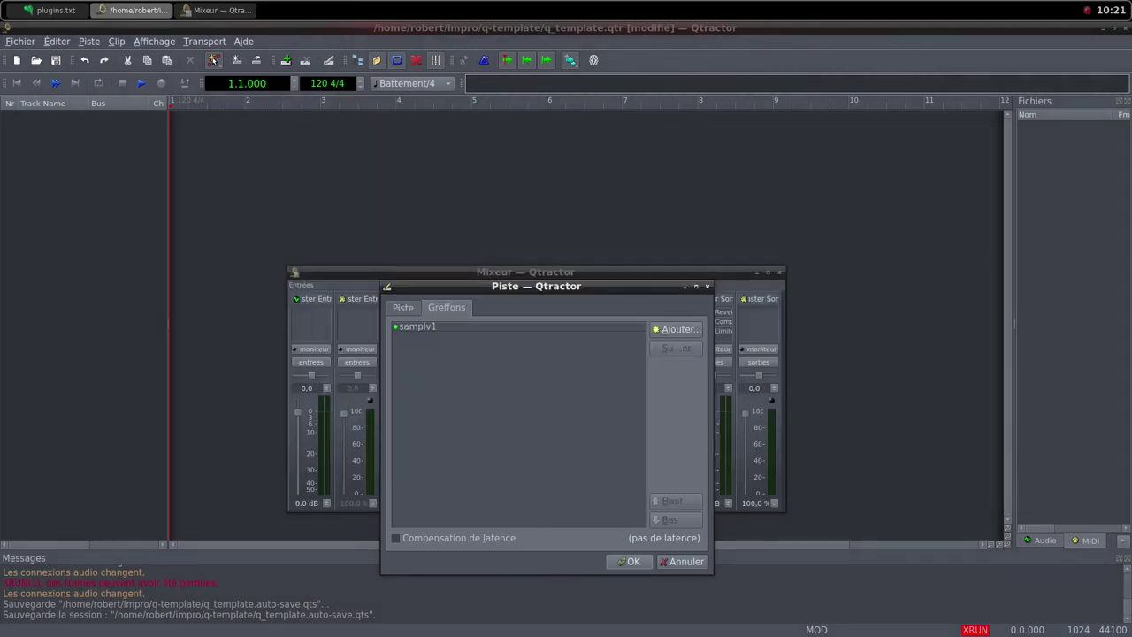
pyautogui.press('Return')
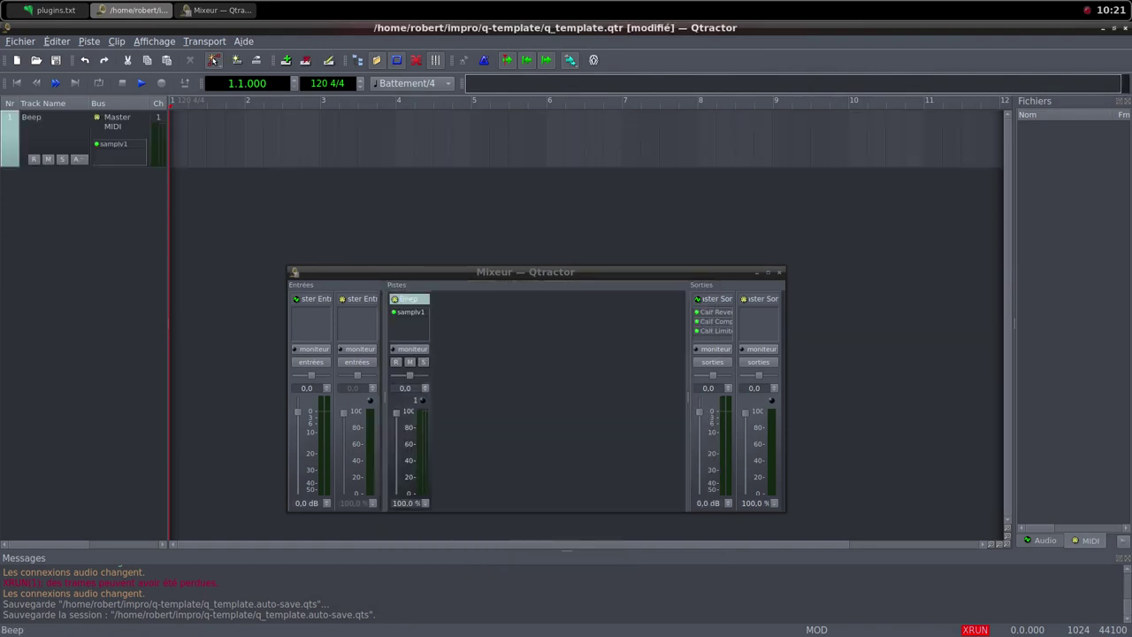
# - Lower the Beep track's mixer level to 0 % and create a four-bar MIDI clip at the start of the track
pyautogui.moveTo(396, 413); pyautogui.dragTo(397, 492)
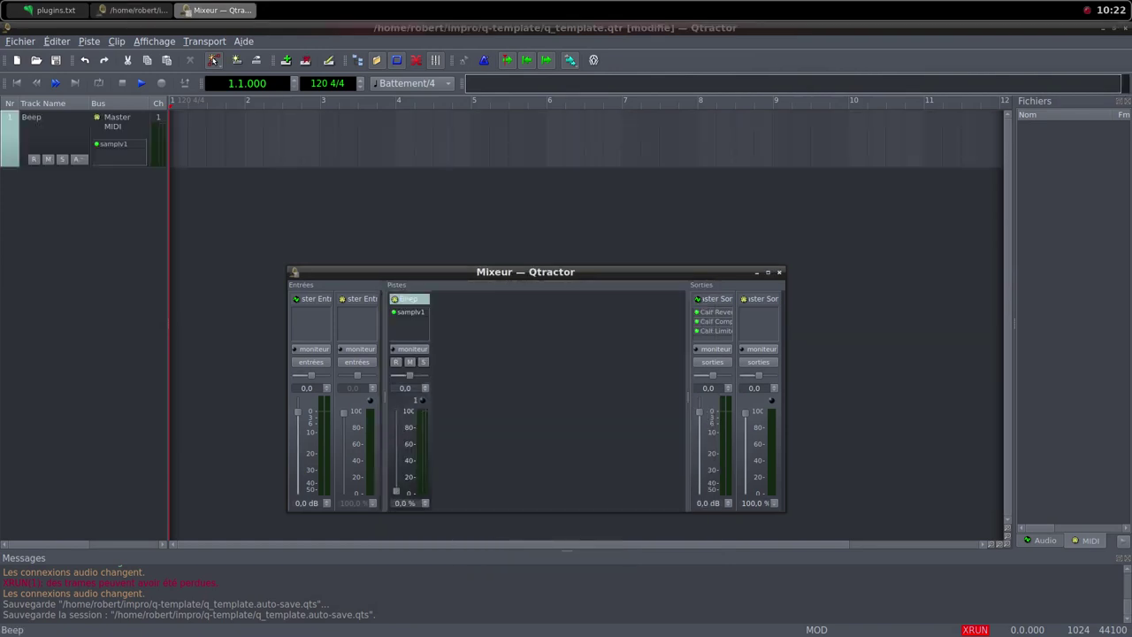
pyautogui.rightClick(196, 146)
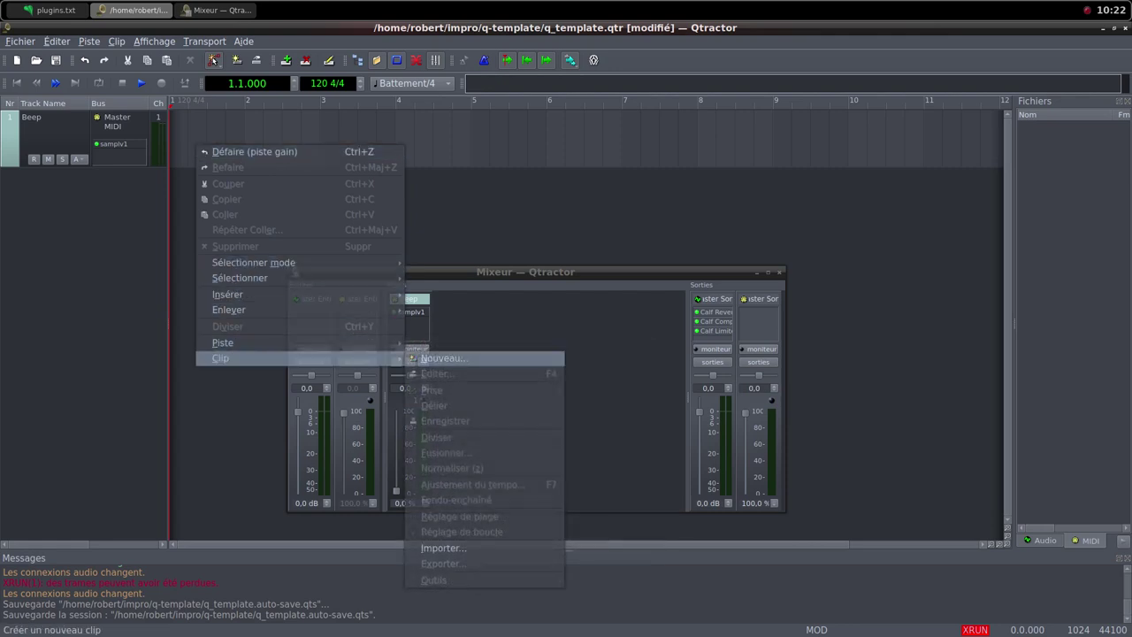
pyautogui.click(451, 358)
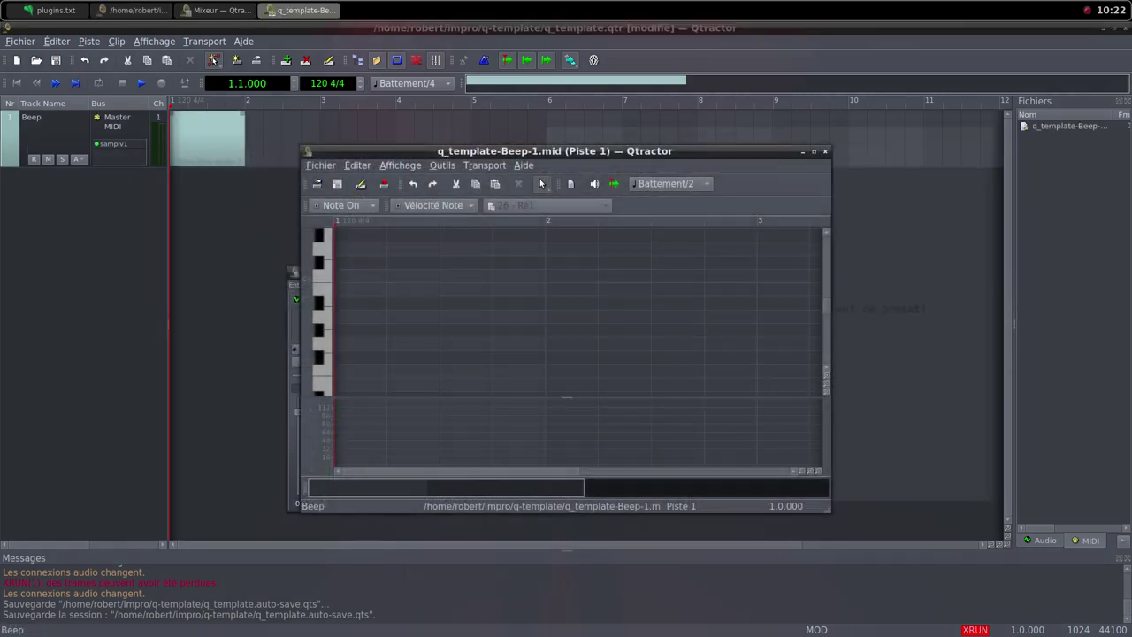
pyautogui.moveTo(244, 131); pyautogui.dragTo(472, 150)
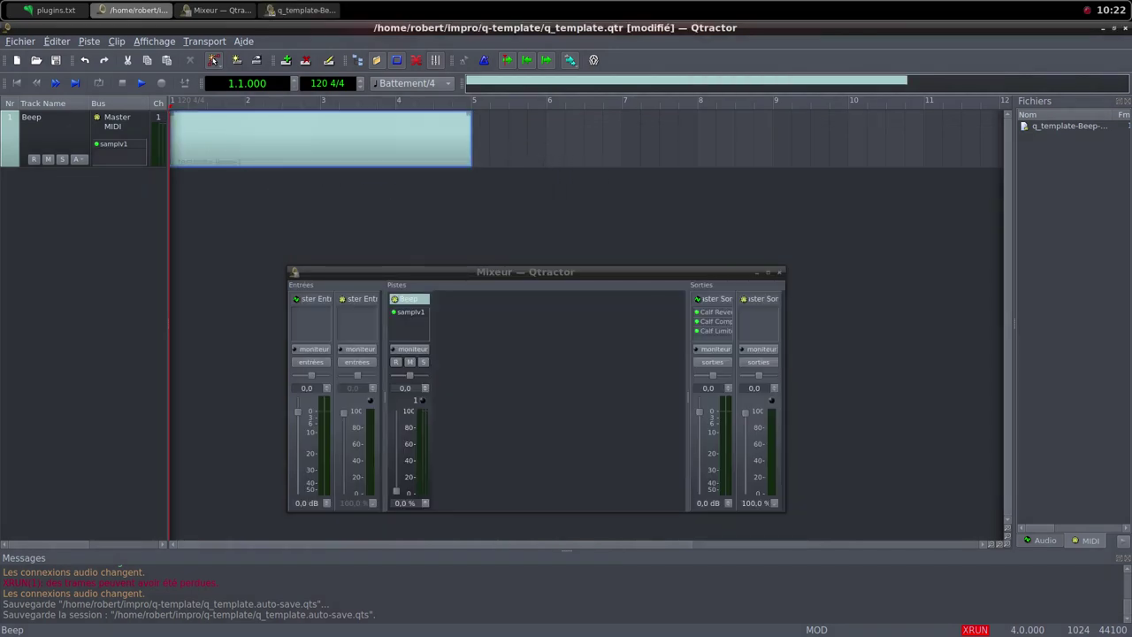
# - Set the loop range to the length of the Beep clip
pyautogui.rightClick(277, 144)
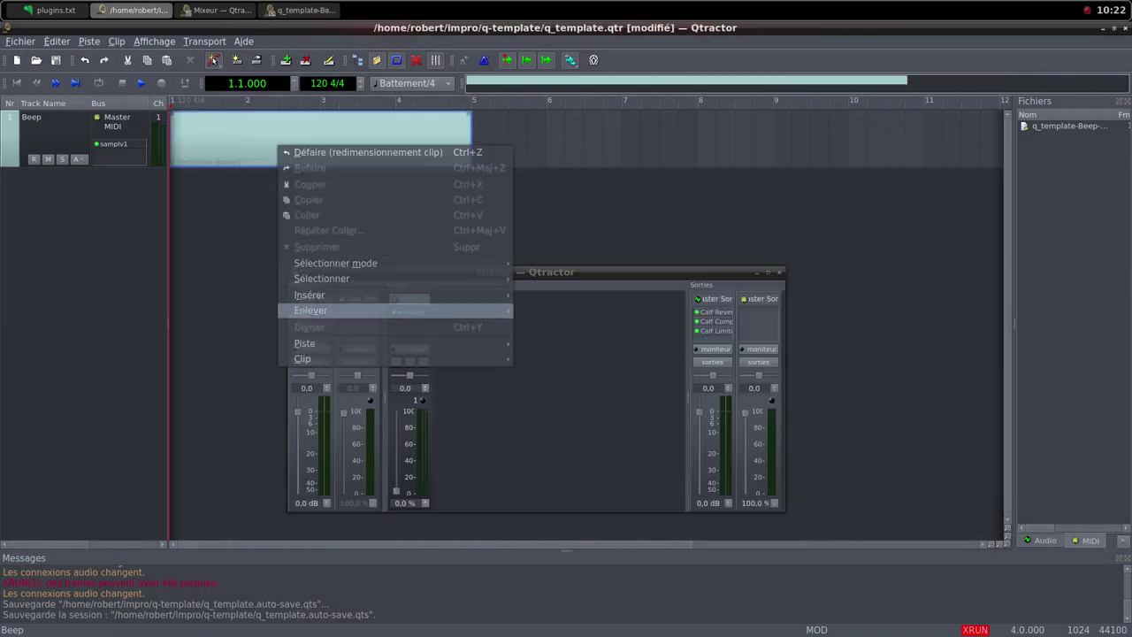
pyautogui.moveTo(302, 358)
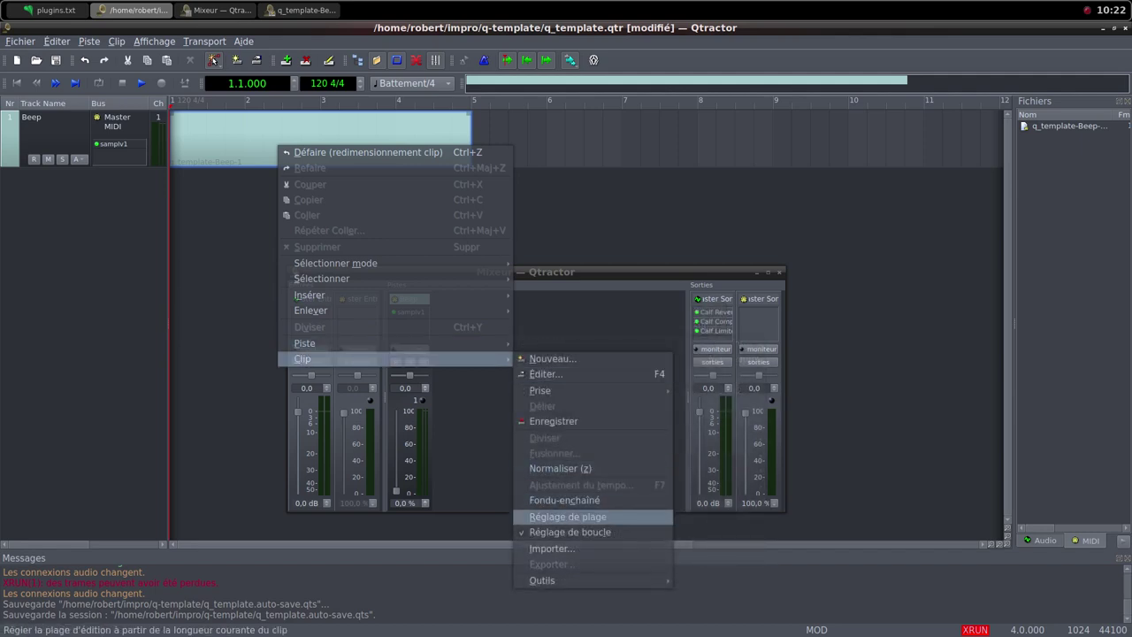
pyautogui.click(569, 532)
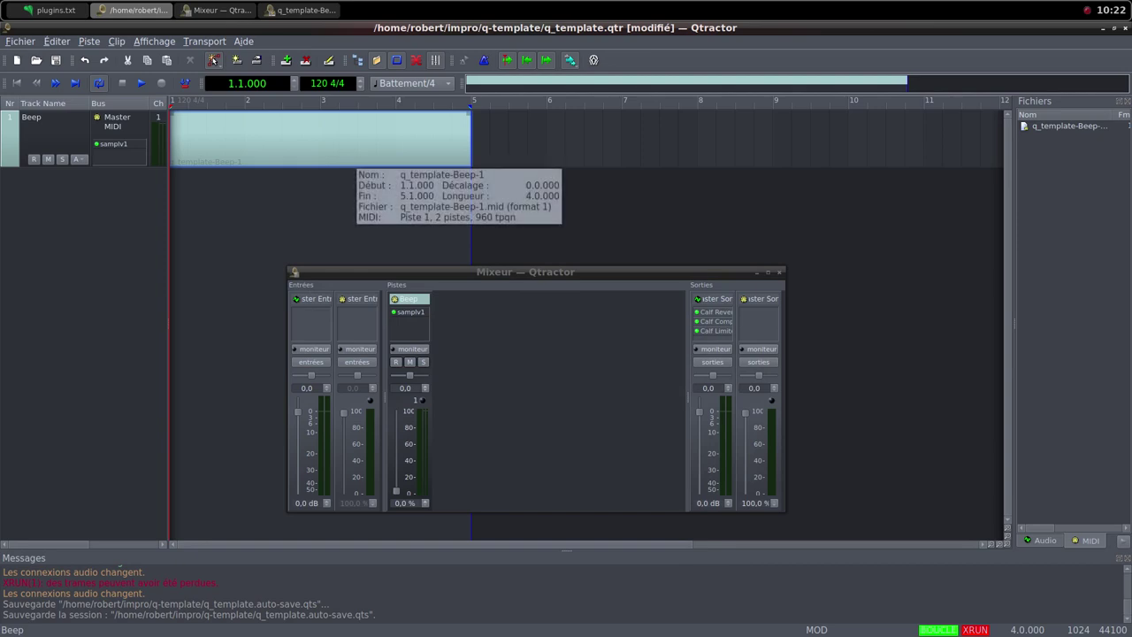
# - Open the Beep clip in a maximized MIDI editor and try to draw a C3 note at its start
pyautogui.doubleClick(354, 154)
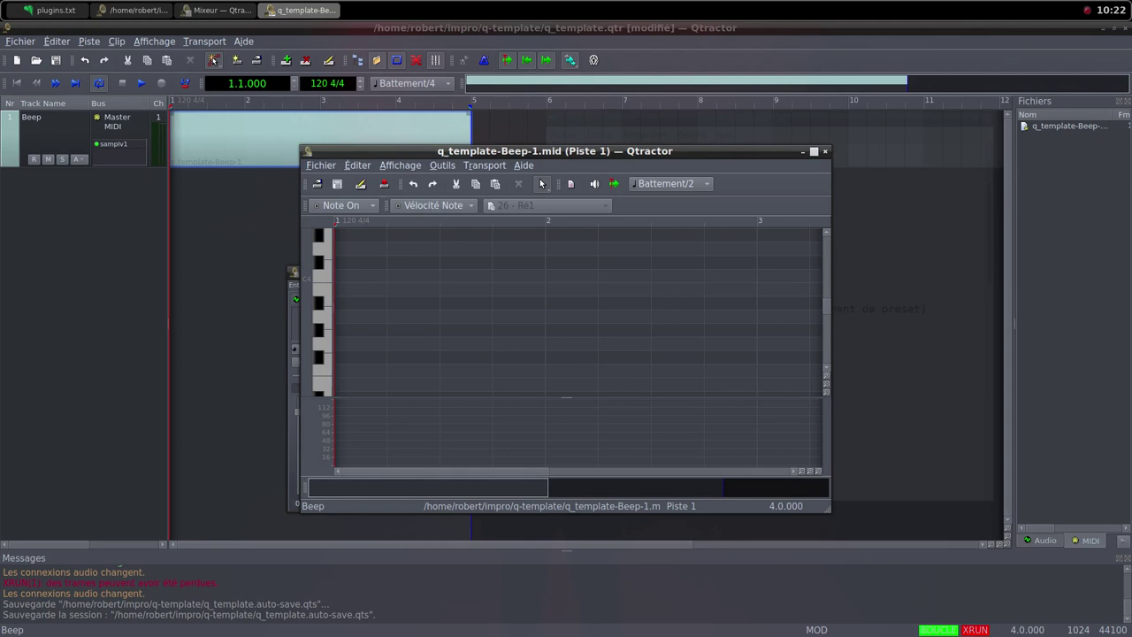
pyautogui.click(814, 152)
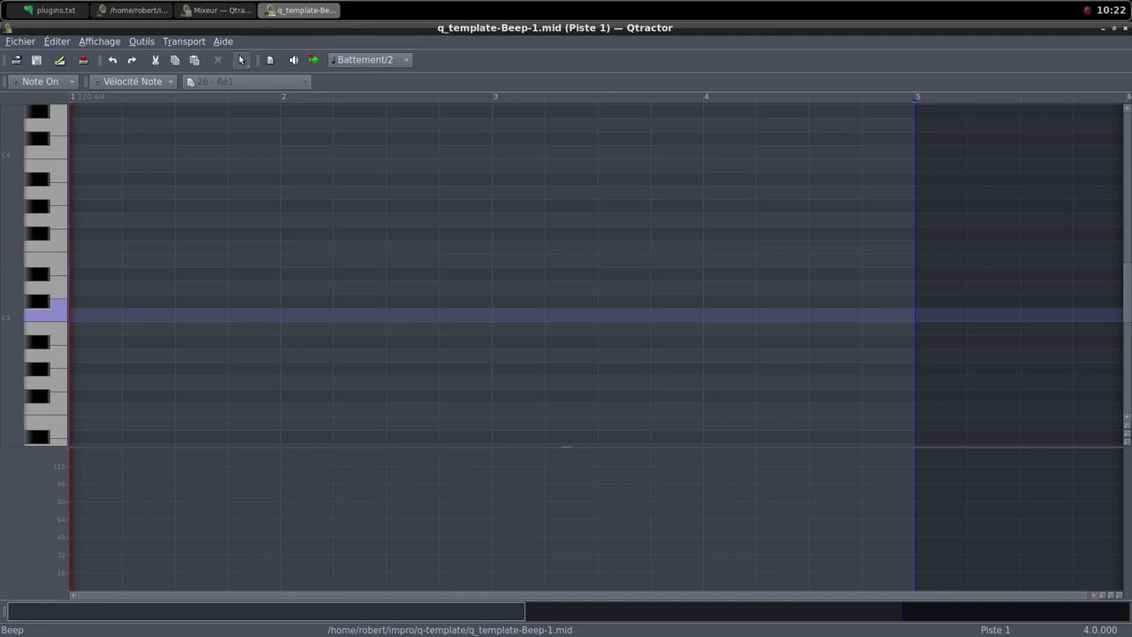
pyautogui.moveTo(74, 320); pyautogui.dragTo(146, 317)
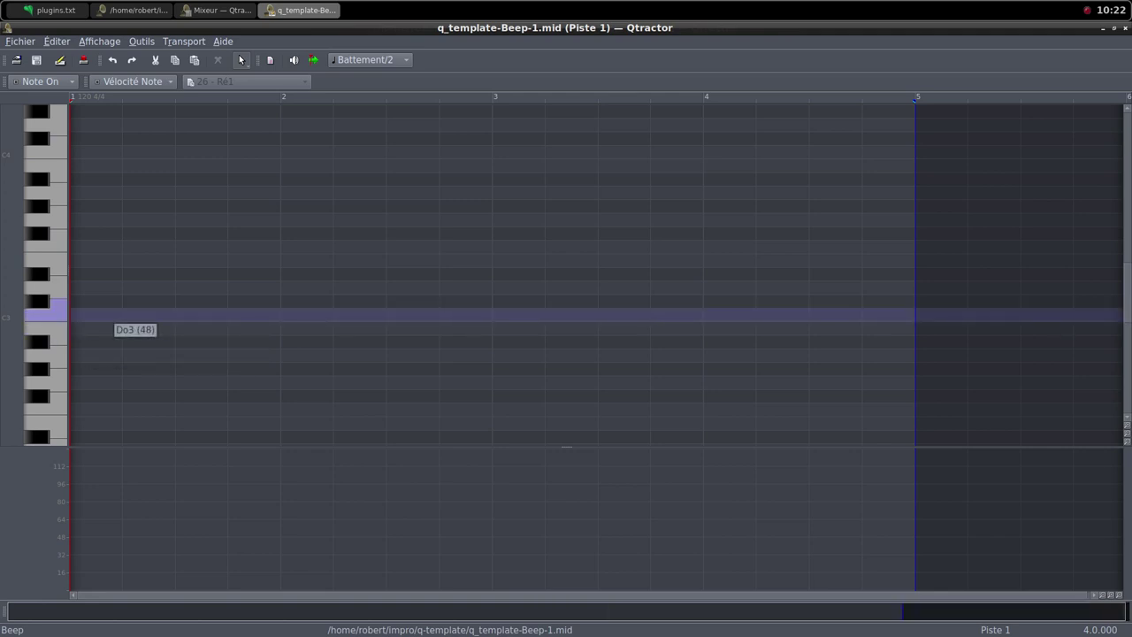
# - Turn on draw editing, fill the Beep clip with two consecutive two-bar C3 notes, and close the MIDI editor
pyautogui.click(241, 59)
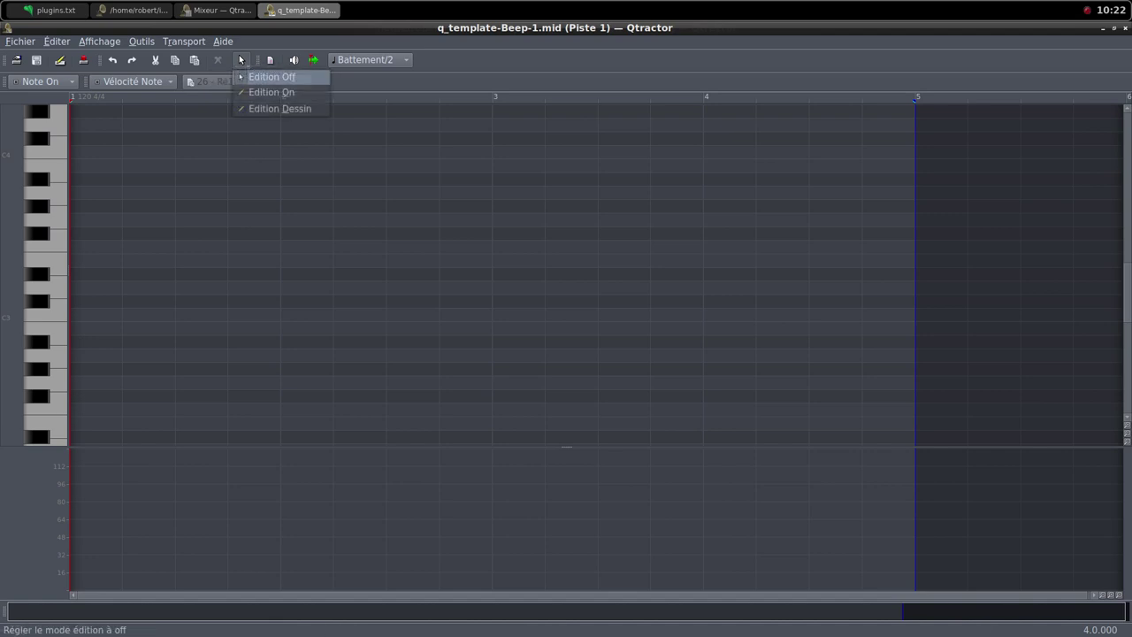
pyautogui.click(280, 108)
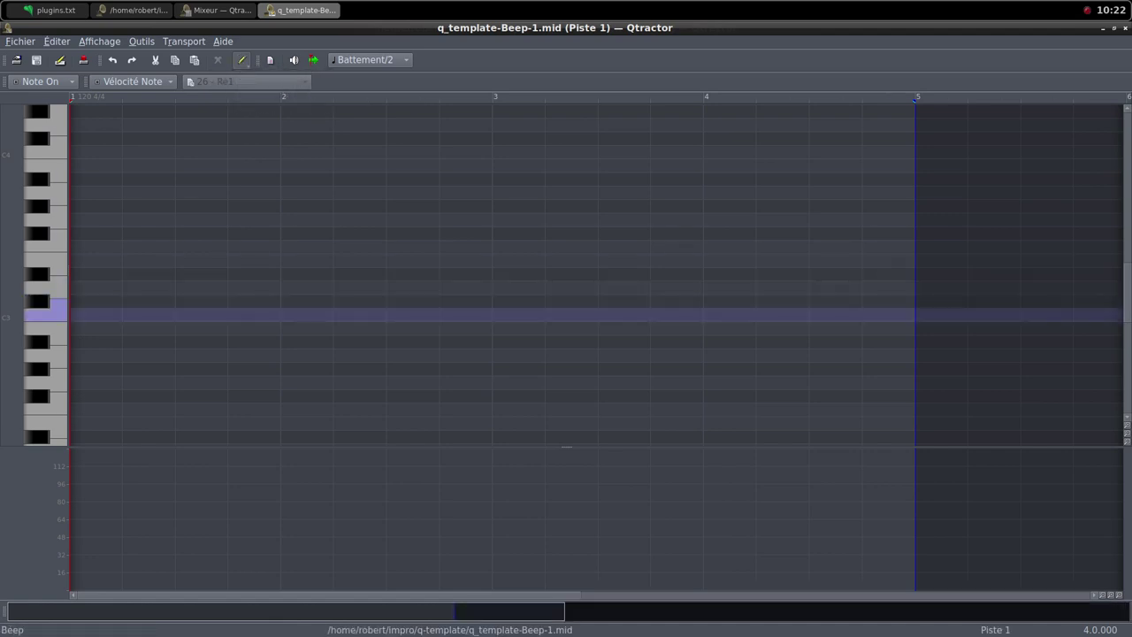
pyautogui.moveTo(72, 315); pyautogui.dragTo(886, 325)
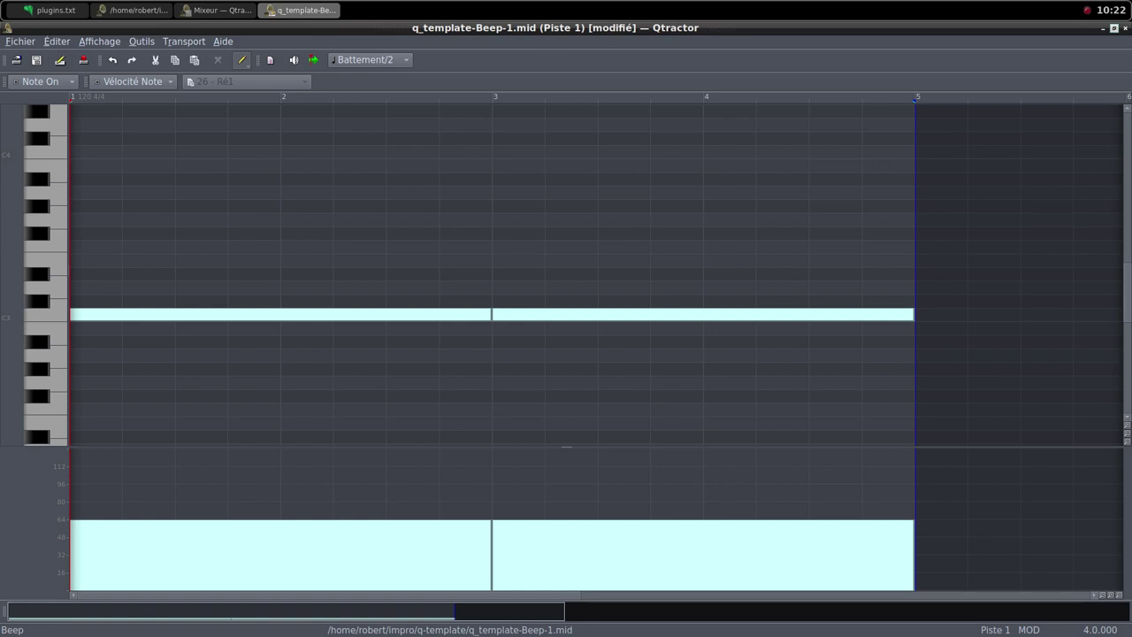
pyautogui.click(1114, 28)
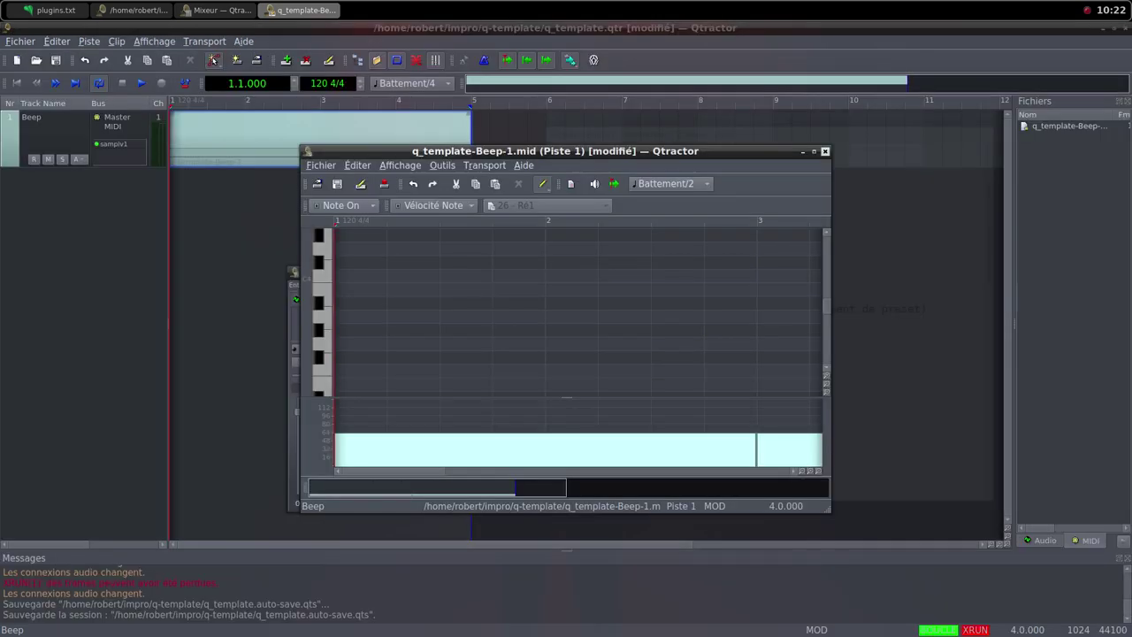
pyautogui.click(825, 152)
# - Start looped playback and raise the Beep track's mixer level to 100 %
pyautogui.press('space')
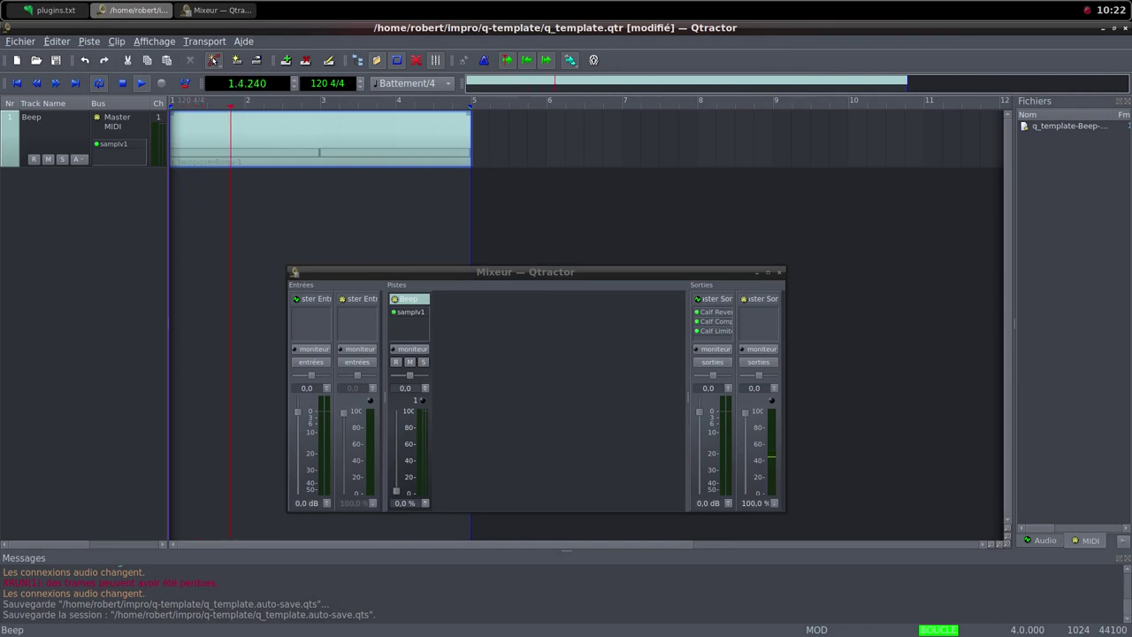
pyautogui.moveTo(397, 491); pyautogui.dragTo(396, 483)
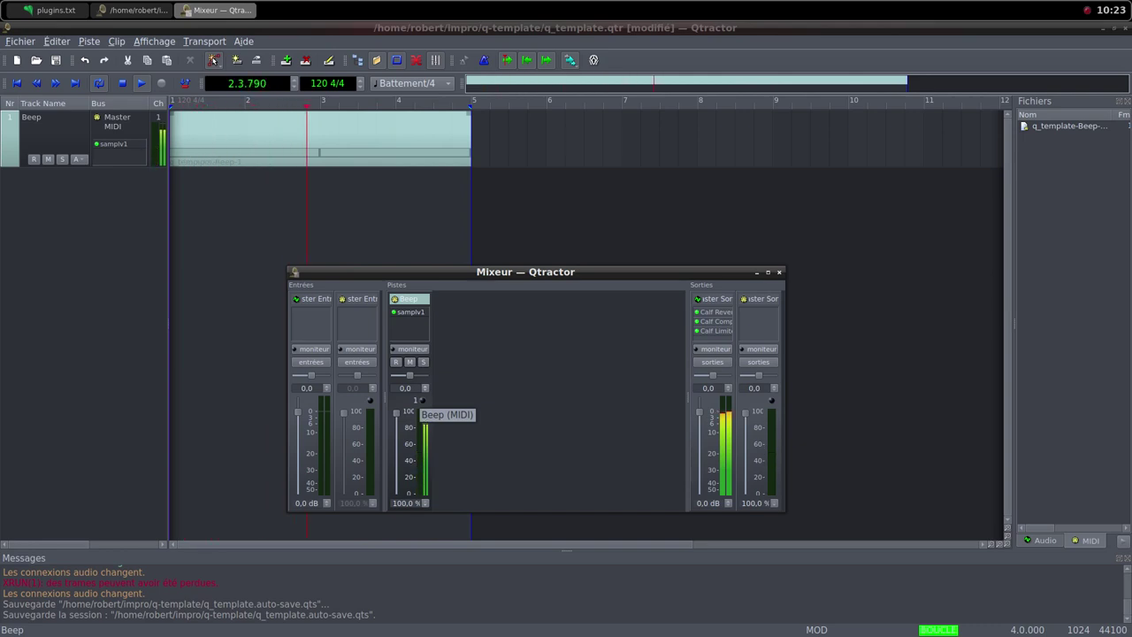
pyautogui.middleClick(442, 2)
pyautogui.press('Escape')
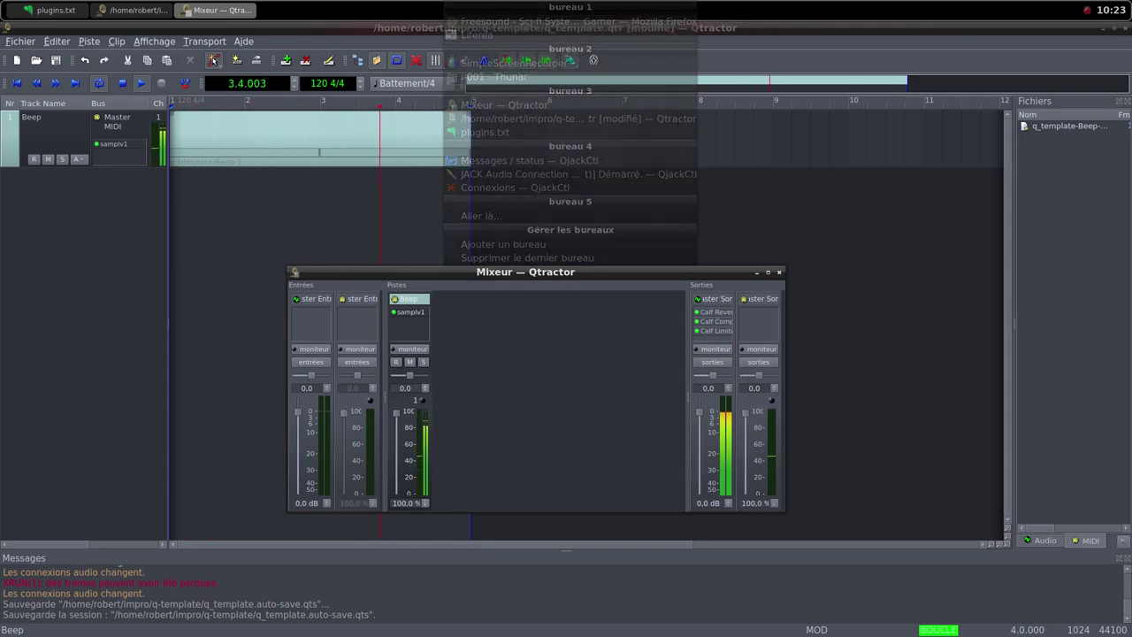
# - Switch to the Freesound page in Firefox and get another random sound
pyautogui.middleClick(467, 2)
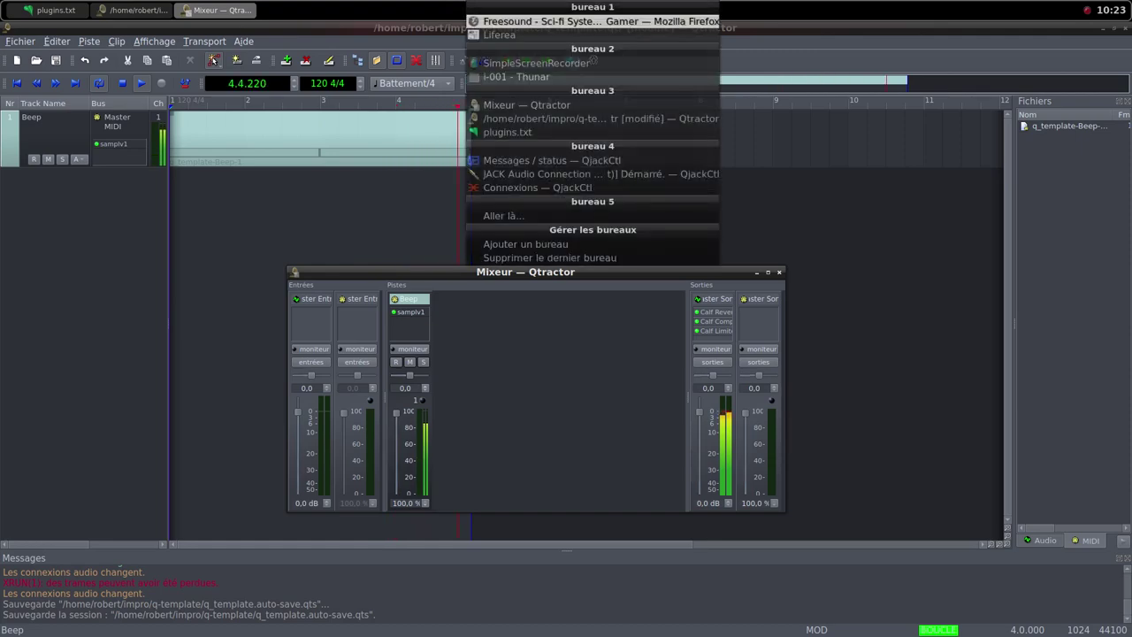
pyautogui.click(485, 21)
pyautogui.scroll(2, 580, 314)
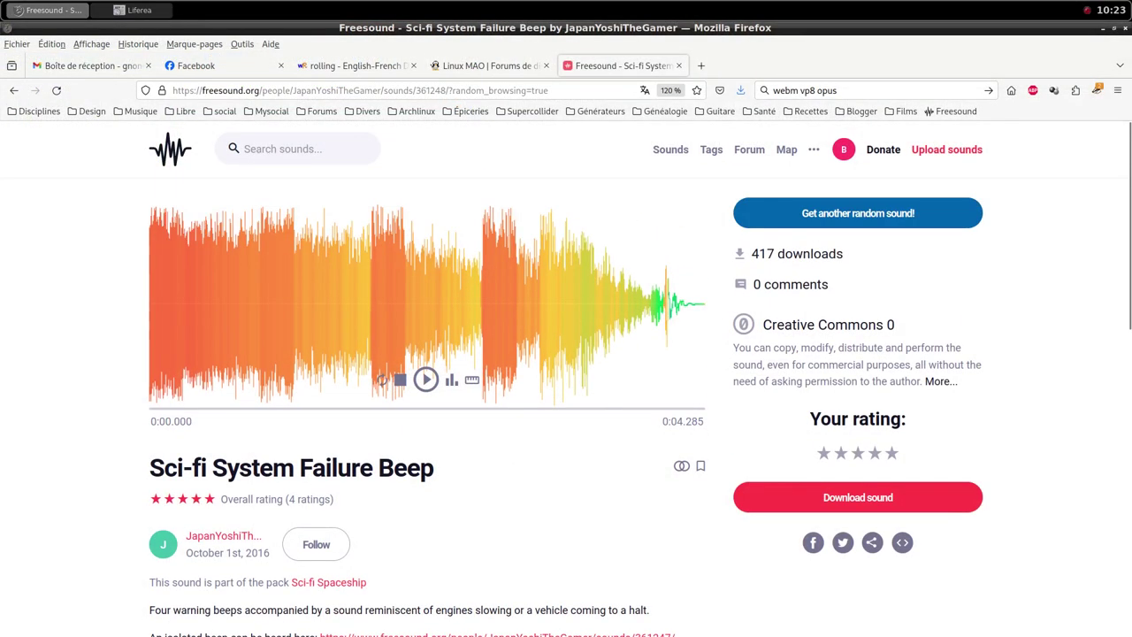
pyautogui.click(858, 213)
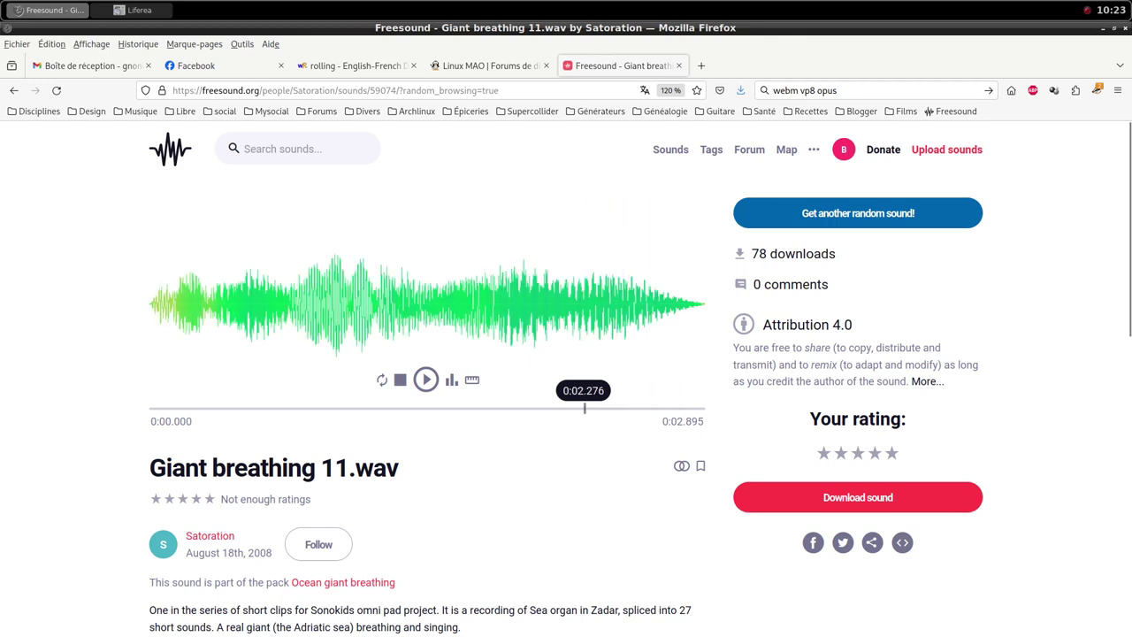
# - Review the Giant breathing 11.wav page and download the sound into the i-001/samples folder under its suggested file name
pyautogui.scroll(-2, 566, 380)
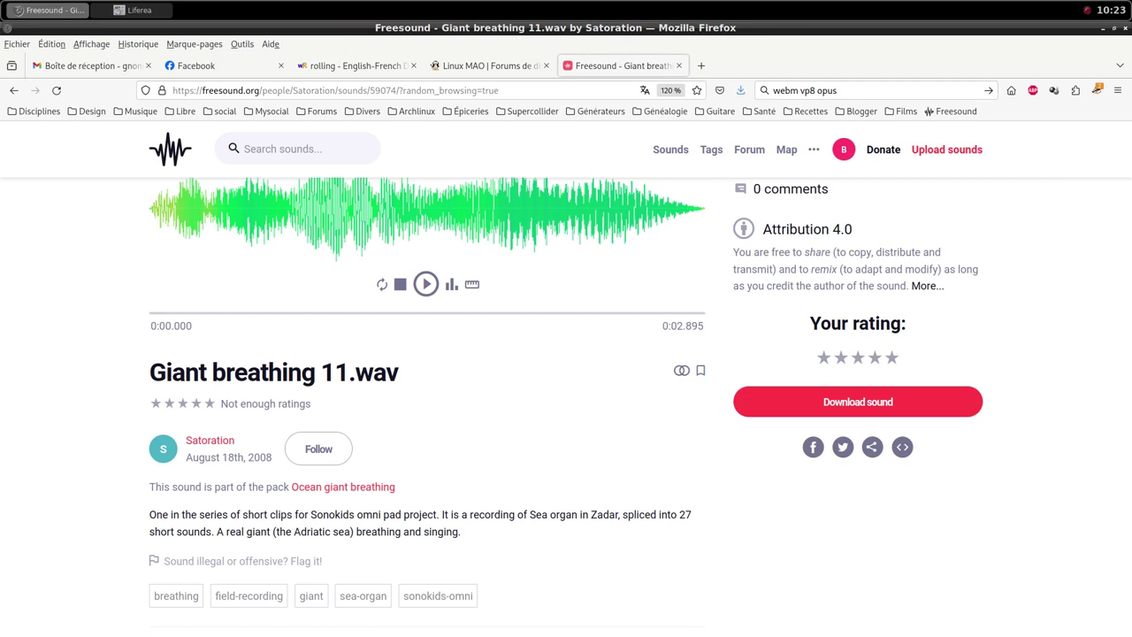
pyautogui.scroll(2, 566, 389)
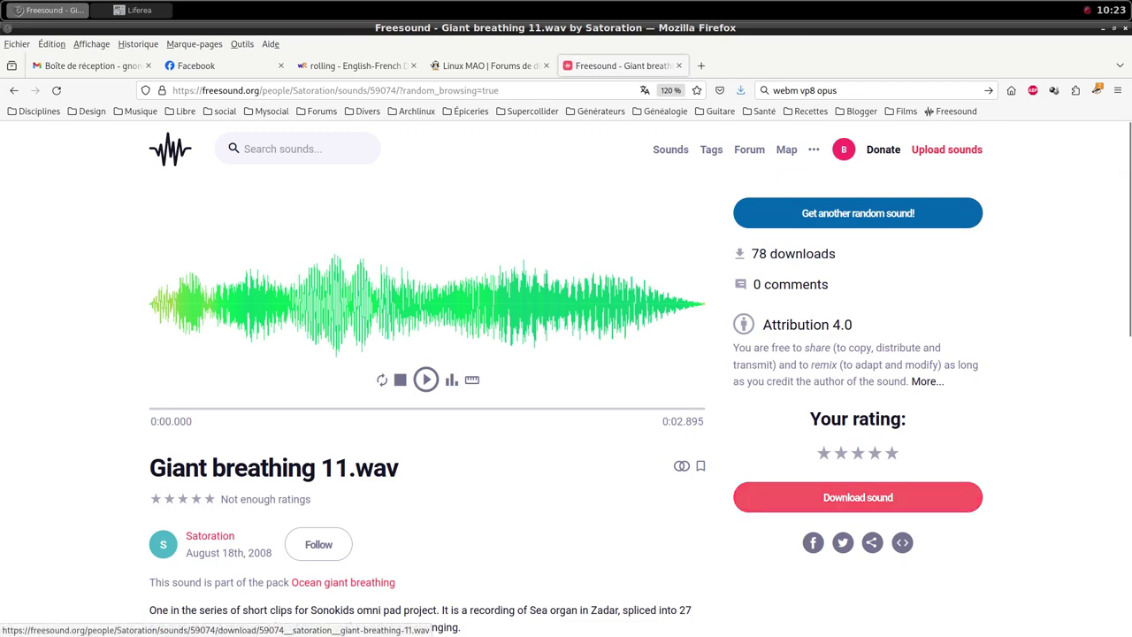
pyautogui.click(857, 497)
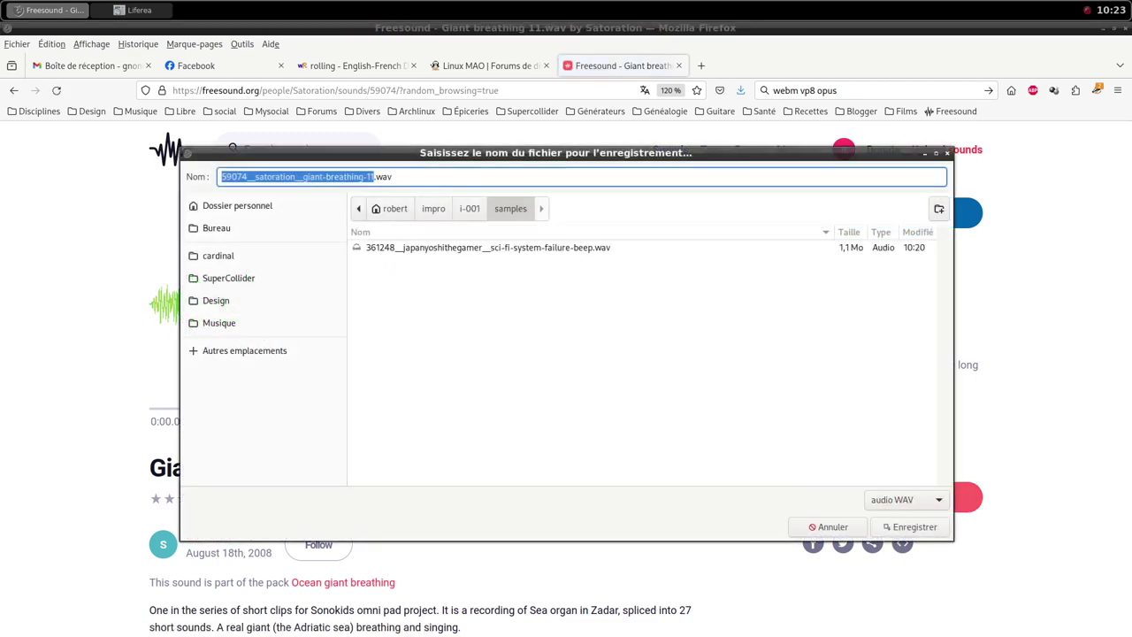
pyautogui.press('Return')
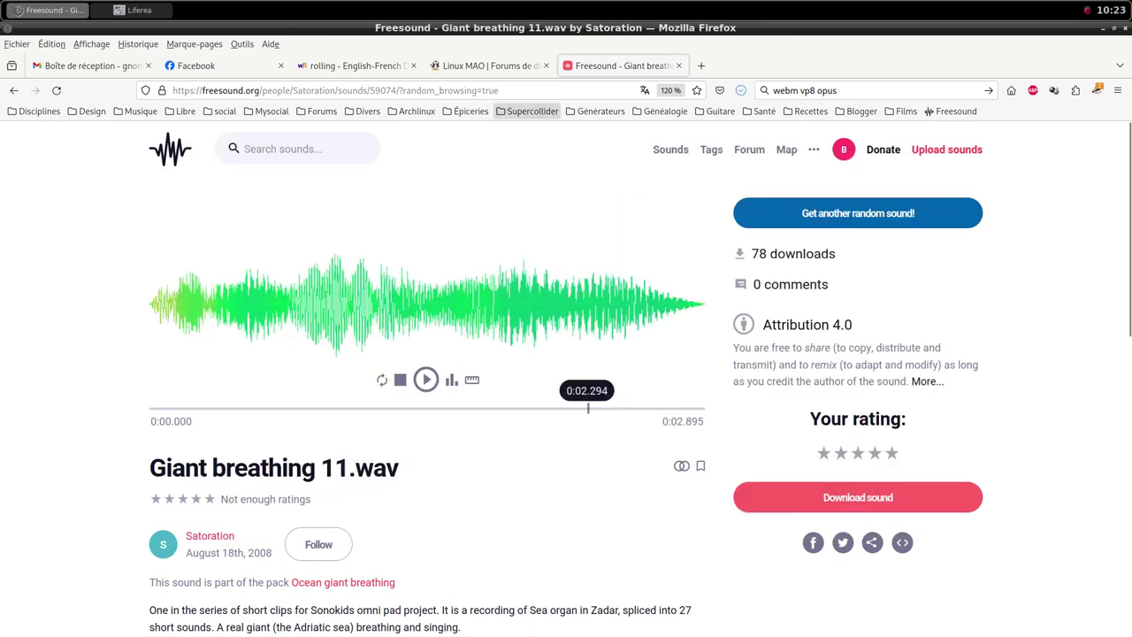
# - Switch back to Qtractor's mixer and set up a new MIDI track named Giant
pyautogui.middleClick(489, 3)
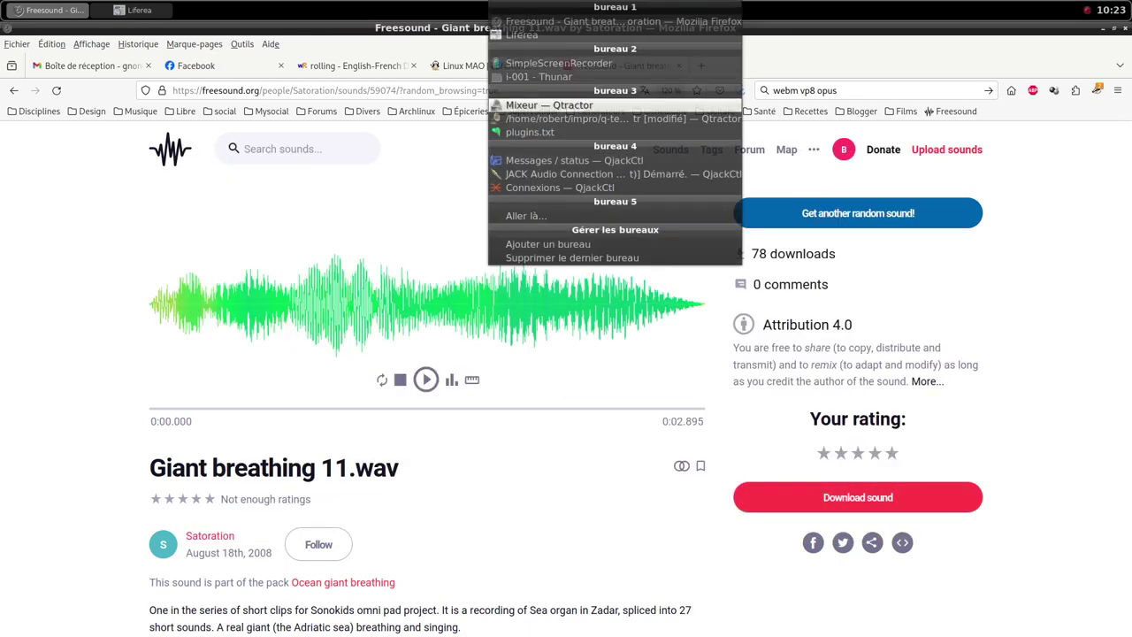
pyautogui.click(549, 105)
pyautogui.rightClick(475, 329)
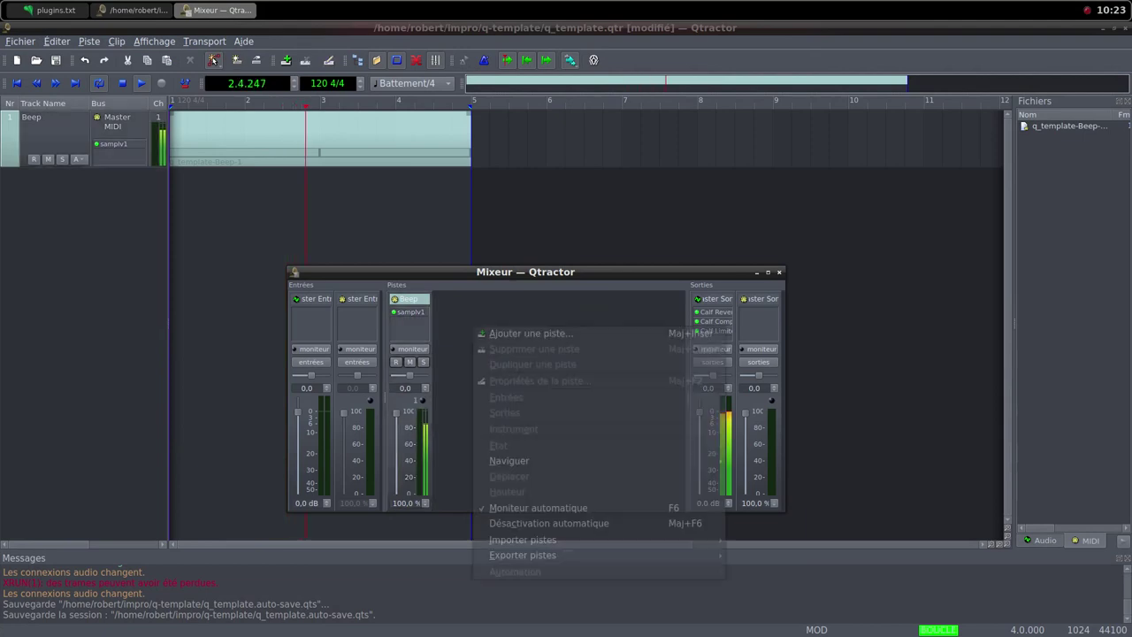
pyautogui.click(478, 333)
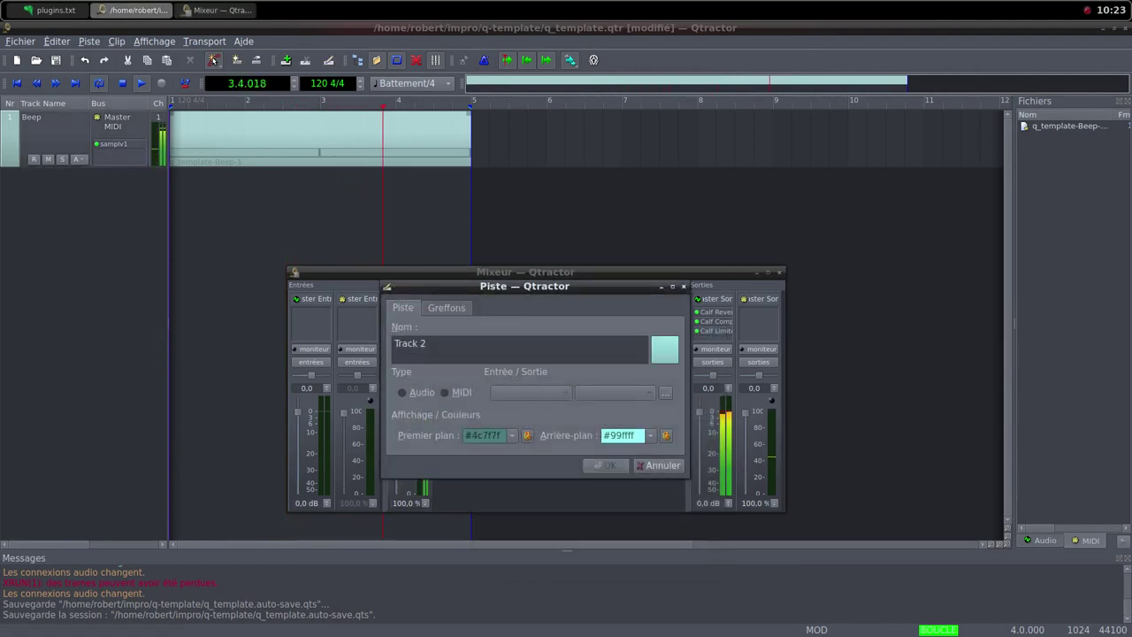
pyautogui.write('Giant')
pyautogui.hotkey('alt', 'm')
pyautogui.hotkey('ctrl', 'Tab')
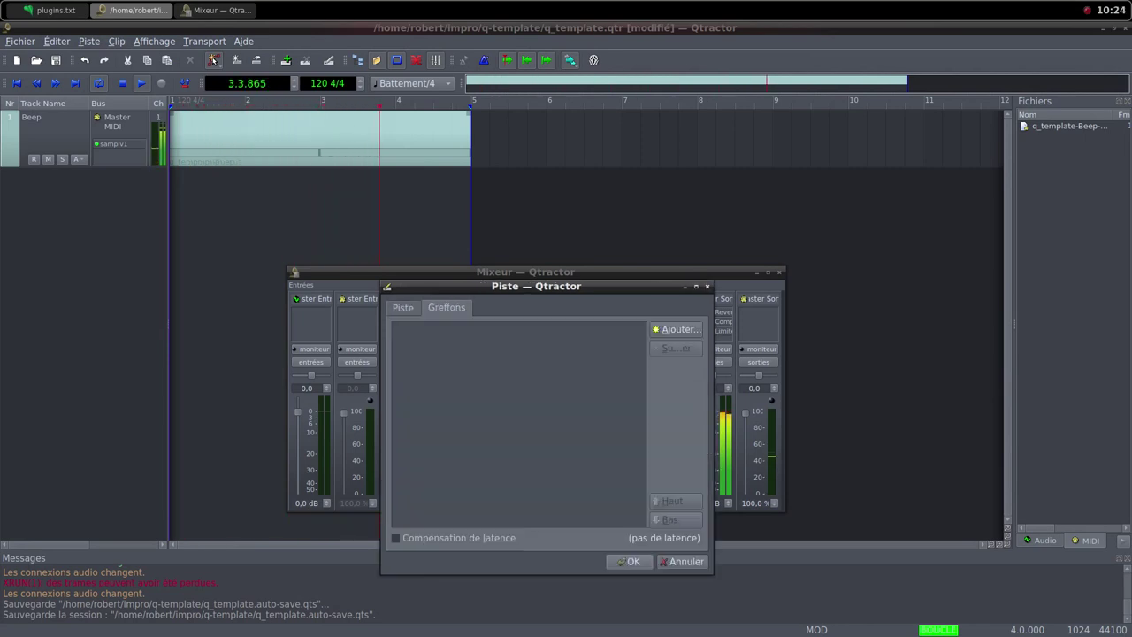
# - Add the samplv1 LV2 plugin to the Giant track
pyautogui.hotkey('alt', 'a')
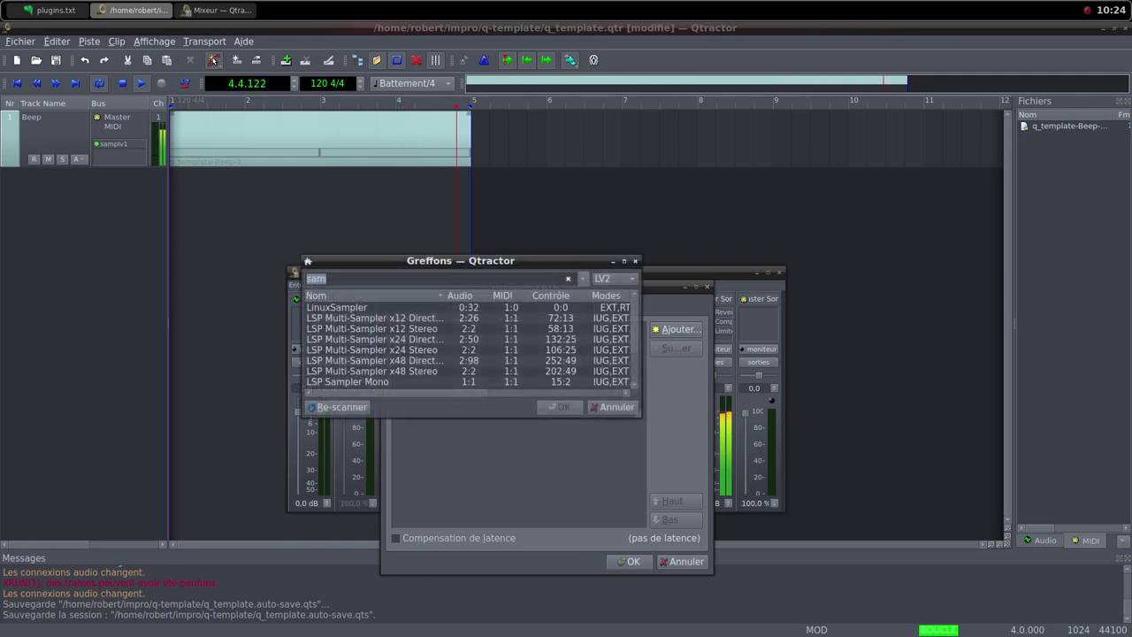
pyautogui.scroll(-2, 468, 344)
pyautogui.doubleClick(372, 381)
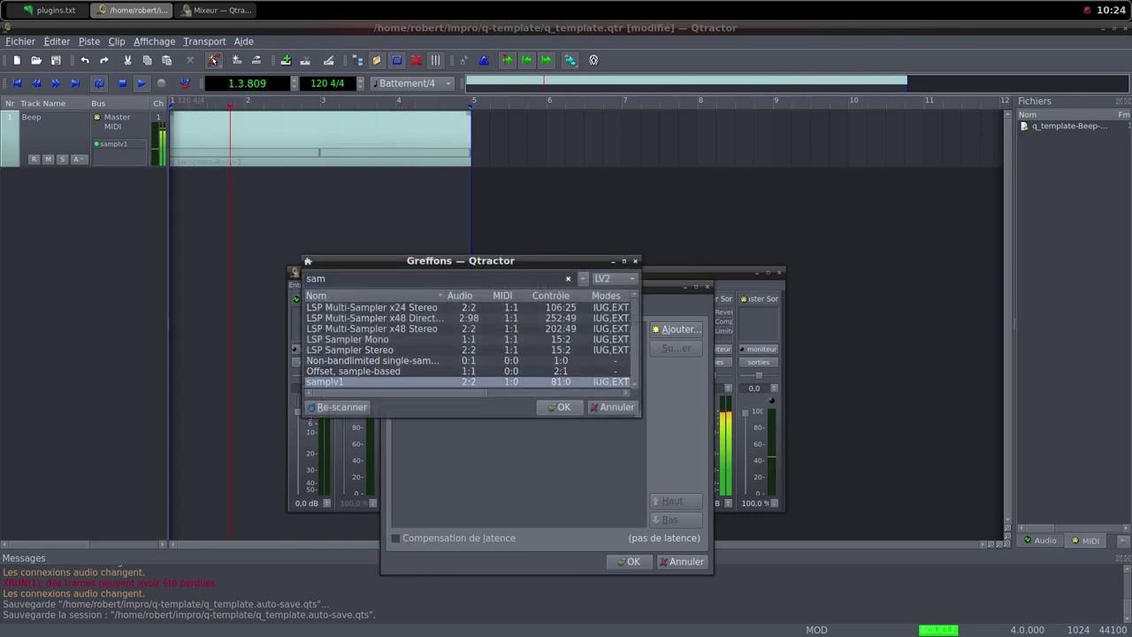
# - Load the giant-breathing-11 WAV file from the impro/i-001/samples folder into samplv1
pyautogui.doubleClick(373, 247)
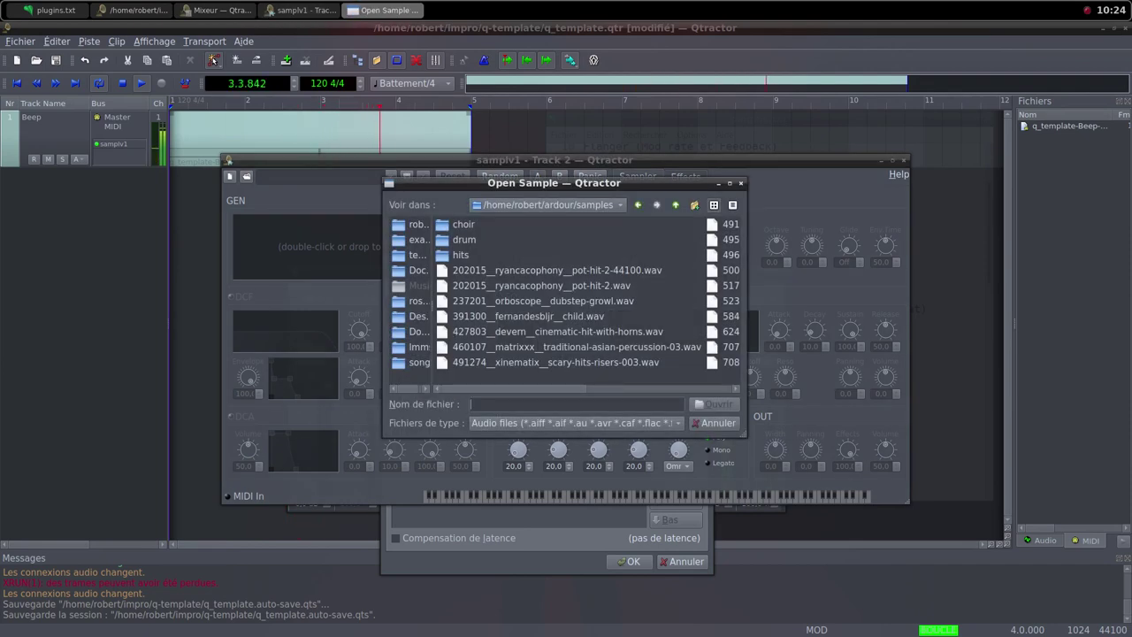
pyautogui.click(410, 223)
pyautogui.press('i')
pyautogui.press('Return')
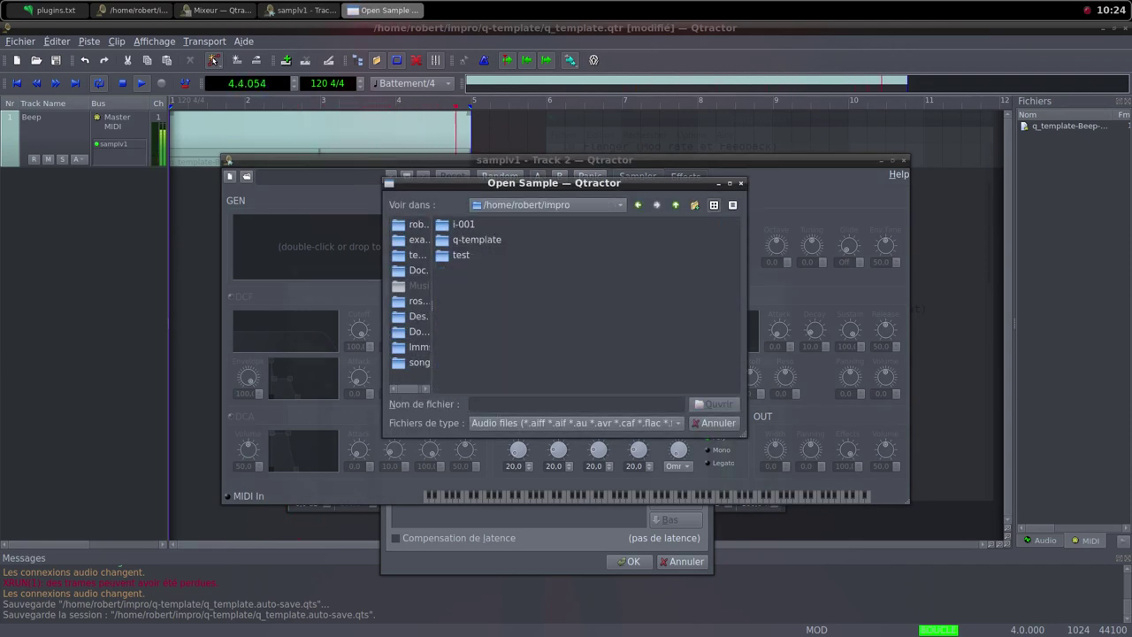
pyautogui.press('i')
pyautogui.press('Return')
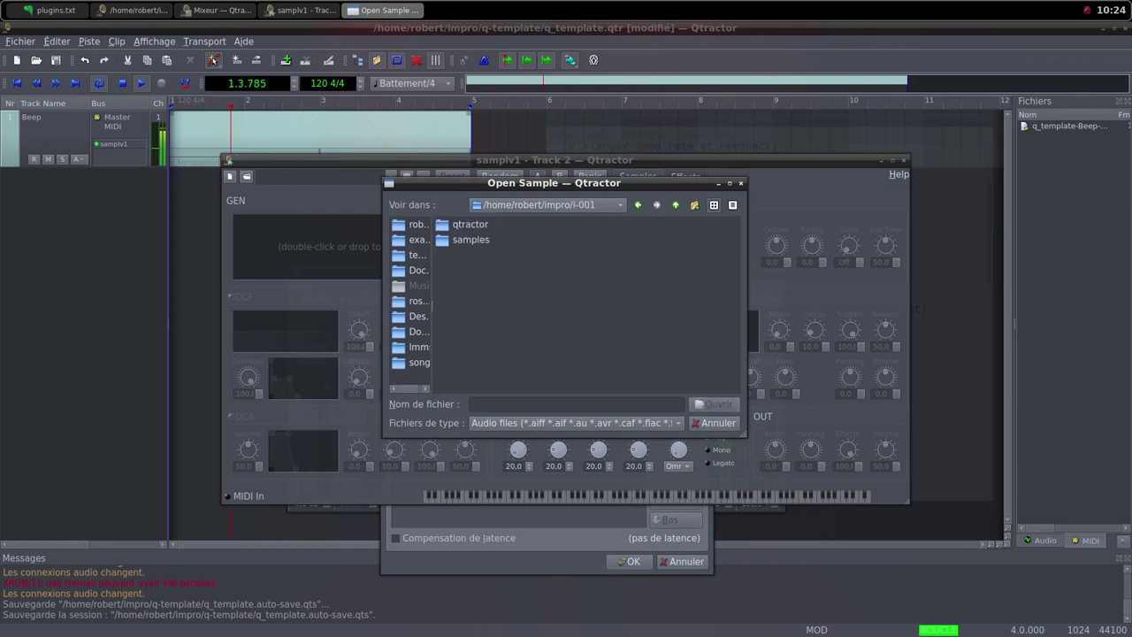
pyautogui.press('s')
pyautogui.press('Return')
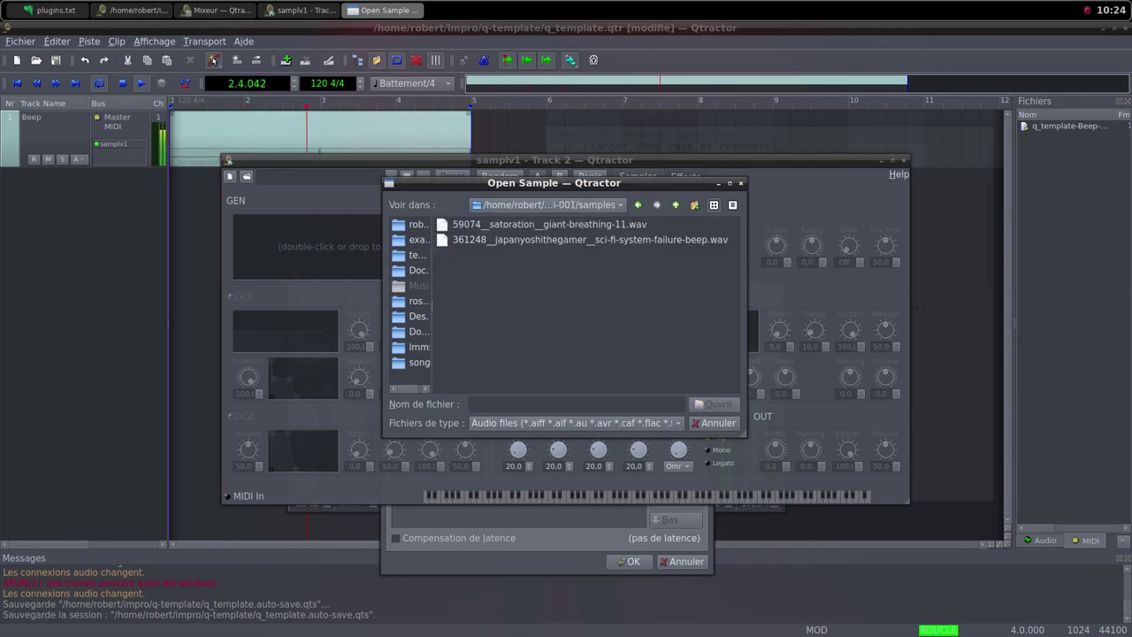
pyautogui.press('Down')
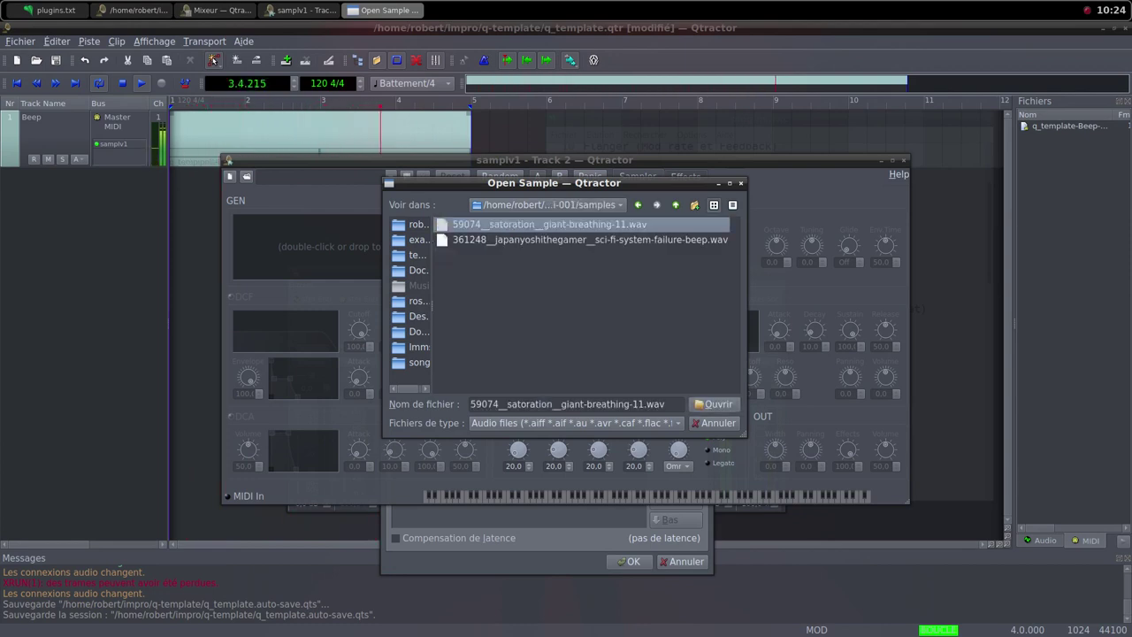
pyautogui.press('Return')
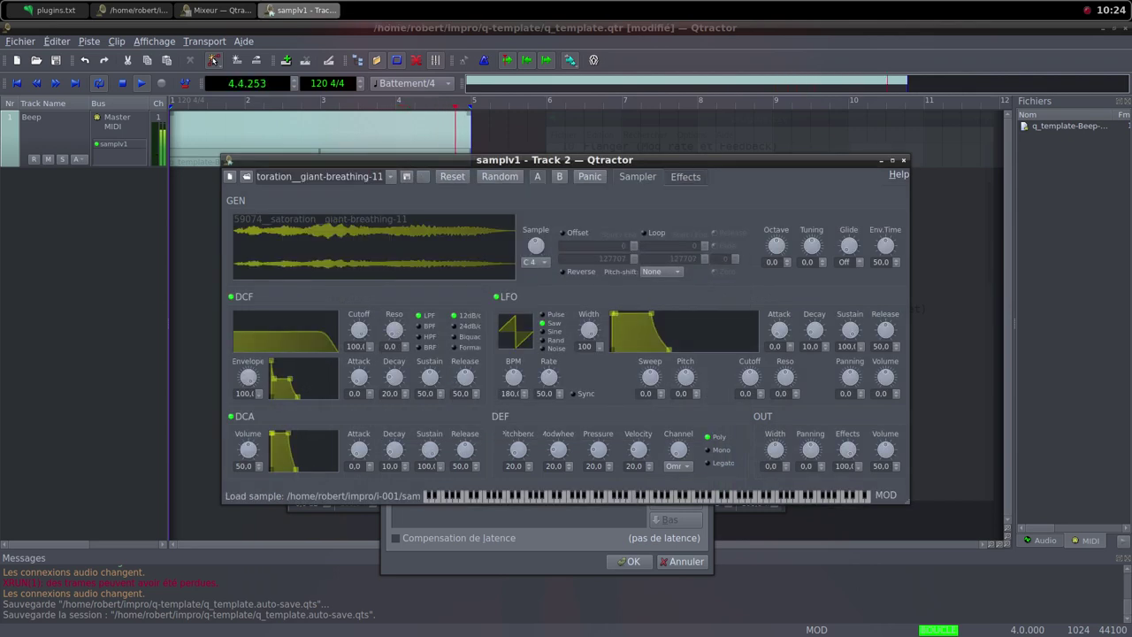
# - Set samplv1's DCA volume and output volume to 100, then confirm the new Giant track
pyautogui.moveTo(247, 450); pyautogui.dragTo(248, 420)
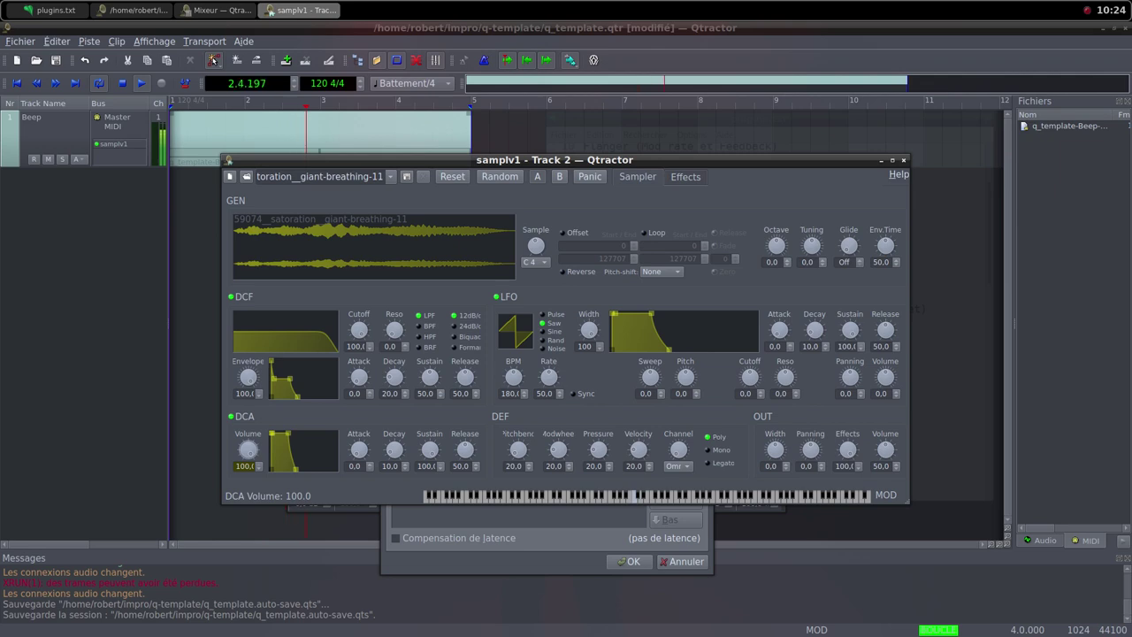
pyautogui.moveTo(885, 449); pyautogui.dragTo(885, 405)
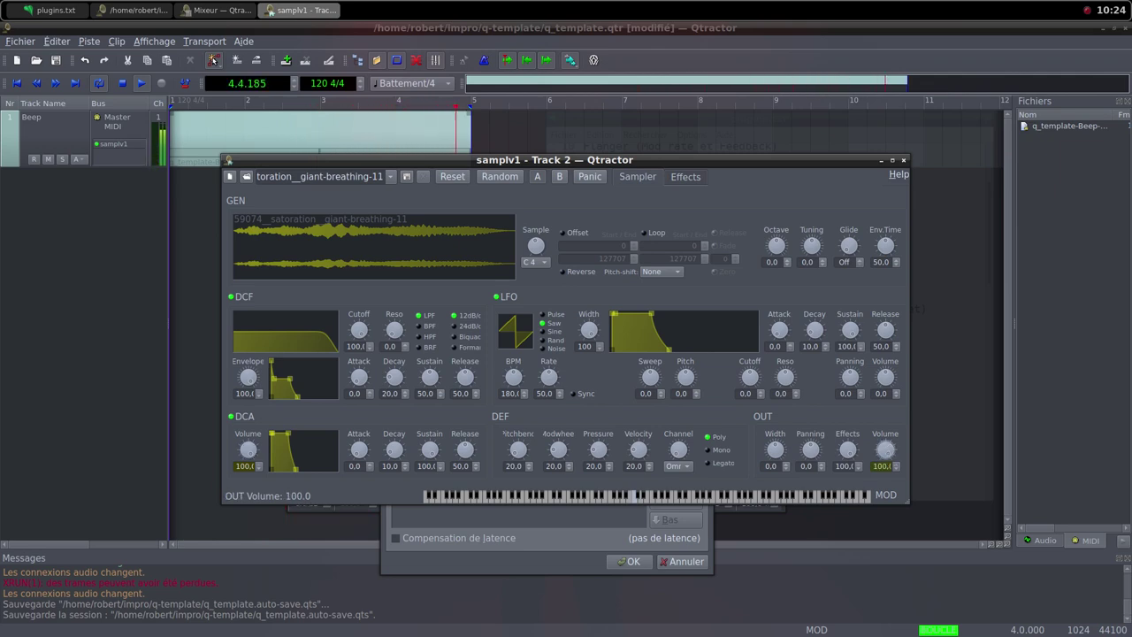
pyautogui.click(903, 160)
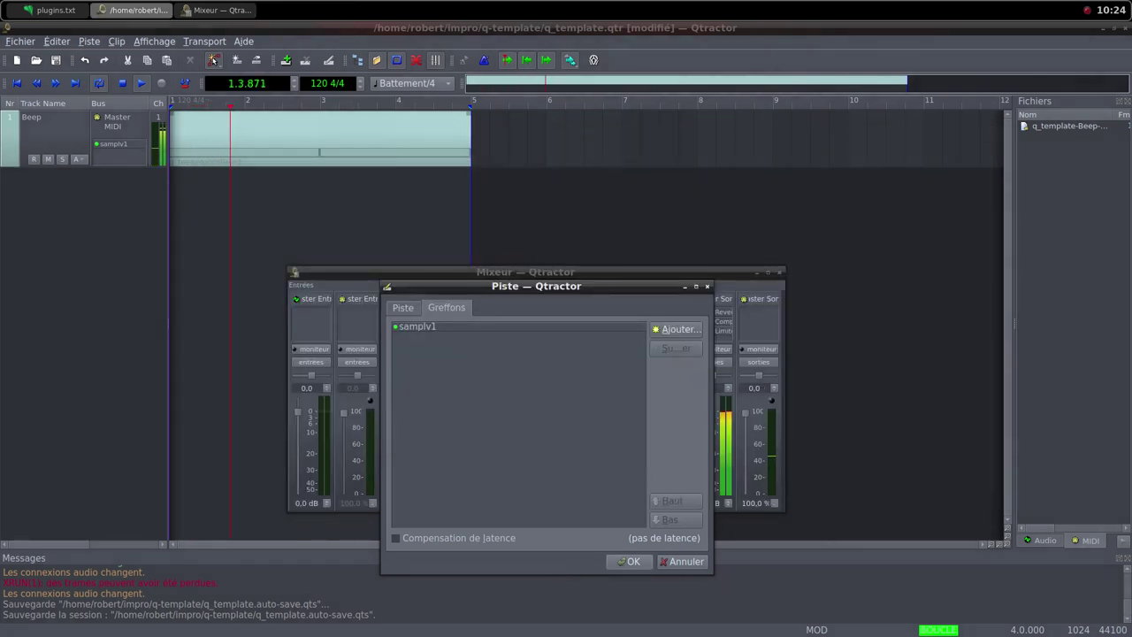
pyautogui.press('Return')
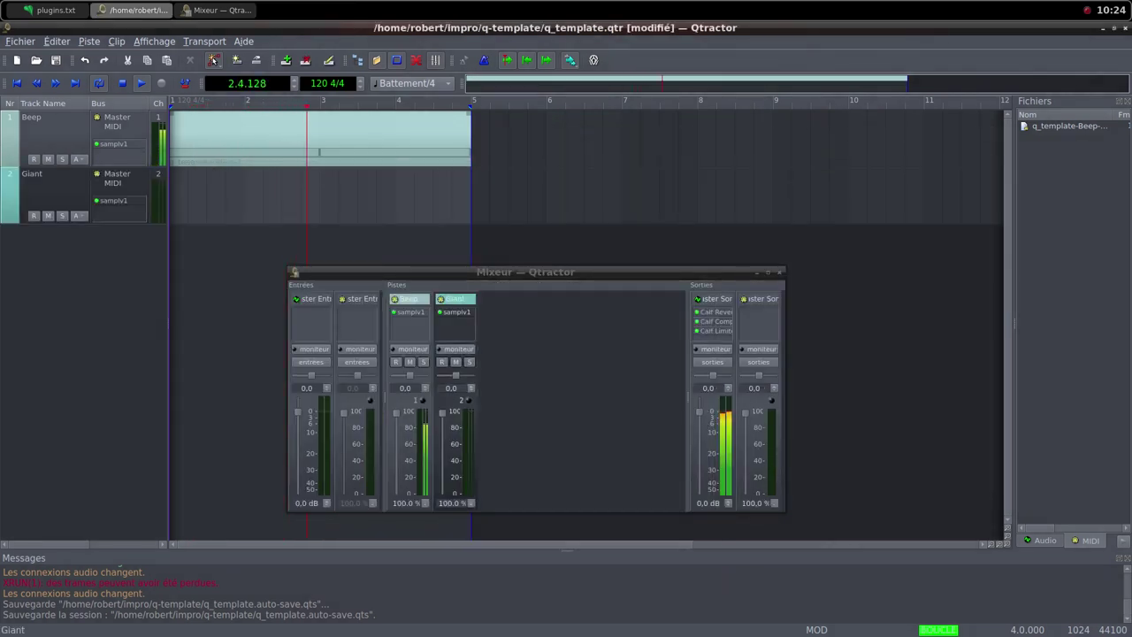
# - Lower the Giant track's mixer level to 0 % and create a four-bar MIDI clip at its start, with its editor maximized
pyautogui.moveTo(442, 413); pyautogui.dragTo(442, 491)
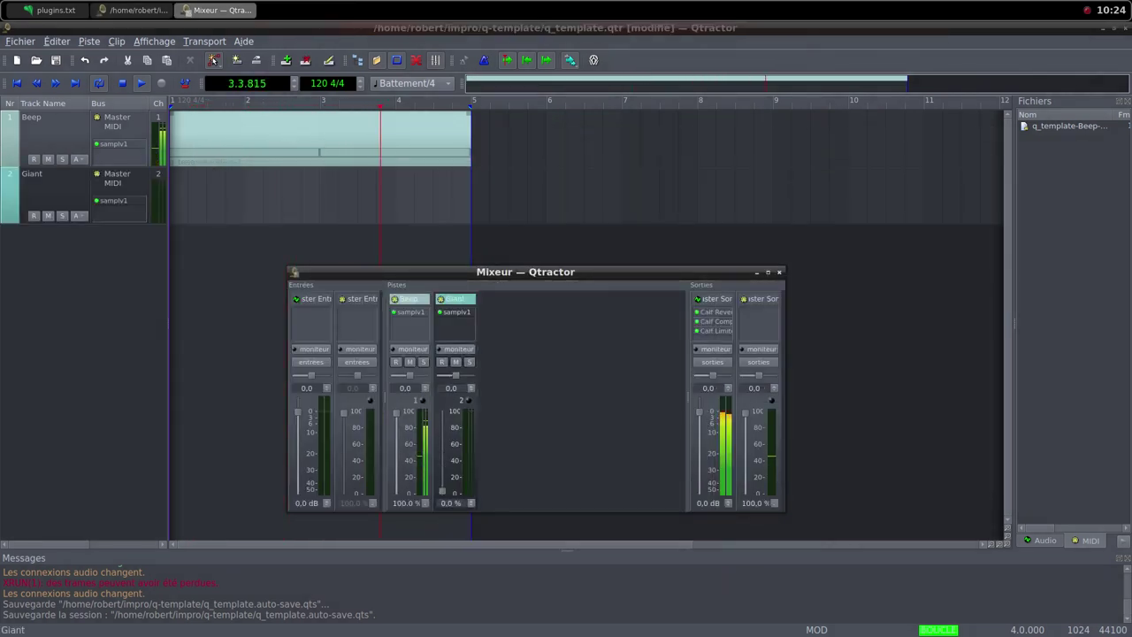
pyautogui.rightClick(228, 208)
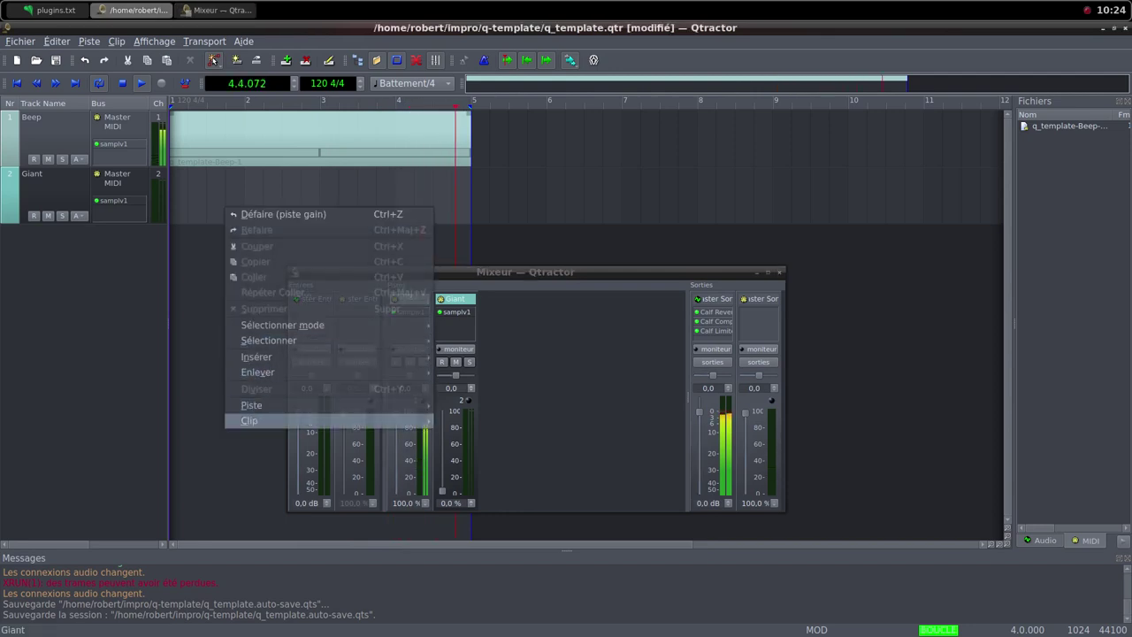
pyautogui.moveTo(257, 405)
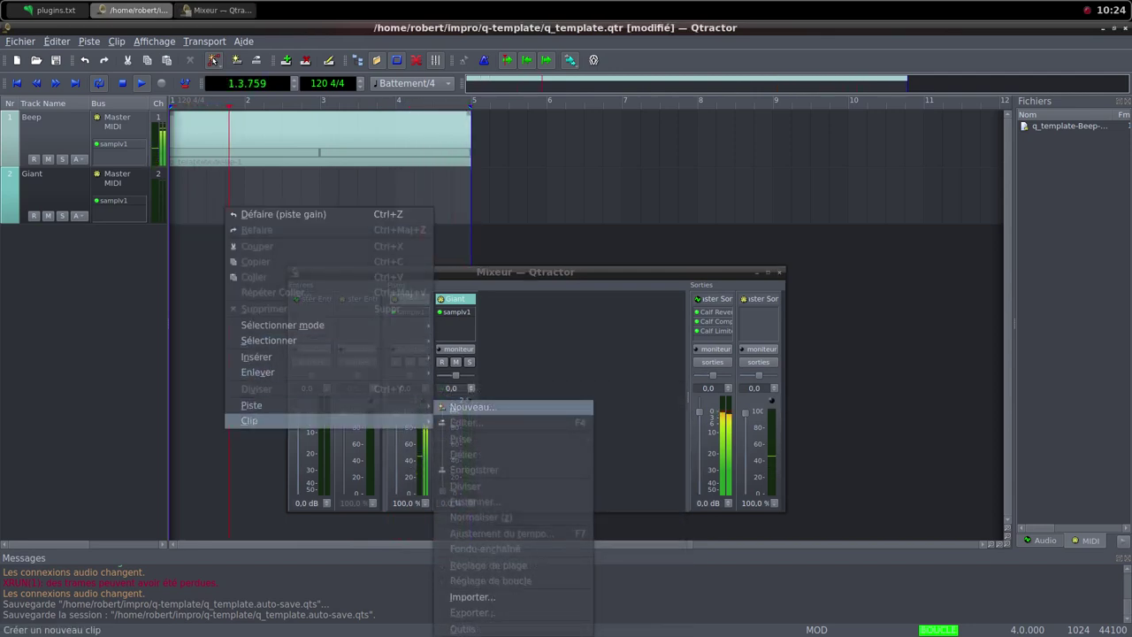
pyautogui.click(469, 407)
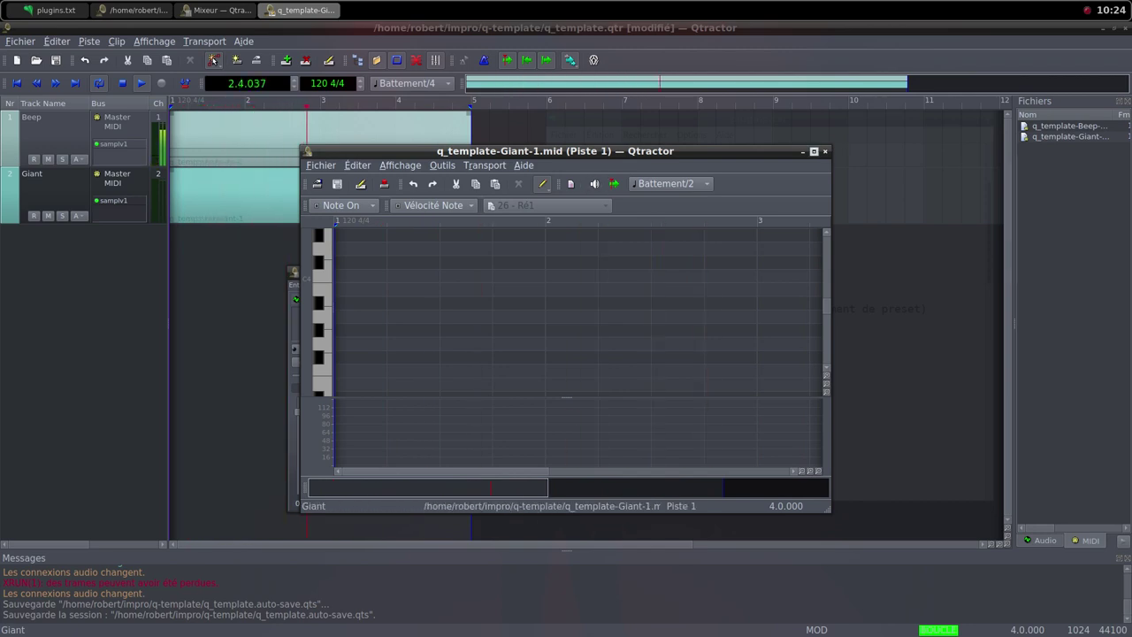
pyautogui.click(814, 151)
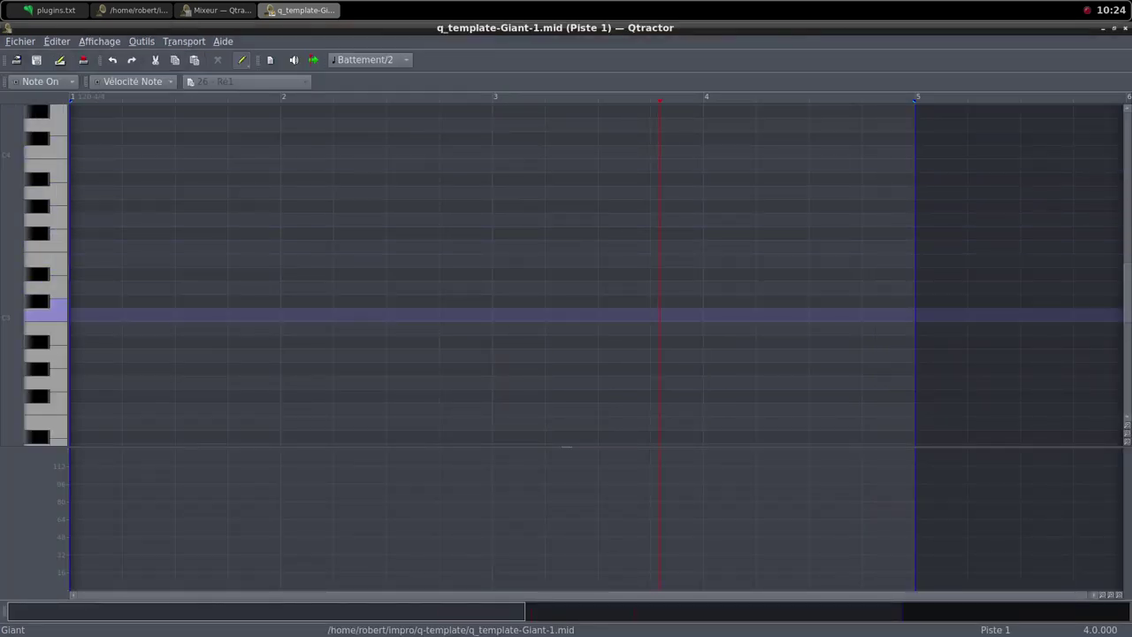
# - Fill the four-bar Giant clip with one-bar C3 notes, close its editor and raise the Giant mixer level to 100 %
pyautogui.moveTo(75, 315); pyautogui.dragTo(903, 316)
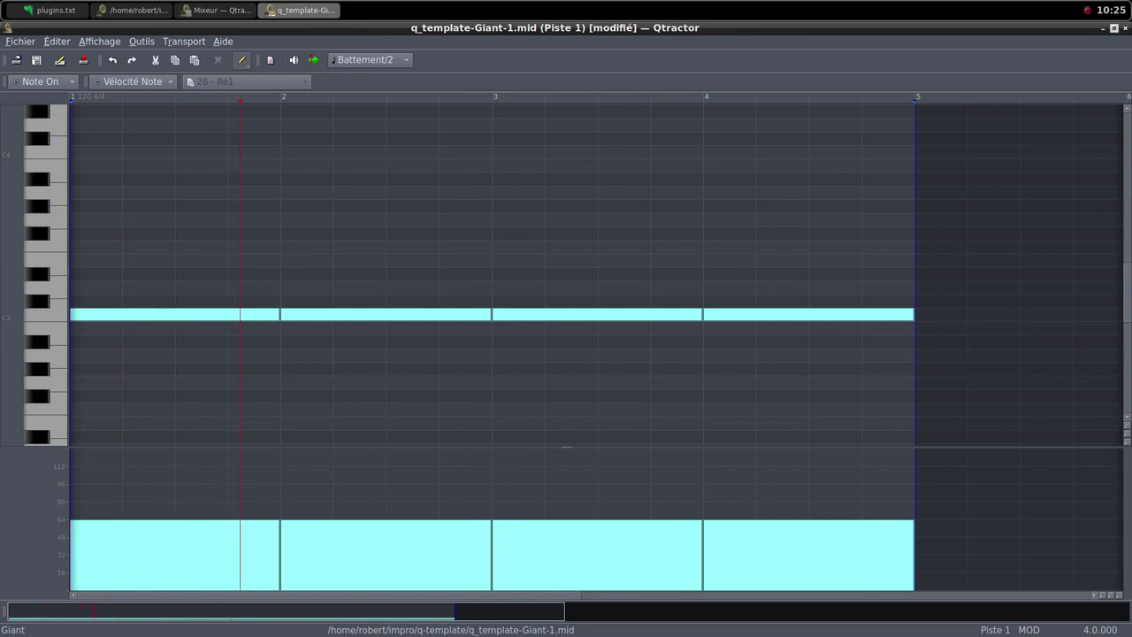
pyautogui.click(1115, 27)
pyautogui.click(824, 151)
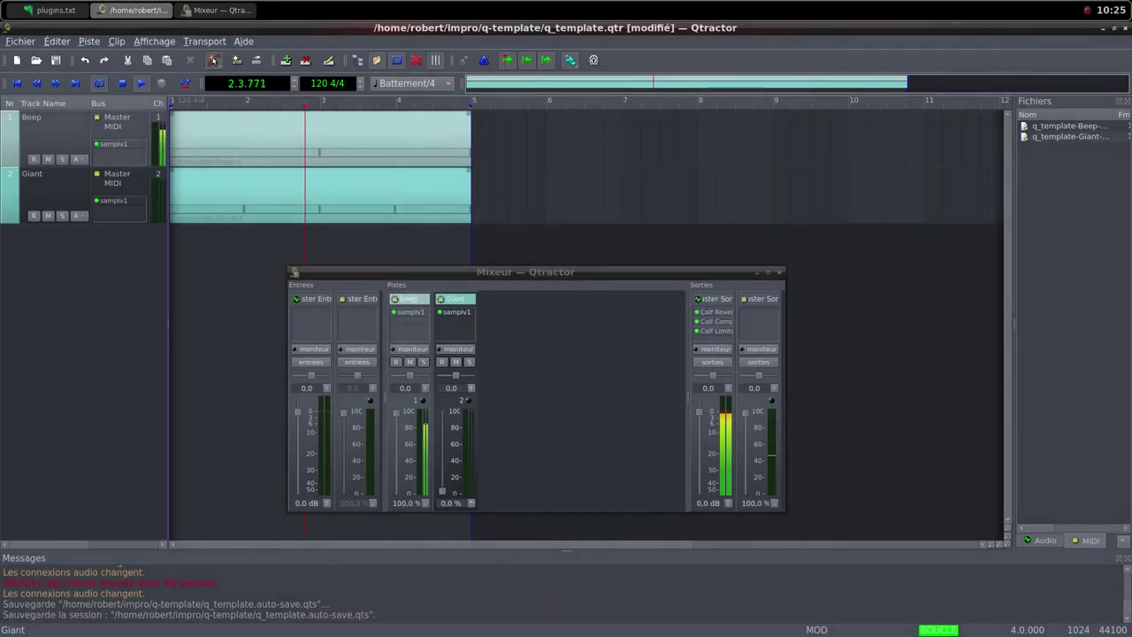
pyautogui.click(526, 271)
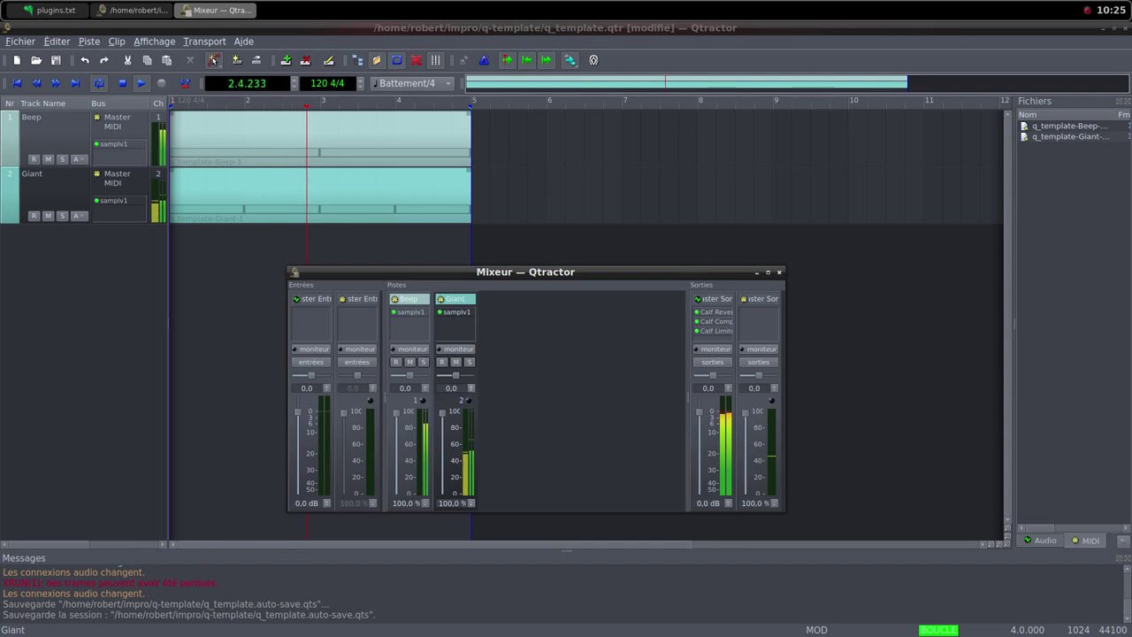
# - Add the Simple amplifier LV2 plugin to the Giant track, after samplv1
pyautogui.rightClick(445, 329)
pyautogui.click(462, 330)
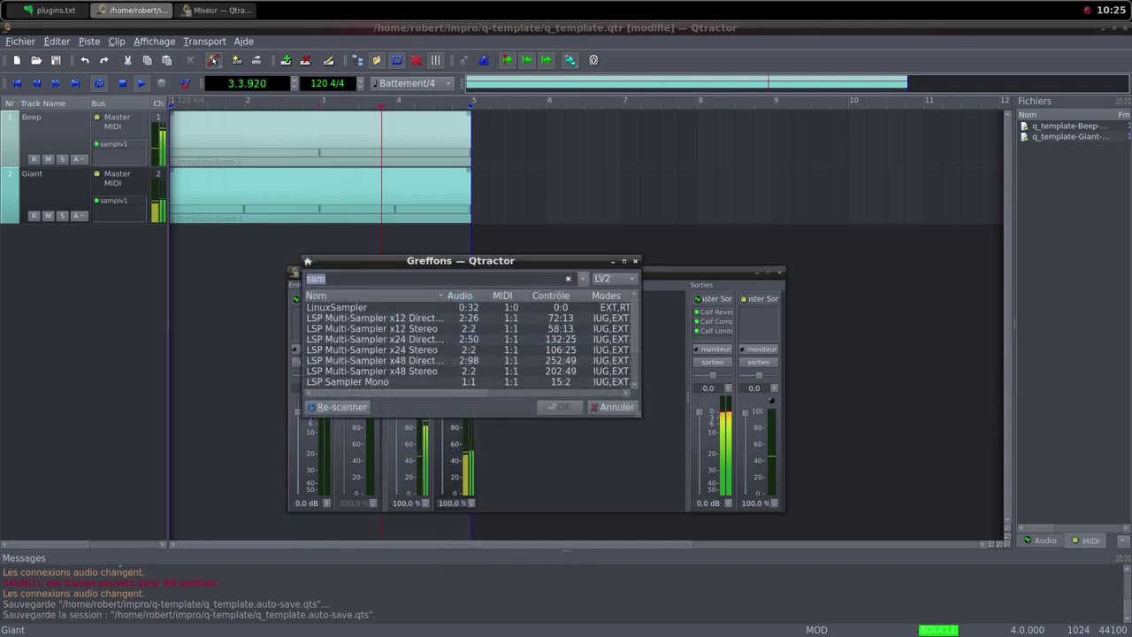
pyautogui.write('simpl')
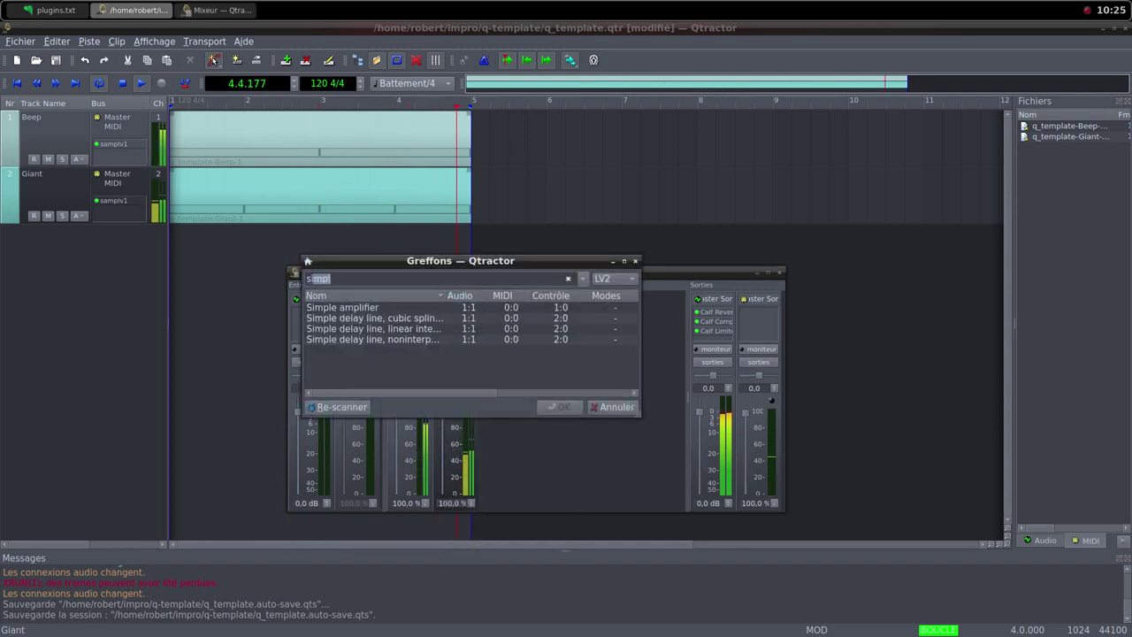
pyautogui.press('Down')
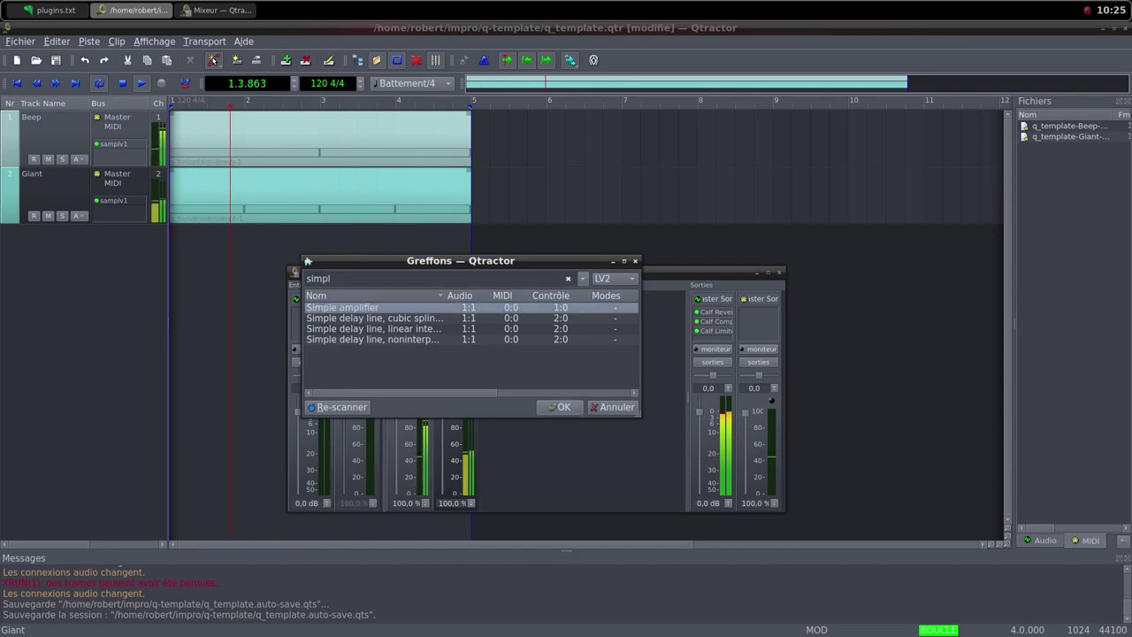
pyautogui.press('Return')
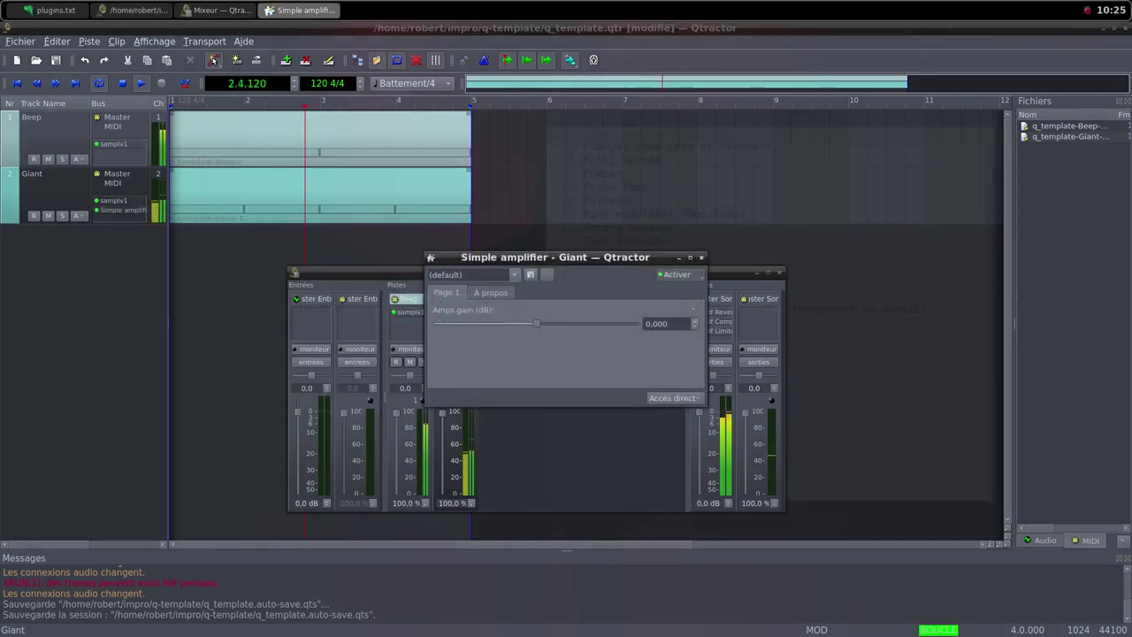
# - Set the Giant amplifier's gain to about 11 dB and close the plugin window
pyautogui.moveTo(555, 257); pyautogui.dragTo(646, 301)
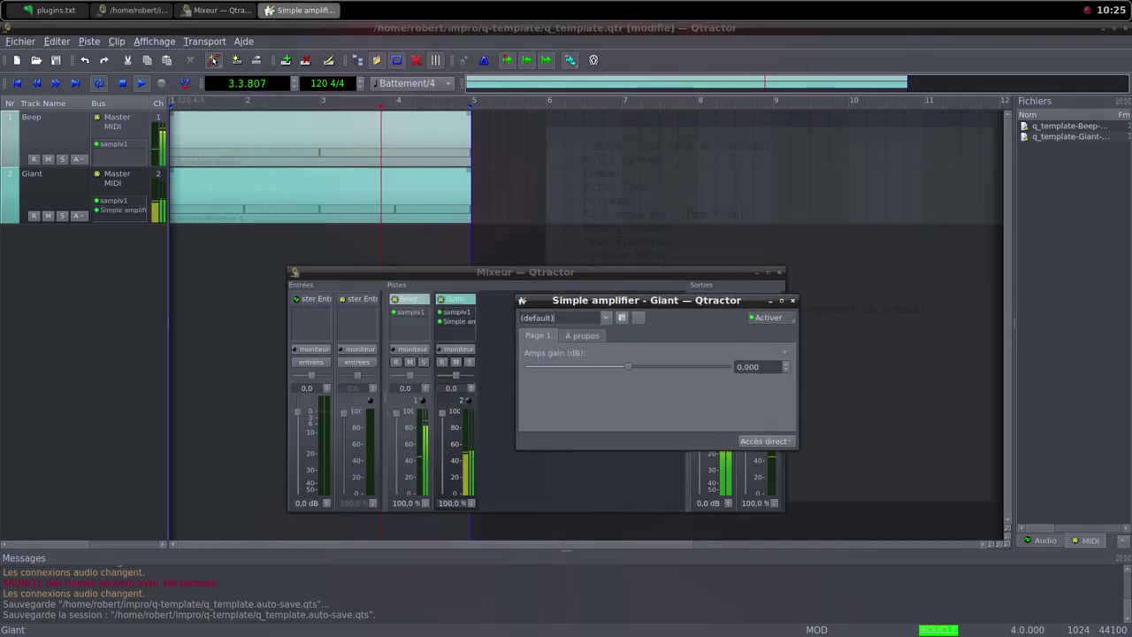
pyautogui.moveTo(628, 366); pyautogui.dragTo(643, 366)
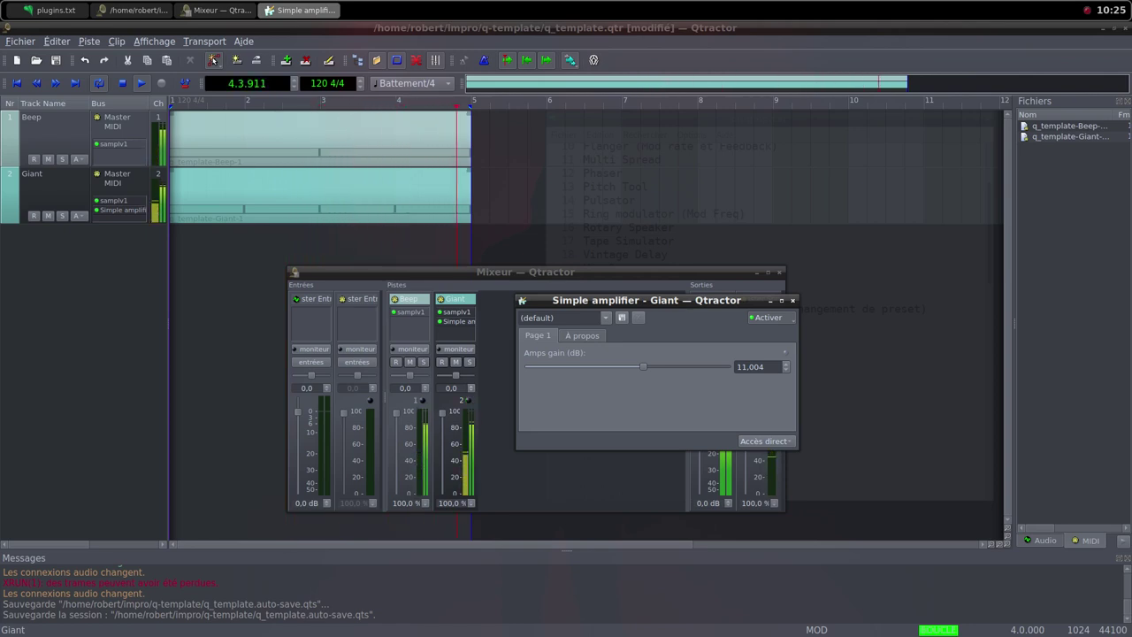
pyautogui.click(792, 300)
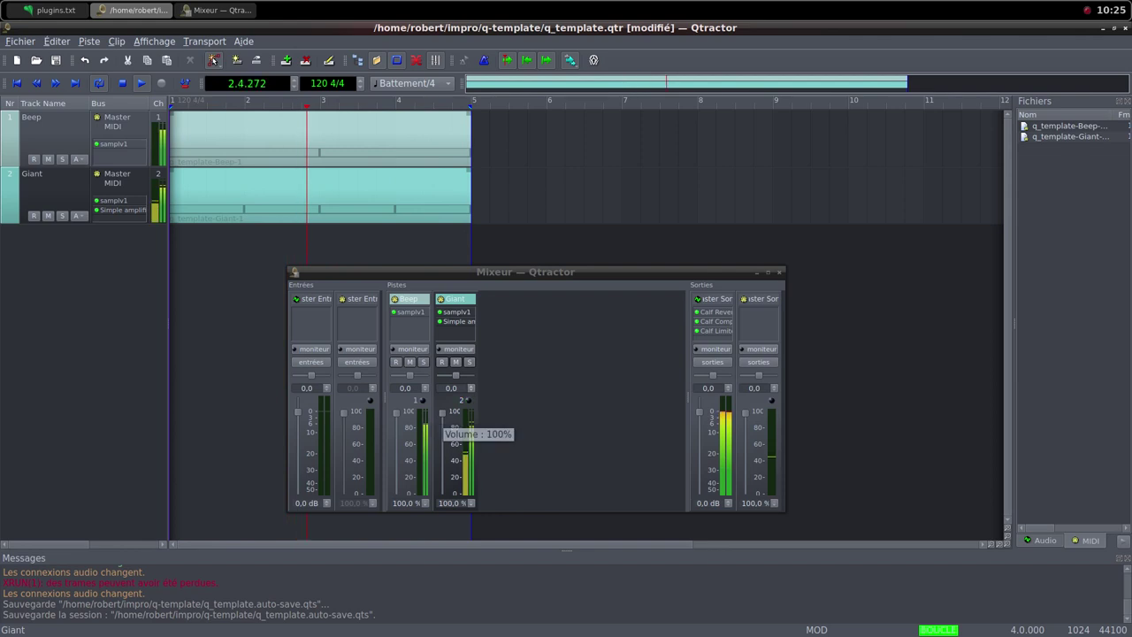
# - Lower the Giant mixer level to 0 % and reopen its clip in a maximized editor with edit mode off
pyautogui.moveTo(443, 413); pyautogui.dragTo(442, 491)
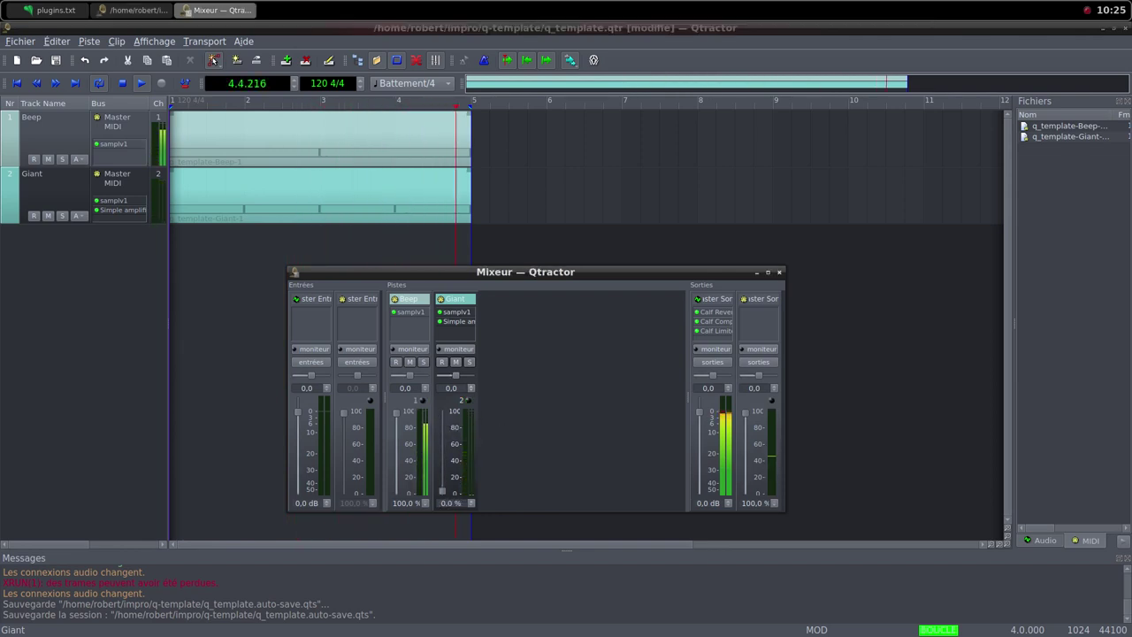
pyautogui.doubleClick(455, 183)
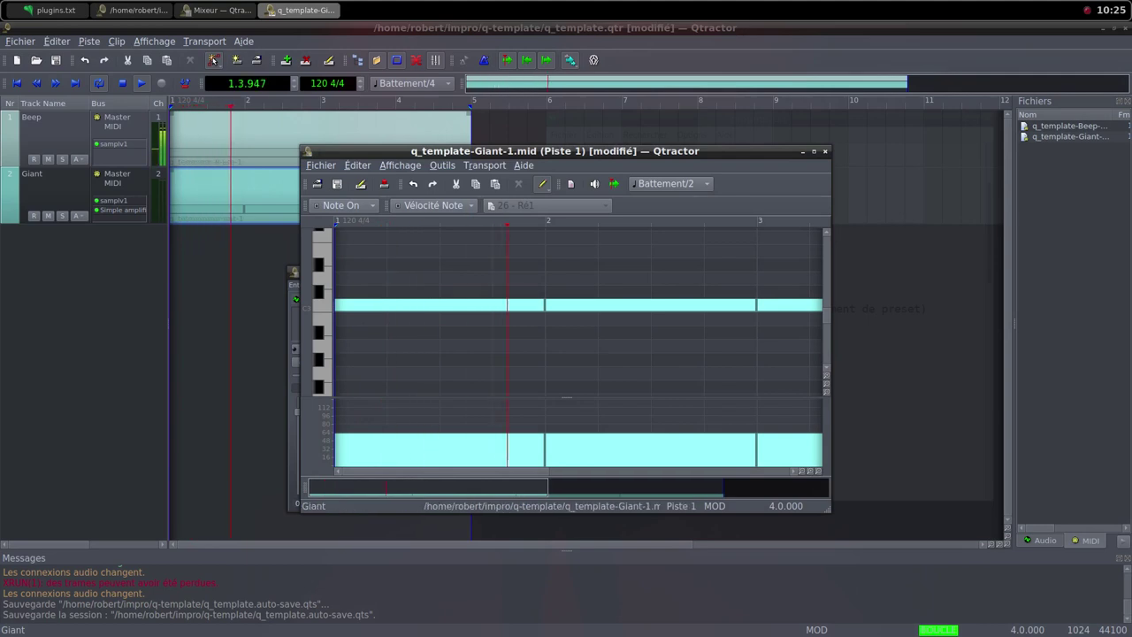
pyautogui.hotkey('alt', 'F10')
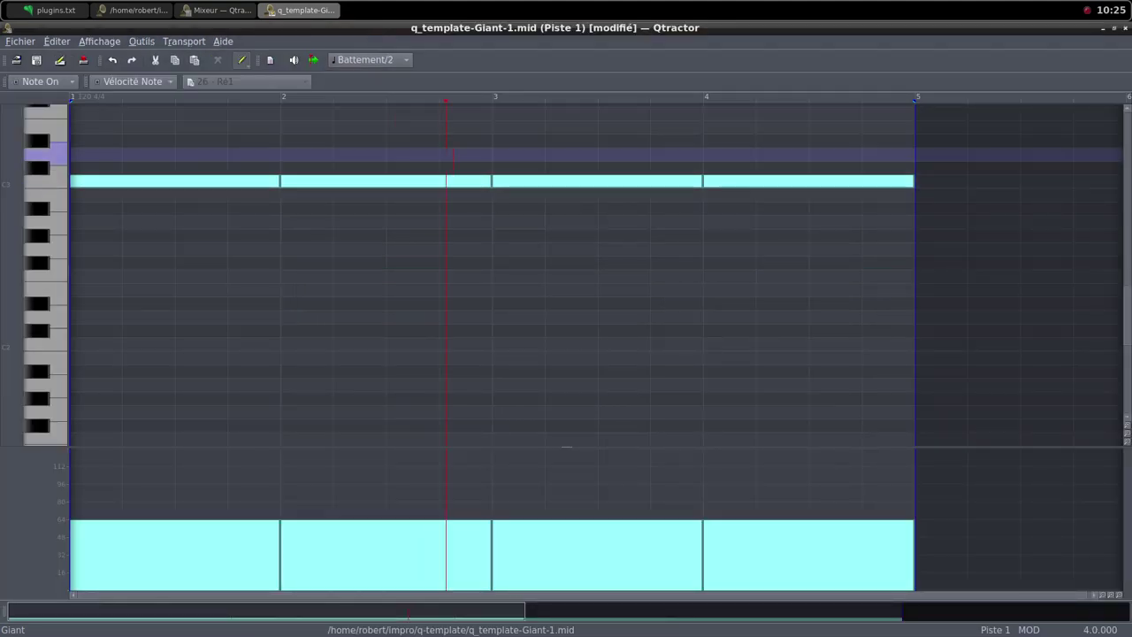
pyautogui.click(241, 59)
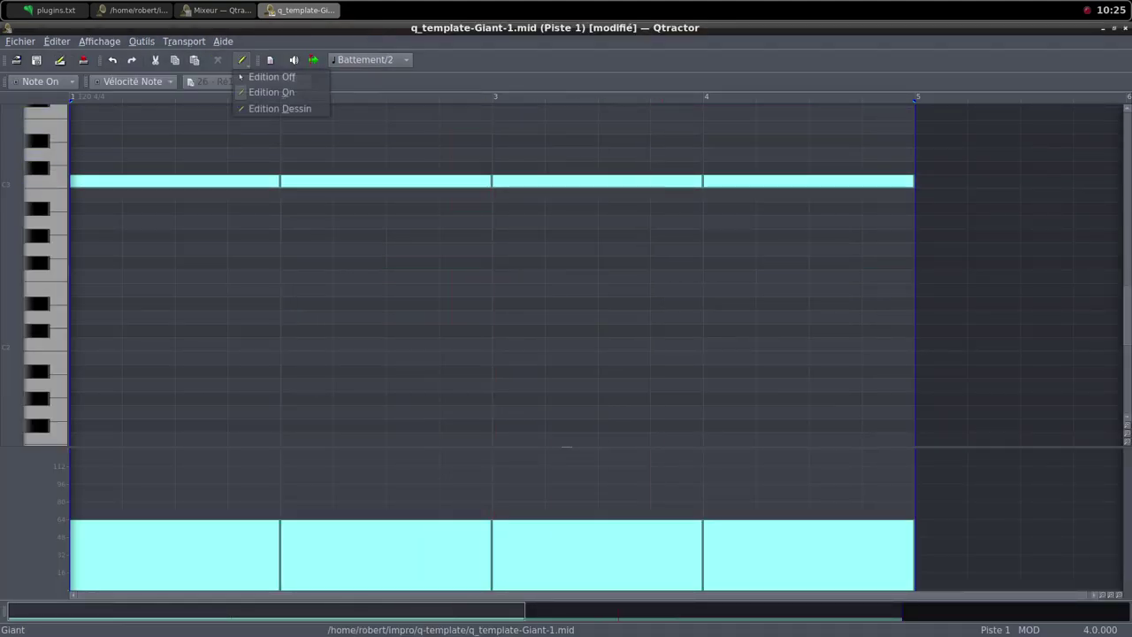
pyautogui.click(272, 77)
# - Move all four Giant notes up one octave to C4 and close the clip editor
pyautogui.scroll(2, 596, 274)
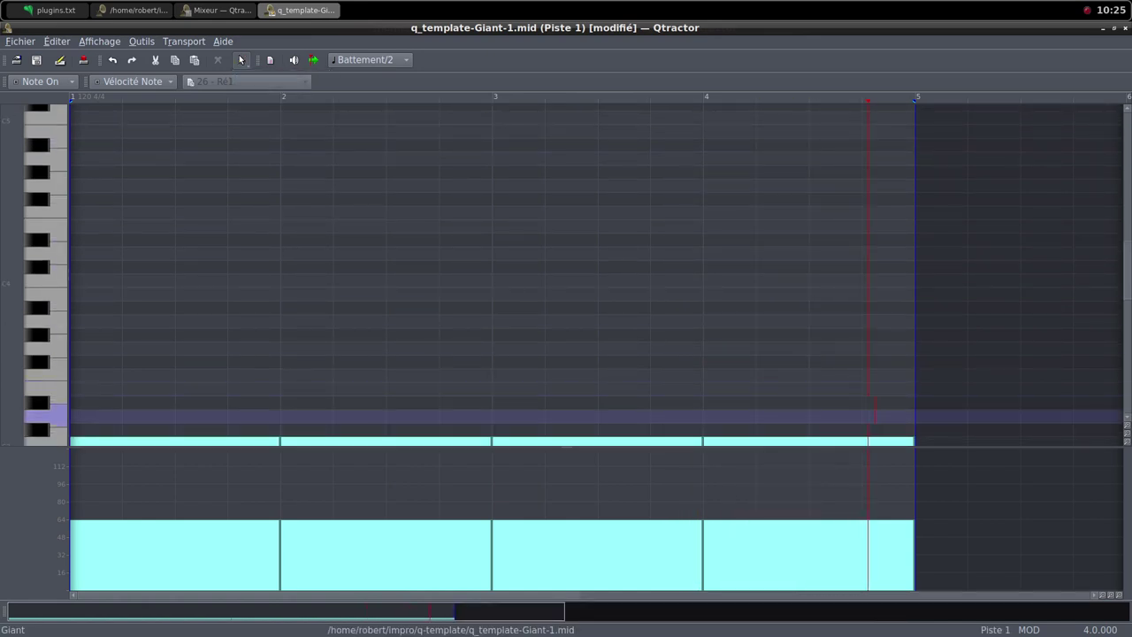
pyautogui.moveTo(121, 389); pyautogui.dragTo(832, 121)
pyautogui.scroll(5, 596, 274)
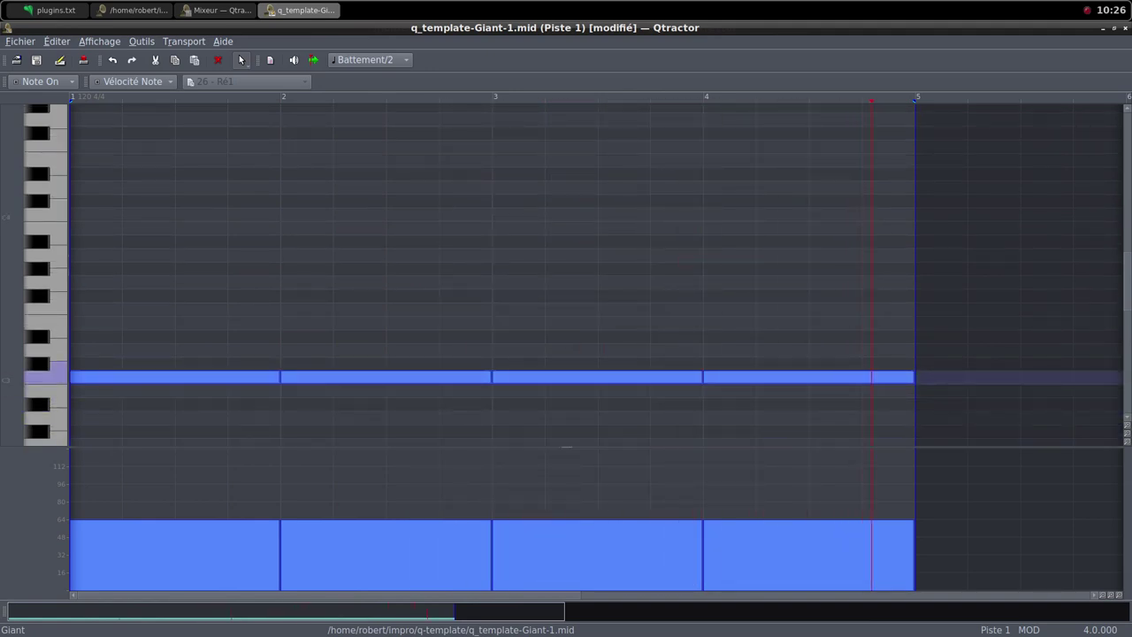
pyautogui.moveTo(179, 377); pyautogui.dragTo(180, 214)
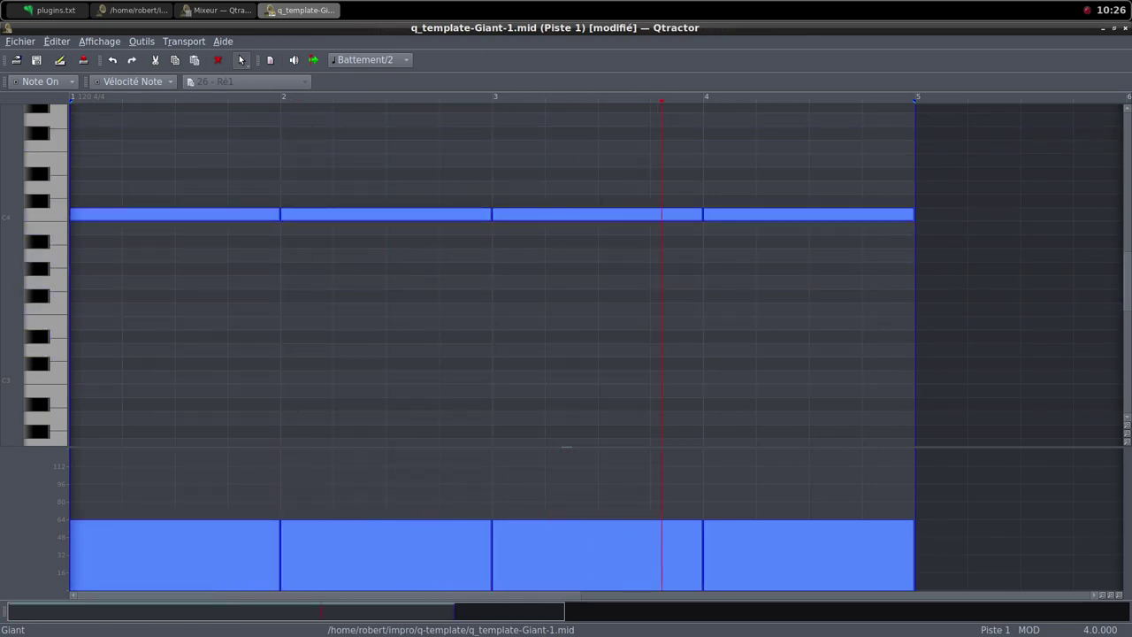
pyautogui.hotkey('alt', 'F10')
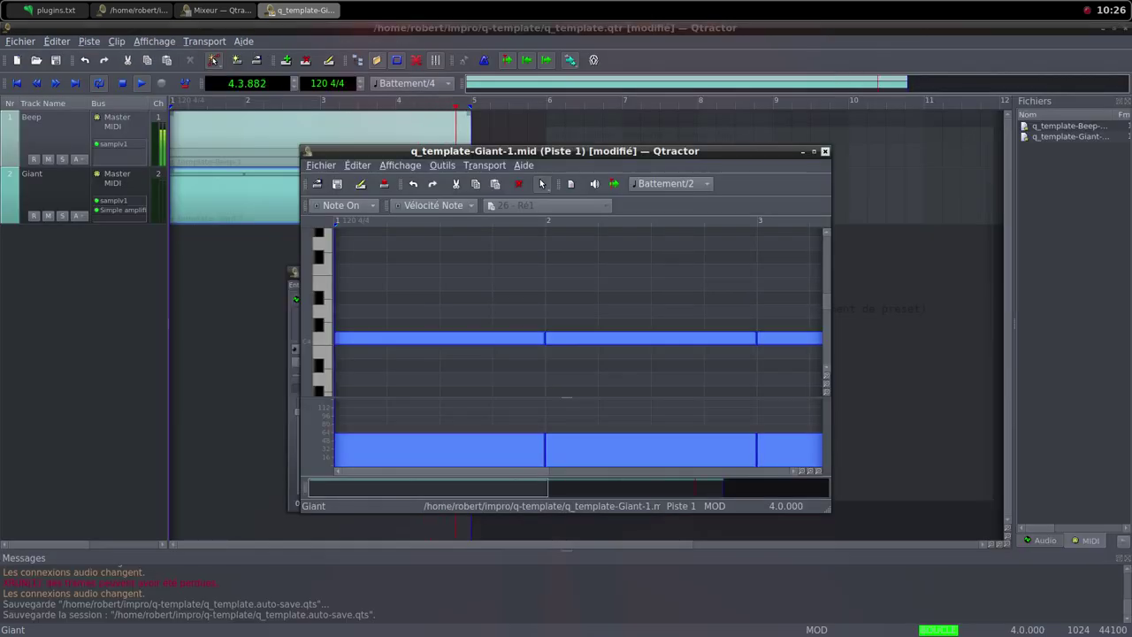
pyautogui.hotkey('alt', 'F4')
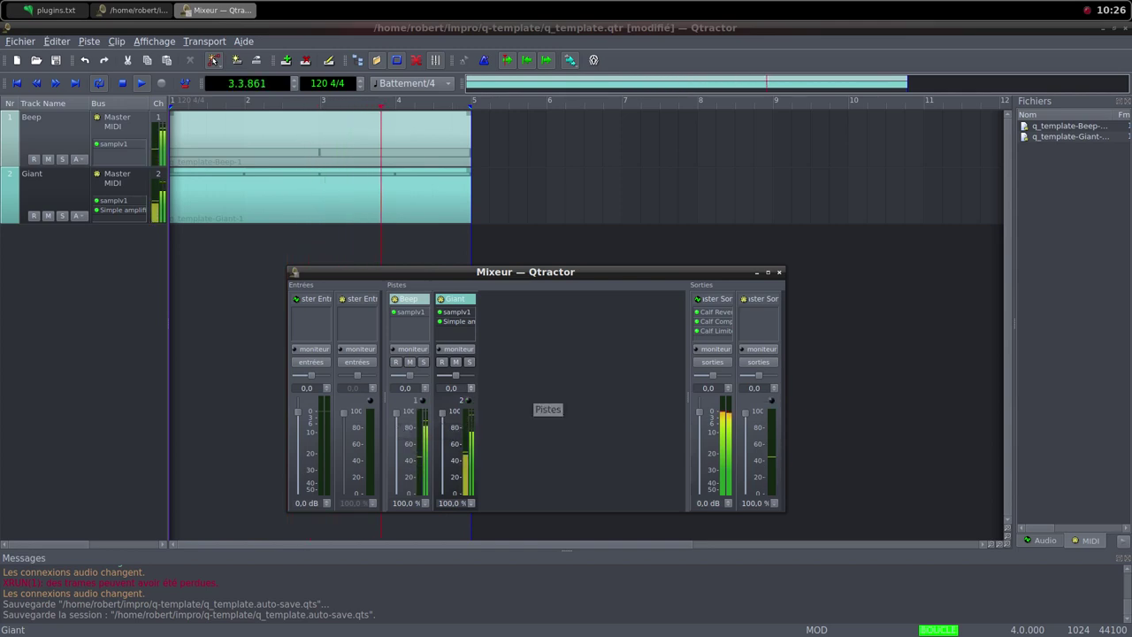
# - Switch to Firefox, get another random Freesound sound and save the Missile WAV in the impro/i-001/samples folder, dismissing the donation request
pyautogui.middleClick(554, 5)
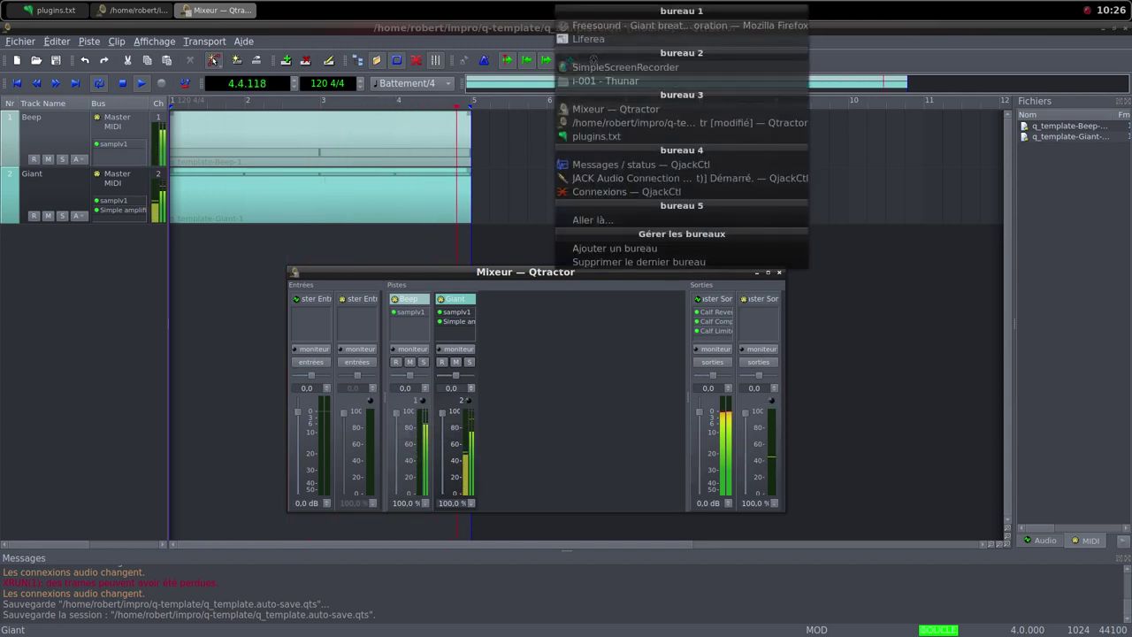
pyautogui.click(637, 25)
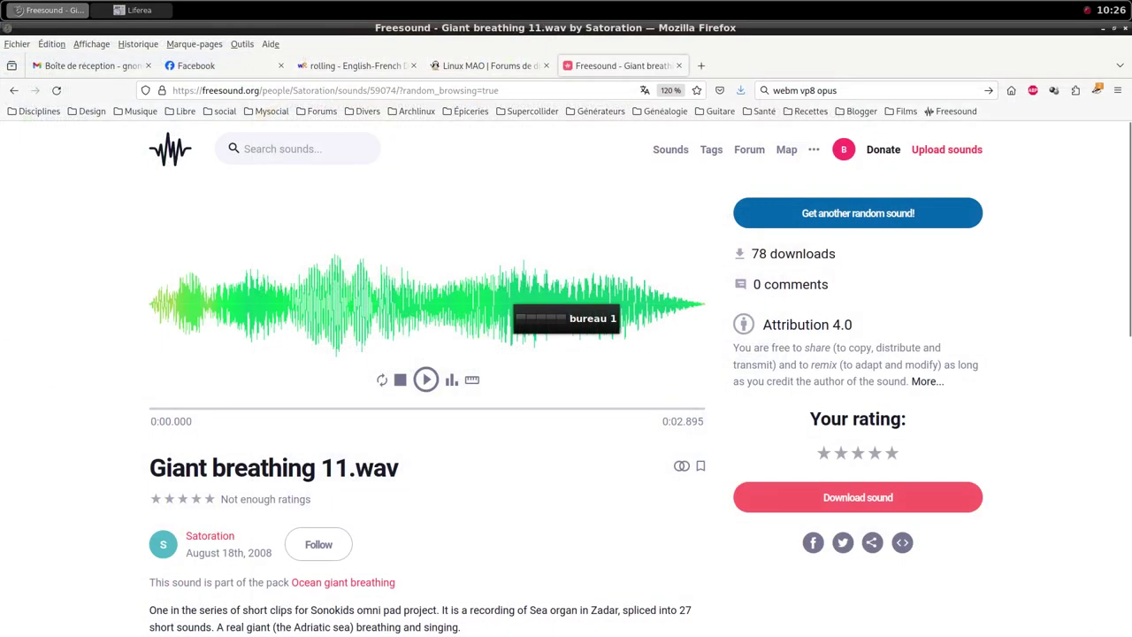
pyautogui.click(857, 212)
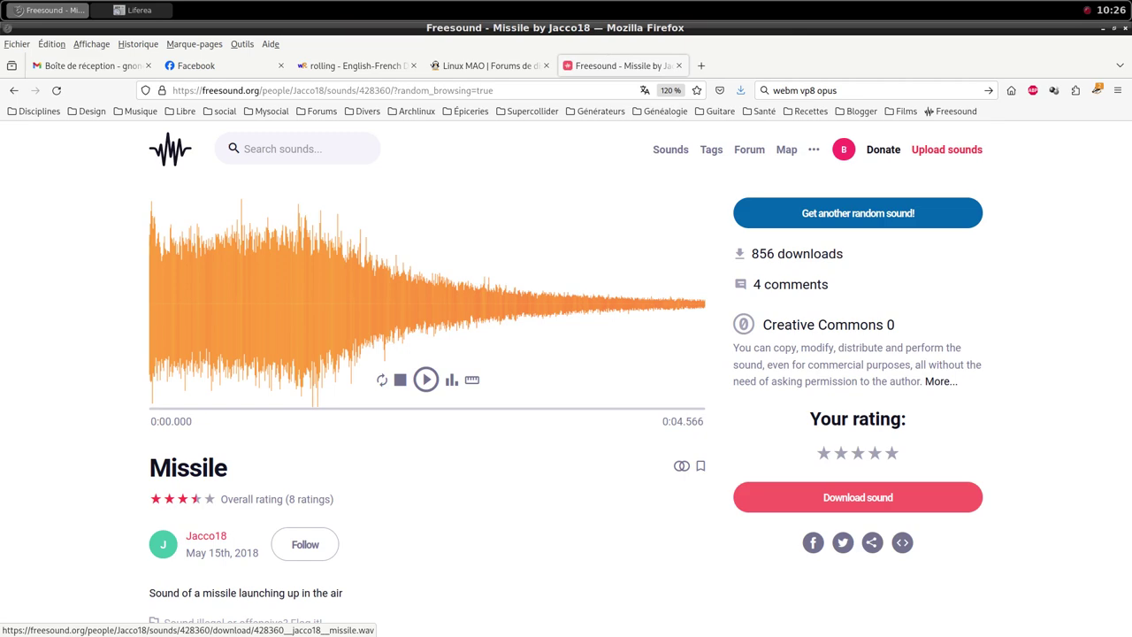
pyautogui.click(857, 497)
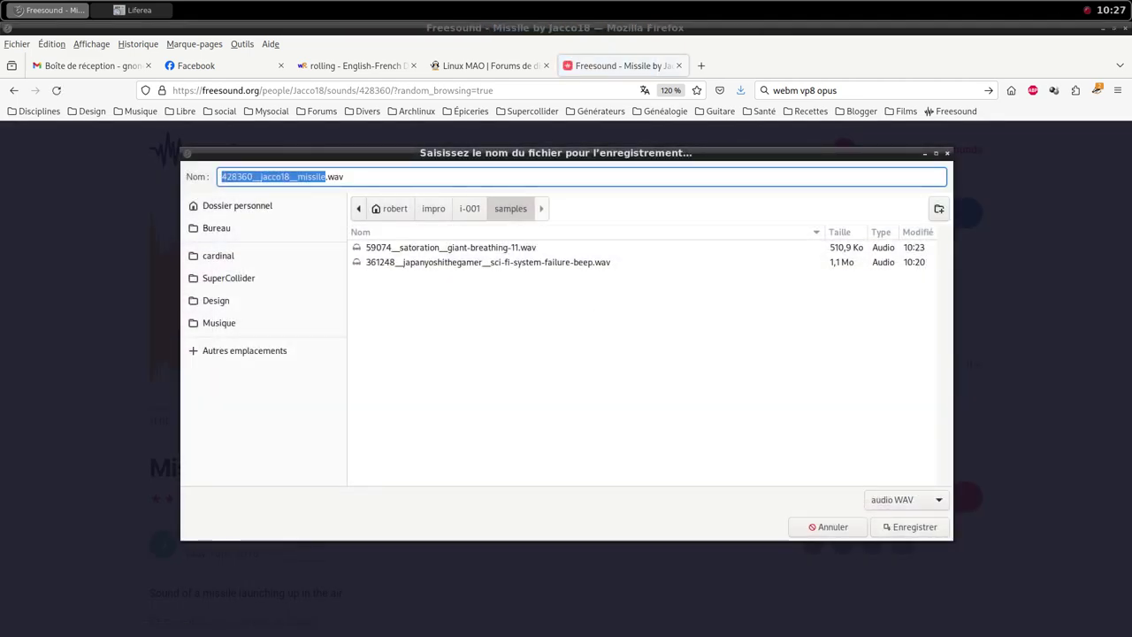
pyautogui.click(909, 526)
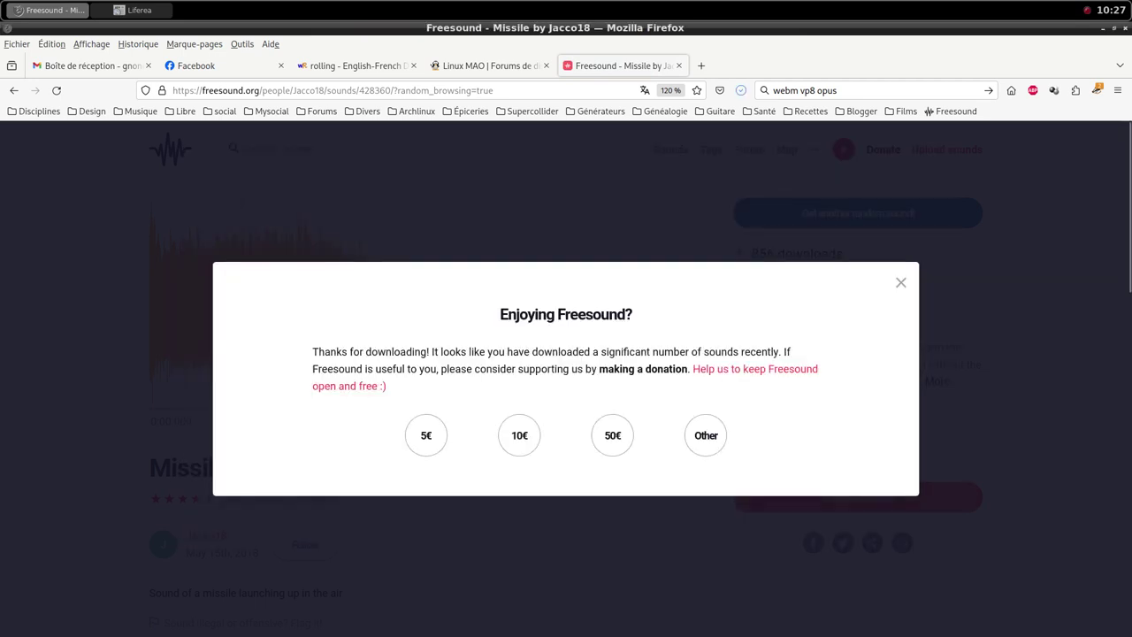
pyautogui.press('Escape')
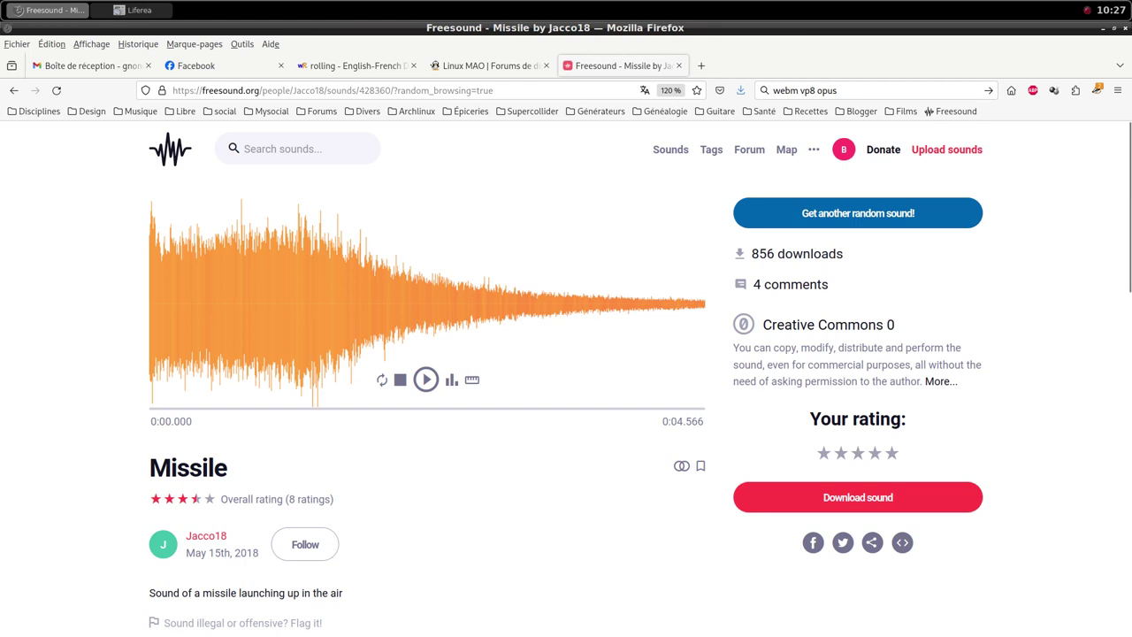
# - Switch back to Qtractor's mixer window on desktop 3
pyautogui.middleClick(482, 1)
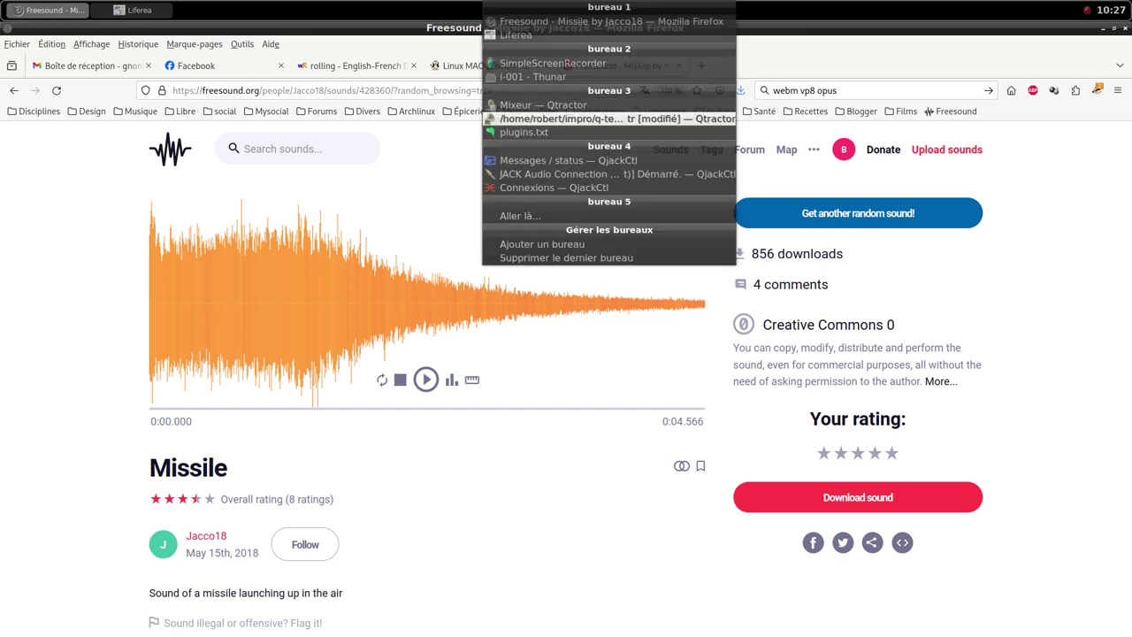
pyautogui.press('Up')
pyautogui.press('Up')
pyautogui.press('Up')
pyautogui.press('Up')
pyautogui.press('Up')
pyautogui.press('Down')
pyautogui.press('Down')
pyautogui.press('Down')
pyautogui.press('Down')
pyautogui.press('Down')
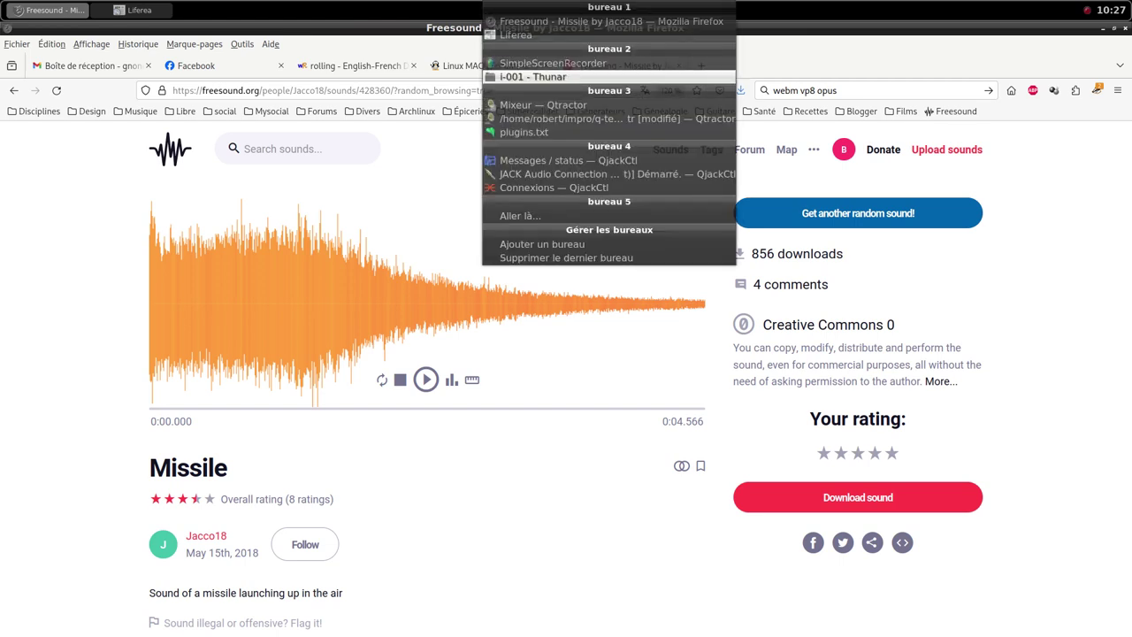
pyautogui.click(543, 104)
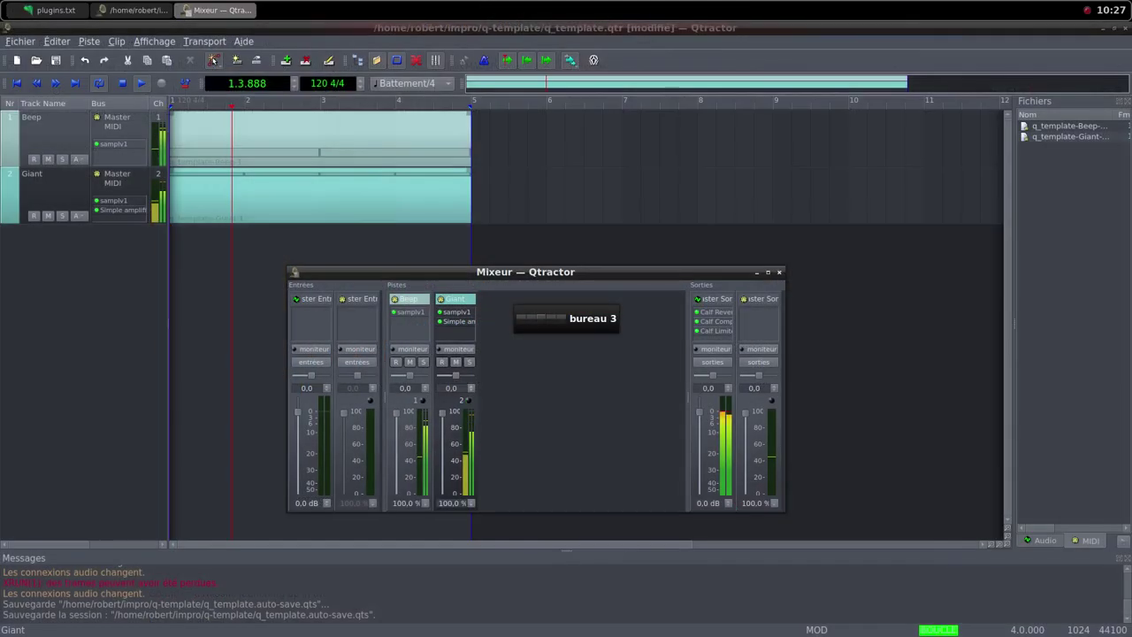
# - Start a new track named MIssile and make it a MIDI track
pyautogui.rightClick(530, 360)
pyautogui.press('Down')
pyautogui.press('Return')
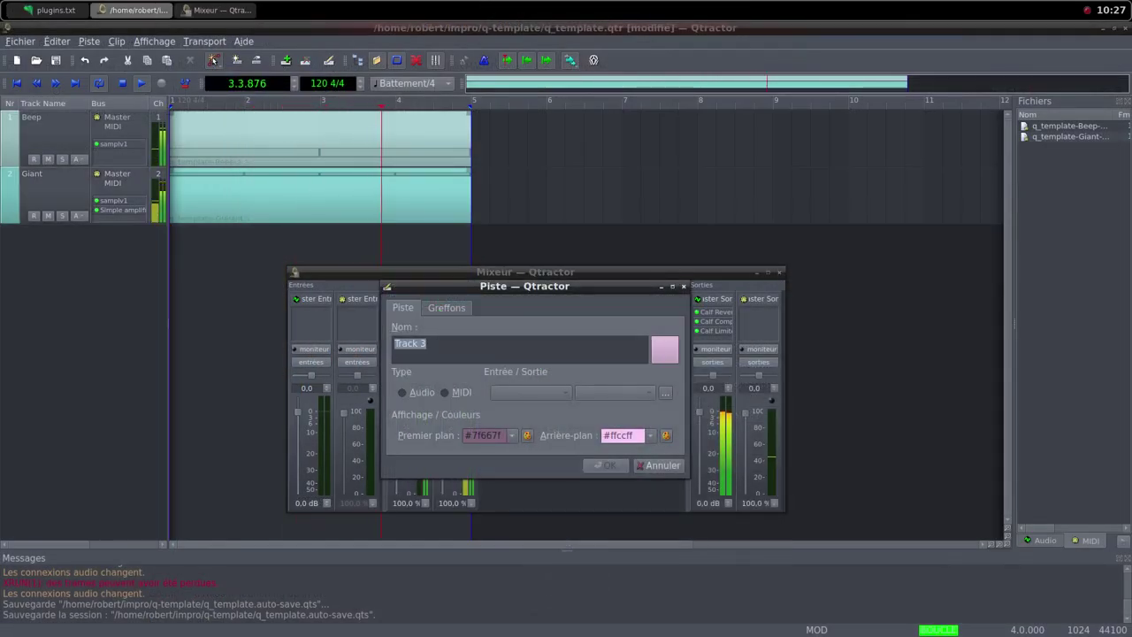
pyautogui.write('MIssile')
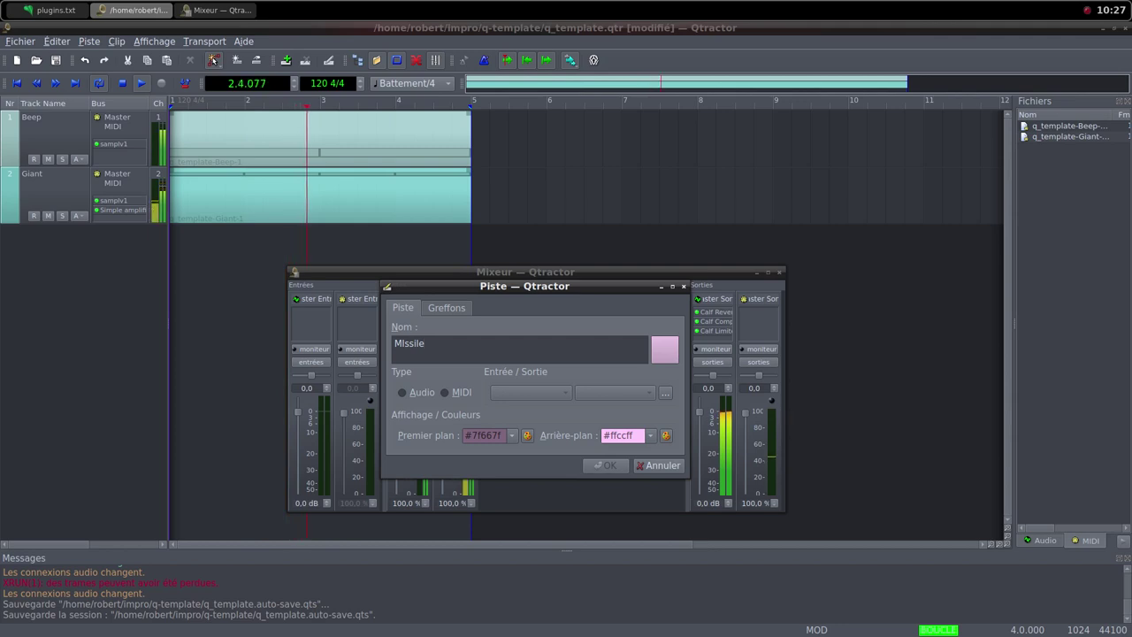
pyautogui.hotkey('alt', 'm')
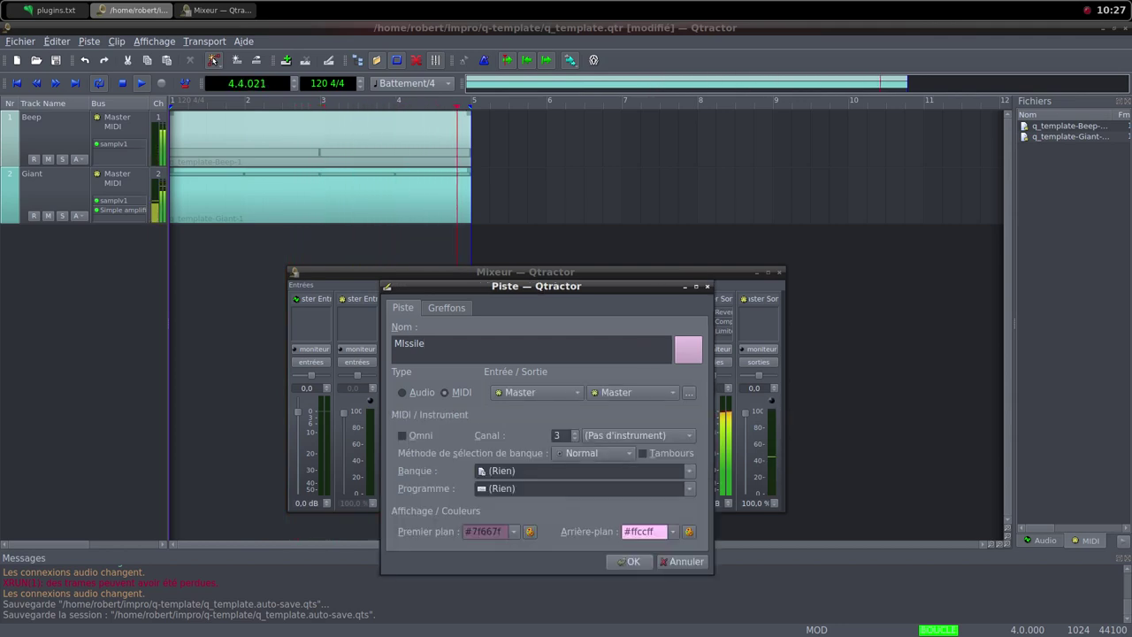
# - Add the samplv1 LV2 plugin to the MIssile track
pyautogui.hotkey('ctrl', 'Tab')
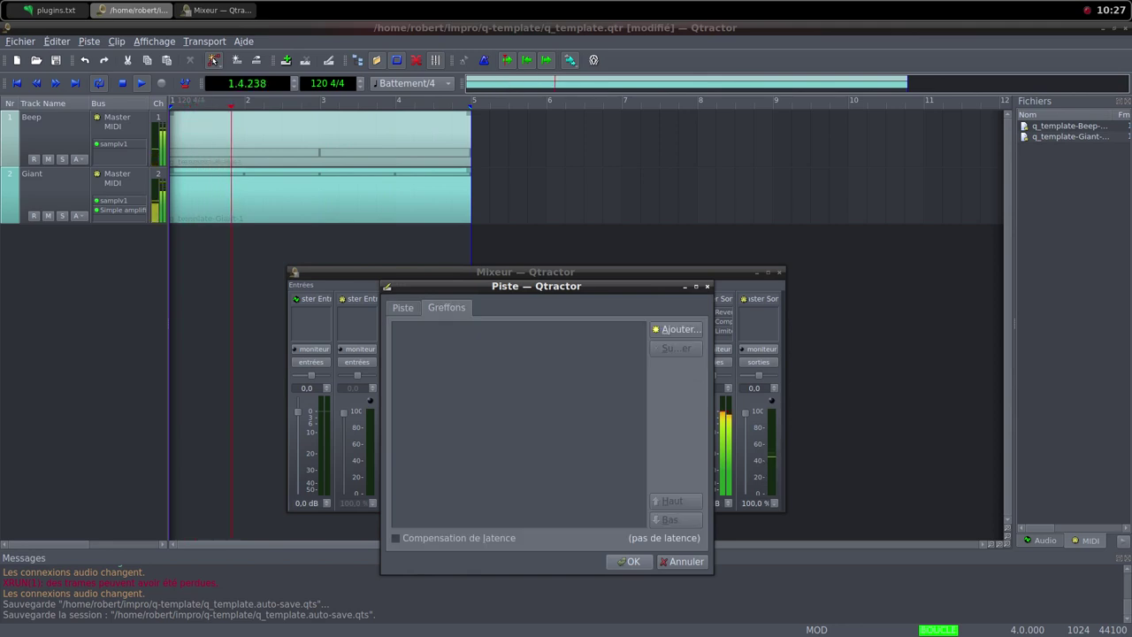
pyautogui.hotkey('alt', 'a')
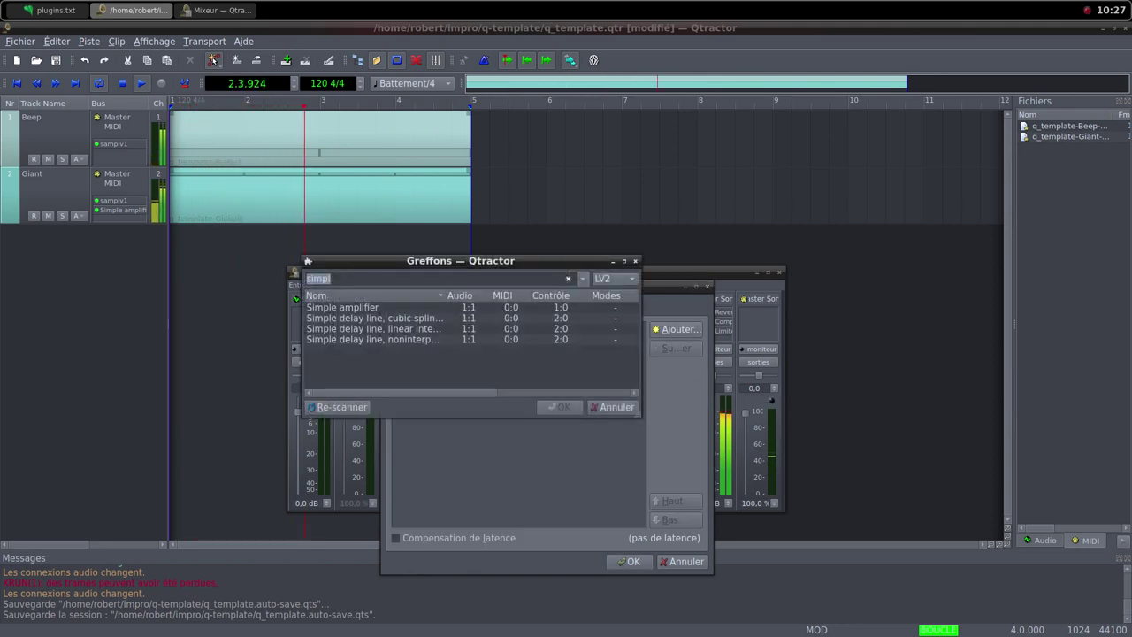
pyautogui.write('samp')
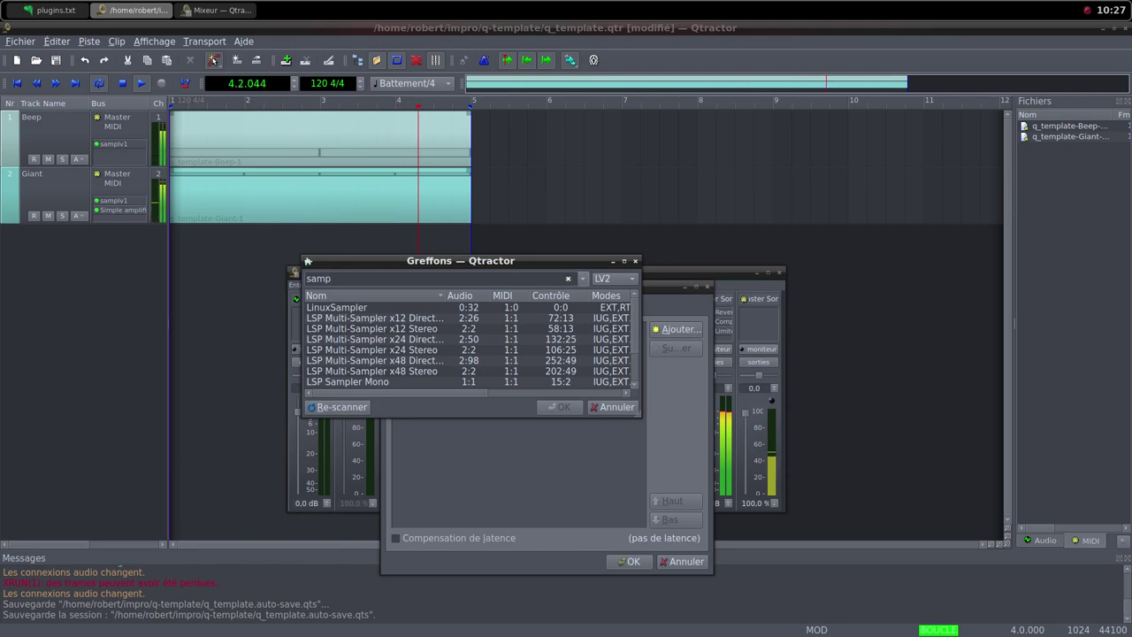
pyautogui.scroll(-2, 466, 344)
pyautogui.doubleClick(371, 382)
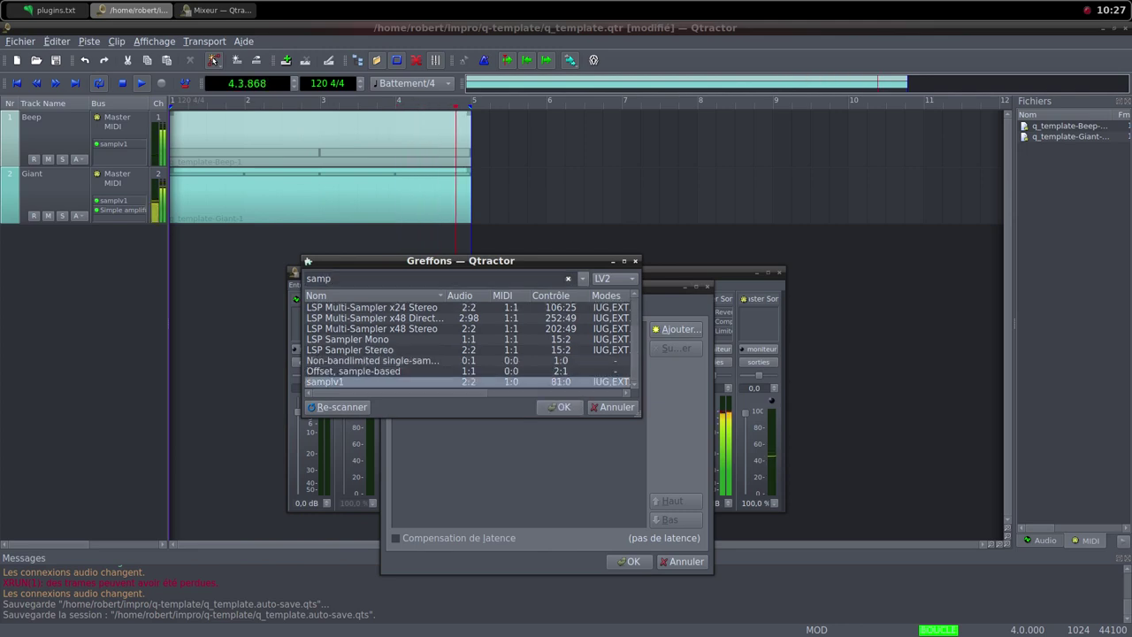
# - Load the missile WAV from the home folder's impro/i-001/samples directory into samplv1 on Track 3
pyautogui.hotkey('ctrl', 'o')
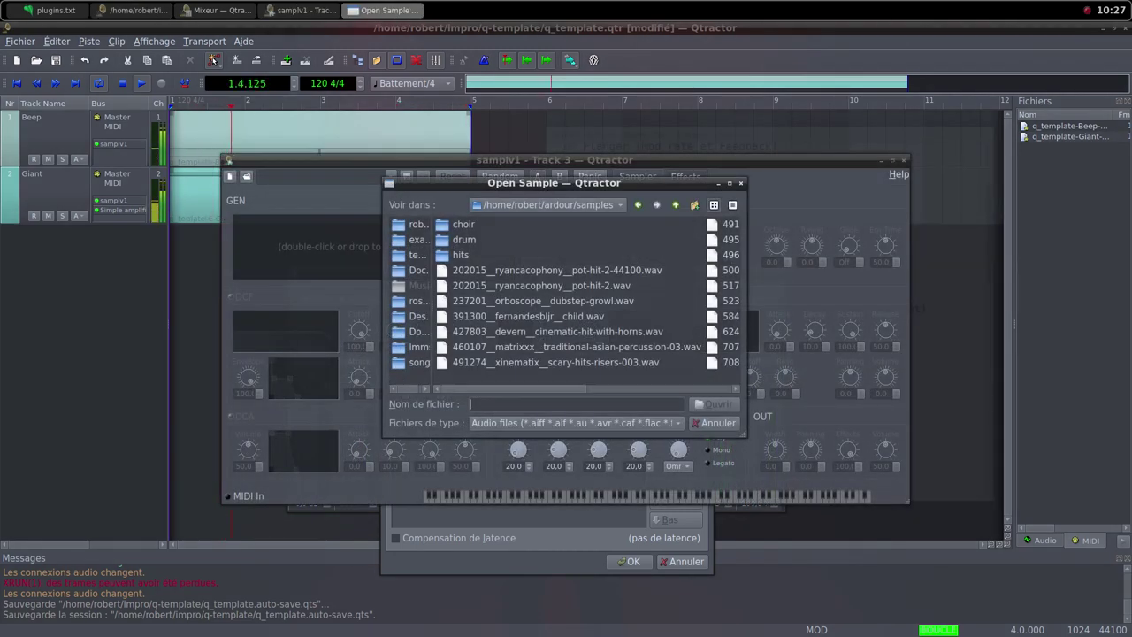
pyautogui.click(410, 225)
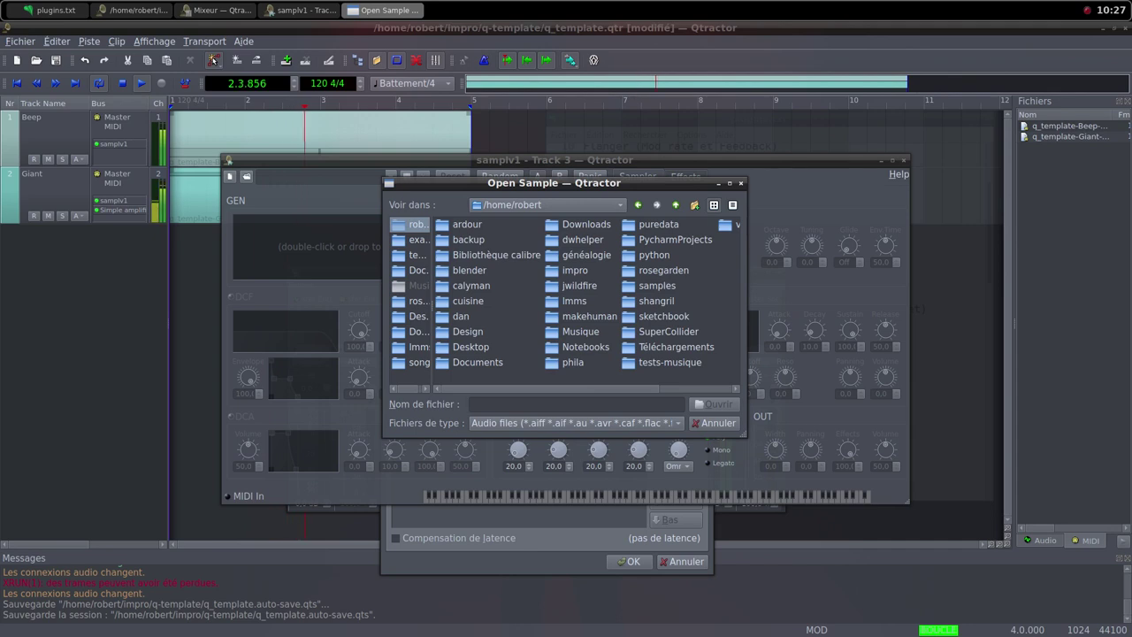
pyautogui.doubleClick(574, 269)
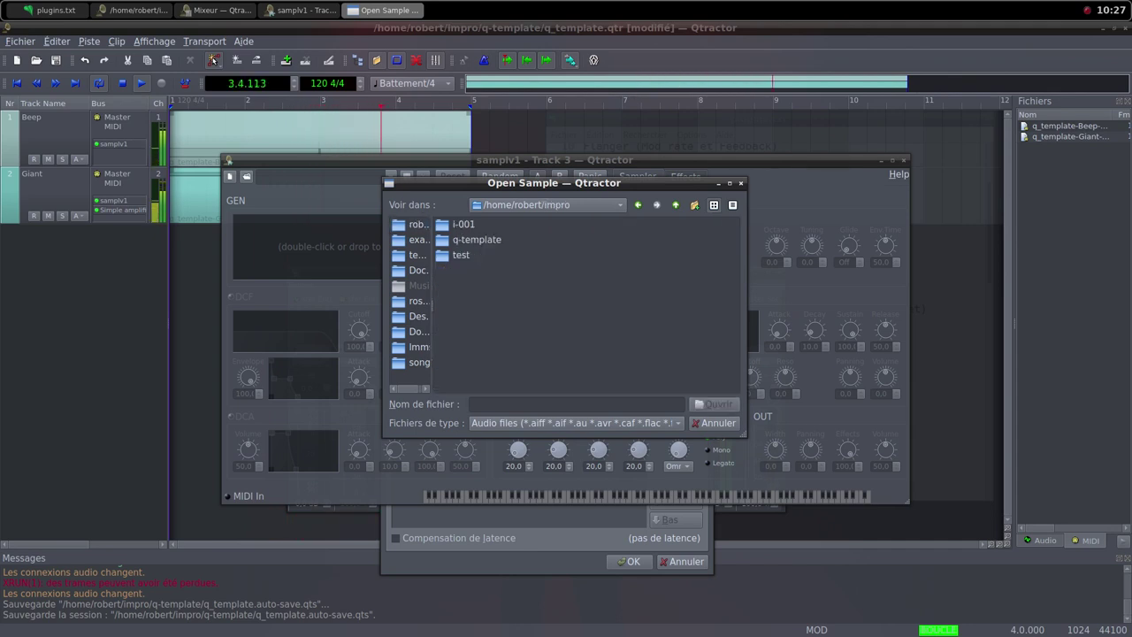
pyautogui.doubleClick(463, 224)
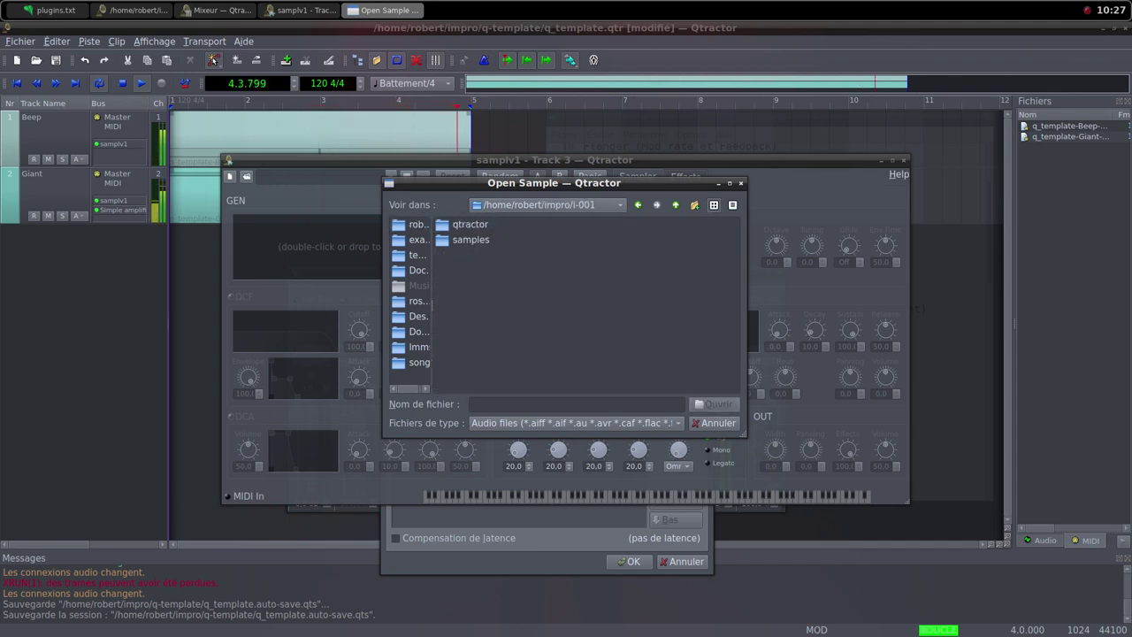
pyautogui.write('samples')
pyautogui.press('Return')
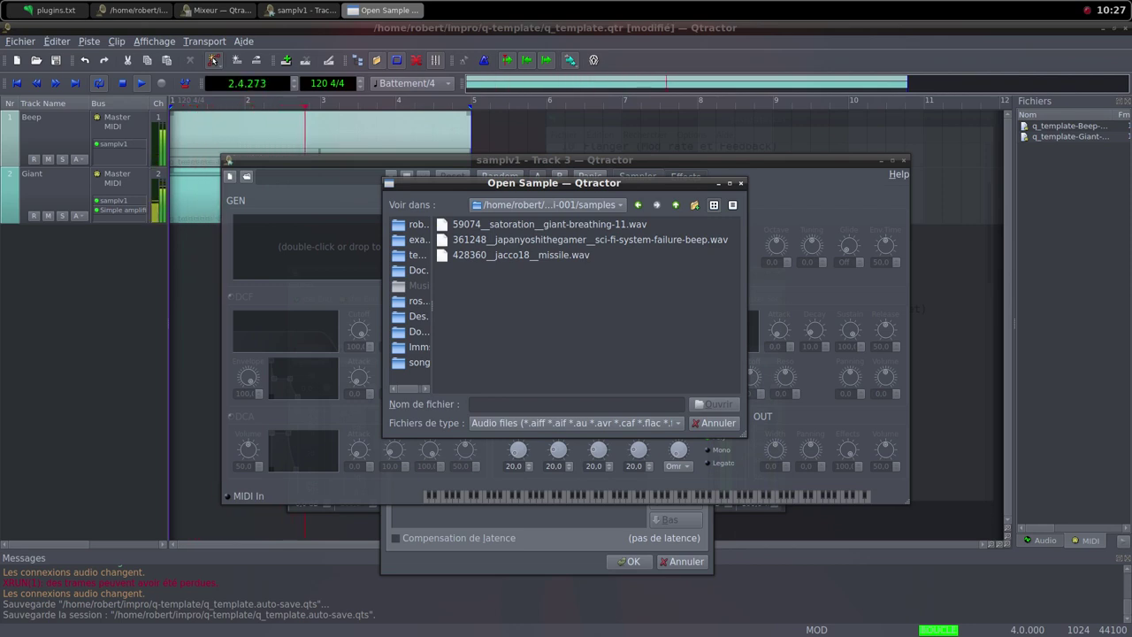
pyautogui.click(520, 255)
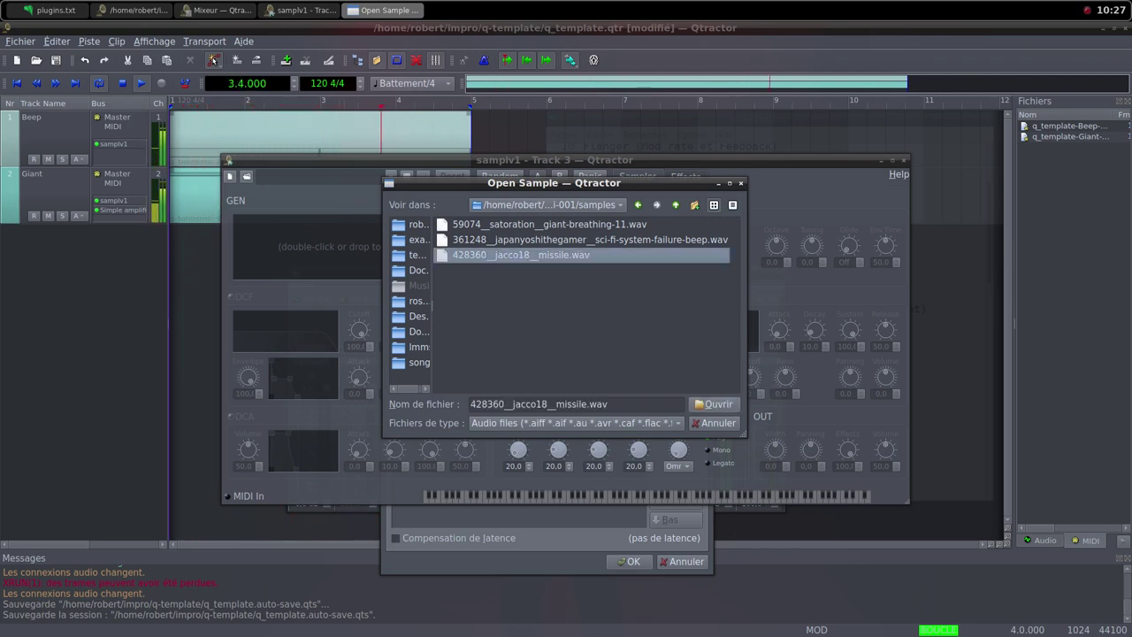
pyautogui.press('Return')
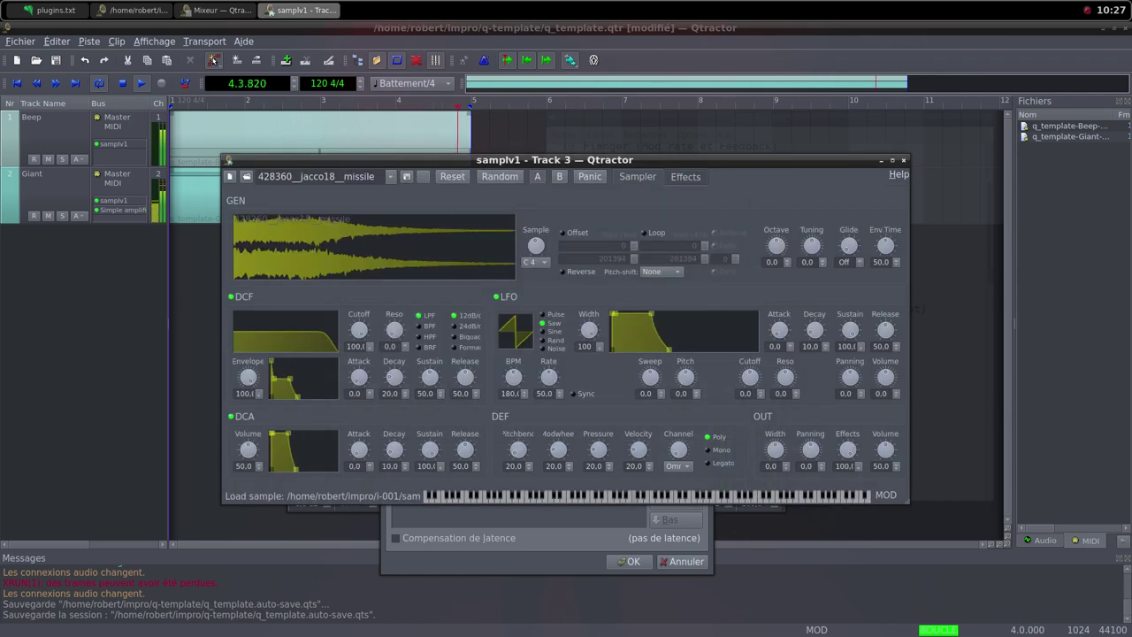
# - Set samplv1's DCA Volume and OUT Volume to 100, close the plugin and accept the new MIssile track
pyautogui.moveTo(247, 450); pyautogui.dragTo(247, 405)
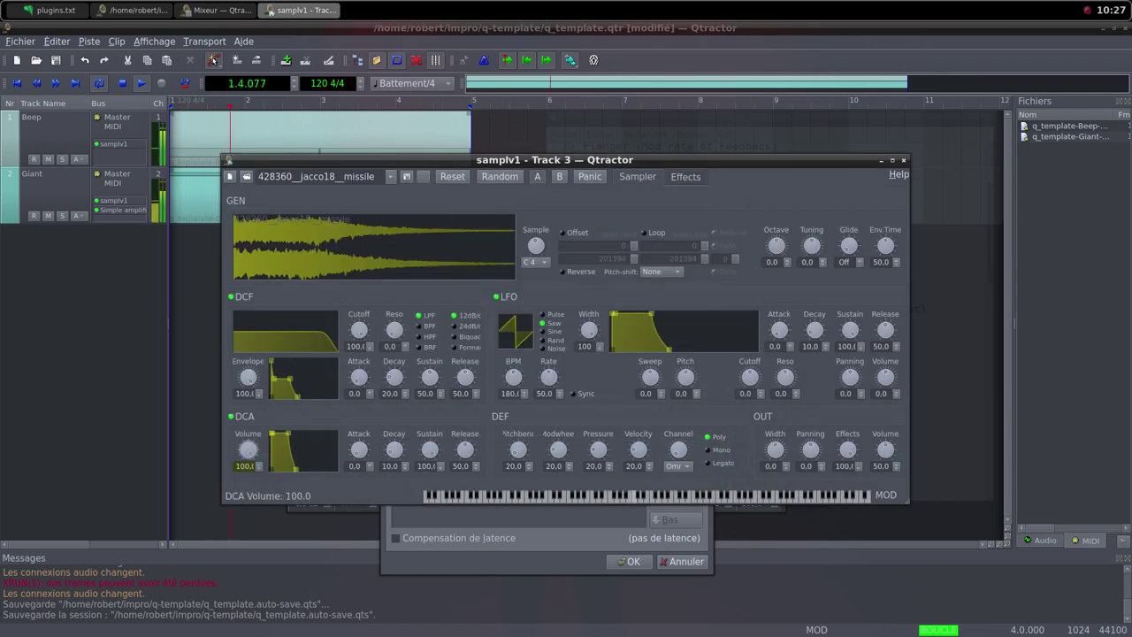
pyautogui.scroll(4, 885, 449)
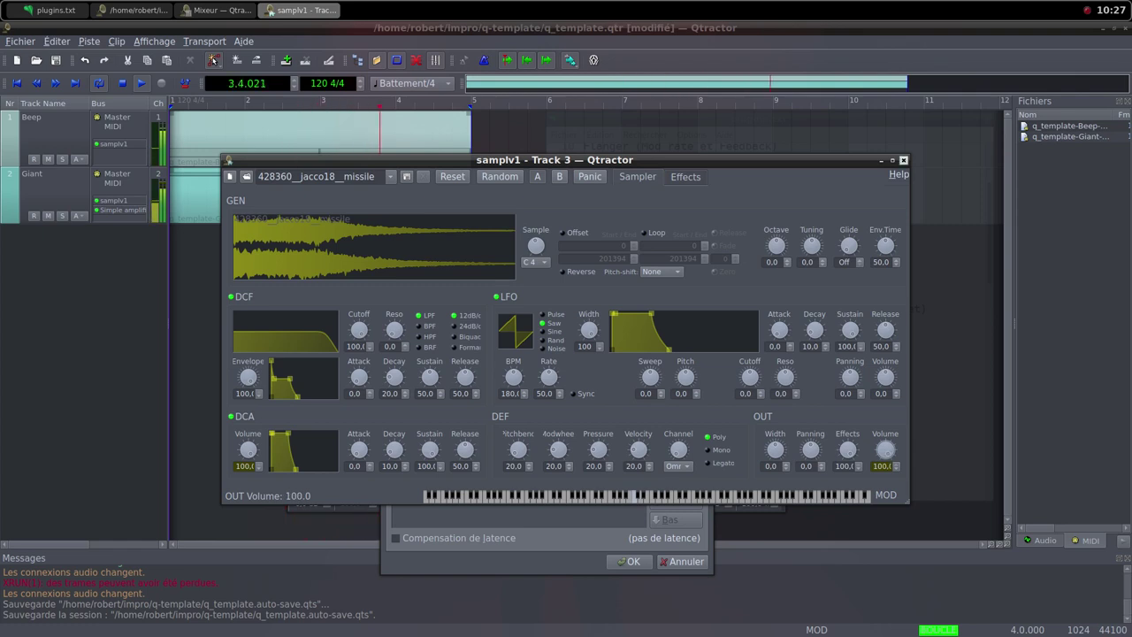
pyautogui.click(903, 160)
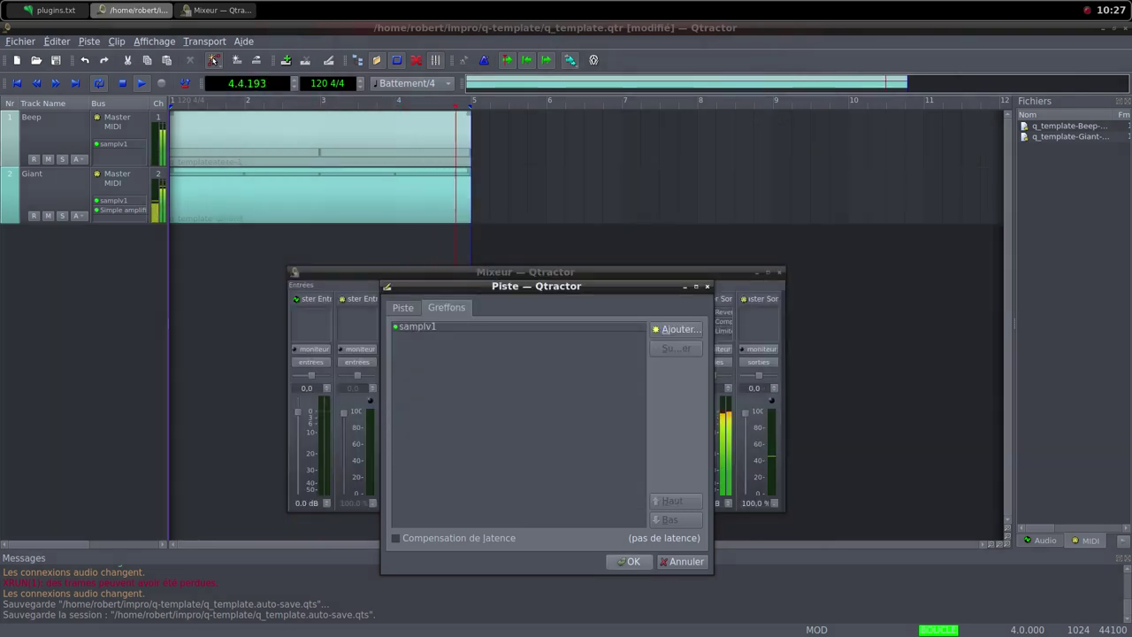
pyautogui.press('Return')
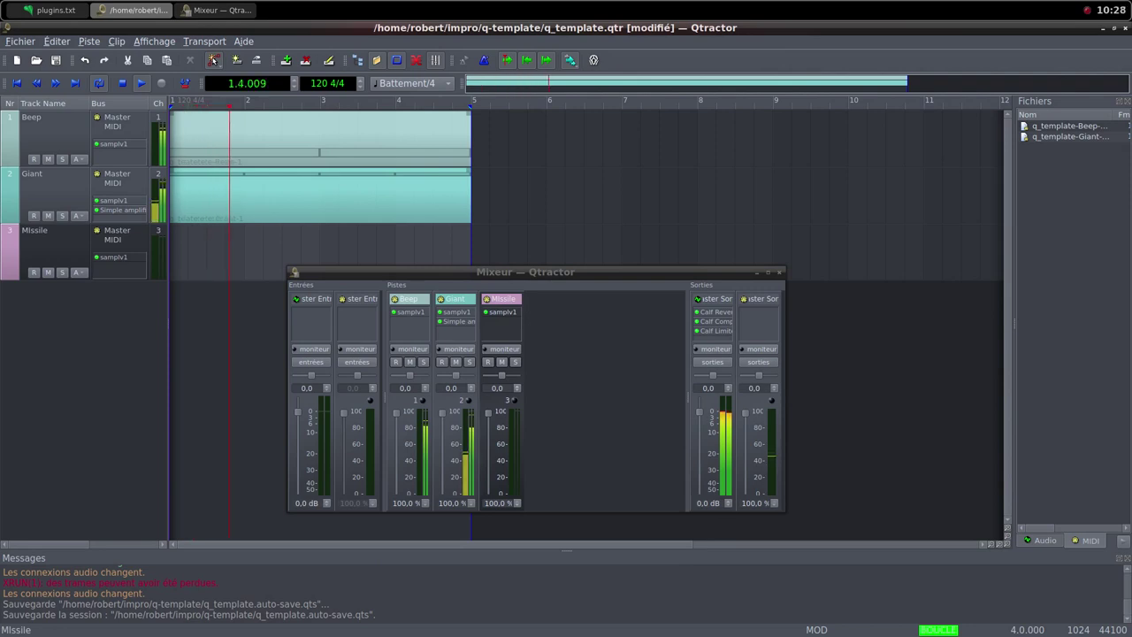
# - Lower the MIssile track's volume to 0% and create a new MIDI clip on that track
pyautogui.moveTo(489, 413); pyautogui.dragTo(488, 491)
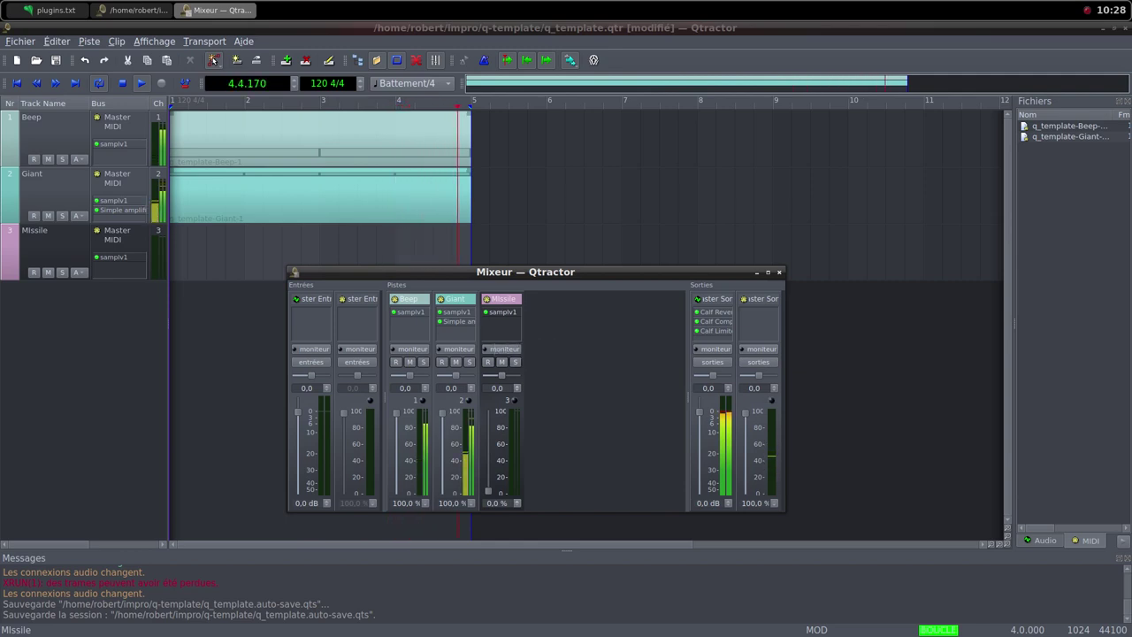
pyautogui.rightClick(195, 249)
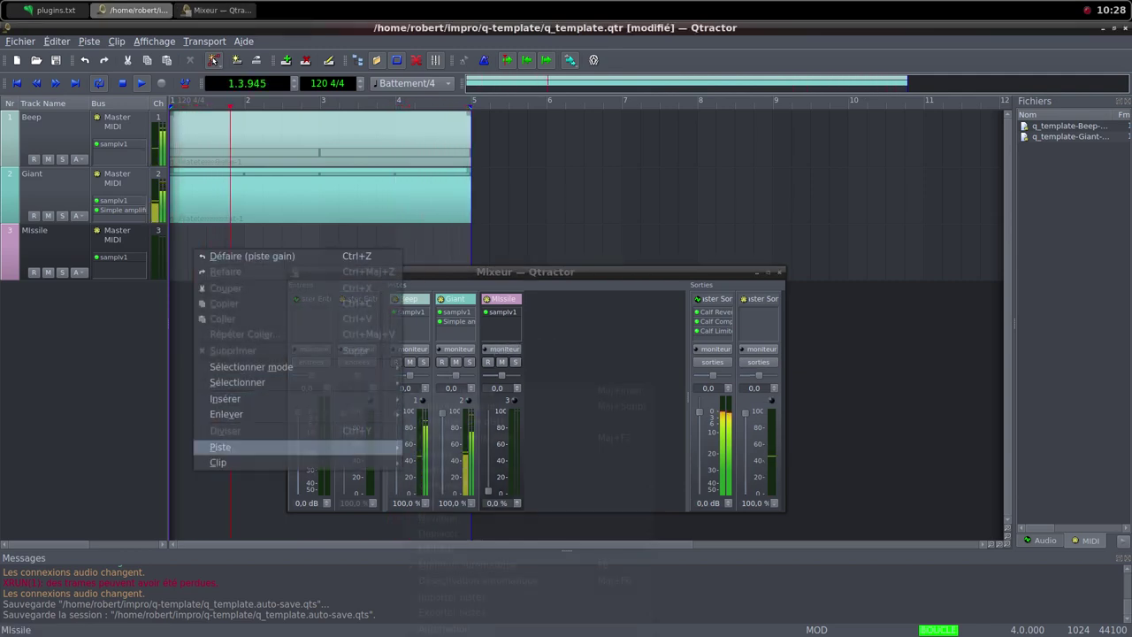
pyautogui.moveTo(221, 462)
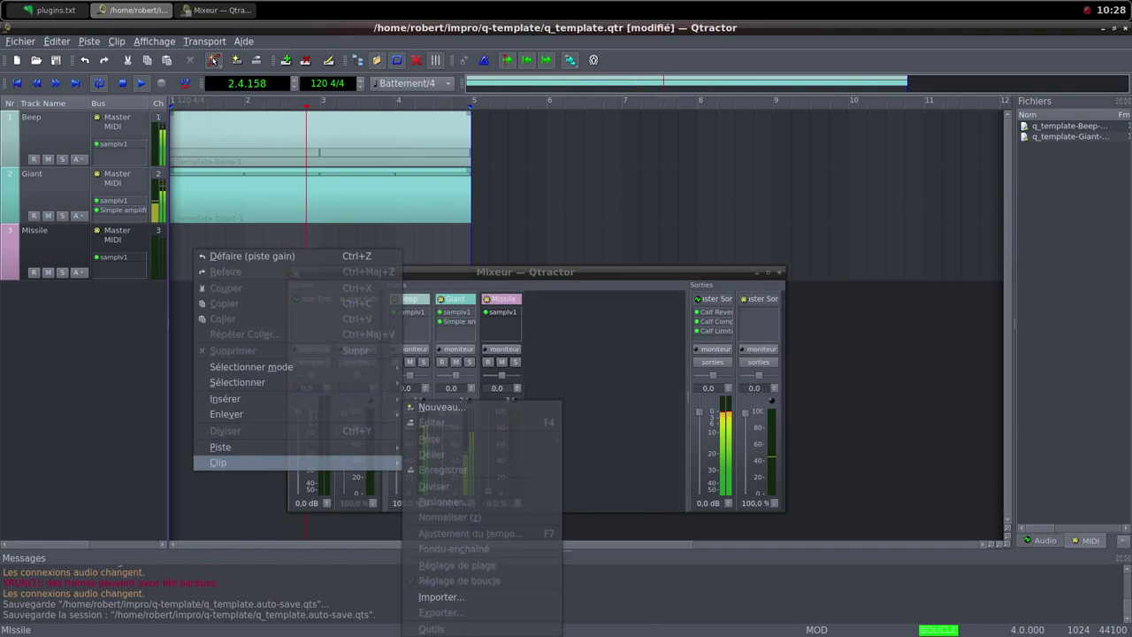
pyautogui.click(441, 407)
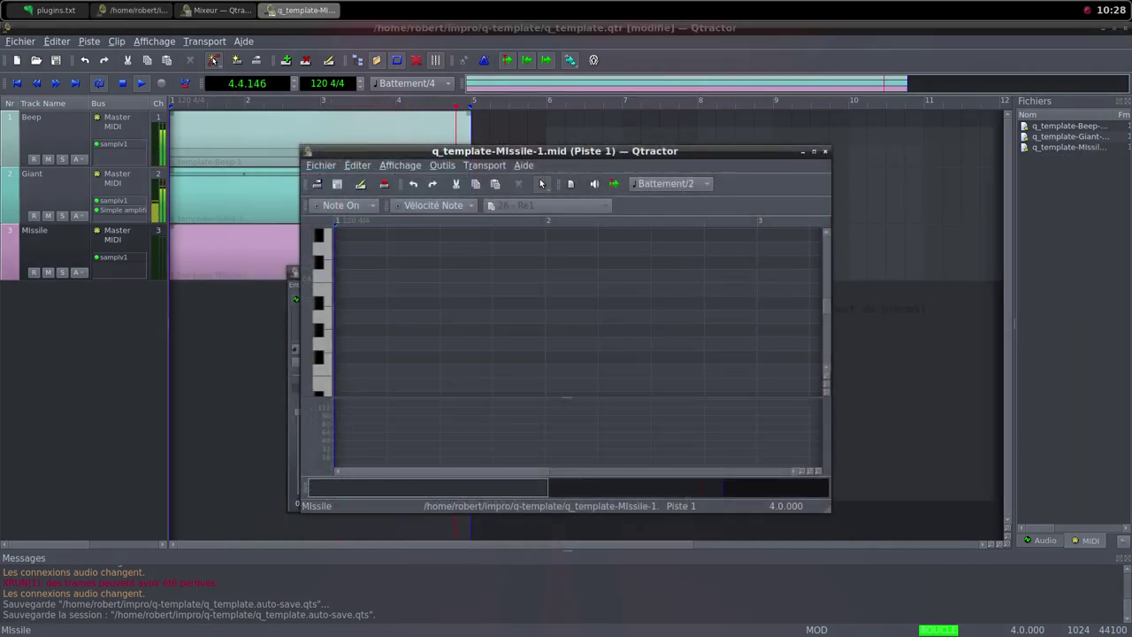
# - Draw two consecutive Do4 notes in the MIssile clip, each two bars long, filling bars 1 to 4, and close the clip editor
pyautogui.click(813, 152)
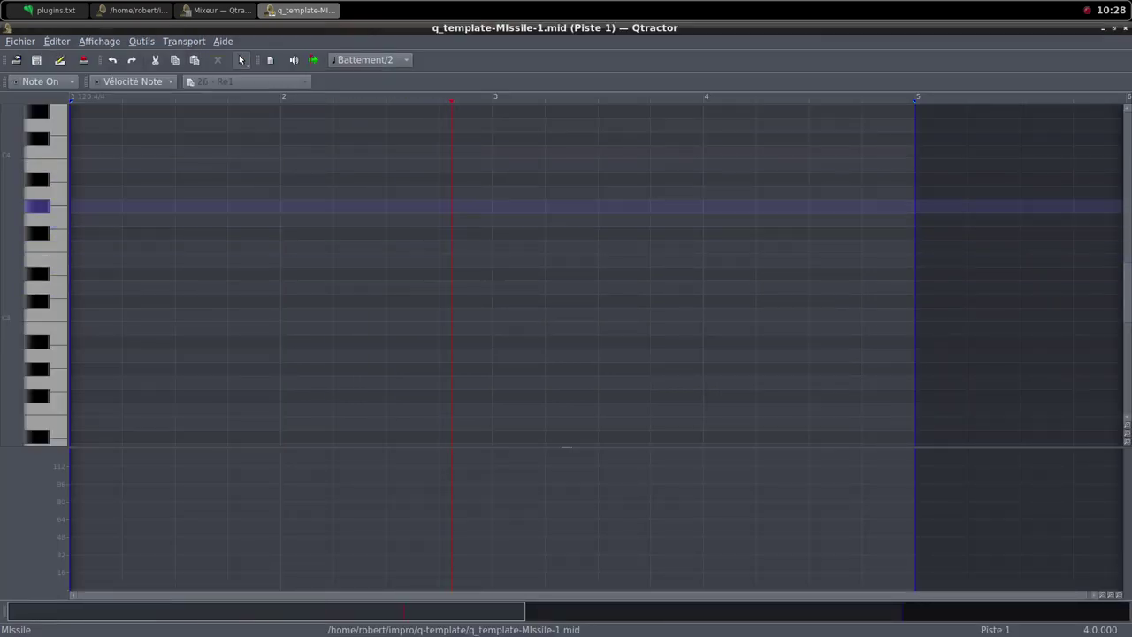
pyautogui.moveTo(78, 150); pyautogui.dragTo(105, 153)
pyautogui.click(241, 59)
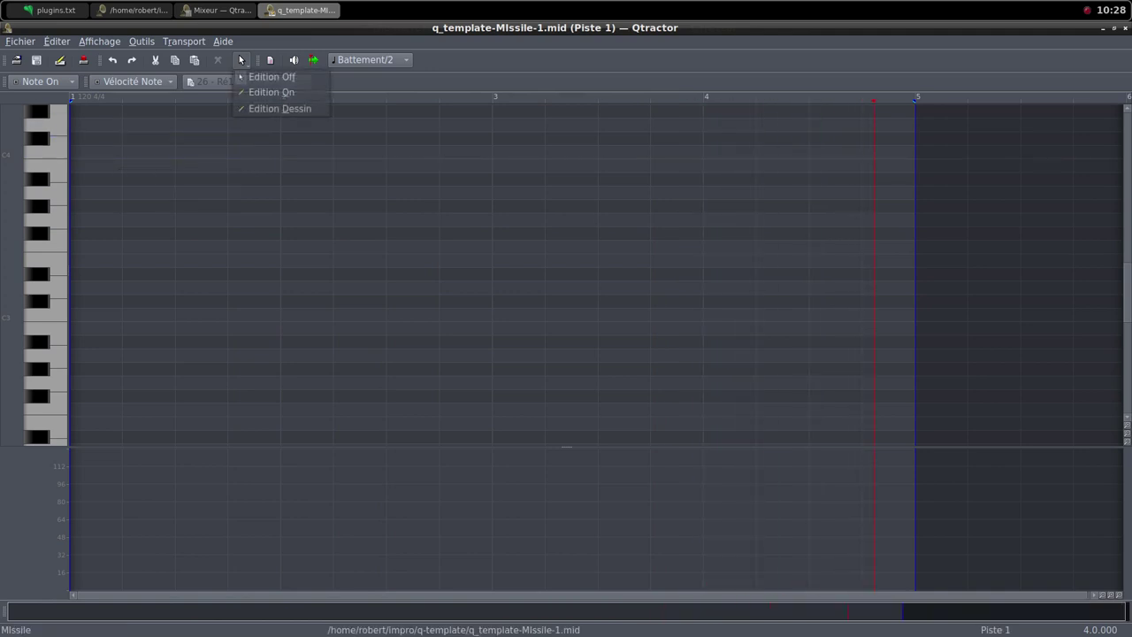
pyautogui.click(271, 91)
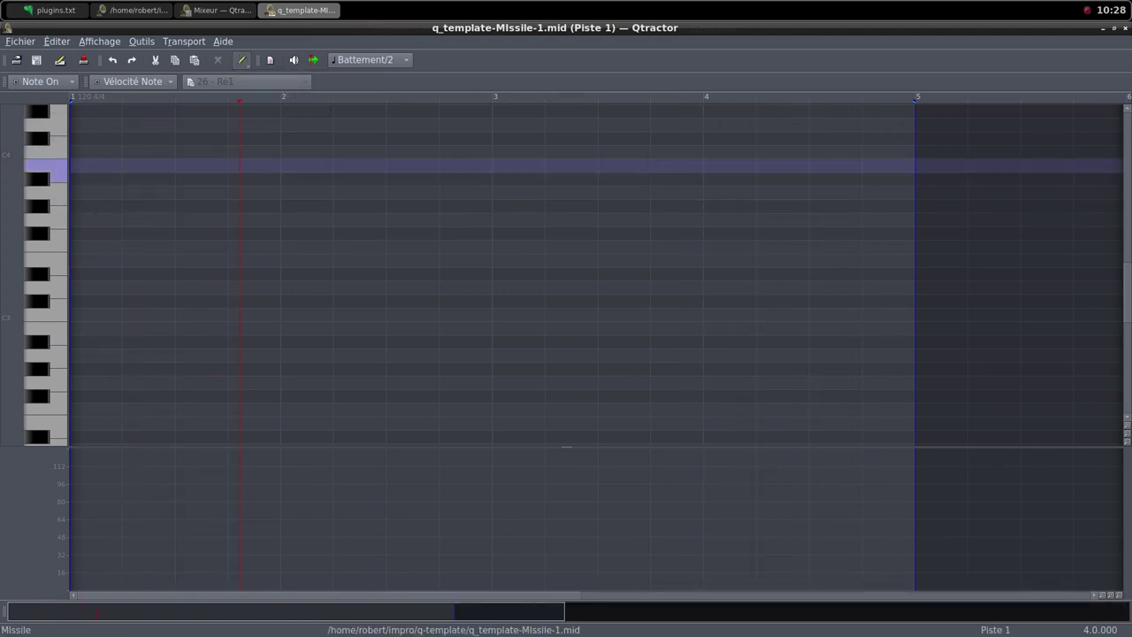
pyautogui.click(88, 149)
pyautogui.moveTo(88, 153)
pyautogui.mouseDown()
pyautogui.moveTo(531, 165)
pyautogui.moveTo(491, 154)
pyautogui.moveTo(884, 140)
pyautogui.moveTo(918, 156)
pyautogui.mouseUp()
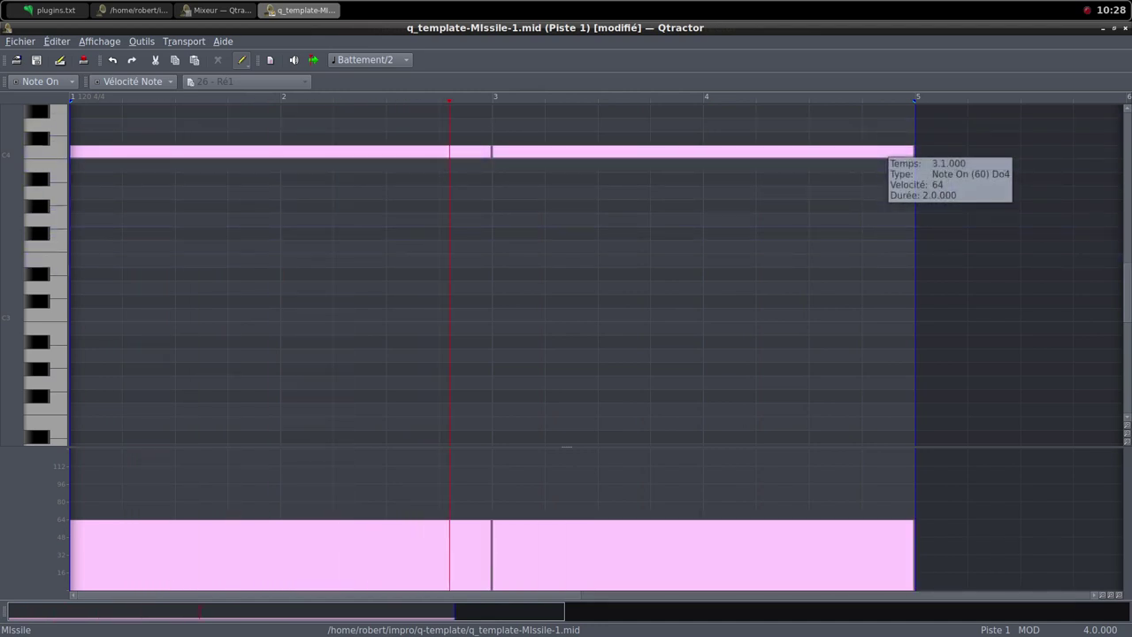
pyautogui.hotkey('alt', 'F10')
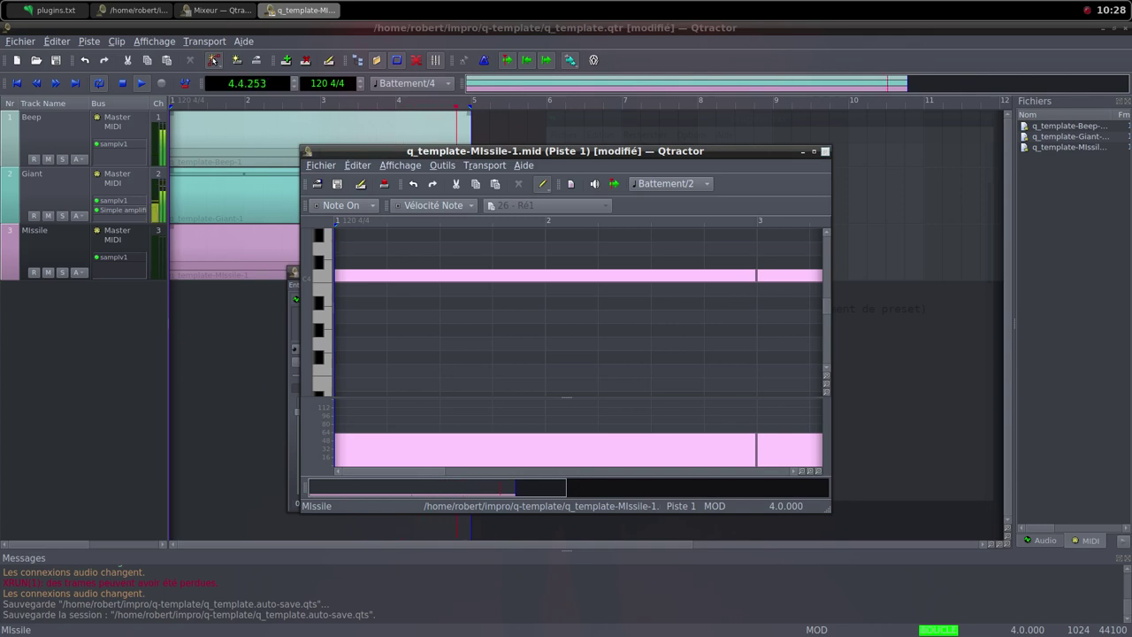
pyautogui.click(824, 151)
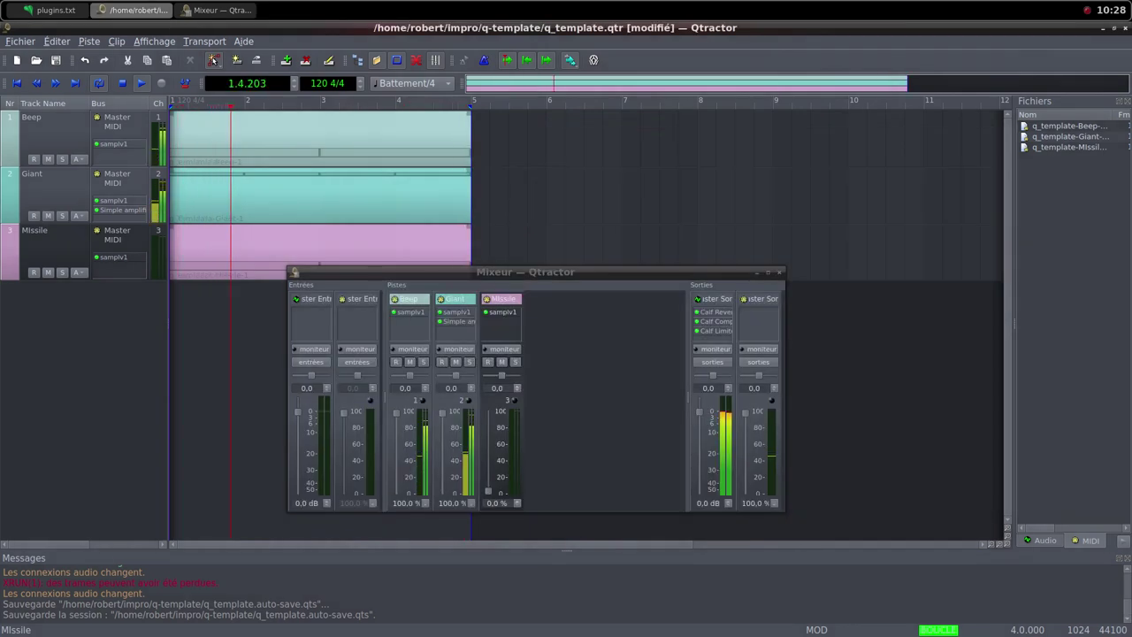
# - Raise the MIssile track's volume to 100% and add the Simple amplifier LV2 plugin to it
pyautogui.moveTo(489, 490); pyautogui.dragTo(487, 412)
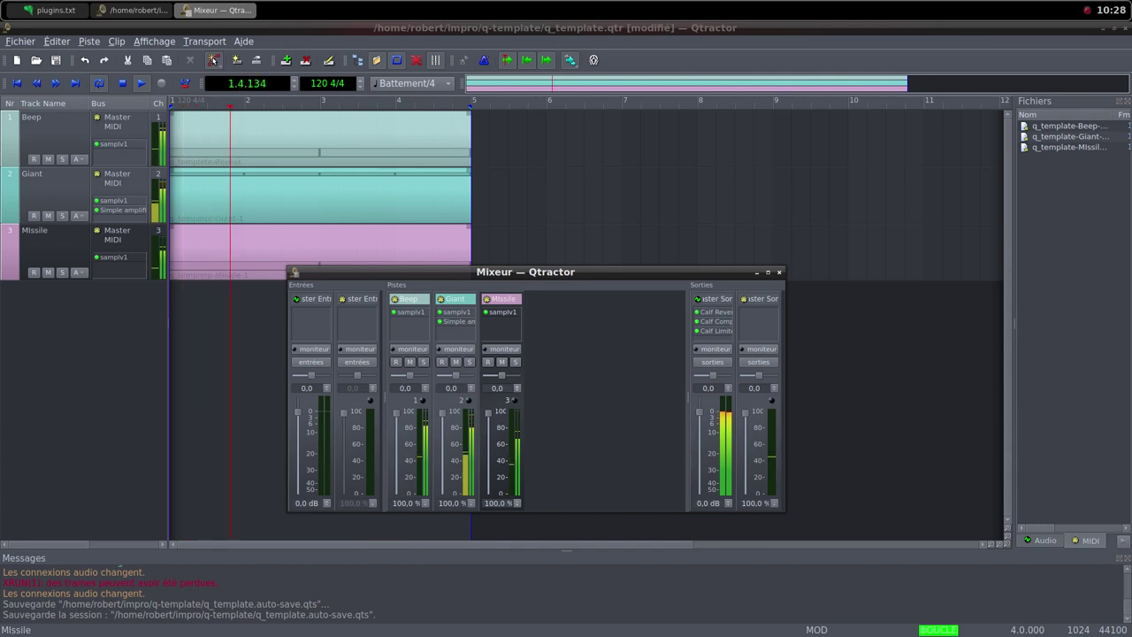
pyautogui.rightClick(502, 326)
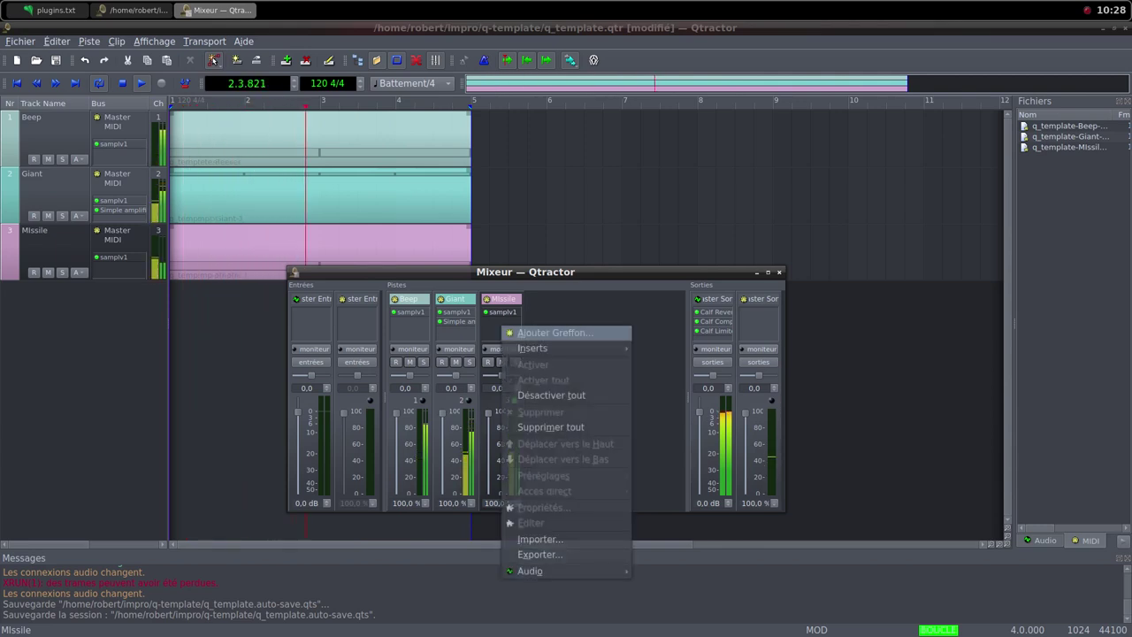
pyautogui.click(555, 333)
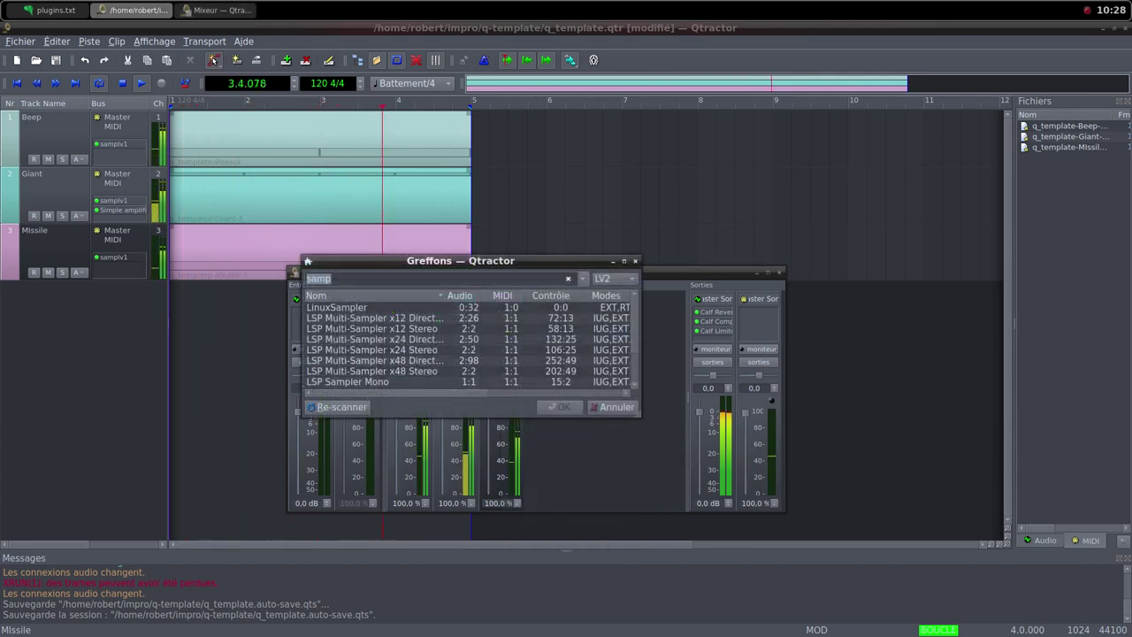
pyautogui.write('simpl')
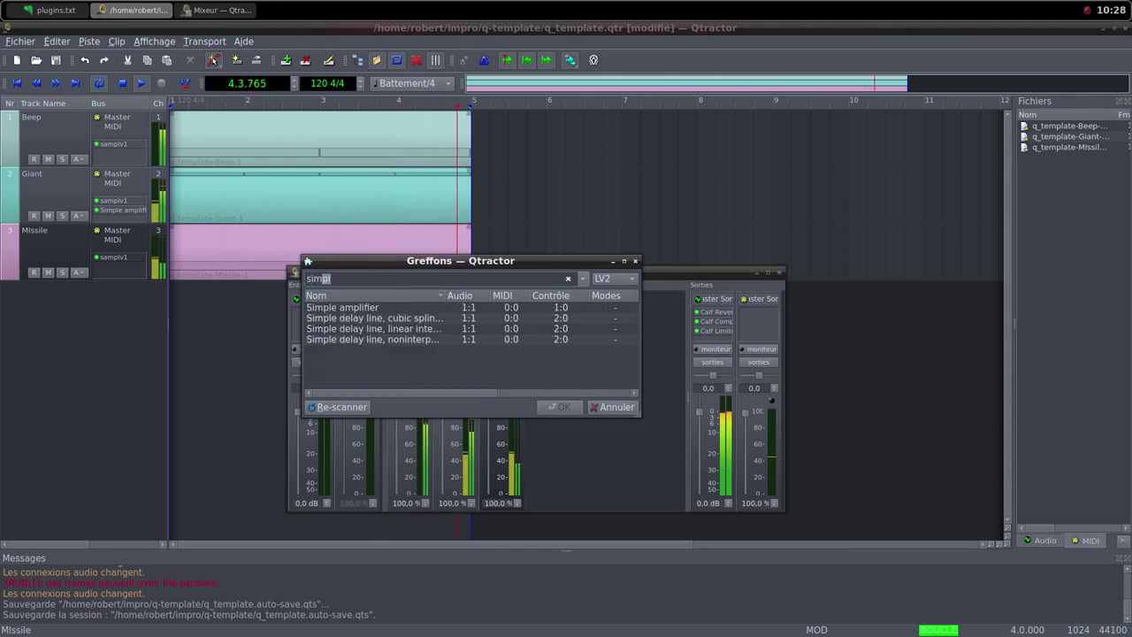
pyautogui.doubleClick(343, 307)
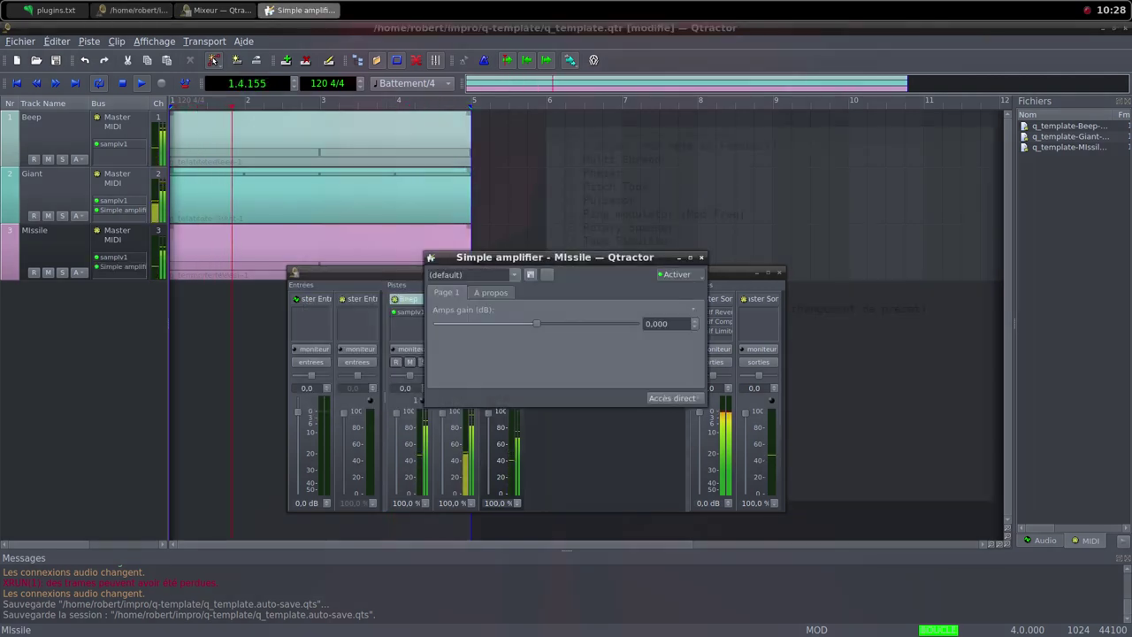
# - Set the MIssile track's Simple amplifier gain to about 6.86 dB and close the plugin window
pyautogui.moveTo(555, 257); pyautogui.dragTo(647, 262)
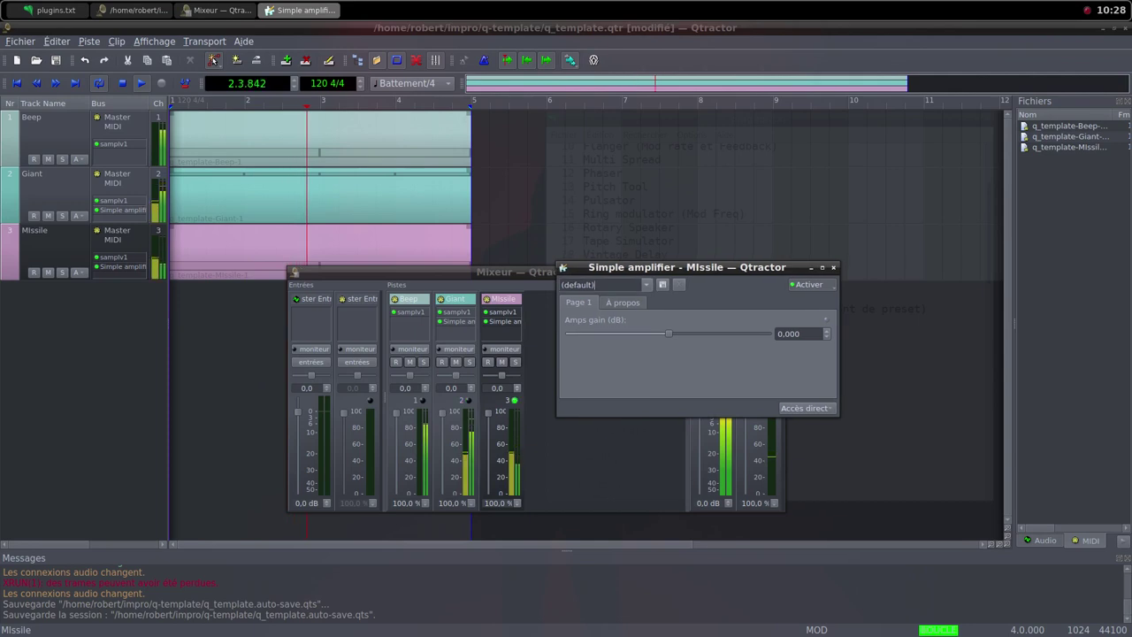
pyautogui.moveTo(669, 333)
pyautogui.mouseDown()
pyautogui.moveTo(697, 334)
pyautogui.moveTo(687, 333)
pyautogui.mouseUp()
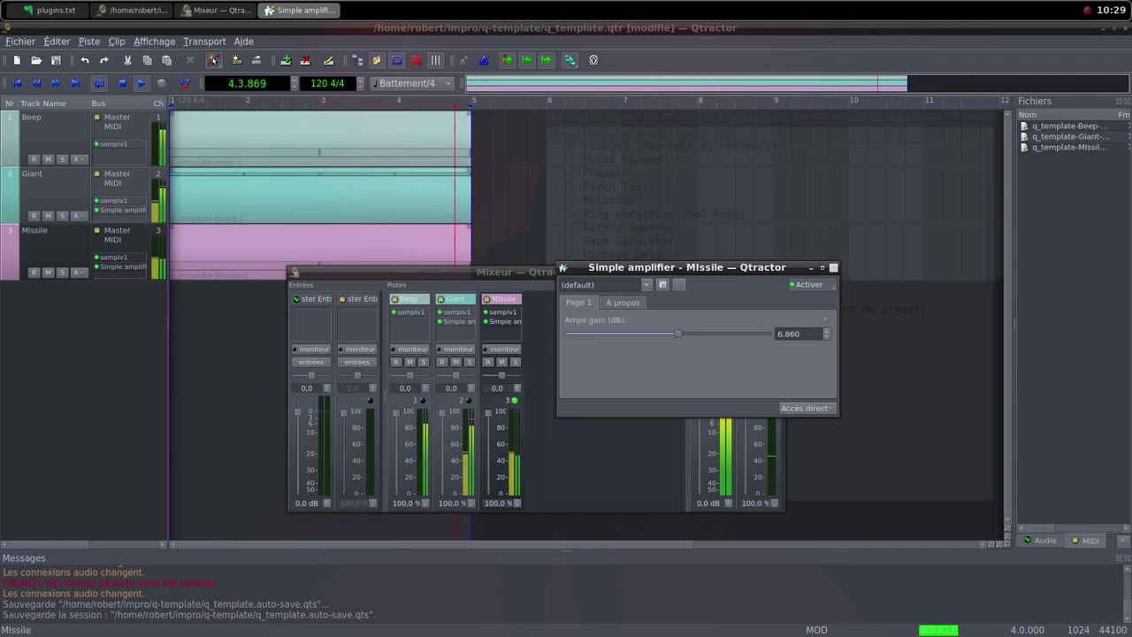
pyautogui.click(833, 267)
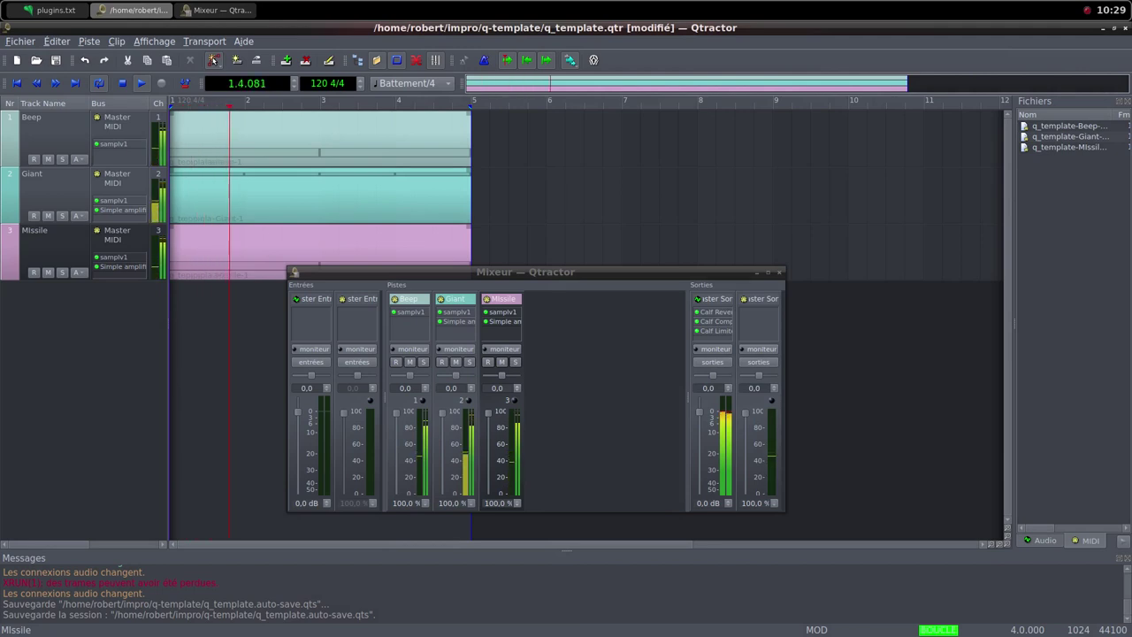
# - Fade the Giant track down to 0% and back to 100%, and lower the Beep track's volume to 0%
pyautogui.moveTo(442, 413); pyautogui.dragTo(442, 444)
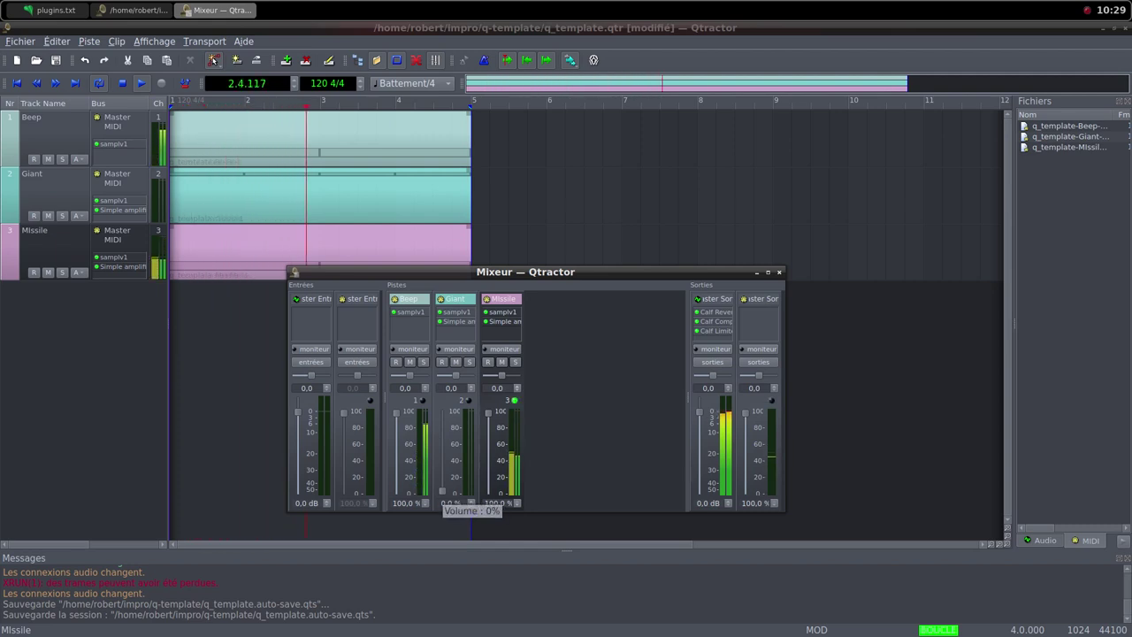
pyautogui.moveTo(443, 491); pyautogui.dragTo(397, 492)
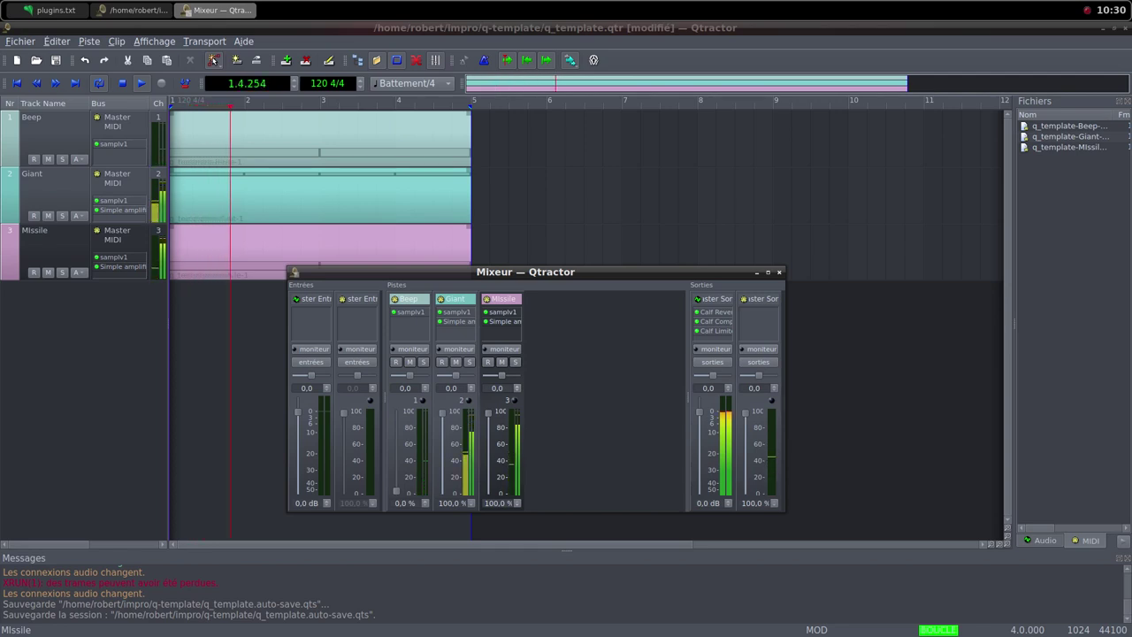
pyautogui.rightClick(558, 373)
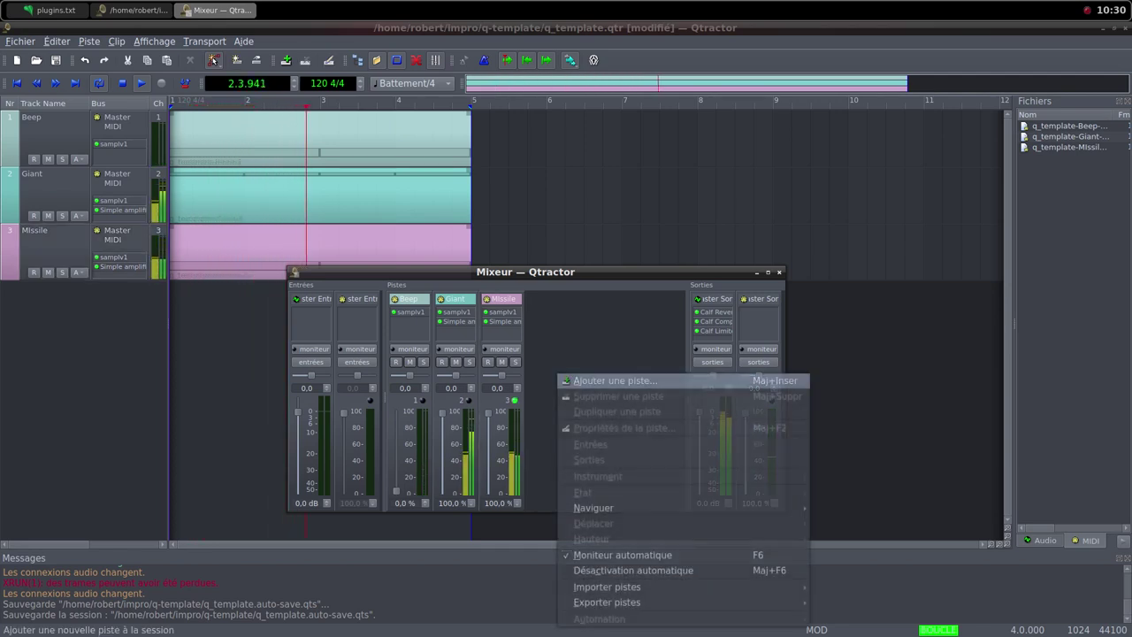
pyautogui.press('Escape')
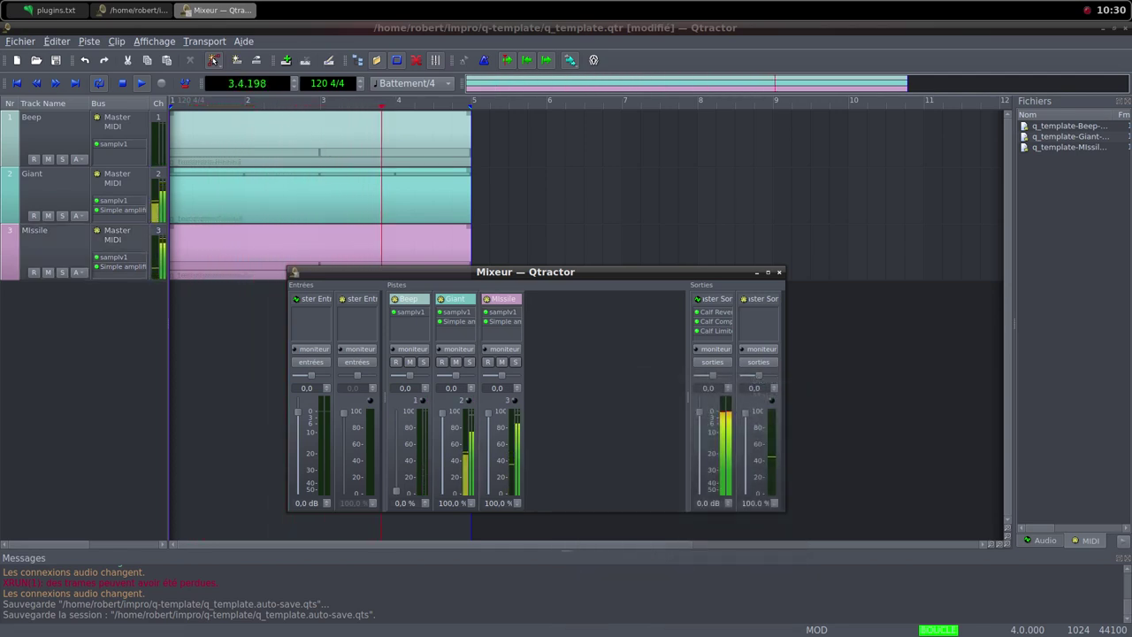
# - Switch to Firefox and save the Korg Z1 Brass Atmousphere C4 WAV from Freesound in the impro/i-001/samples folder
pyautogui.middleClick(590, 7)
pyautogui.click(718, 20)
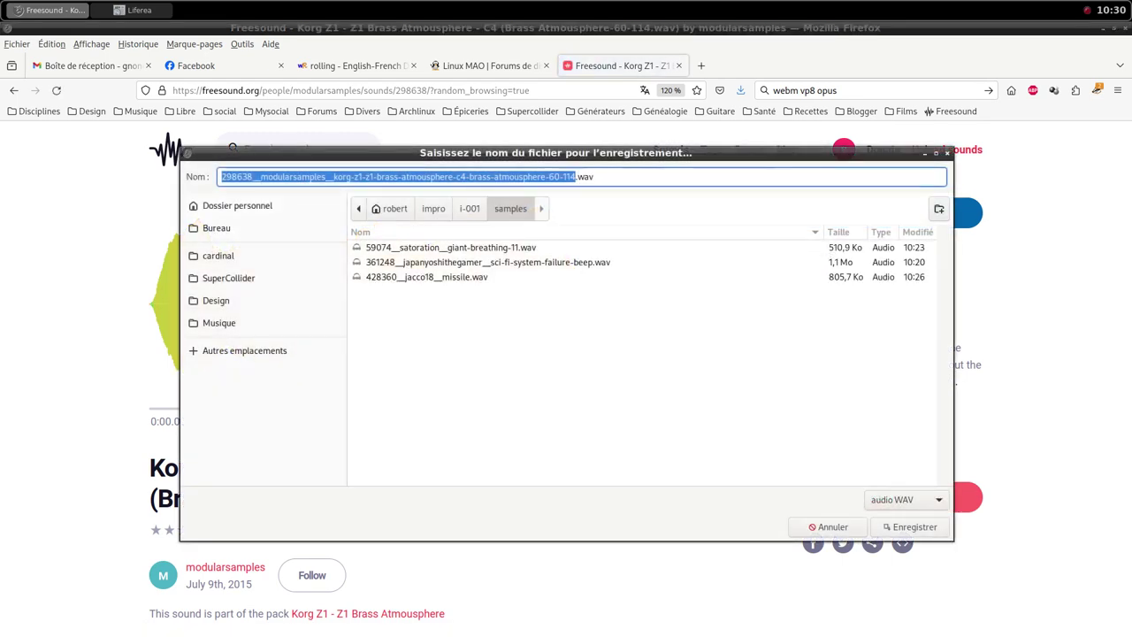
pyautogui.click(909, 526)
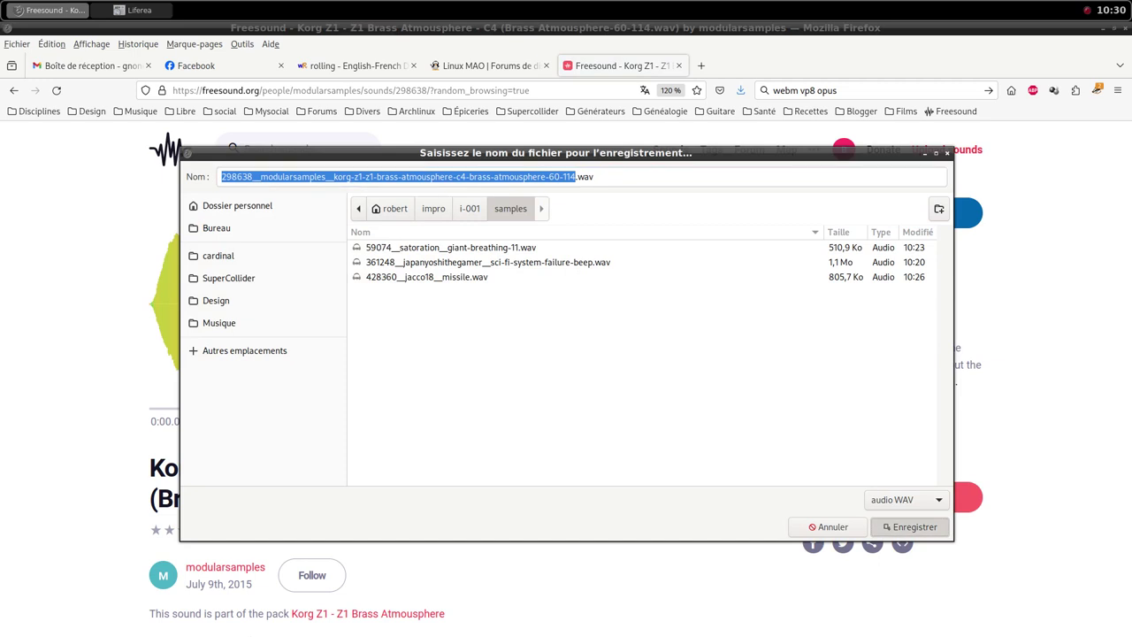
# - Finish saving the Korg Z1 brass WAV in the samples folder and switch to the Qtractor mixer
pyautogui.press('Return')
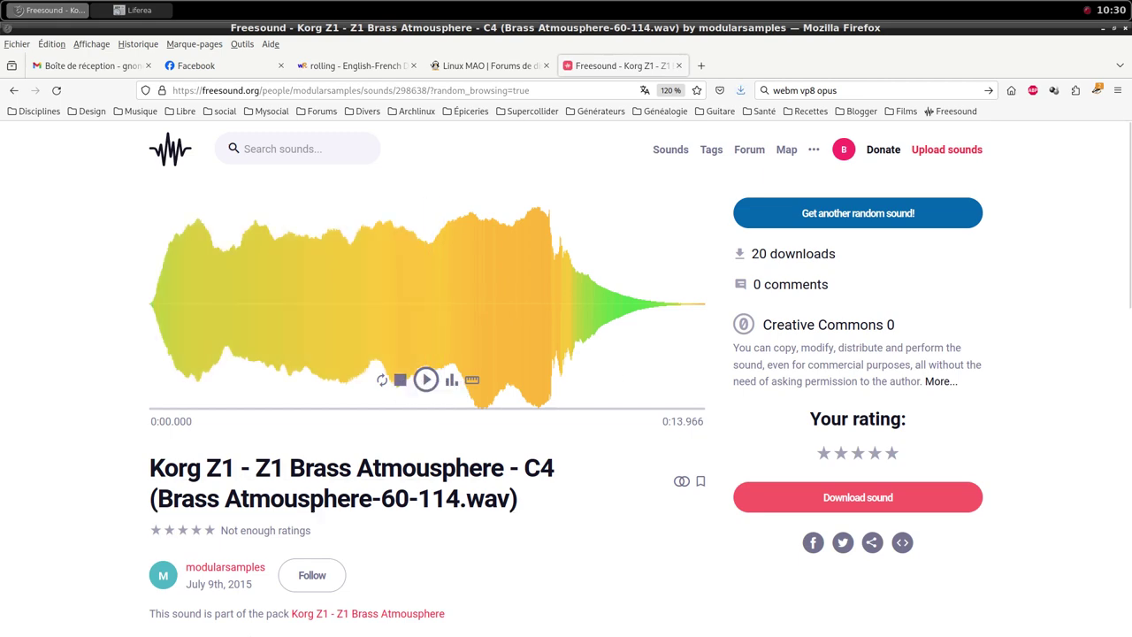
pyautogui.middleClick(553, 7)
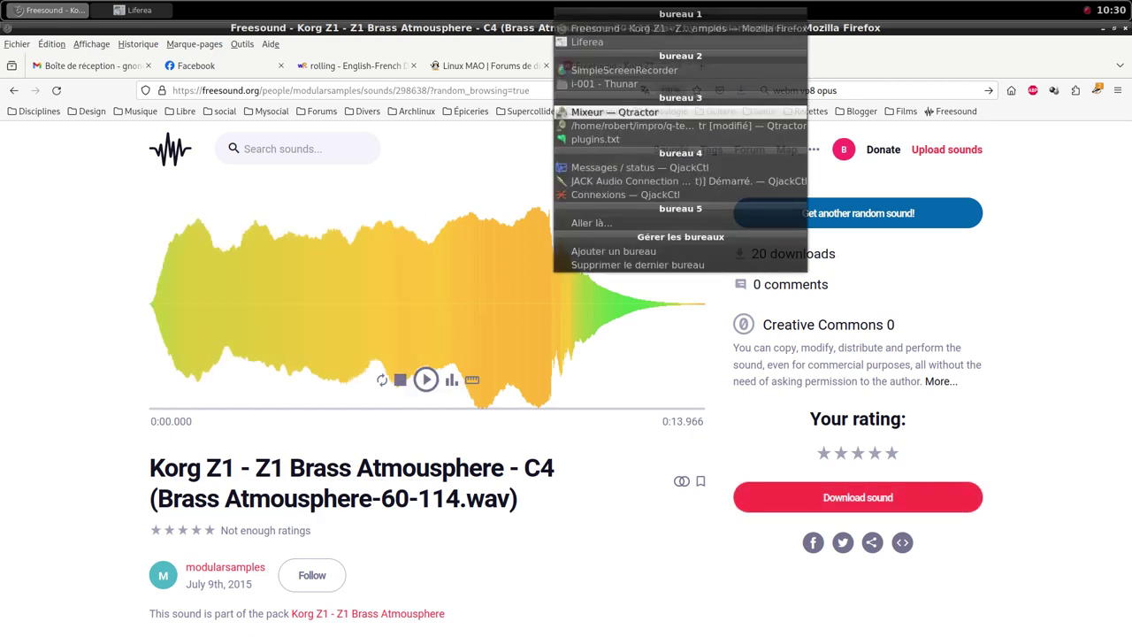
pyautogui.click(561, 112)
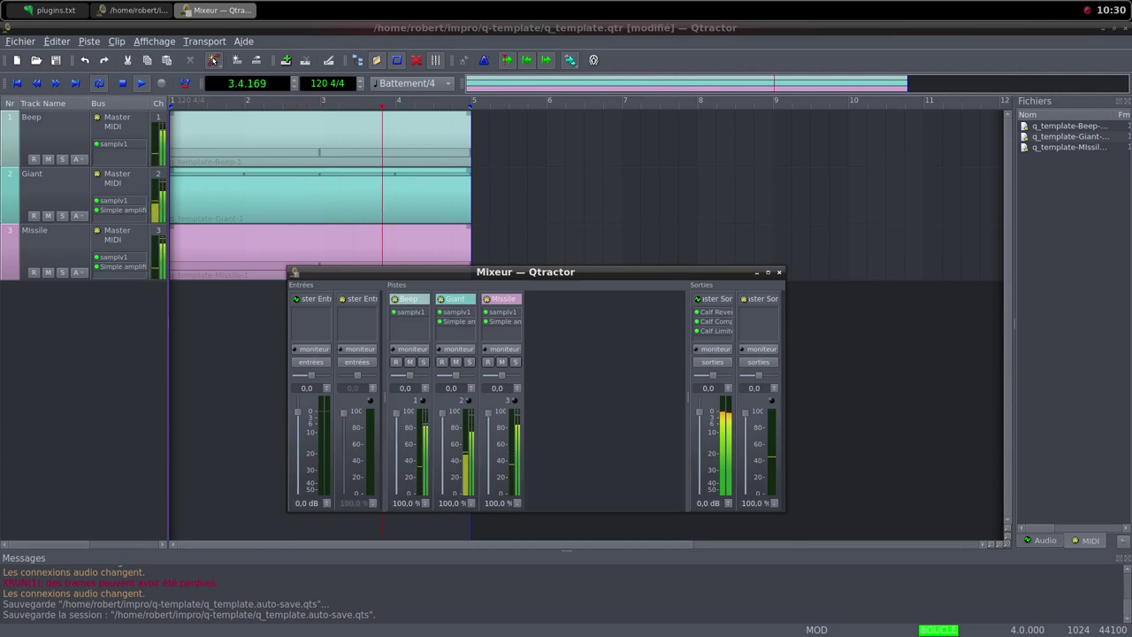
# - Start a new track named Brass and set its type to MIDI
pyautogui.rightClick(569, 341)
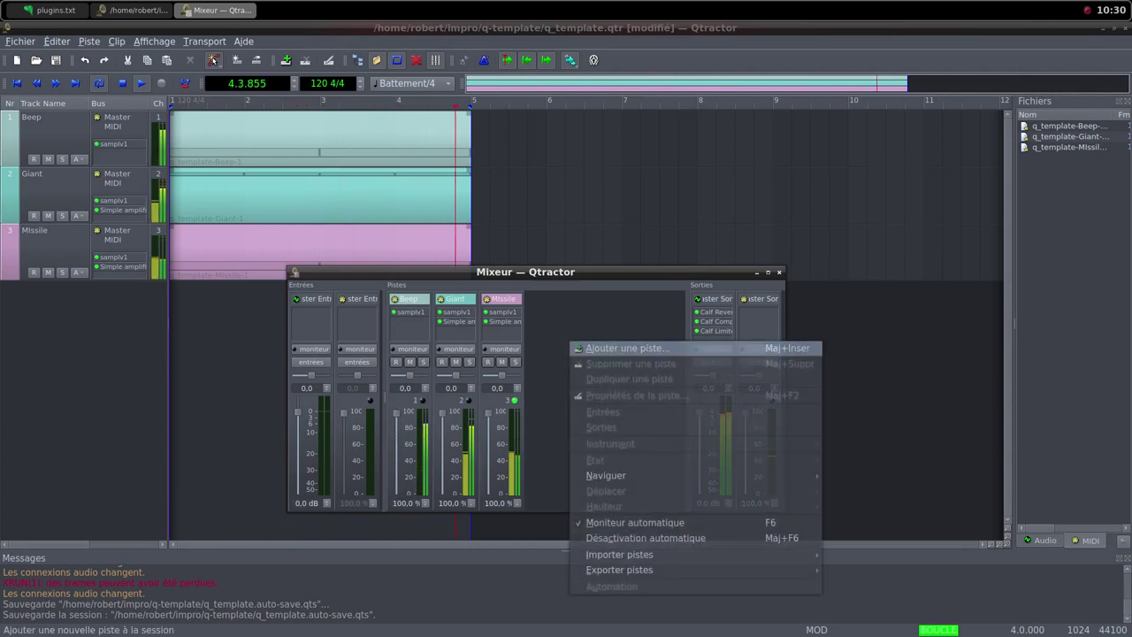
pyautogui.click(610, 350)
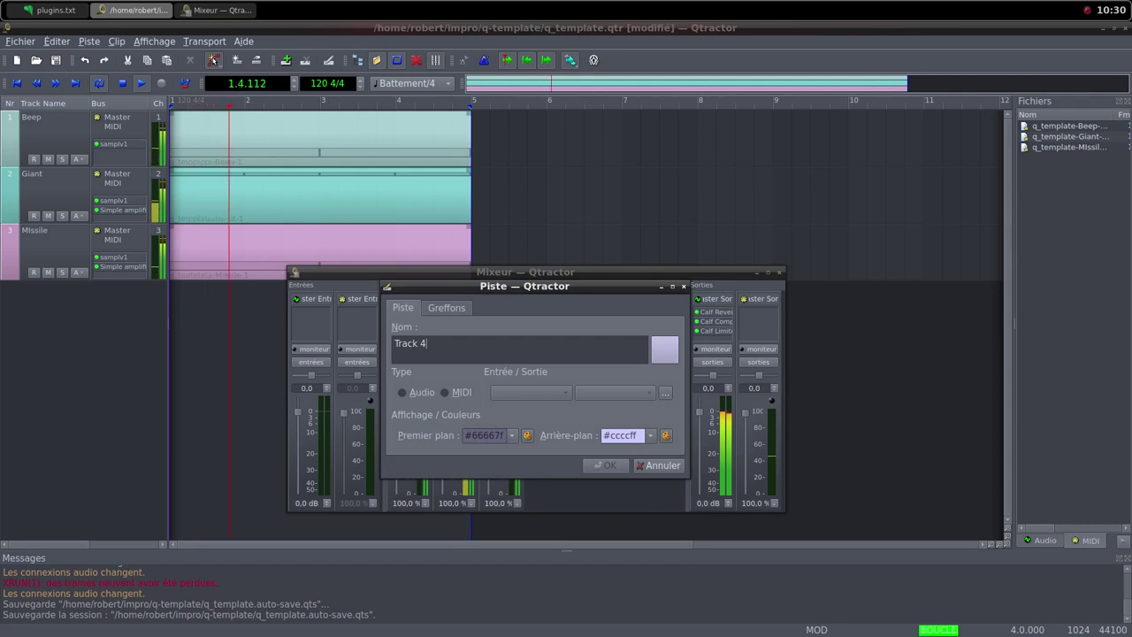
pyautogui.write('Brass')
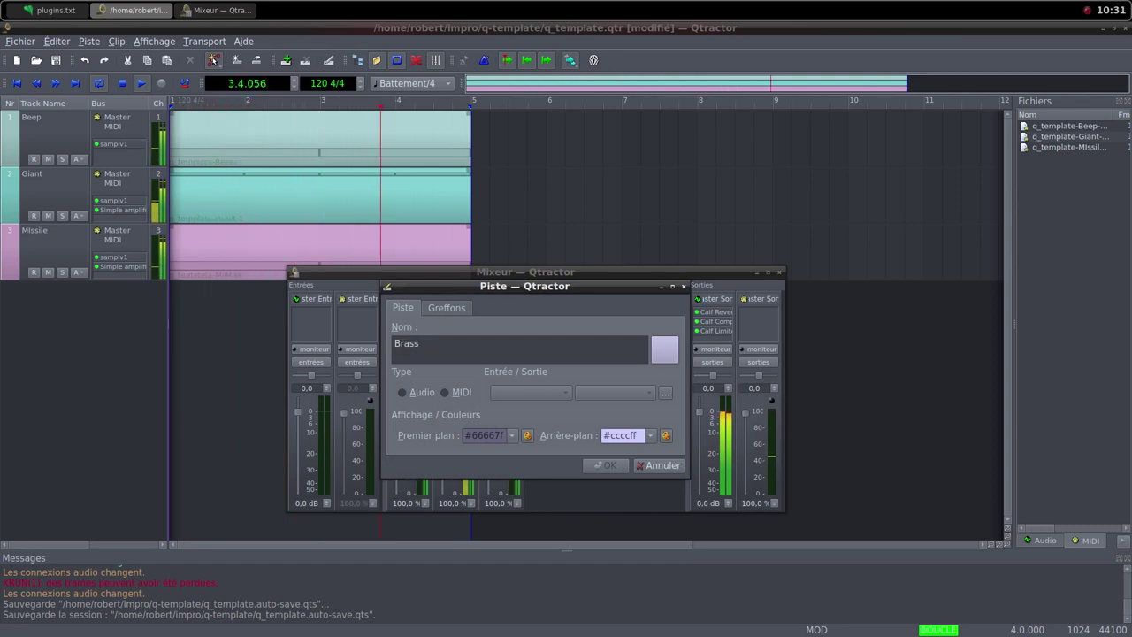
pyautogui.hotkey('alt', 'm')
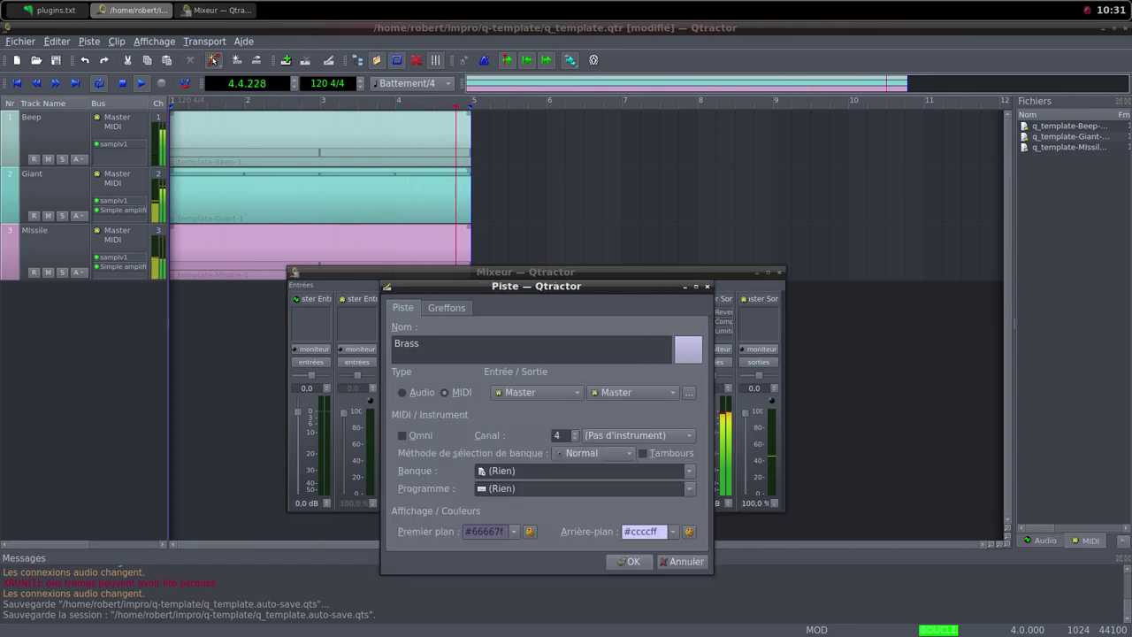
# - Add the samplv1 LV2 plugin to the new Brass track
pyautogui.hotkey('ctrl', 'Tab')
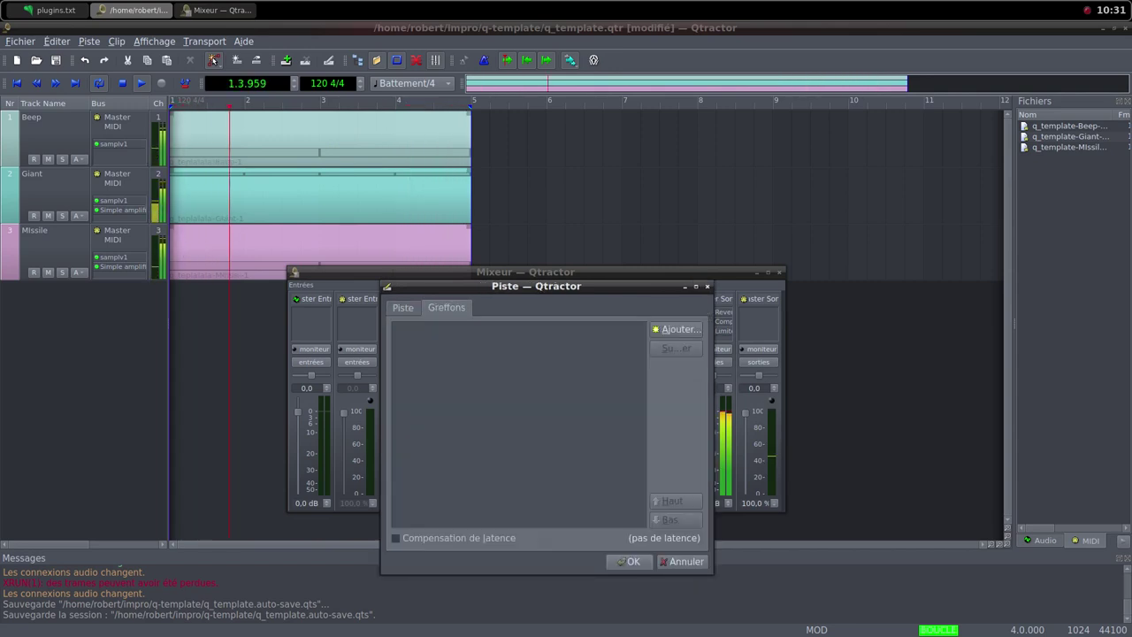
pyautogui.hotkey('alt', 'a')
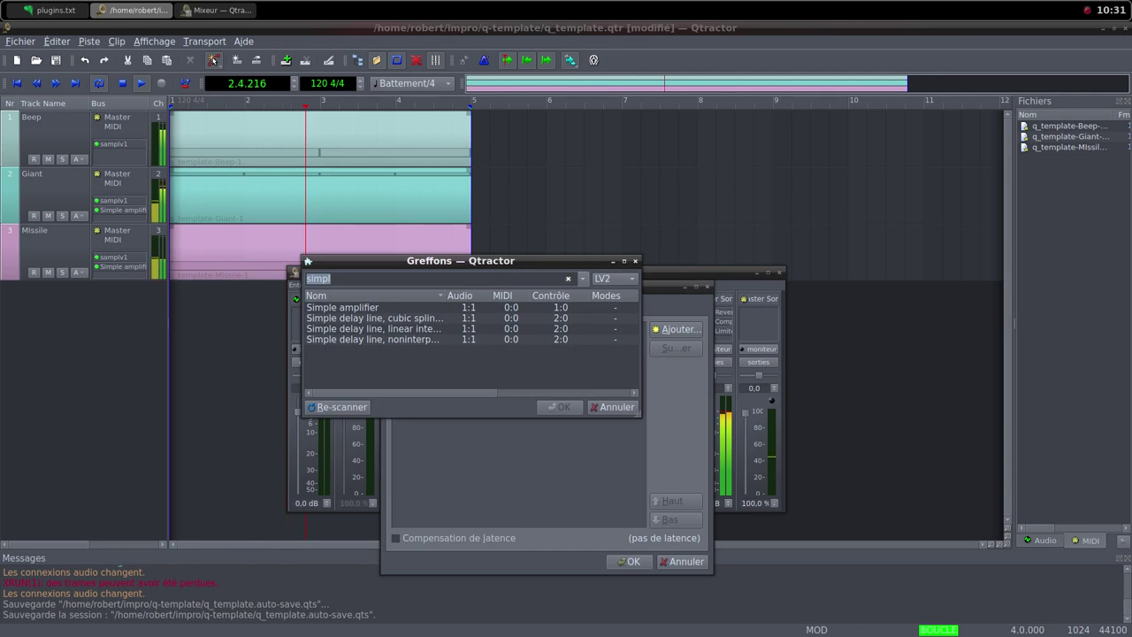
pyautogui.write('s')
pyautogui.scroll(-2, 468, 344)
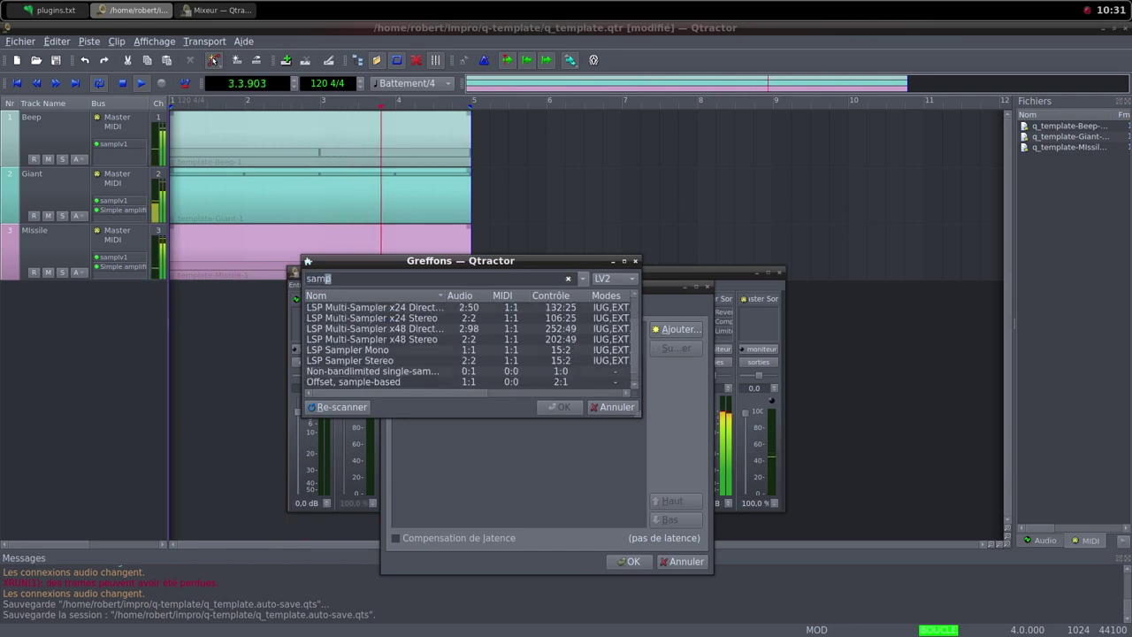
pyautogui.doubleClick(371, 381)
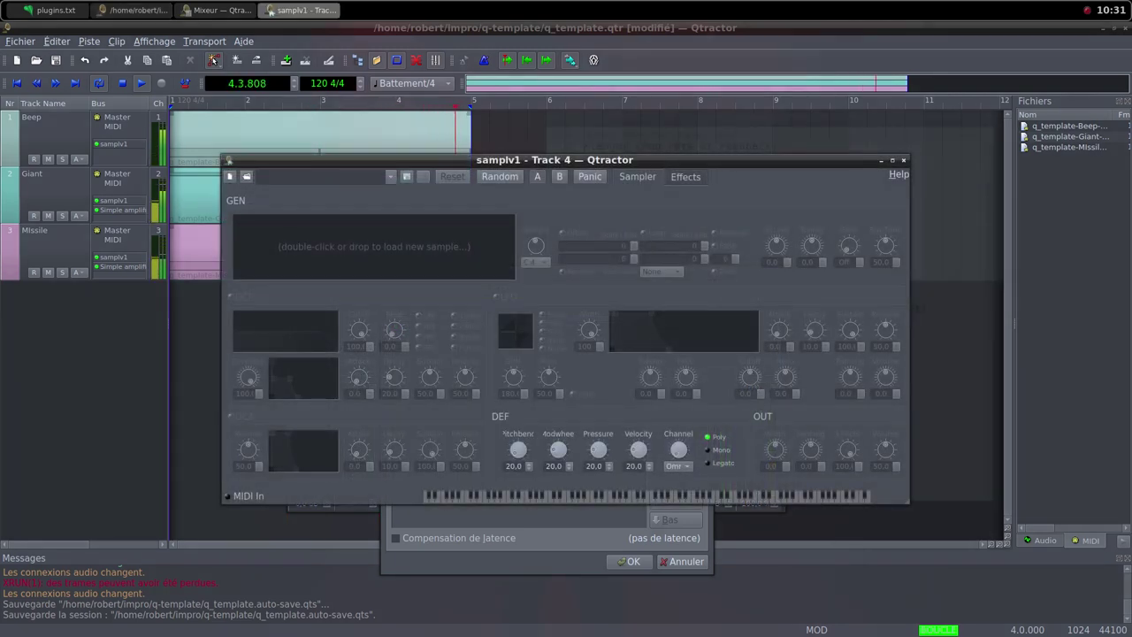
# - Load the 298638 Korg Z1 brass atmousphere C4 WAV from impro/i-001/samples into samplv1
pyautogui.click(410, 224)
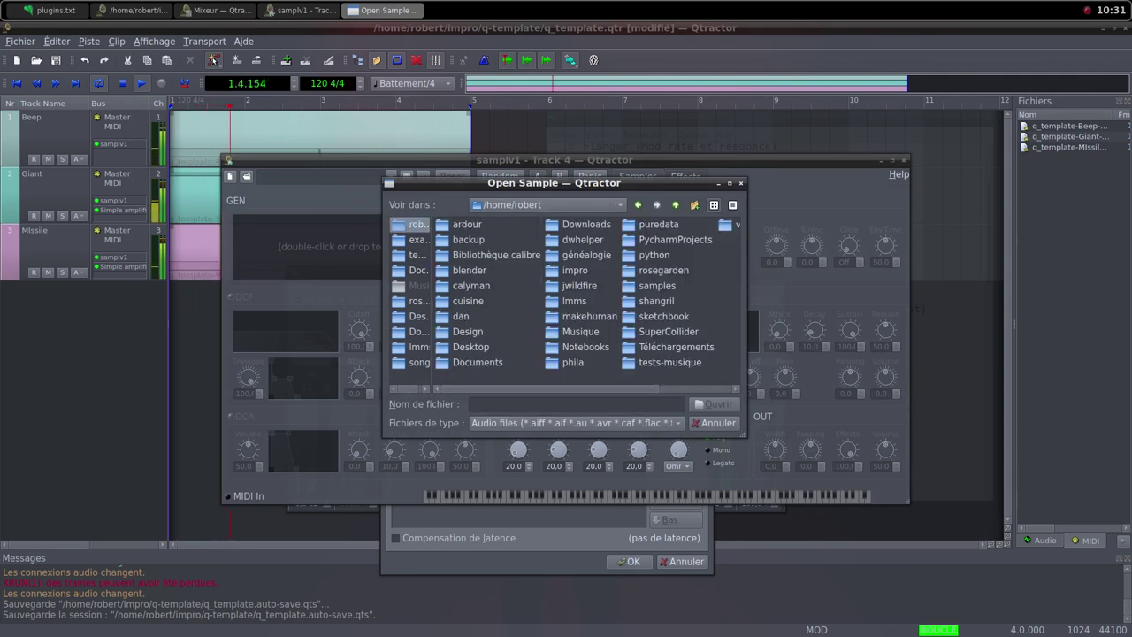
pyautogui.doubleClick(575, 269)
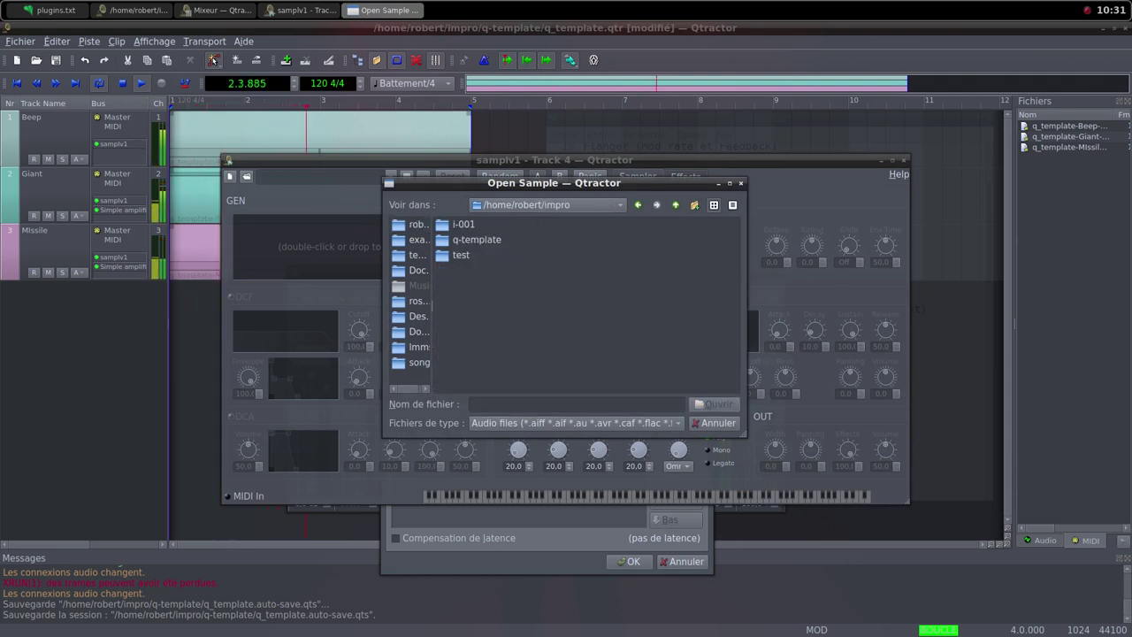
pyautogui.doubleClick(463, 224)
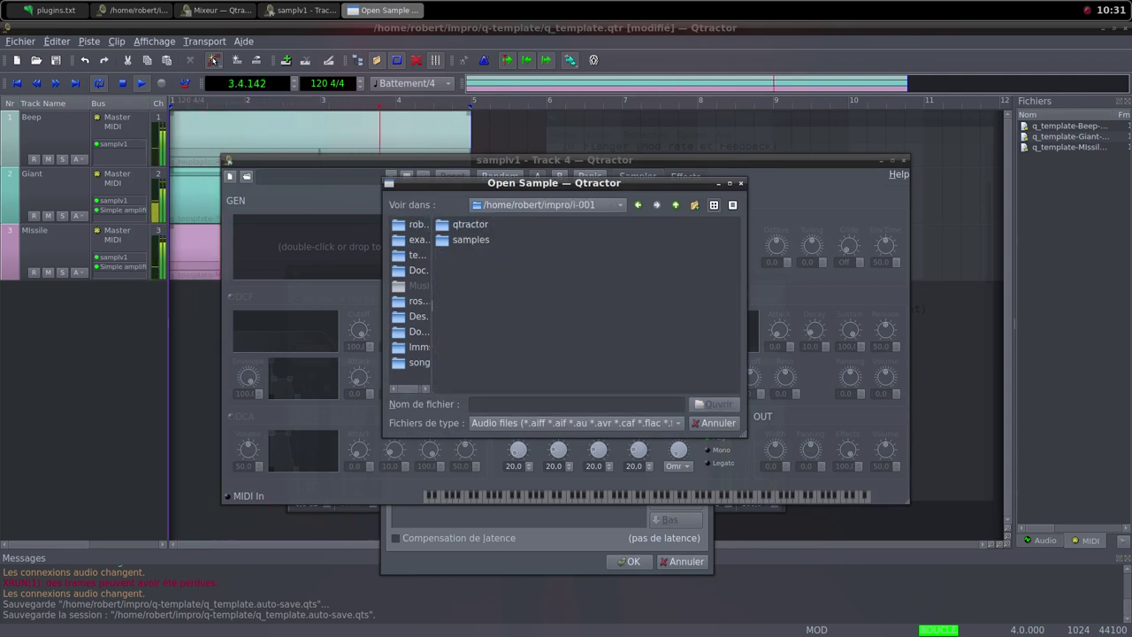
pyautogui.doubleClick(463, 240)
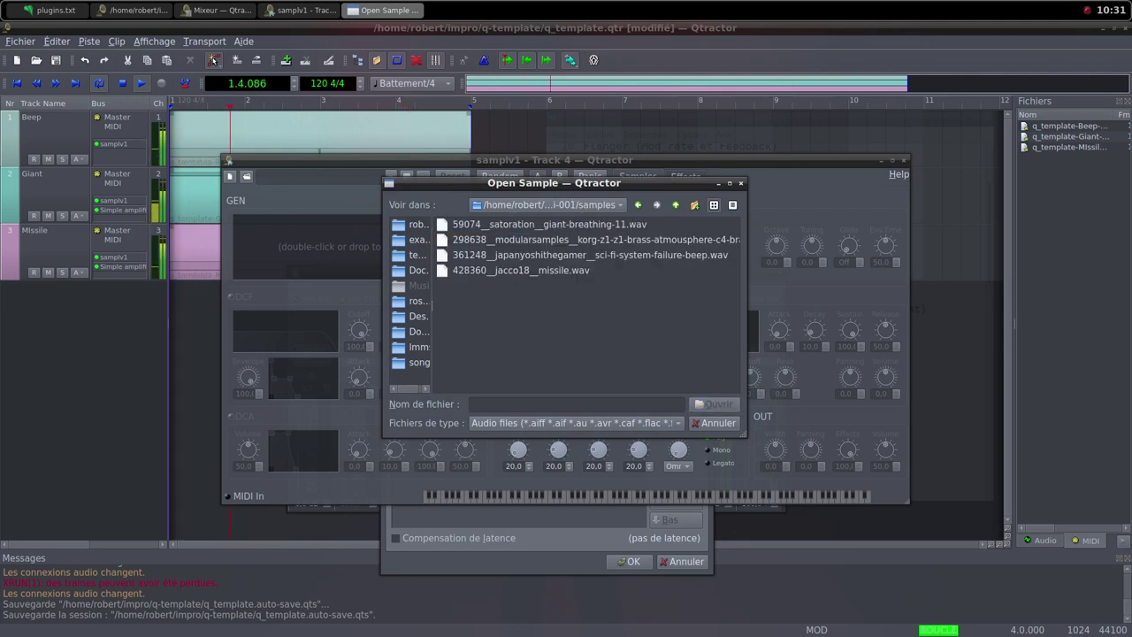
pyautogui.click(508, 239)
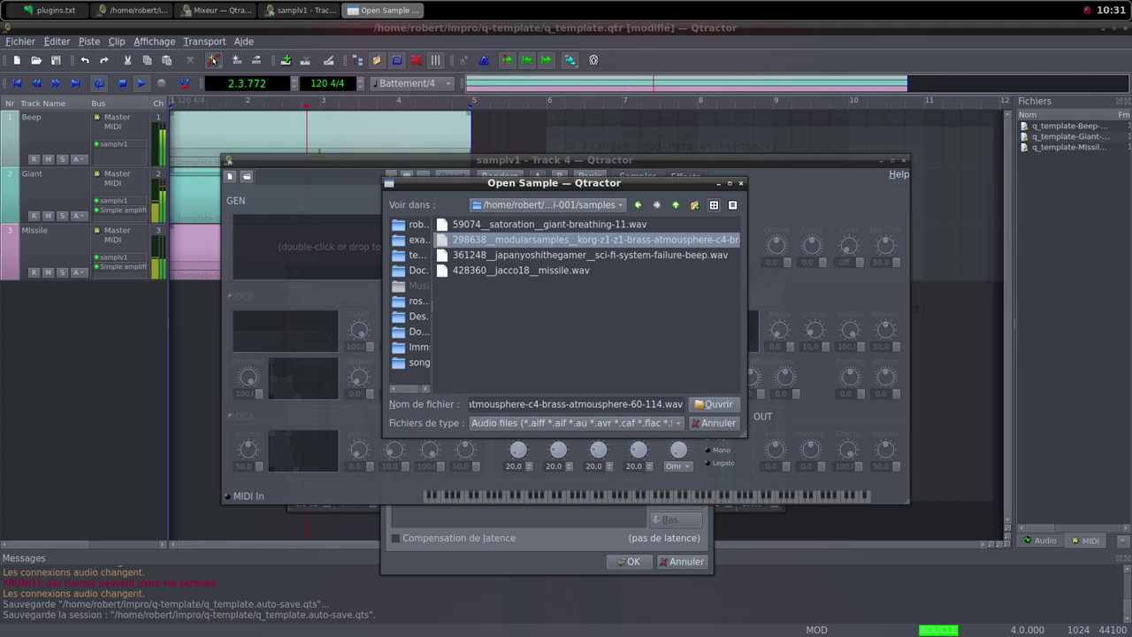
pyautogui.press('Return')
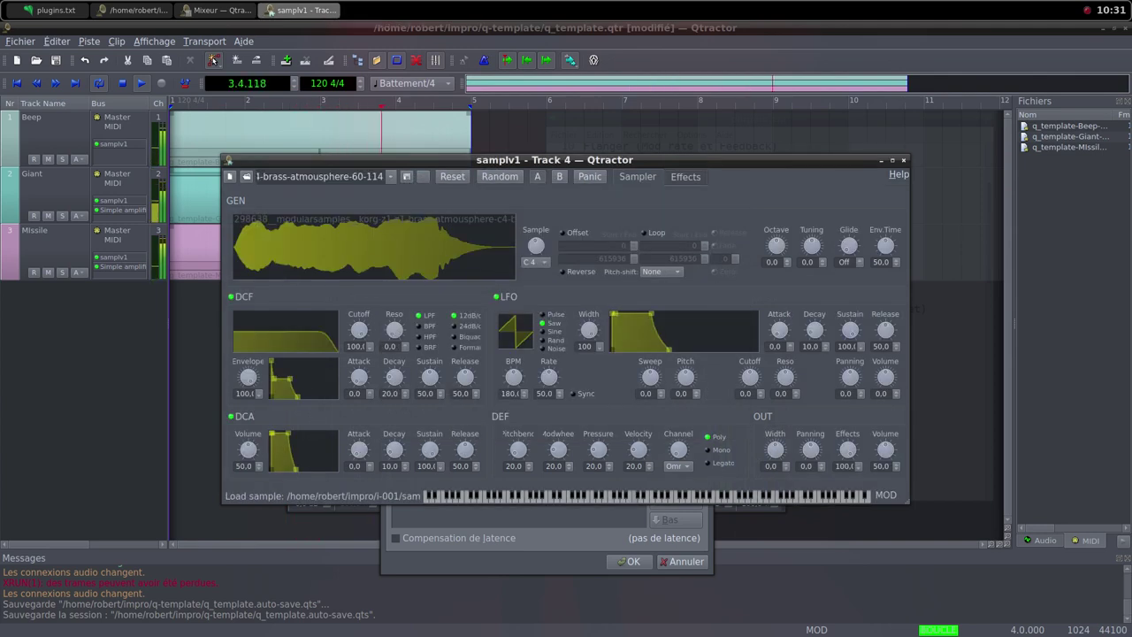
# - Set samplv1's DCA volume and OUT volume to 100, close the plugin window and confirm the Brass track
pyautogui.scroll(5, 248, 450)
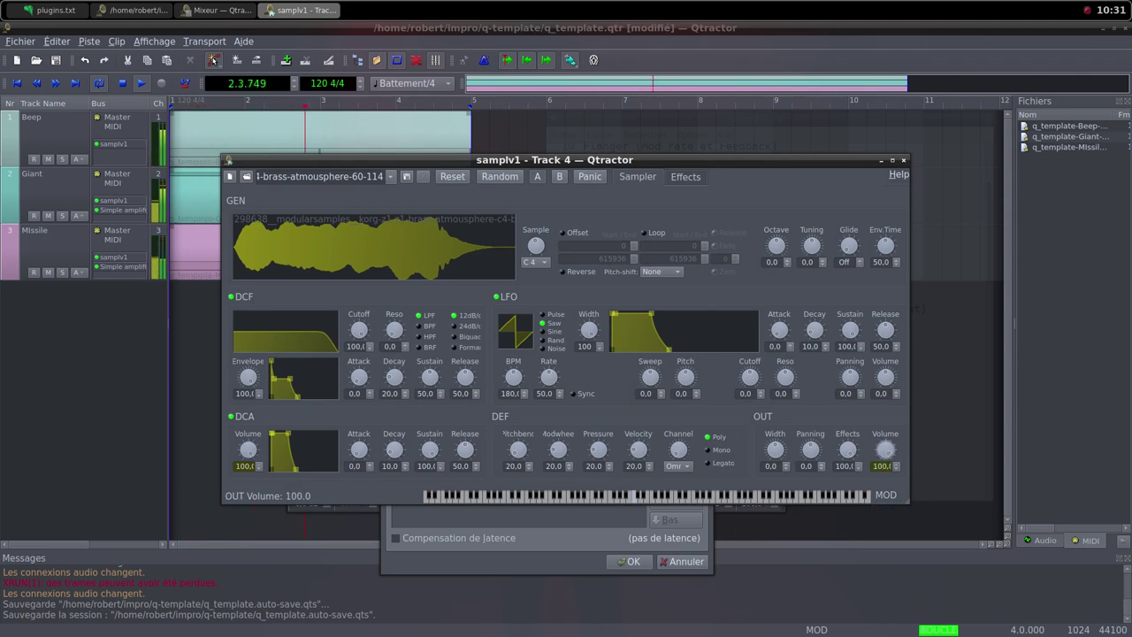
pyautogui.click(904, 160)
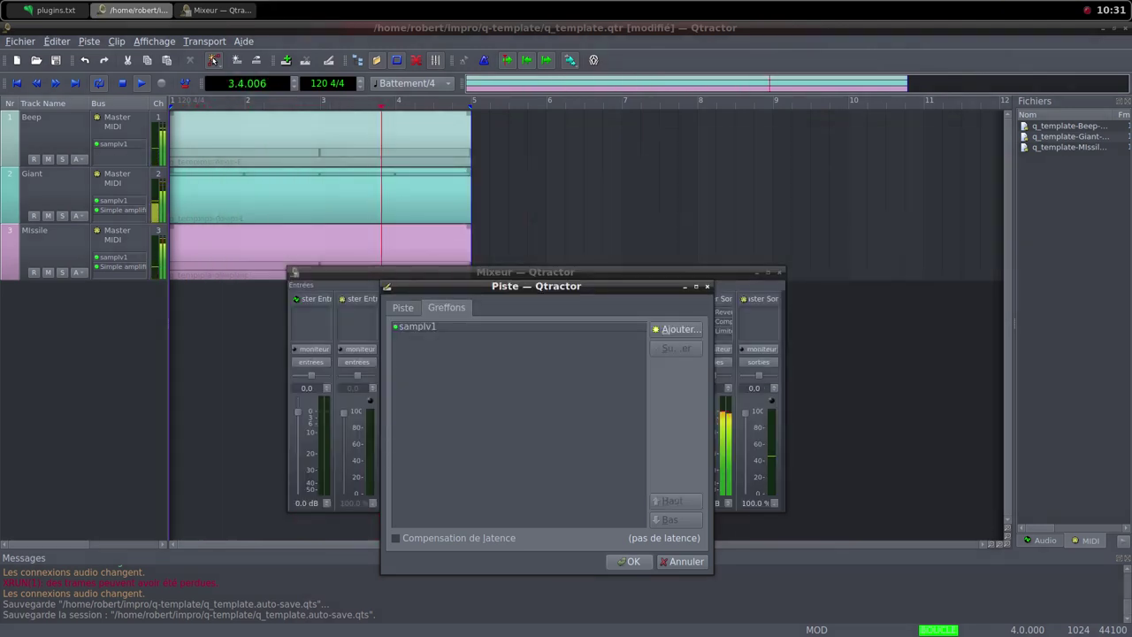
pyautogui.press('Return')
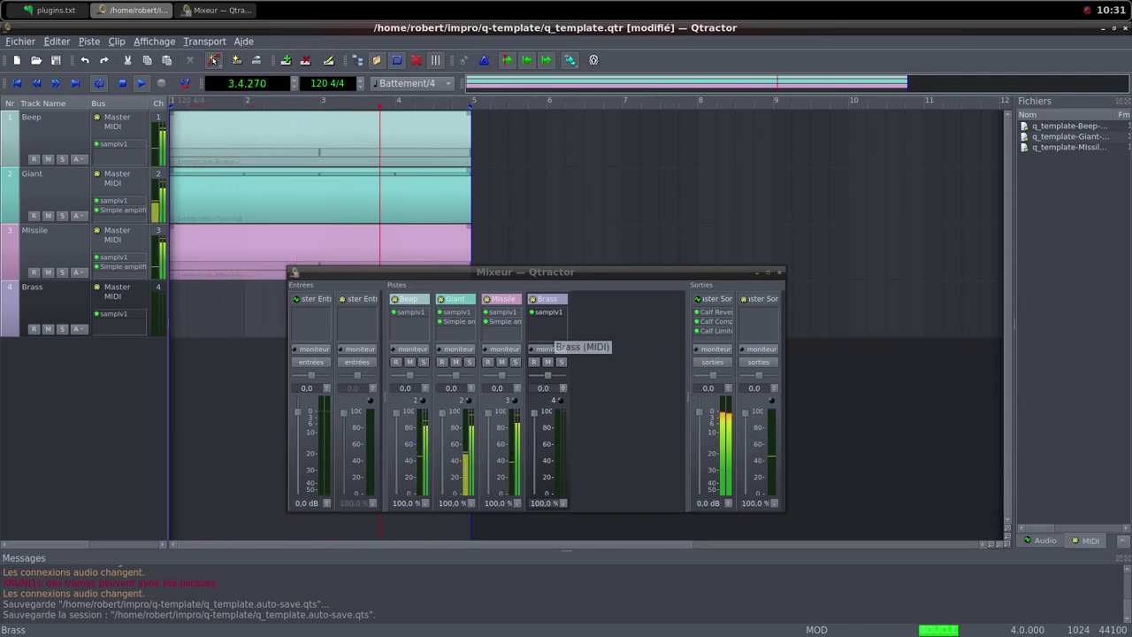
# - Lower the Brass track's volume to 0% and create a new MIDI clip on that track
pyautogui.moveTo(535, 413); pyautogui.dragTo(534, 492)
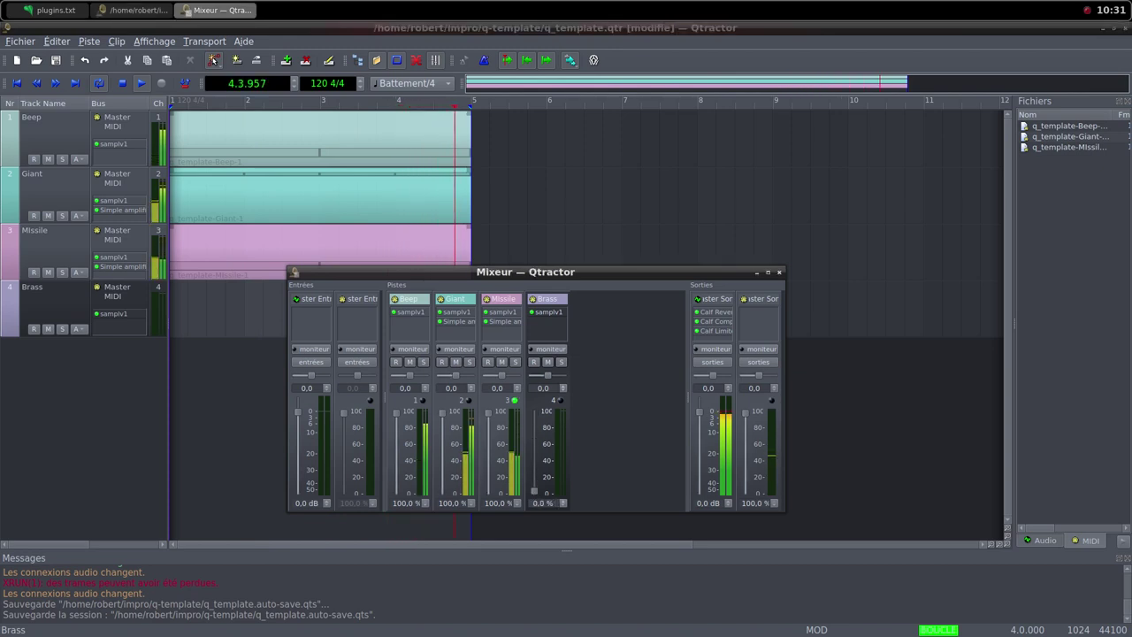
pyautogui.rightClick(235, 317)
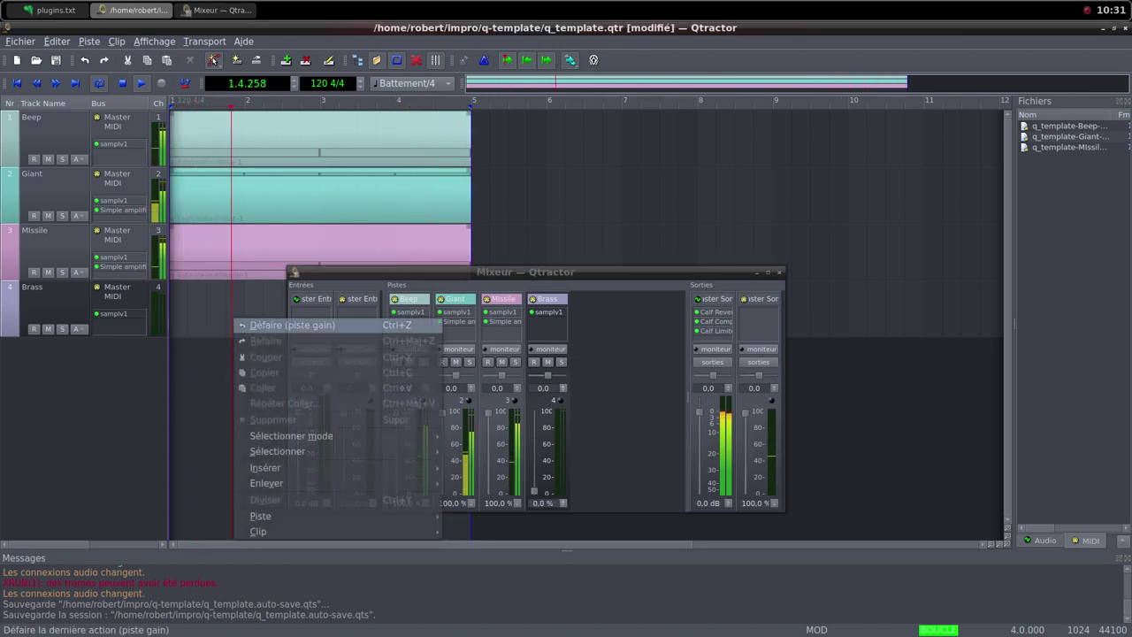
pyautogui.moveTo(258, 531)
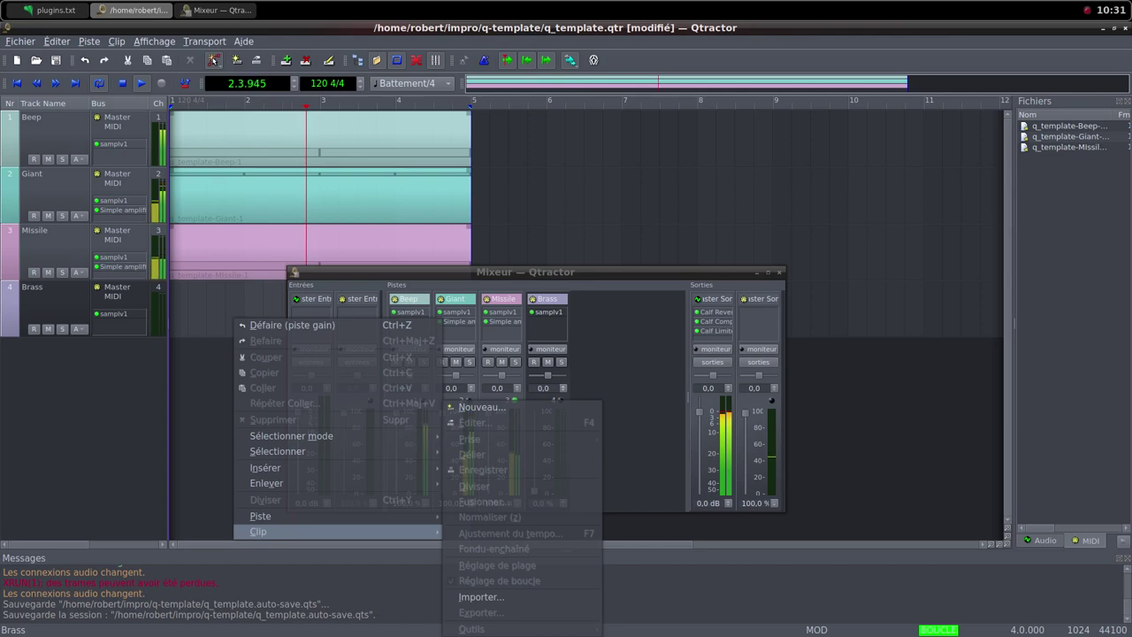
pyautogui.click(482, 407)
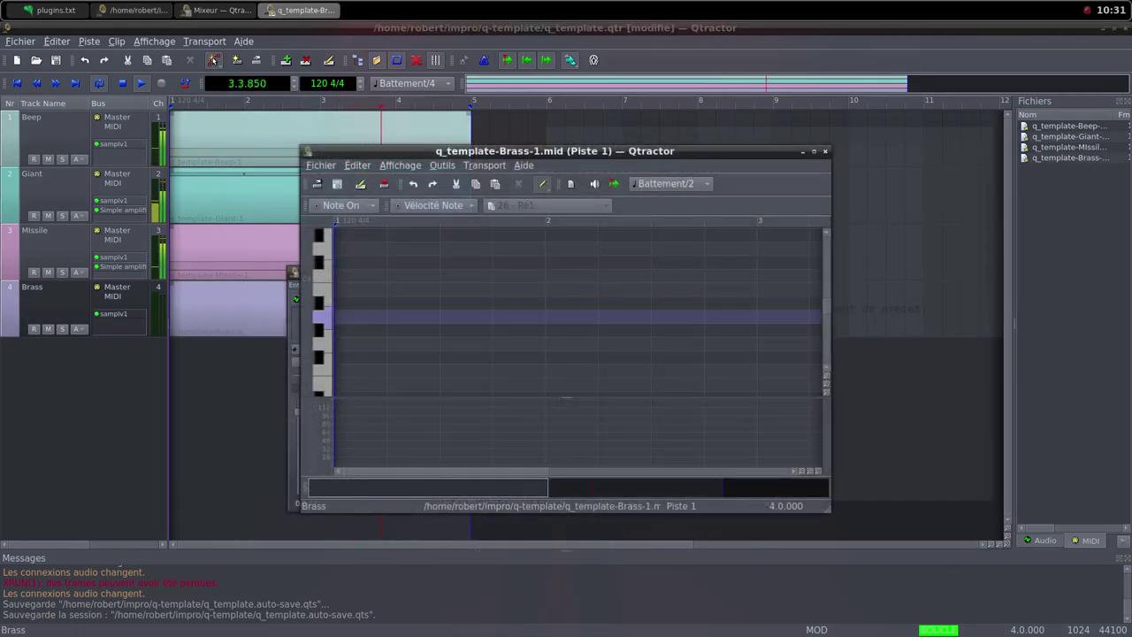
pyautogui.hotkey('alt', 'Tab')
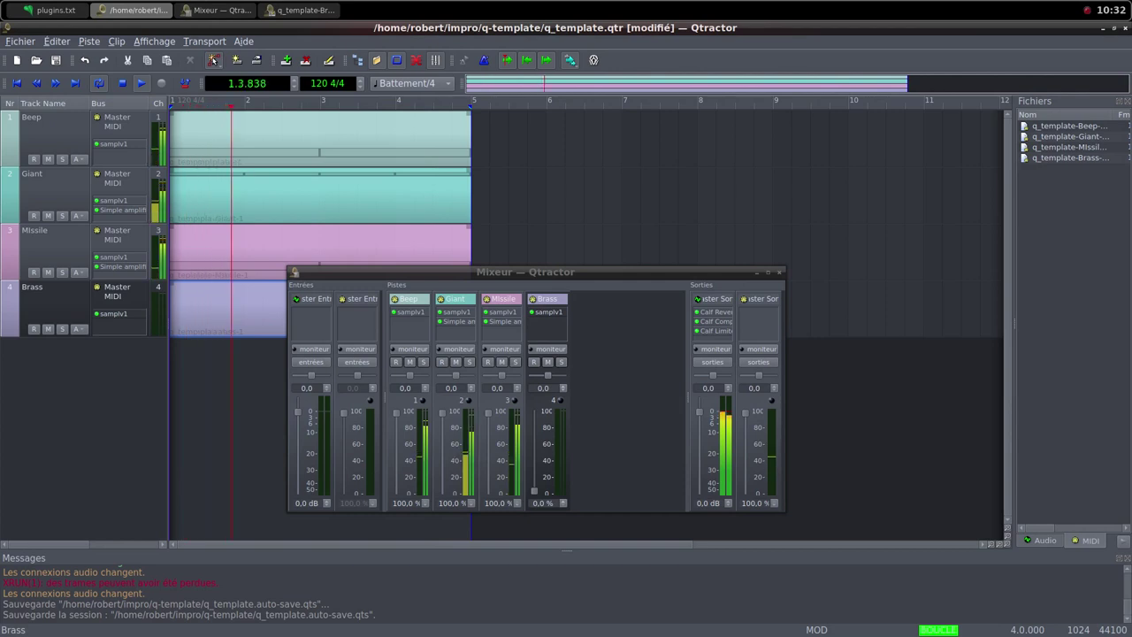
pyautogui.click(214, 60)
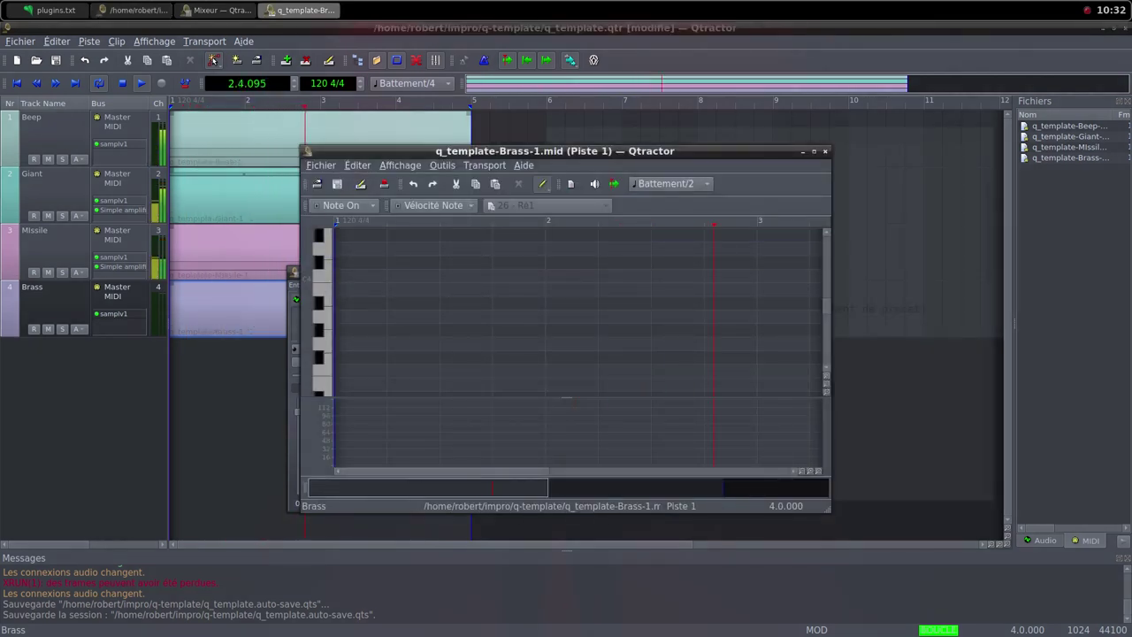
# - Draw two consecutive two-bar C4 notes across bars 1 to 4 of the Brass clip, and close the clip editor
pyautogui.click(814, 151)
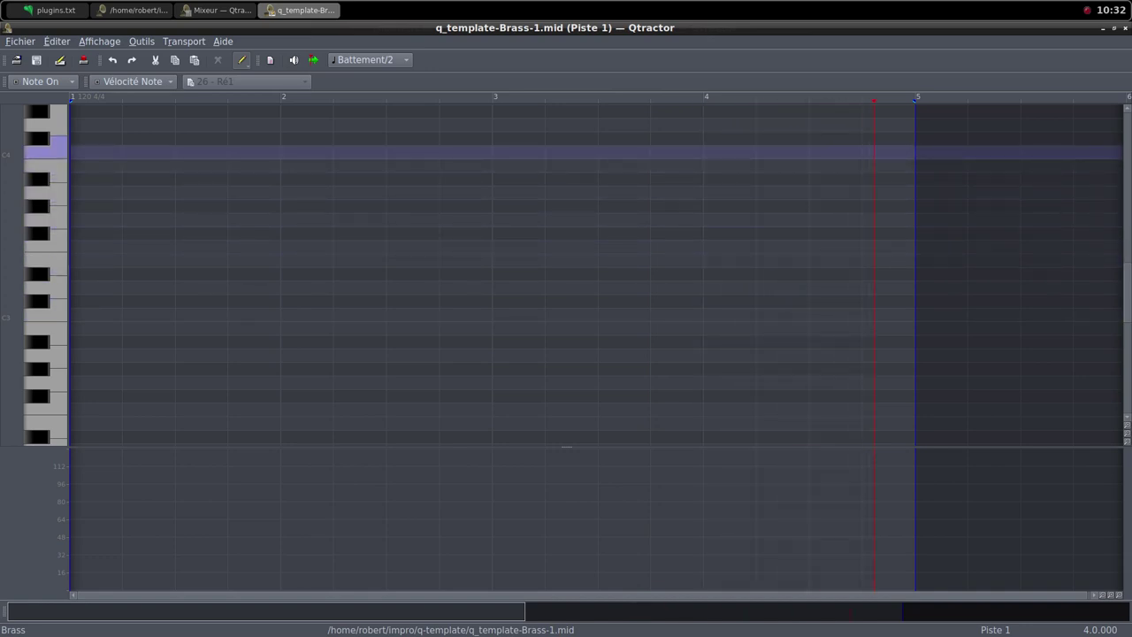
pyautogui.moveTo(74, 152); pyautogui.dragTo(915, 152)
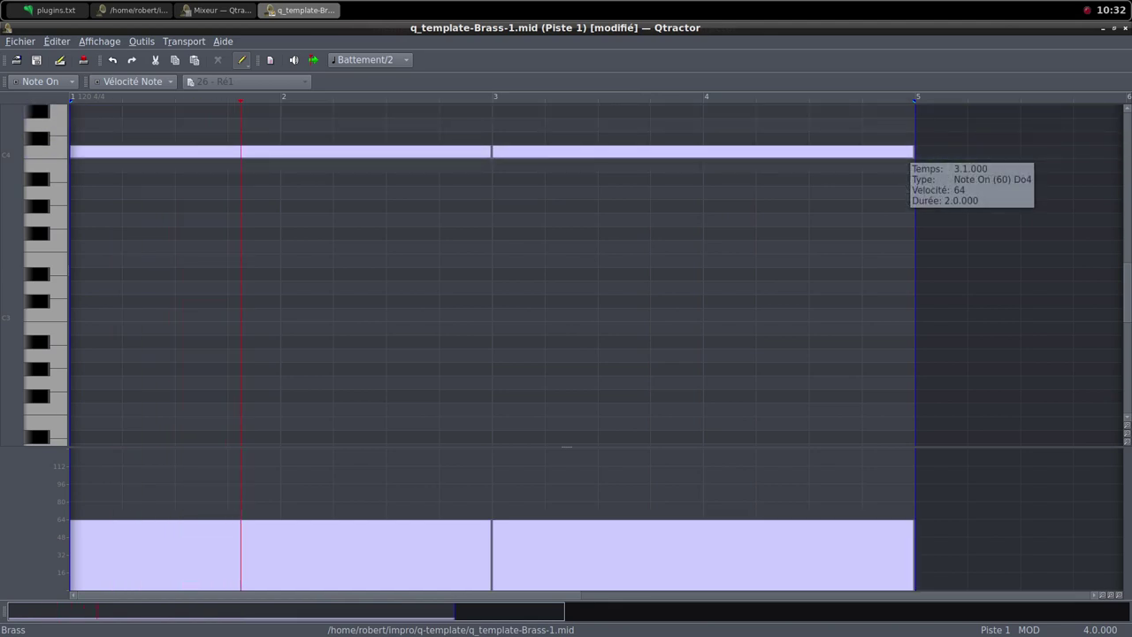
pyautogui.hotkey('alt', 'F10')
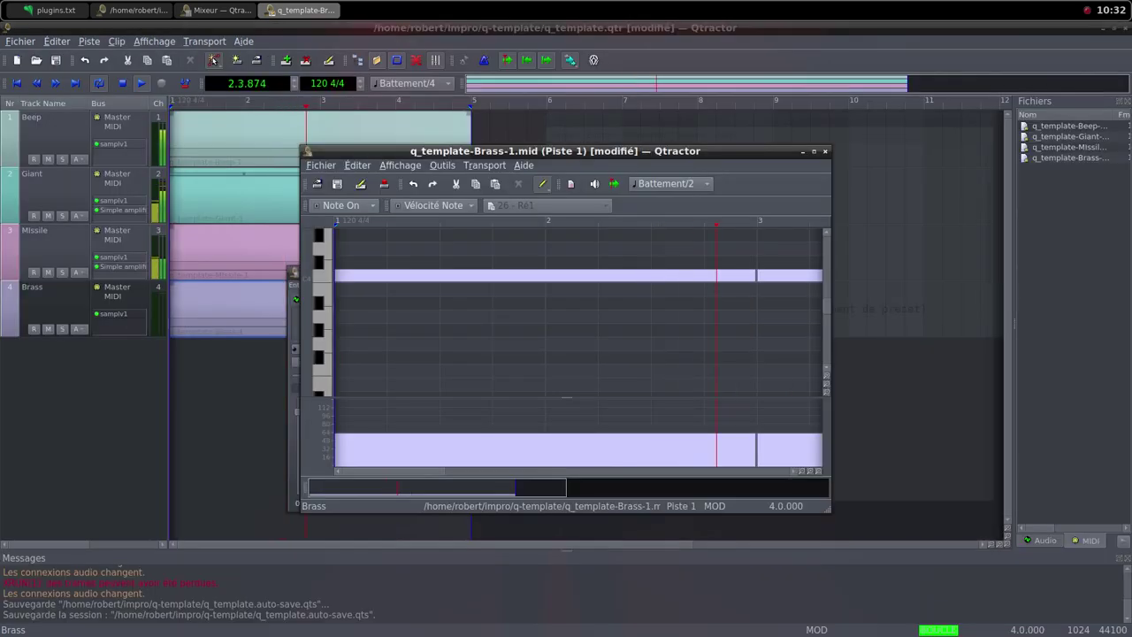
pyautogui.hotkey('alt', 'F4')
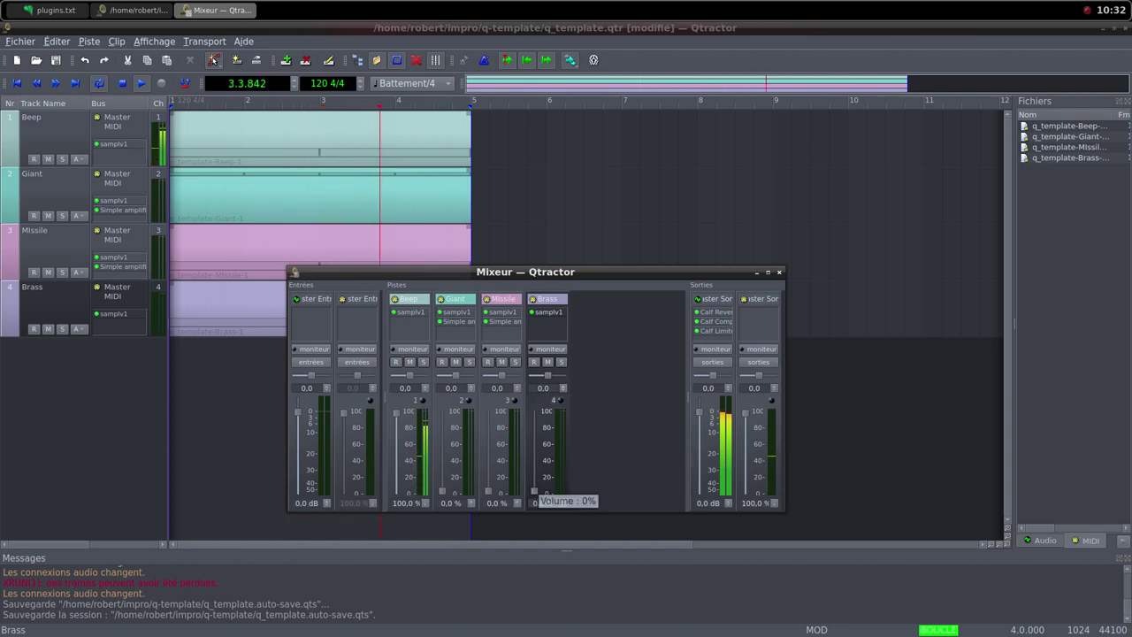
# - Raise the Brass track's volume to 100% and add the Simple amplifier LV2 plugin to its plugin chain
pyautogui.moveTo(534, 491); pyautogui.dragTo(534, 412)
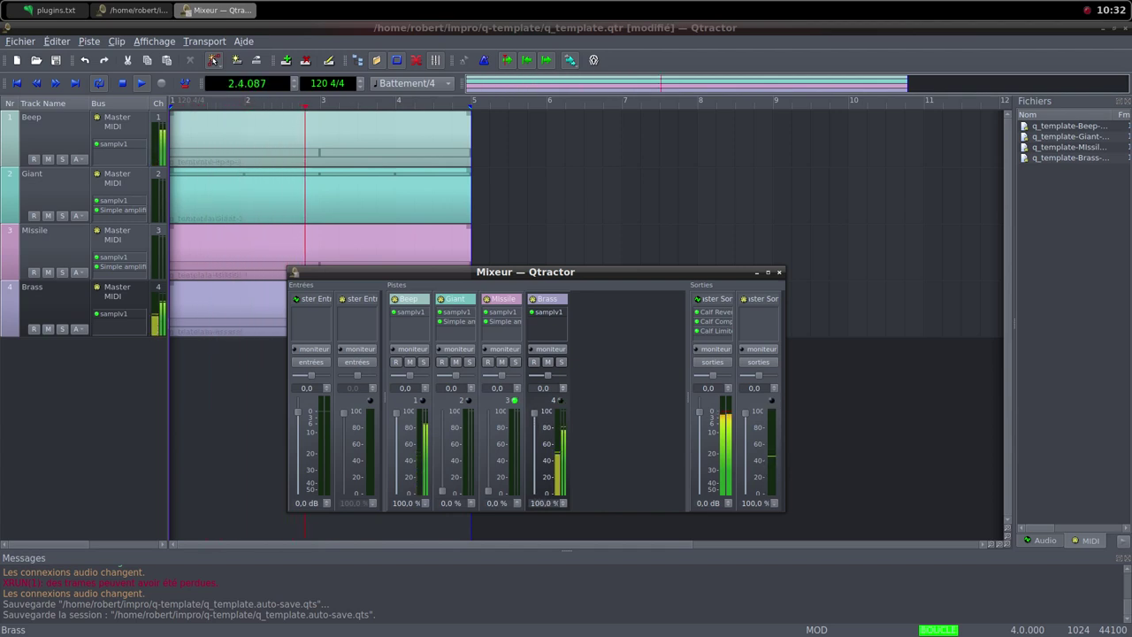
pyautogui.rightClick(548, 328)
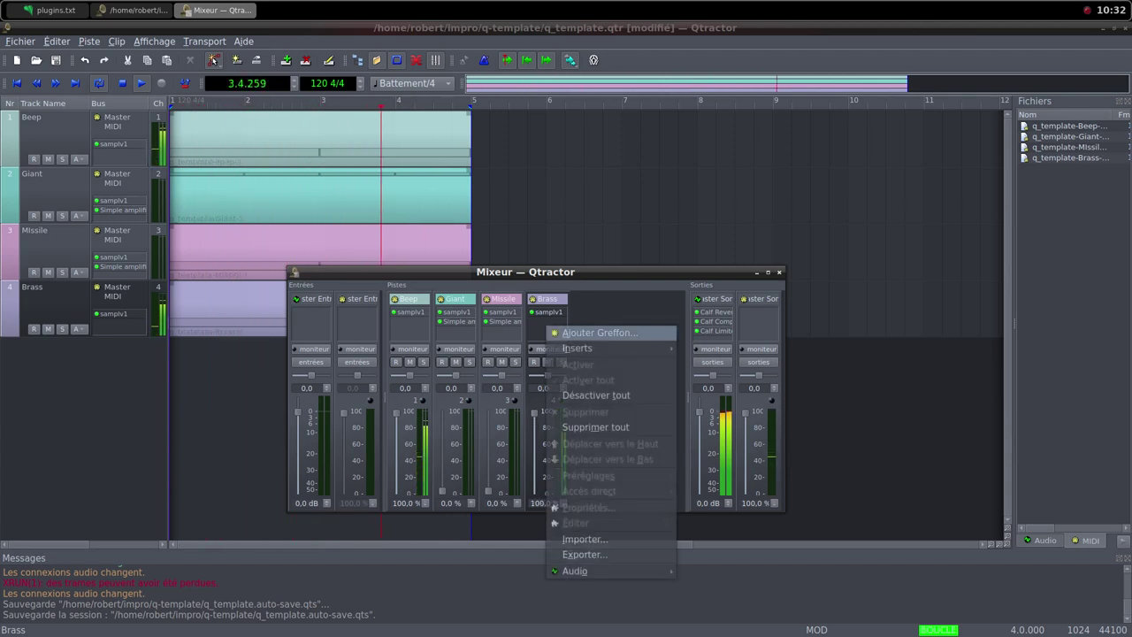
pyautogui.click(593, 333)
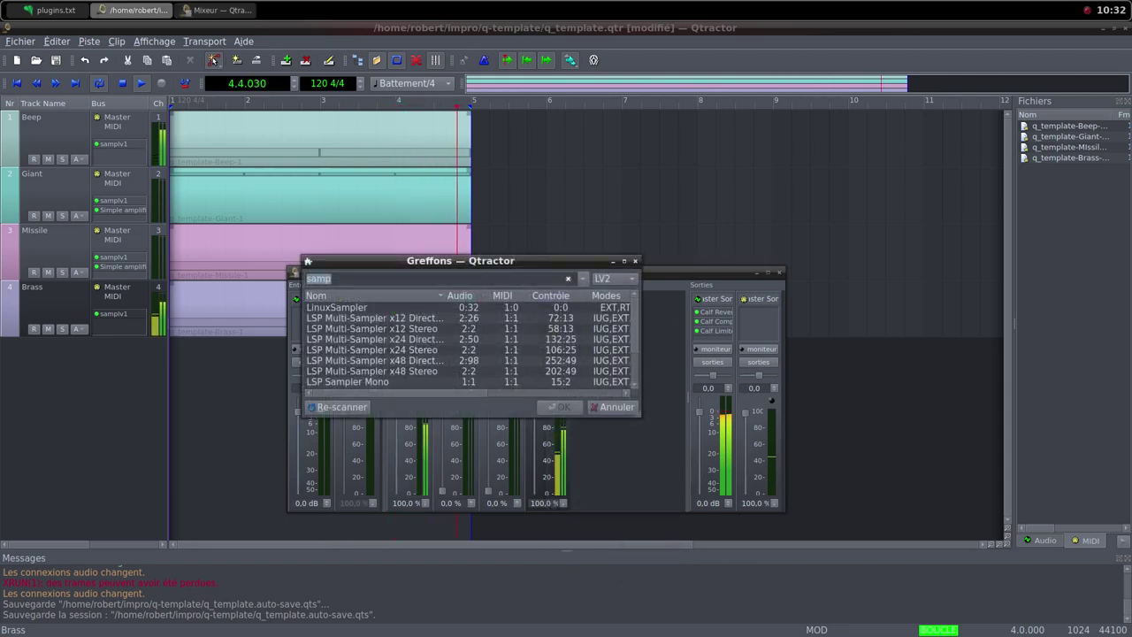
pyautogui.write('simpl')
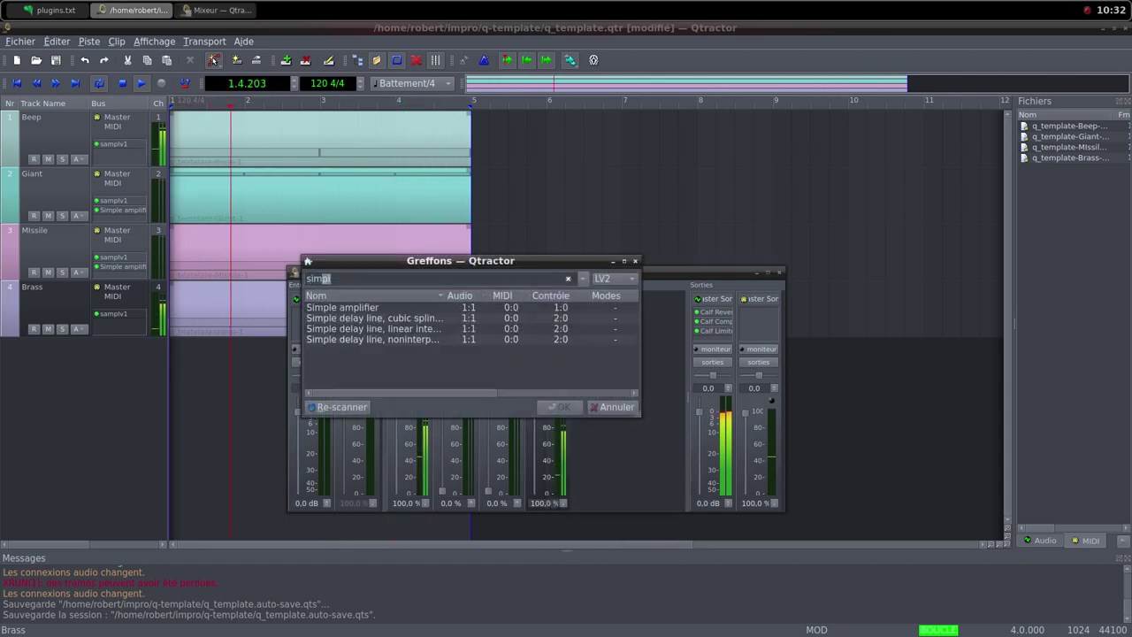
pyautogui.click(342, 307)
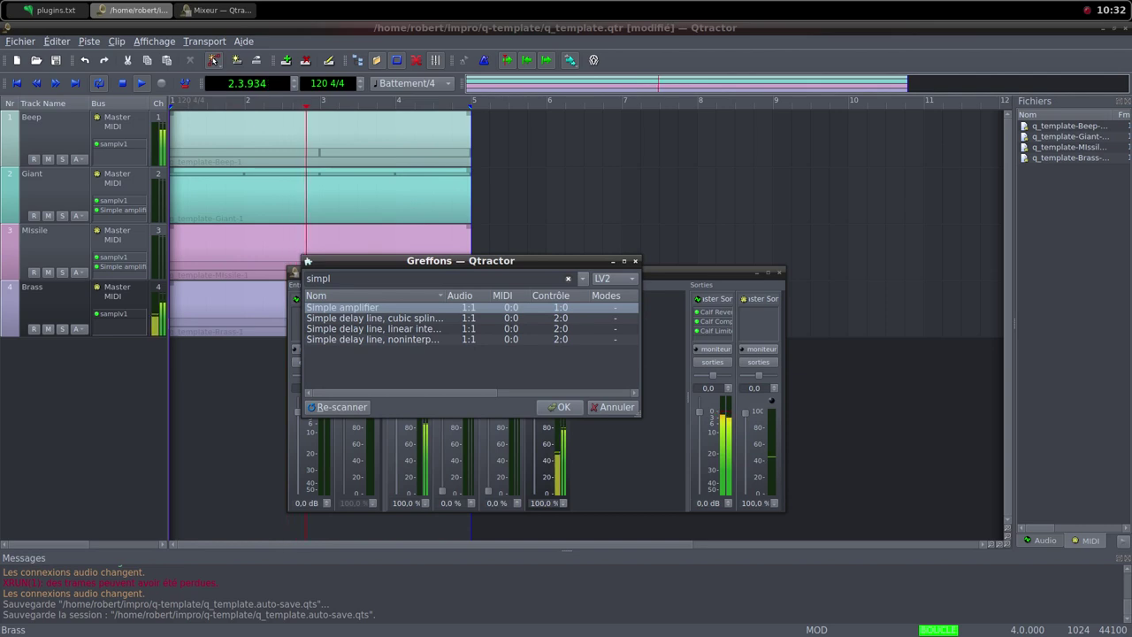
pyautogui.press('Return')
# - Set the Brass Simple amplifier's Amps gain to about 4.774 dB and close the plugin window
pyautogui.moveTo(555, 257); pyautogui.dragTo(722, 269)
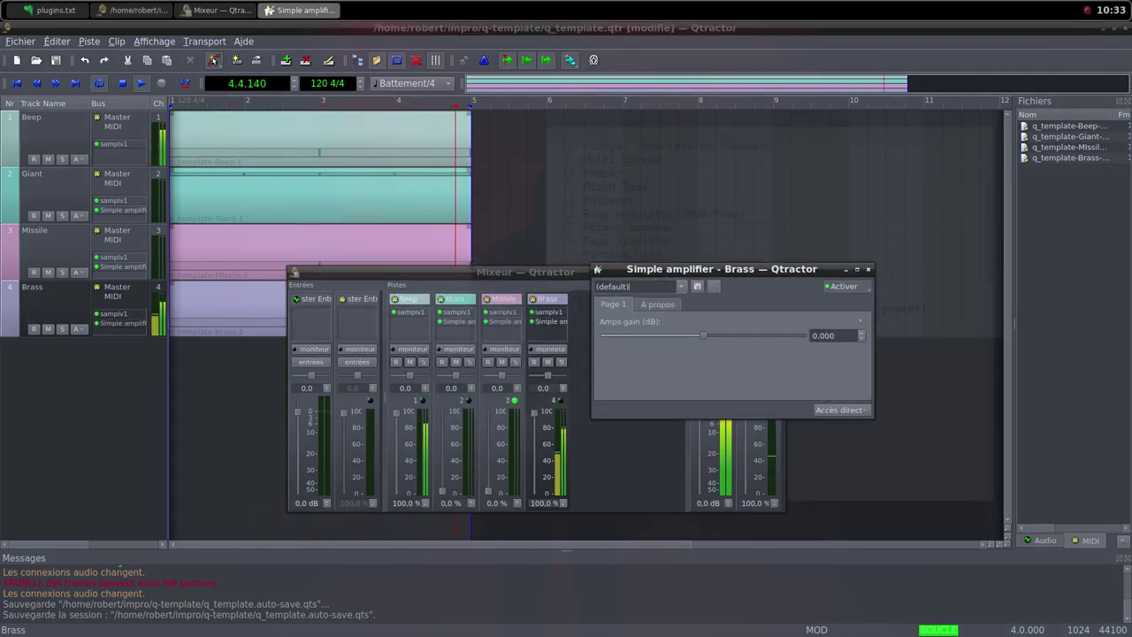
pyautogui.moveTo(703, 336); pyautogui.dragTo(709, 335)
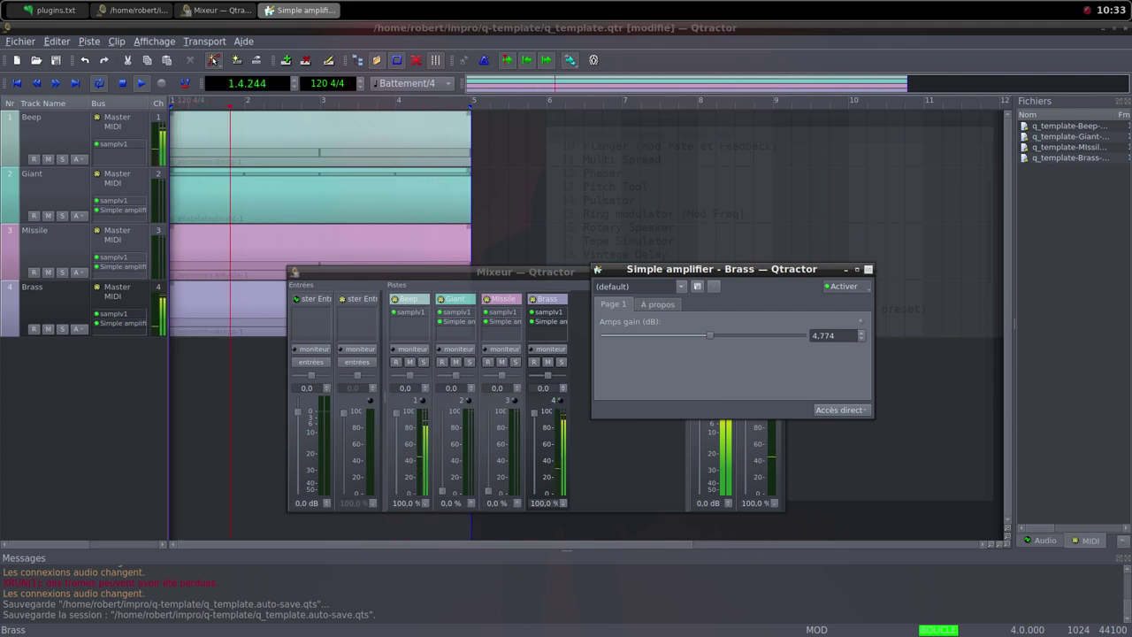
pyautogui.press('Escape')
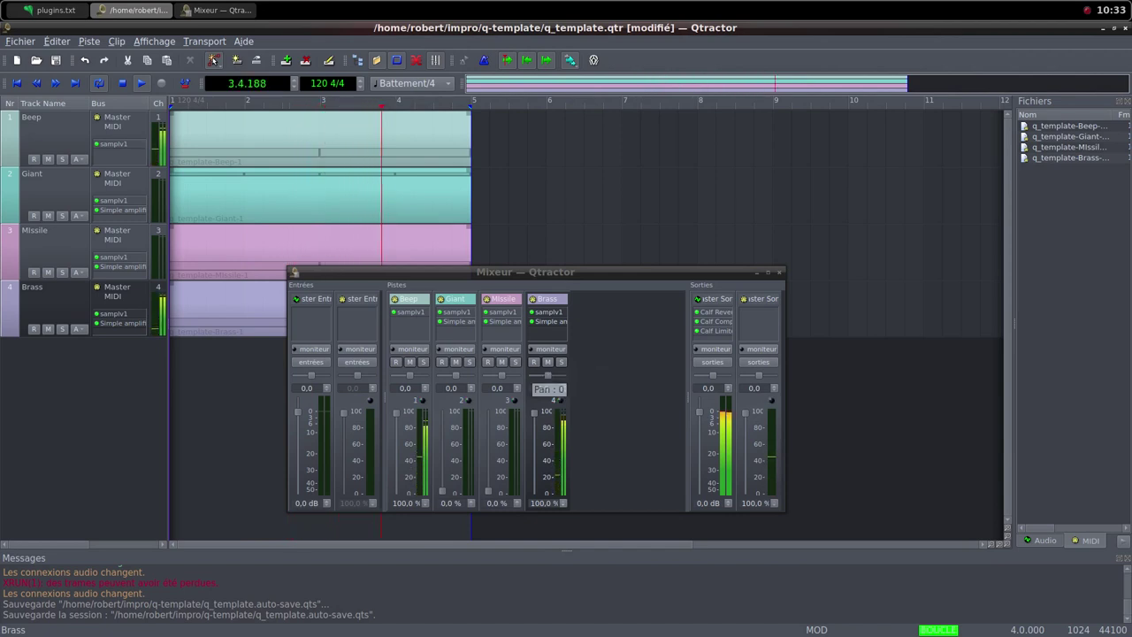
# - Raise the Giant track's volume to 100% in the mixer
pyautogui.moveTo(443, 491); pyautogui.dragTo(442, 413)
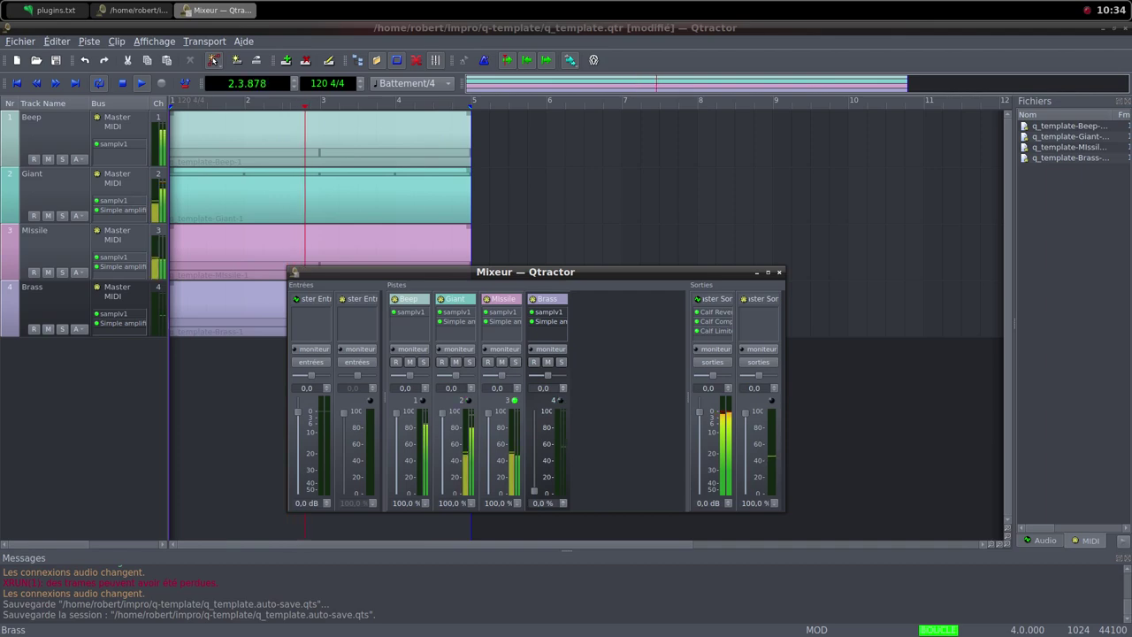
# - Open the Brass clip in a maximized editor and delete both two-bar C4 notes
pyautogui.click(227, 308)
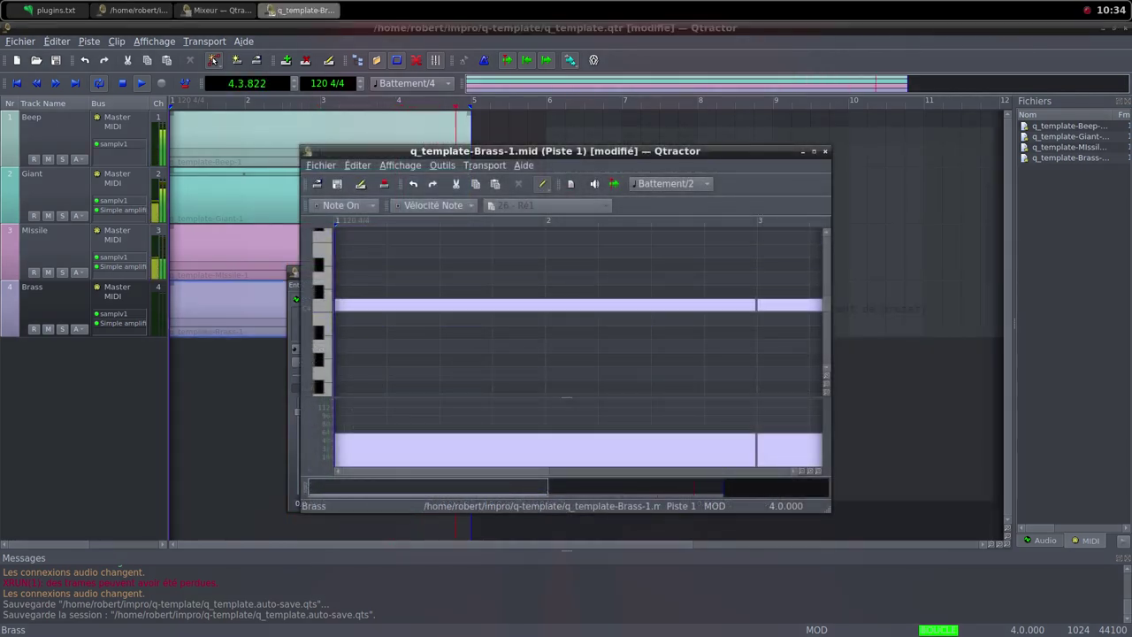
pyautogui.click(814, 151)
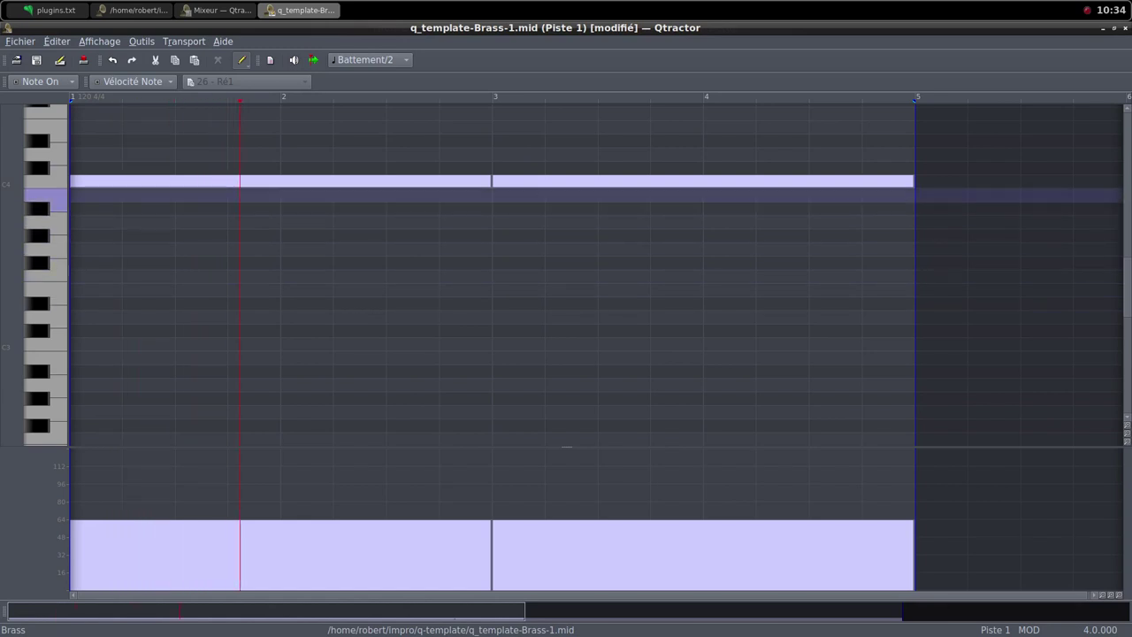
pyautogui.click(156, 181)
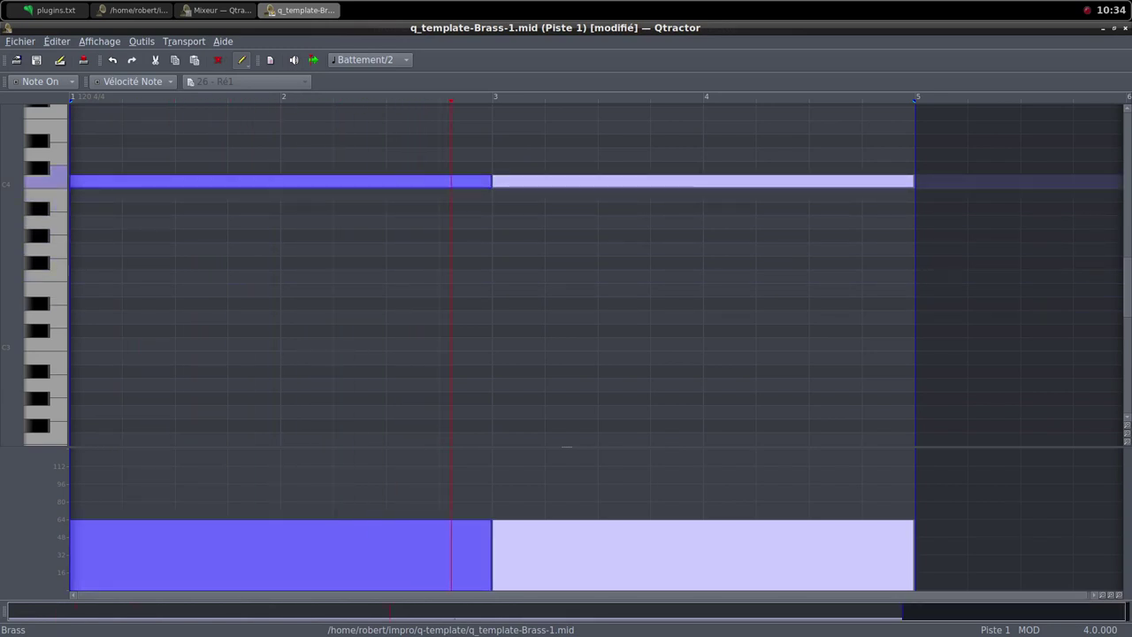
pyautogui.press('Delete')
pyautogui.click(512, 181)
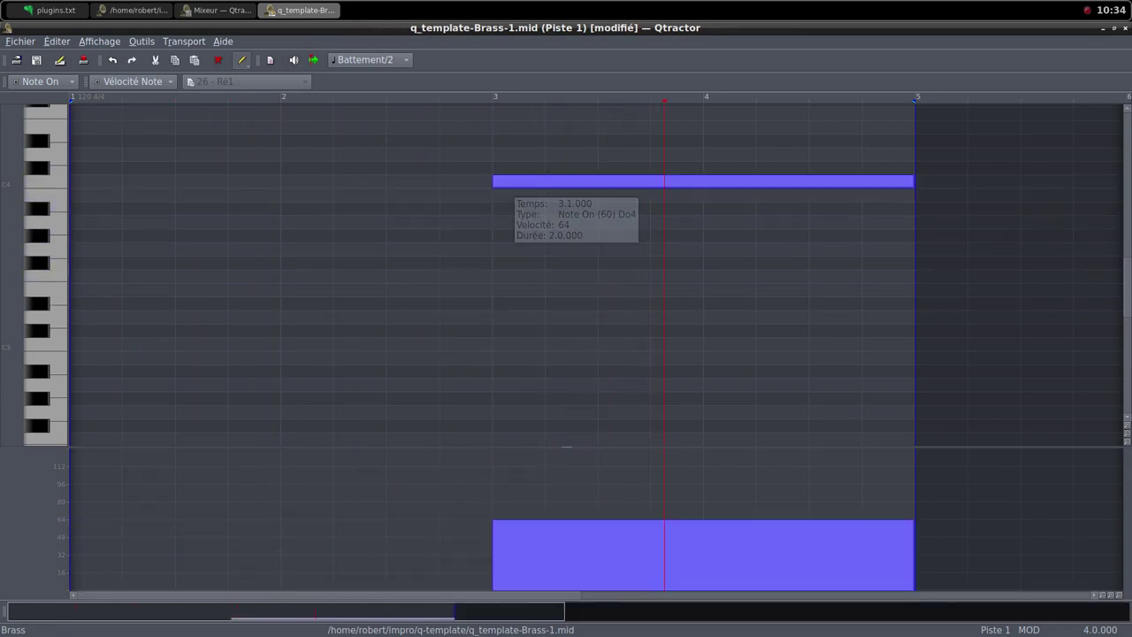
pyautogui.press('Delete')
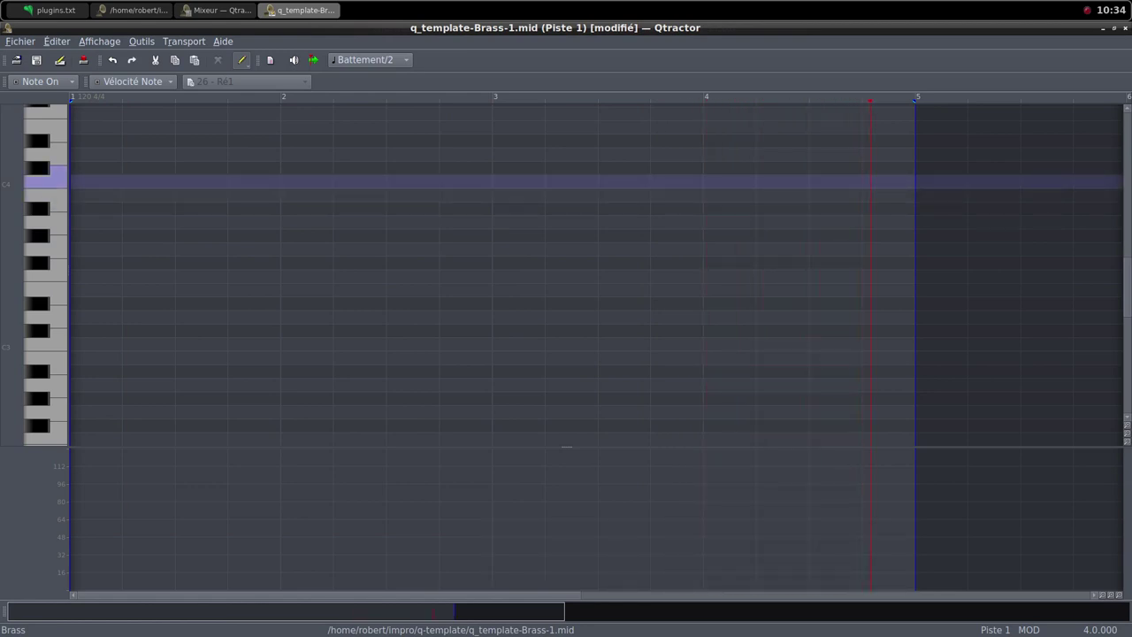
# - Draw half-beat notes in bar 1 of the Brass clip: C4 on beats 1, 2 and 4, and C#4 on beat 3
pyautogui.click(82, 181)
pyautogui.click(82, 182)
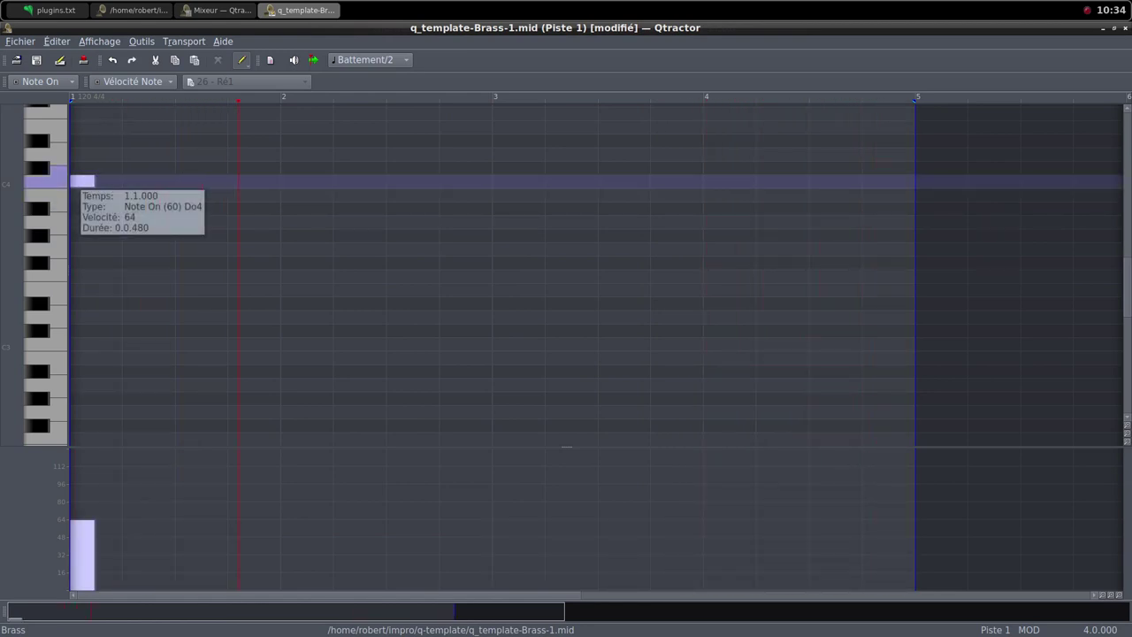
pyautogui.click(132, 181)
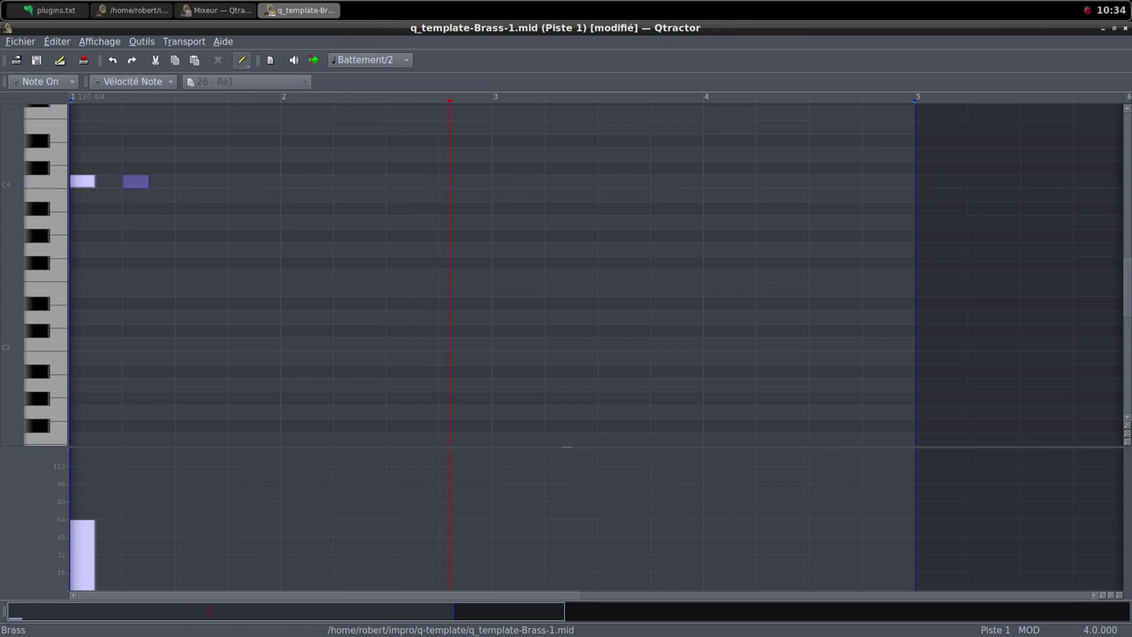
pyautogui.click(188, 181)
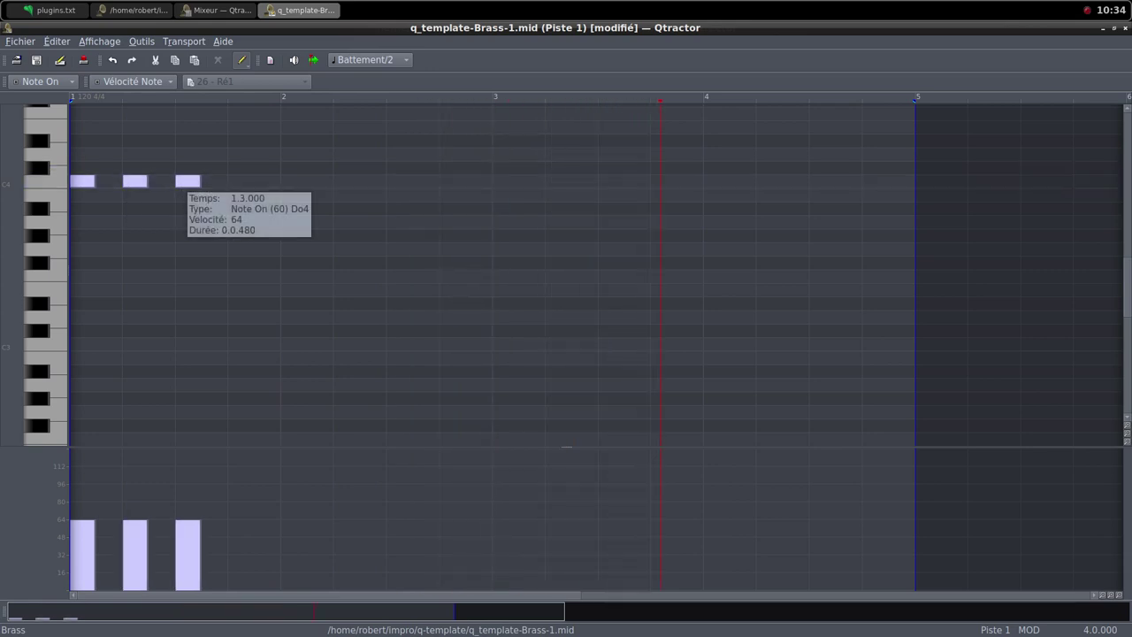
pyautogui.click(188, 168)
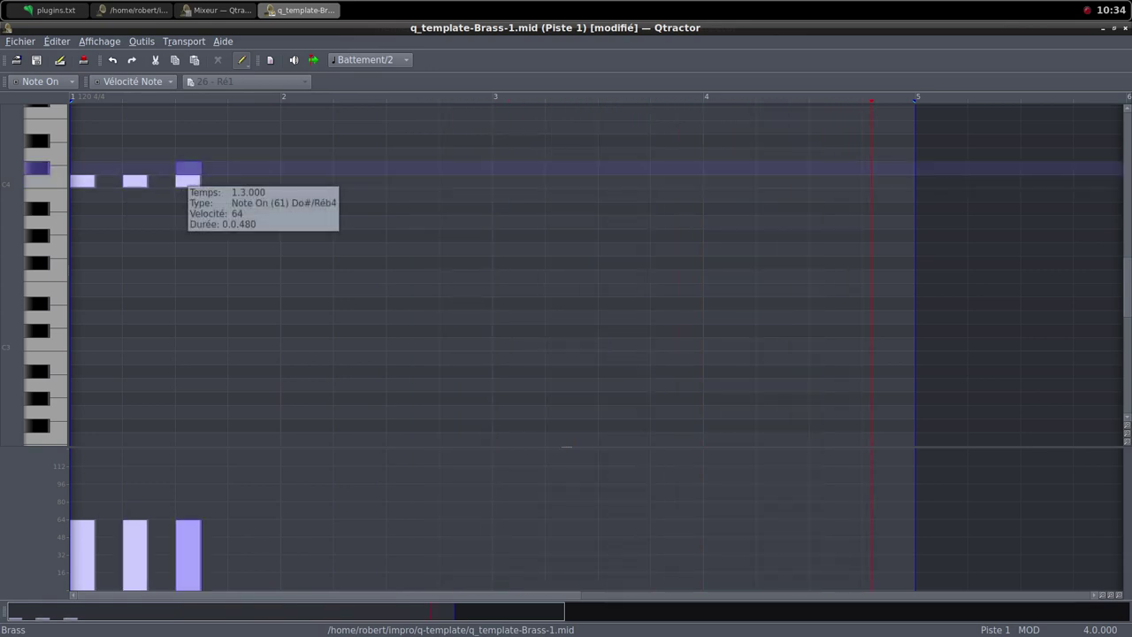
pyautogui.moveTo(187, 172); pyautogui.dragTo(188, 168)
pyautogui.click(241, 182)
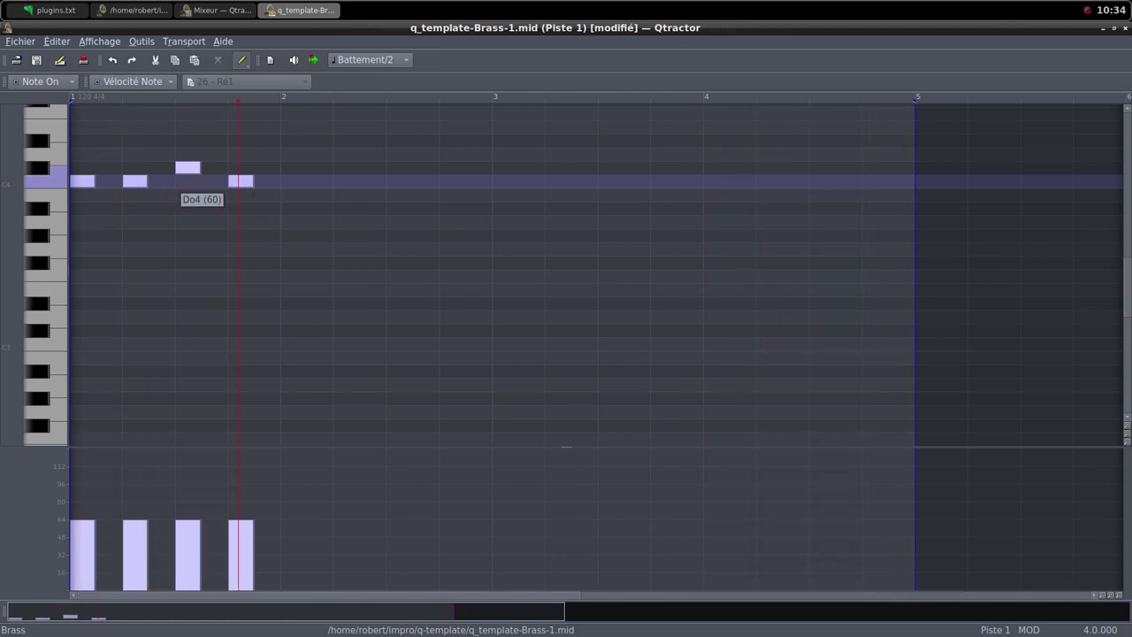
# - Repeat the half-beat C4, C4, C#4, C4 pattern on every beat of bars 2 to 4, and close the clip editor
pyautogui.click(293, 181)
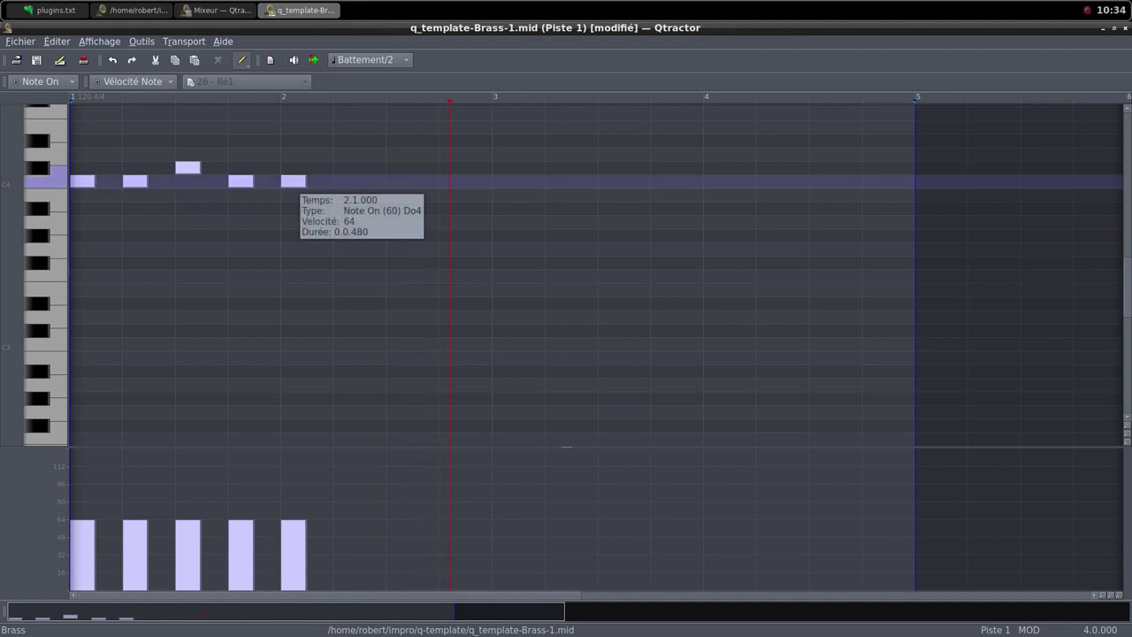
pyautogui.click(347, 181)
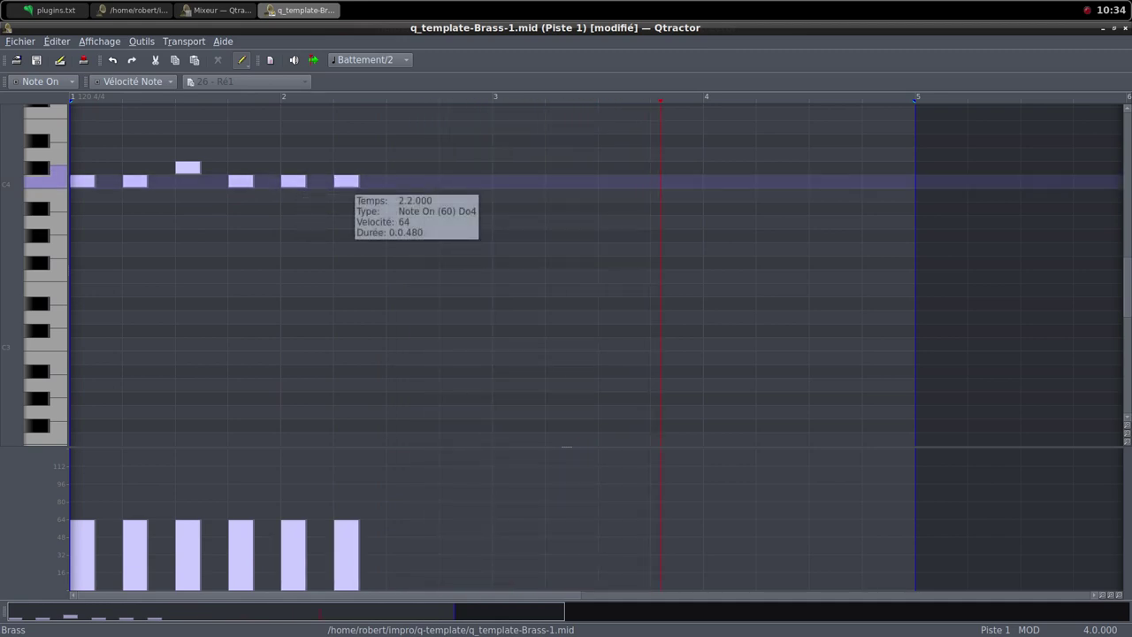
pyautogui.click(399, 168)
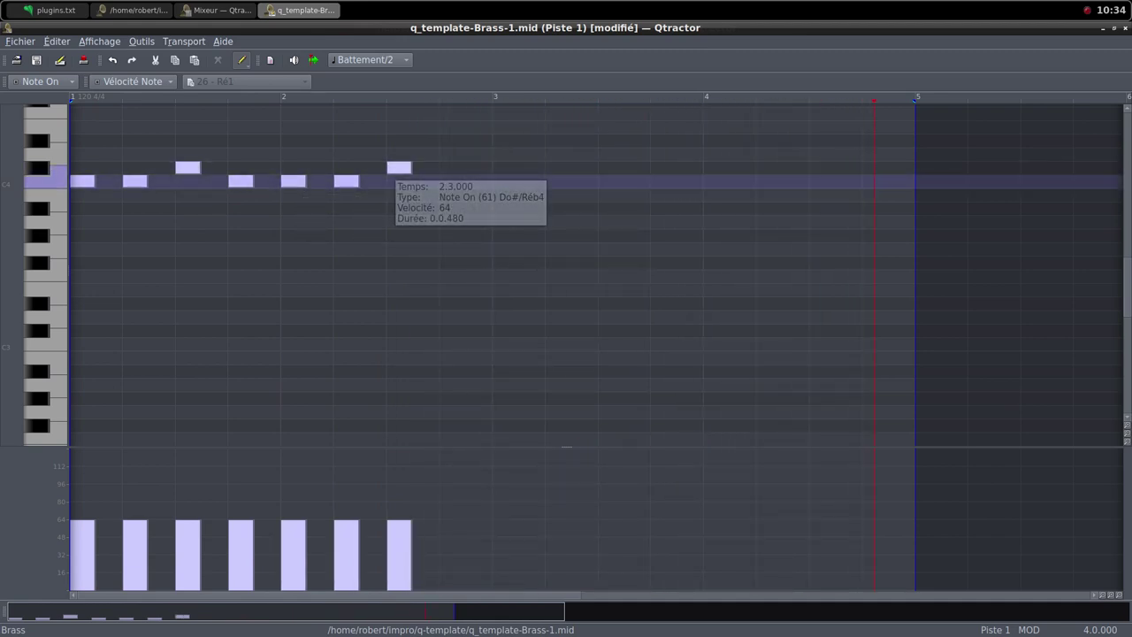
pyautogui.click(452, 181)
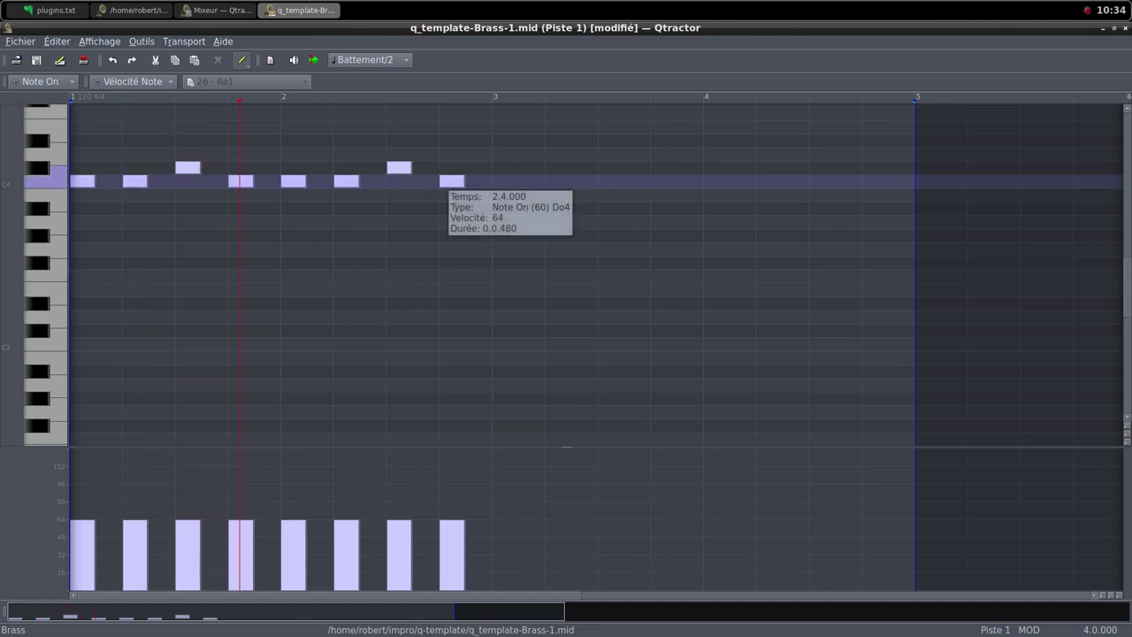
pyautogui.click(505, 181)
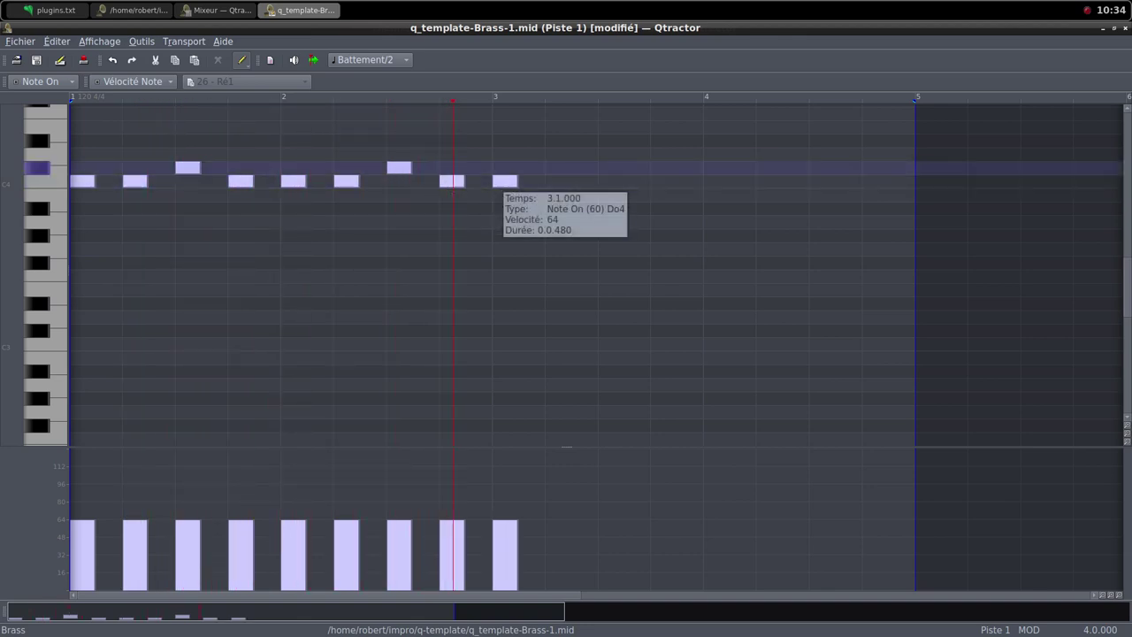
pyautogui.click(557, 181)
pyautogui.click(611, 167)
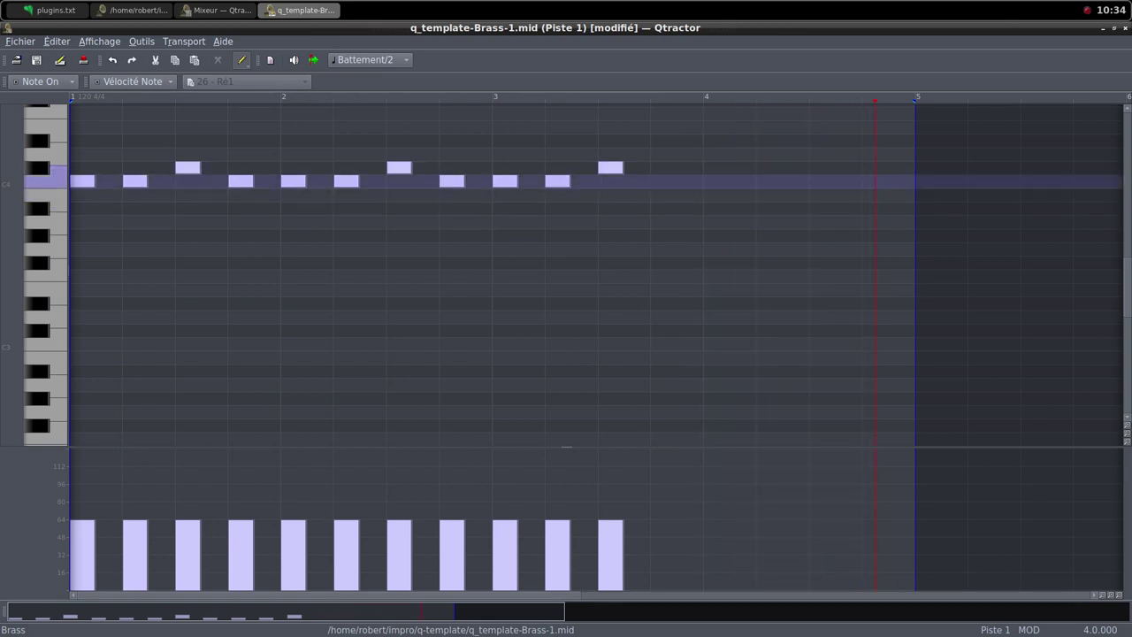
pyautogui.click(663, 181)
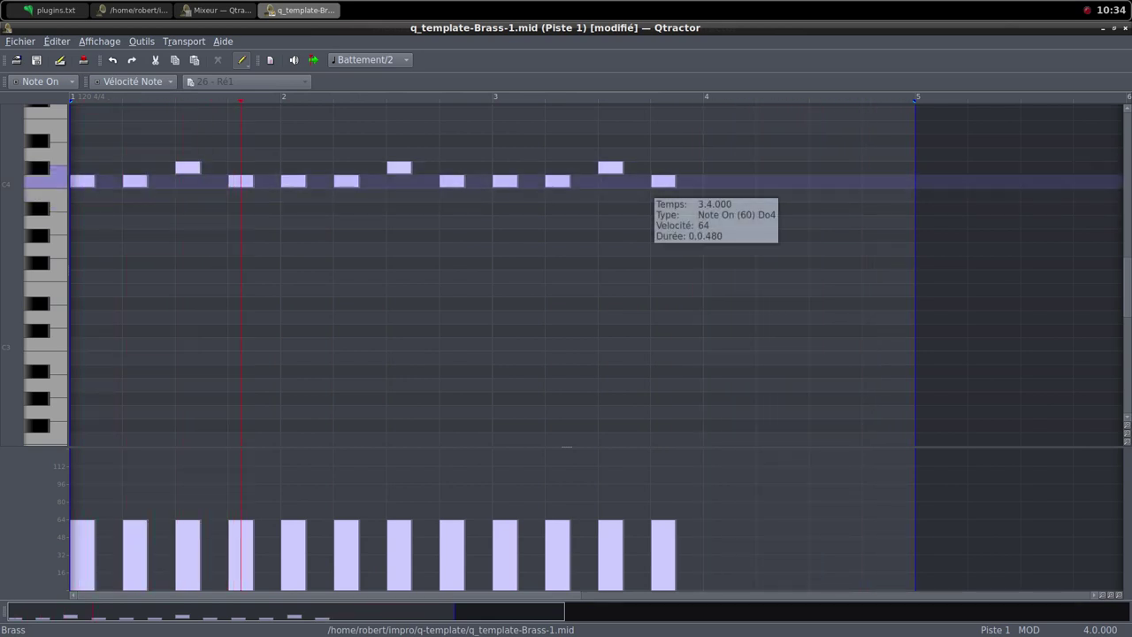
pyautogui.click(716, 181)
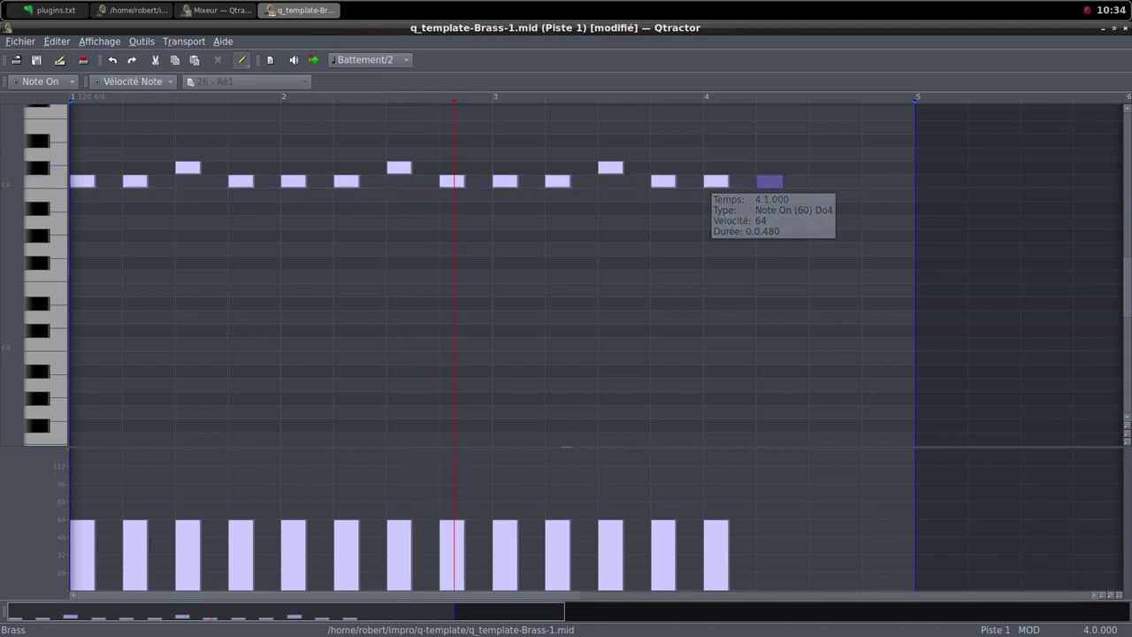
pyautogui.click(769, 182)
pyautogui.click(822, 167)
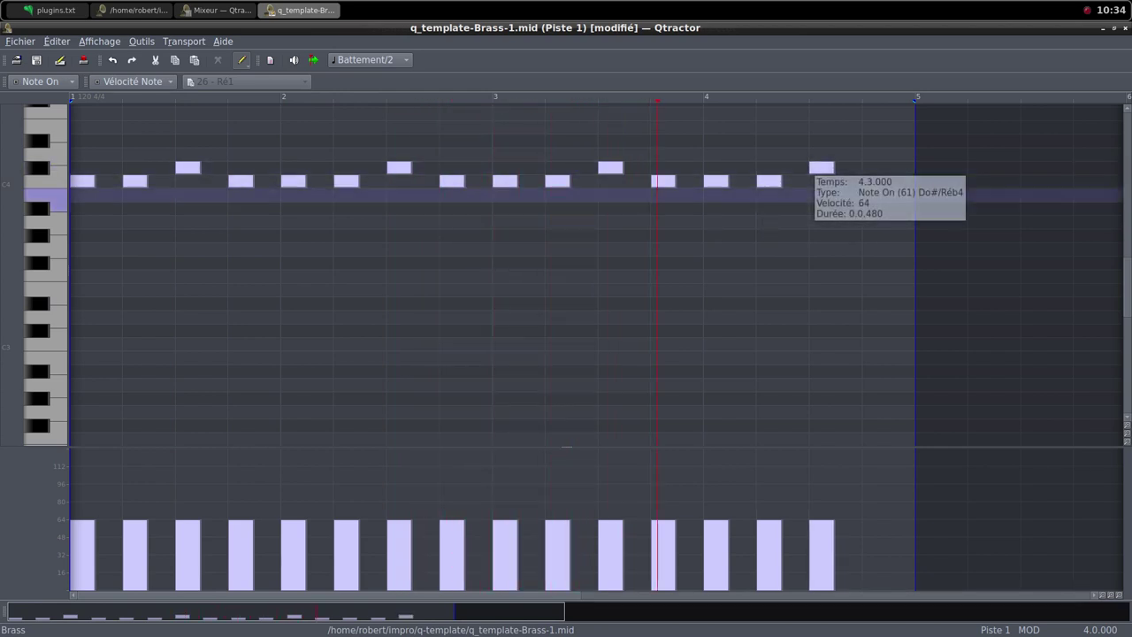
pyautogui.click(875, 181)
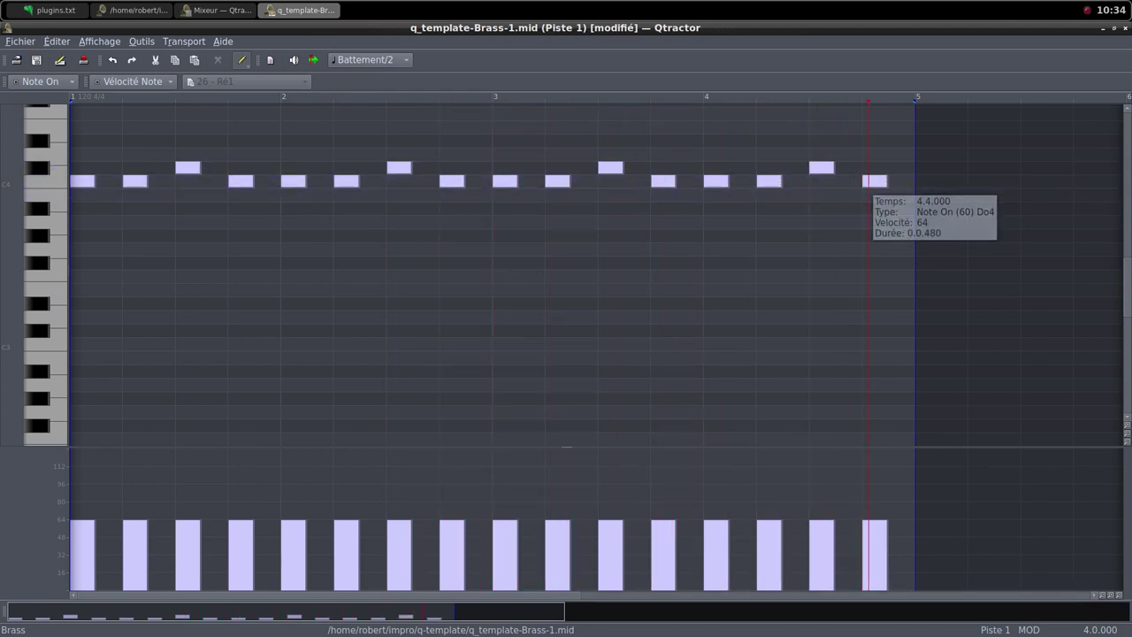
pyautogui.hotkey('alt', 'F10')
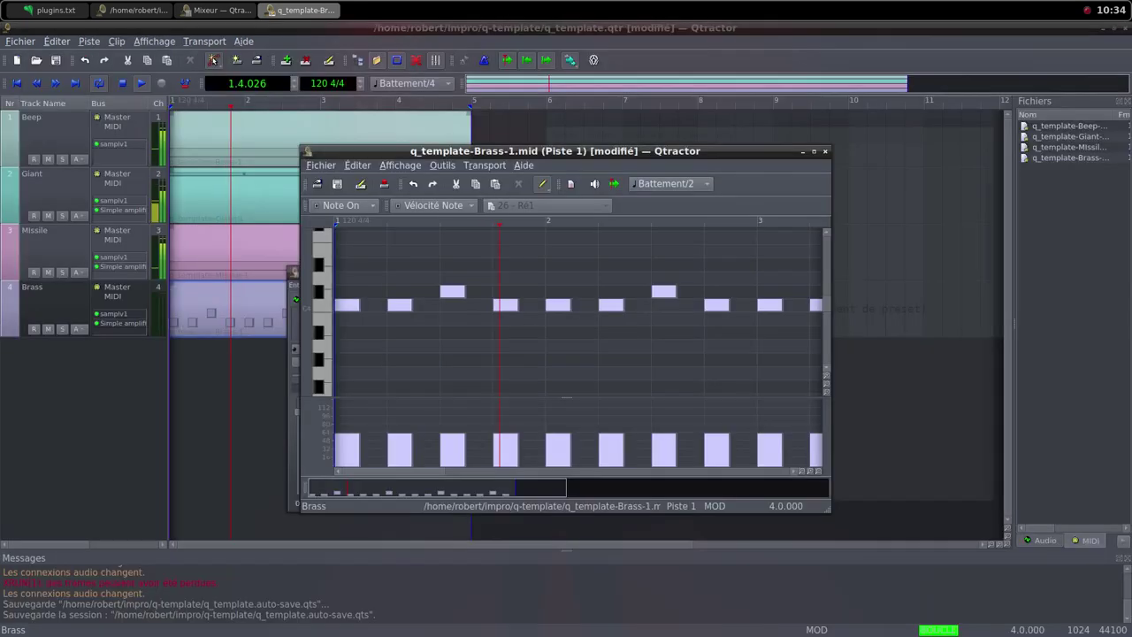
pyautogui.hotkey('alt', 'F4')
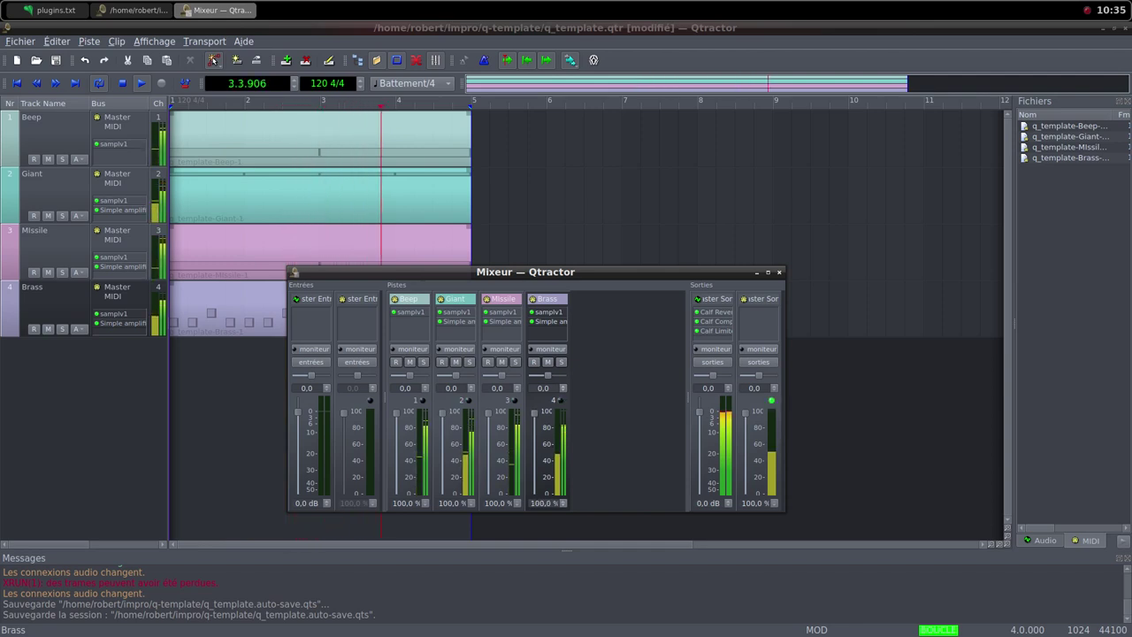
# - Set the Brass track's Simple amplifier gain to about 9.352 dB and close the plugin window
pyautogui.doubleClick(547, 321)
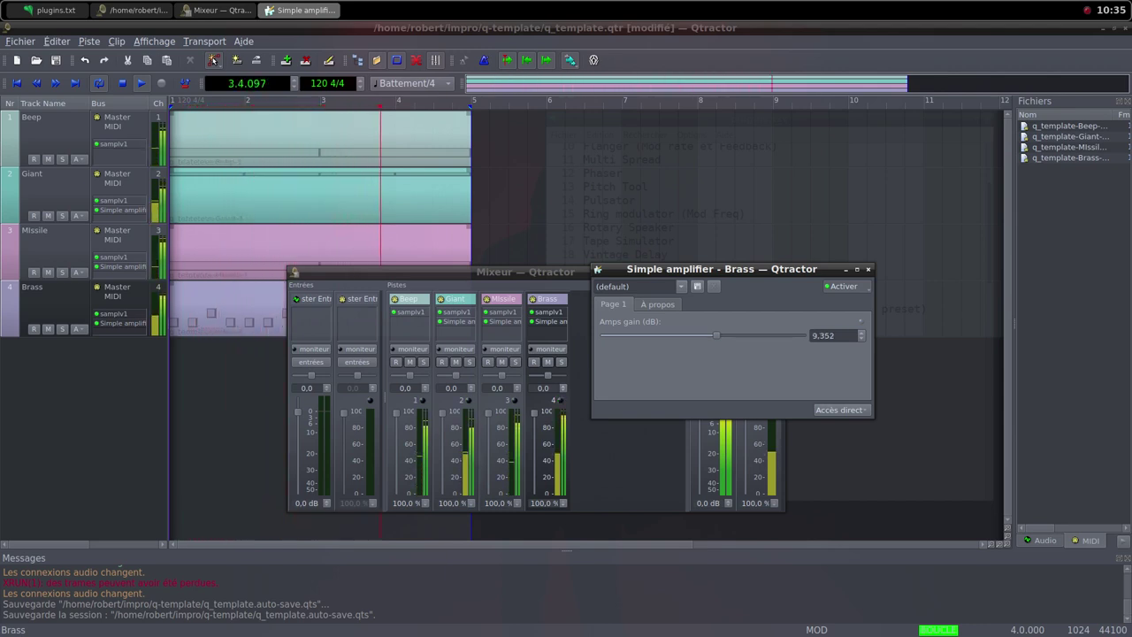
pyautogui.press('Escape')
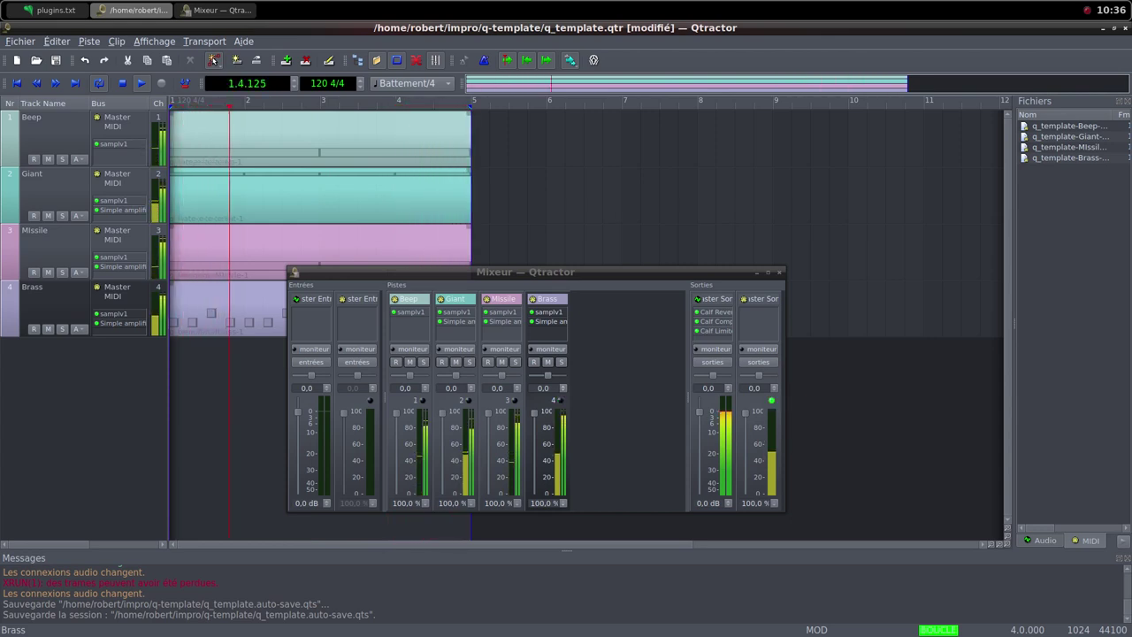
# - Switch to plugins.txt and view the start of the plugin list
pyautogui.click(548, 321)
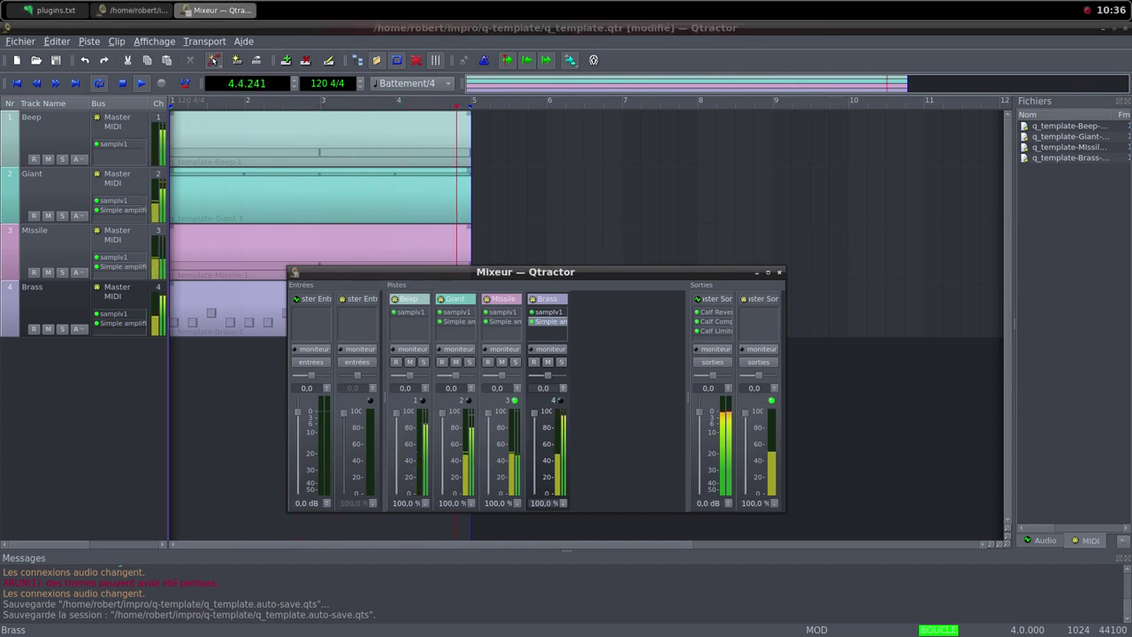
pyautogui.hotkey('alt', 'Tab')
pyautogui.scroll(3, 770, 318)
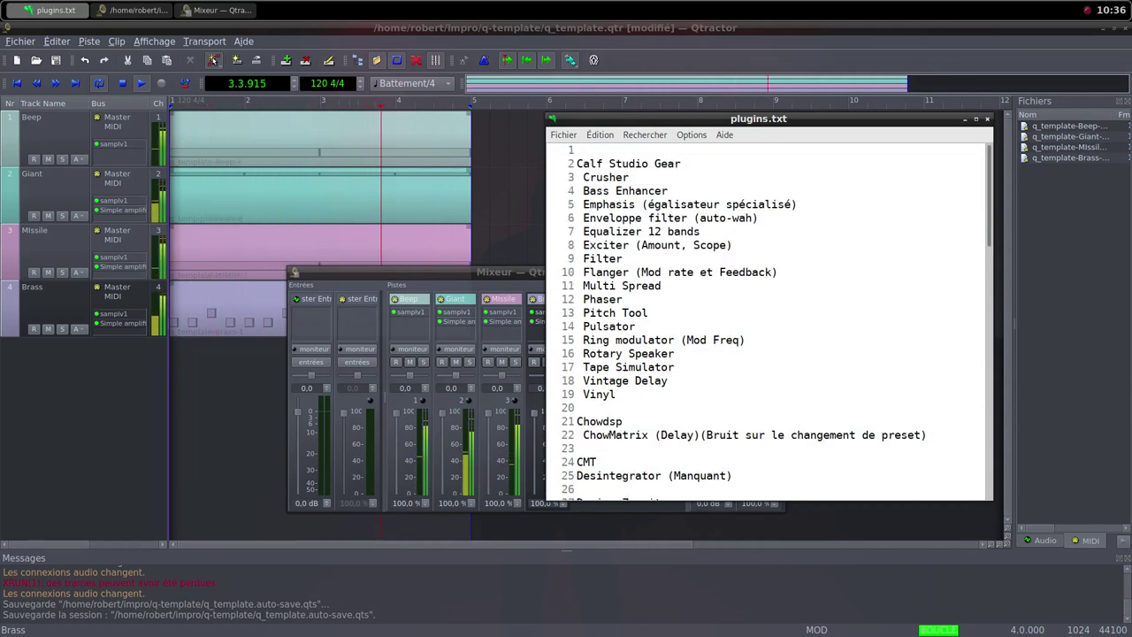
# - Read further down the plugin list to the Infamous, Invada and LSP sections to choose an effect
pyautogui.scroll(-2, 770, 318)
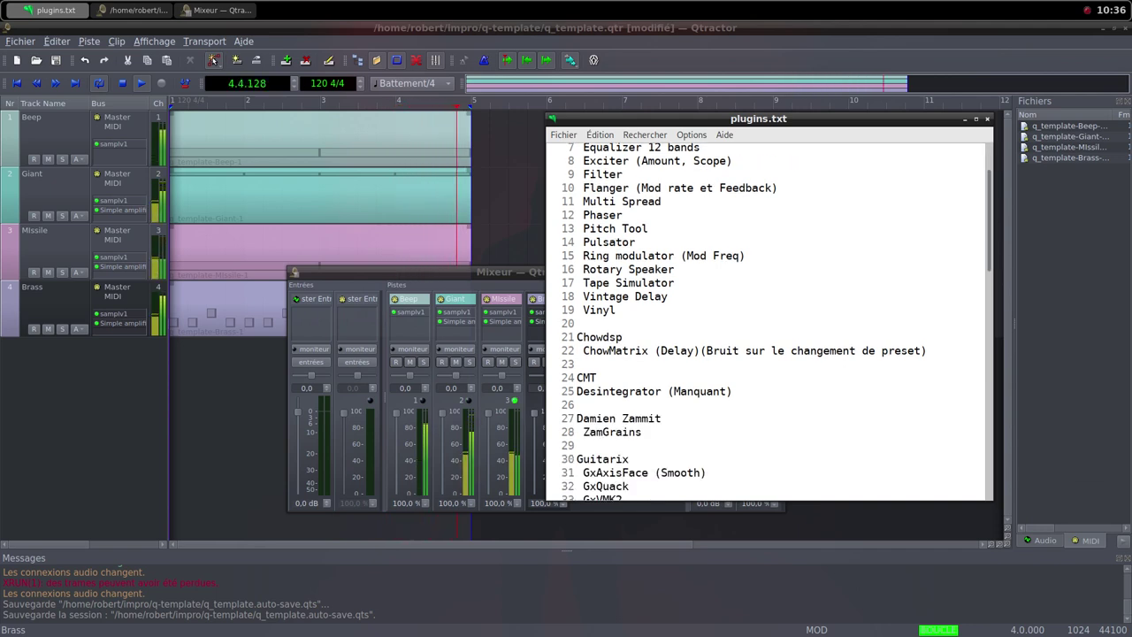
pyautogui.scroll(-1, 770, 318)
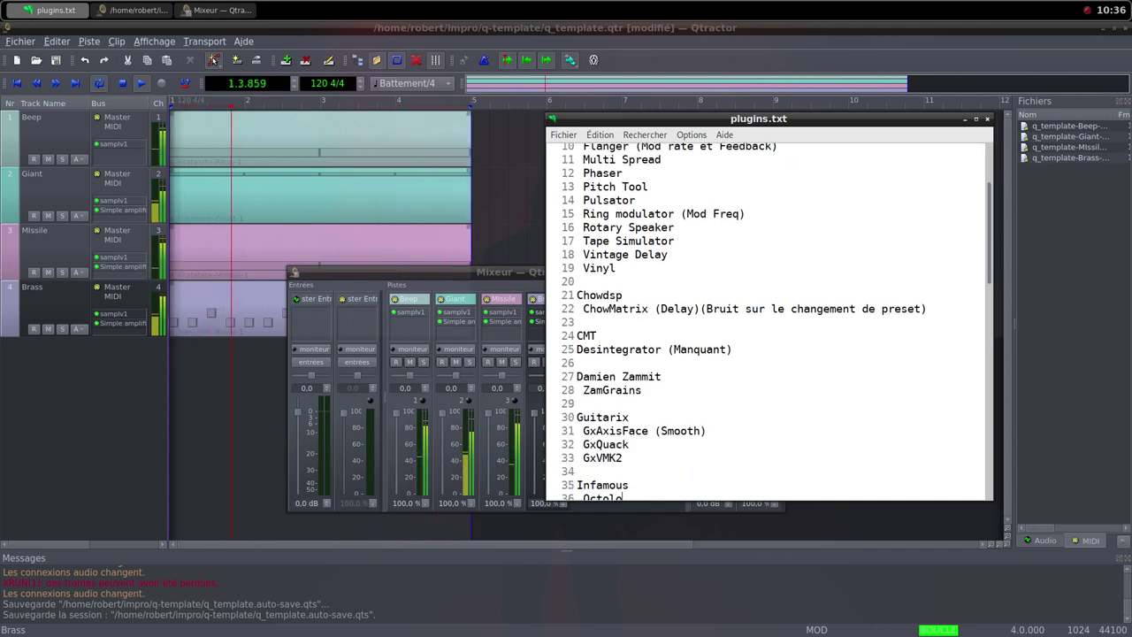
pyautogui.scroll(-1, 770, 318)
pyautogui.scroll(-1, 770, 318)
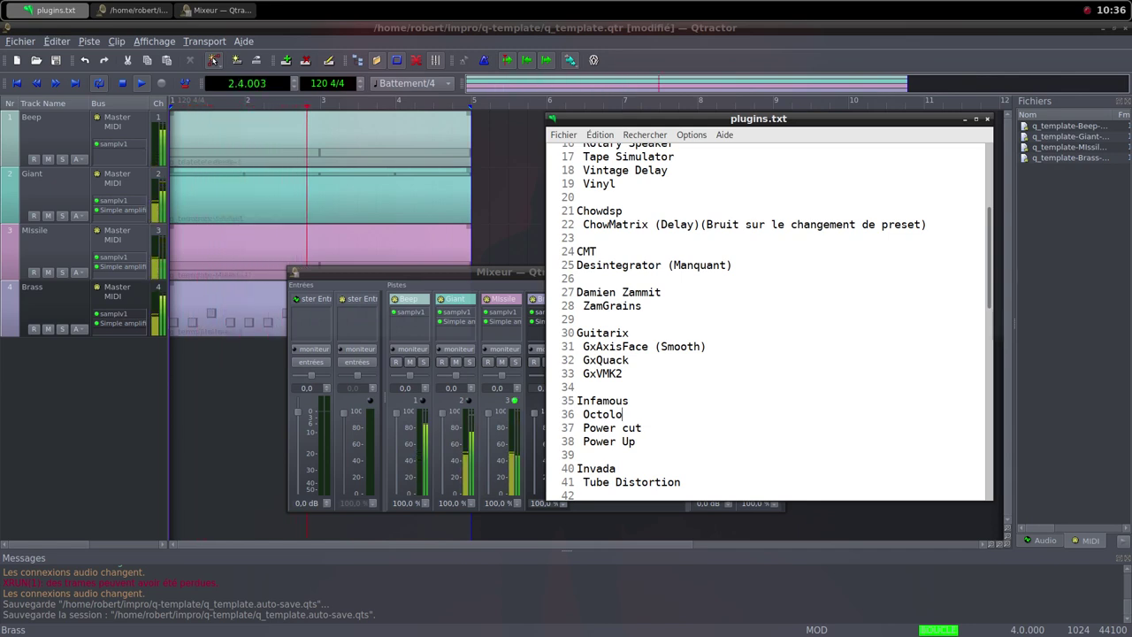
pyautogui.scroll(-1, 767, 318)
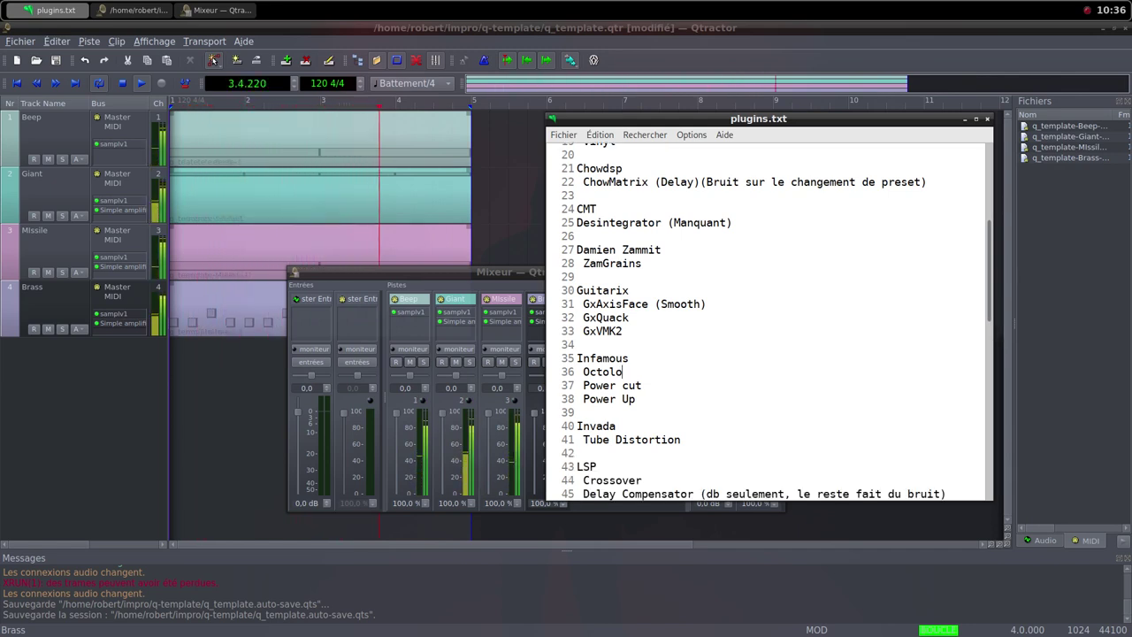
# - Lower the Brass track's volume to 0 % and add the LV2 plugin "the infamous octolo" to its plugin chain
pyautogui.click(536, 332)
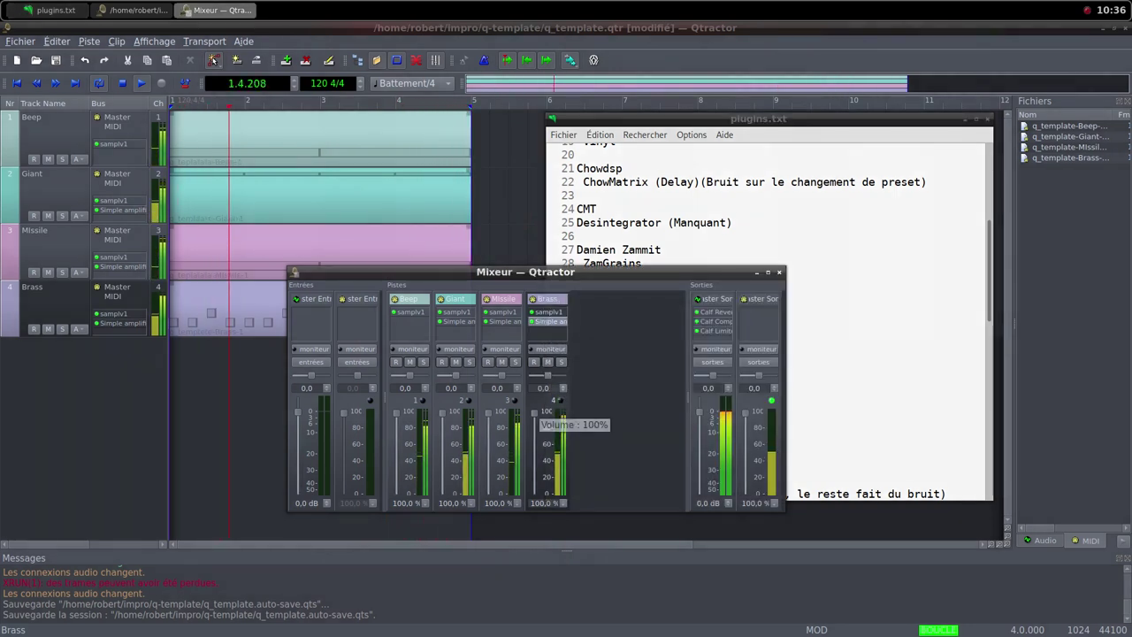
pyautogui.moveTo(534, 413); pyautogui.dragTo(535, 492)
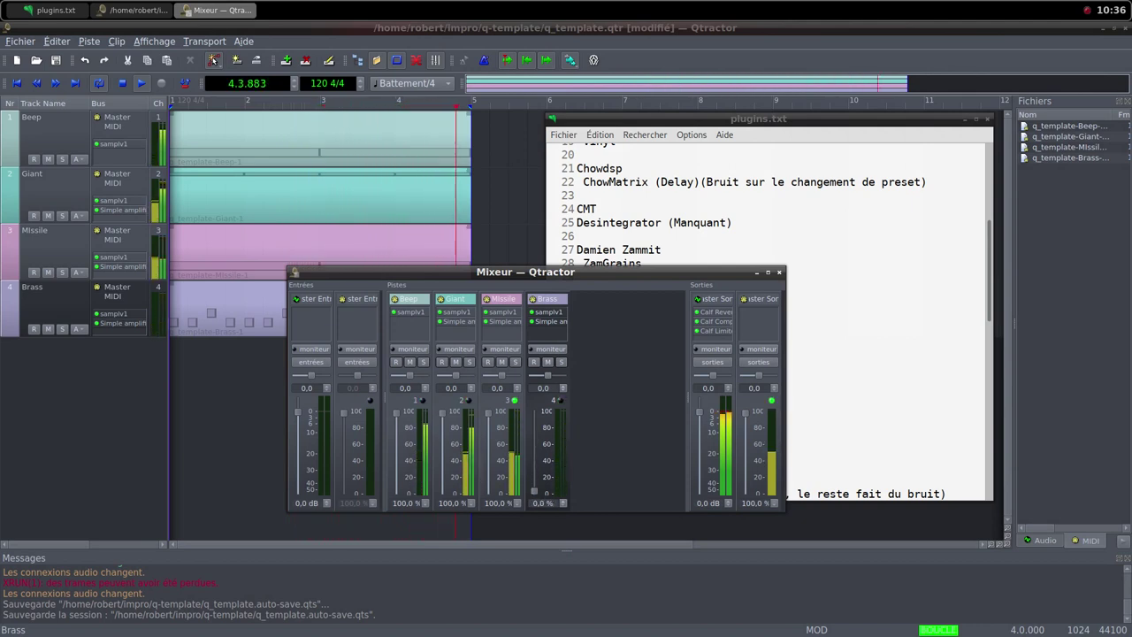
pyautogui.rightClick(549, 334)
pyautogui.click(584, 343)
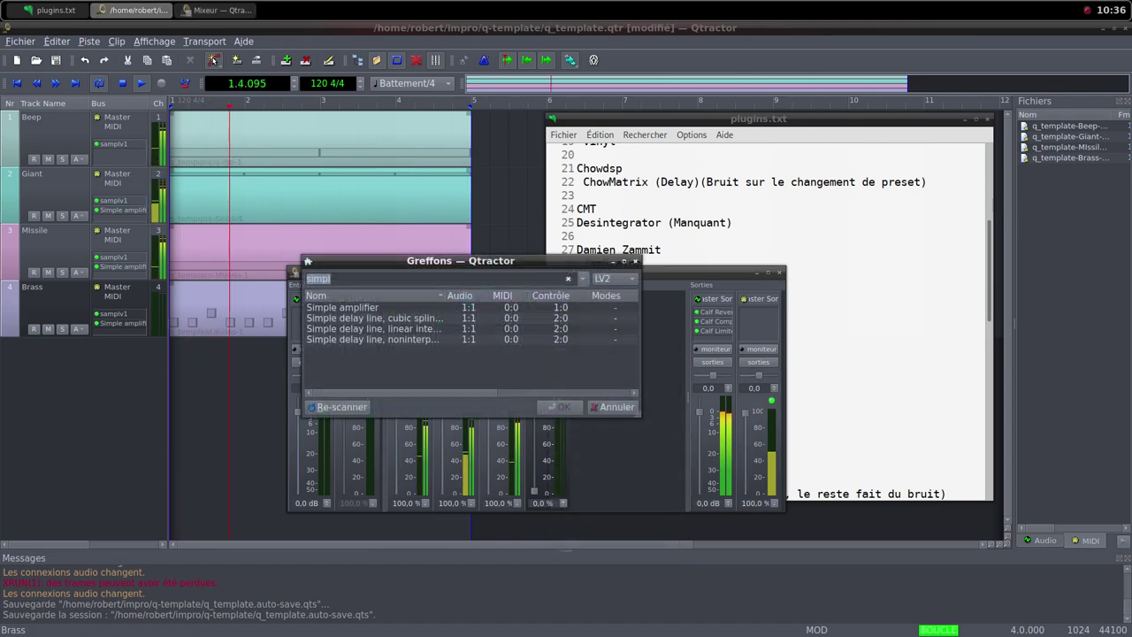
pyautogui.write('oc')
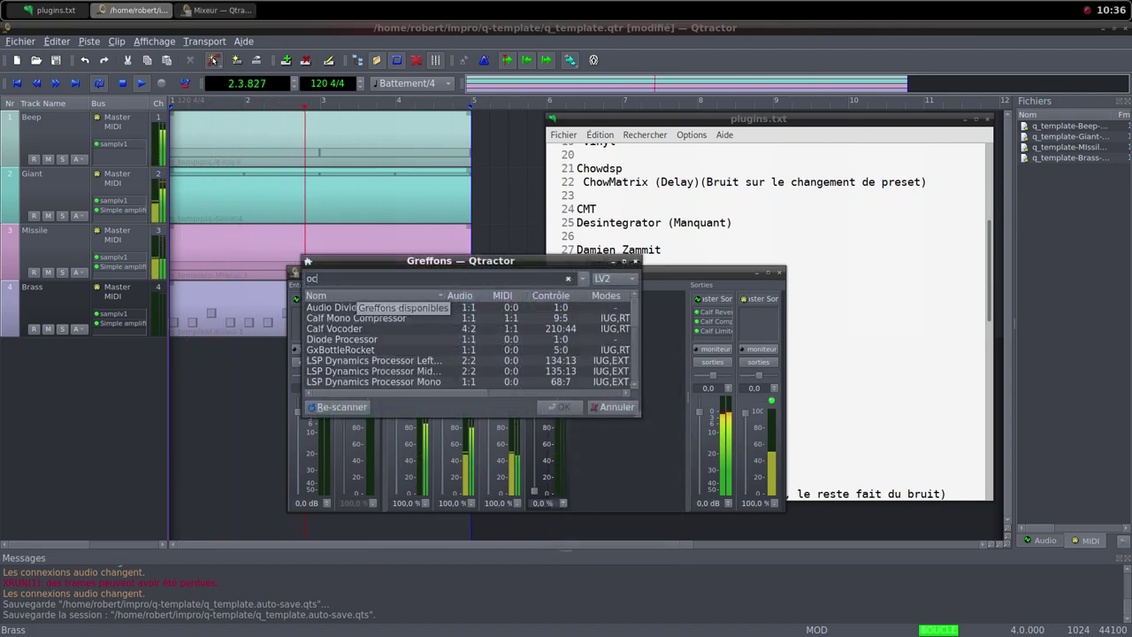
pyautogui.write('to')
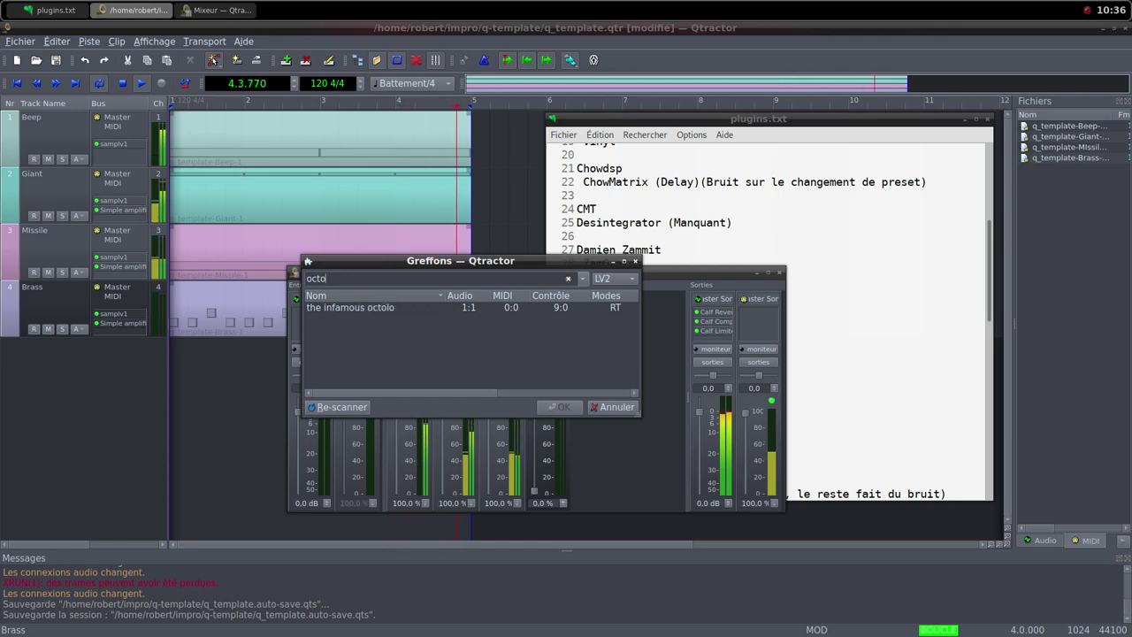
pyautogui.doubleClick(350, 306)
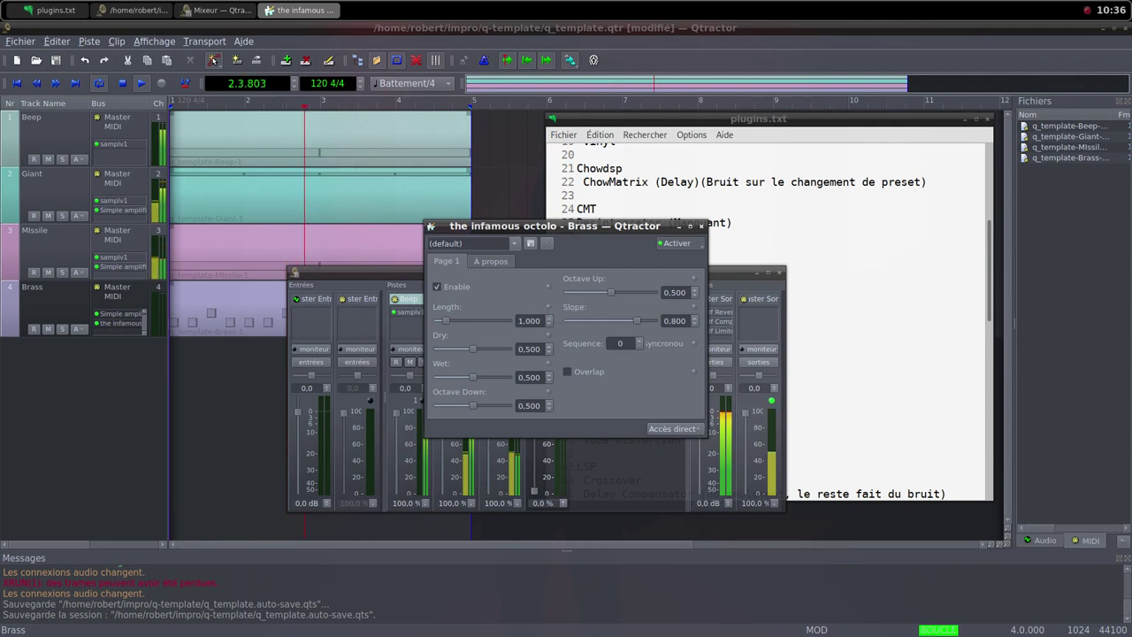
# - Move the octolo window clear of the mixer's track strips and raise the Brass volume back to 100 %
pyautogui.moveTo(554, 227); pyautogui.dragTo(697, 230)
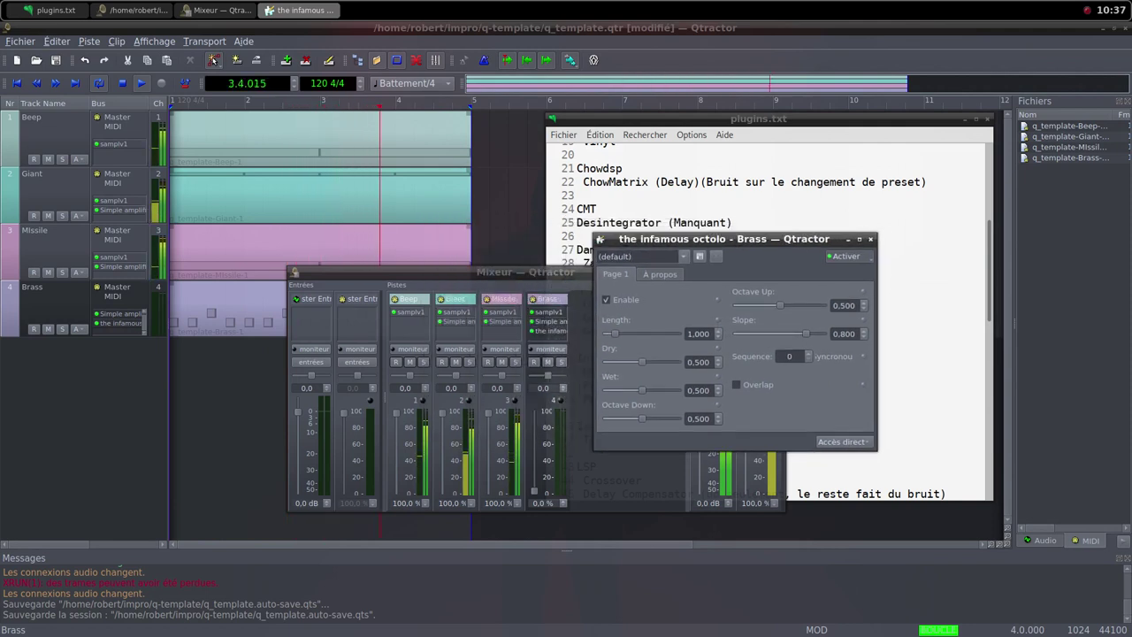
pyautogui.moveTo(534, 491); pyautogui.dragTo(534, 451)
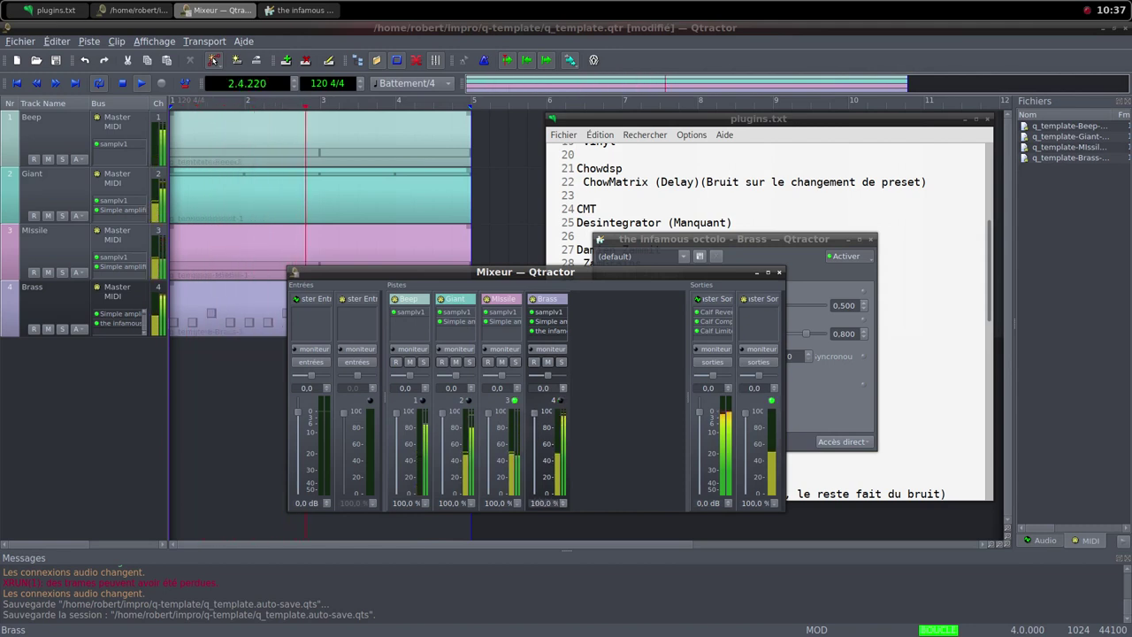
pyautogui.hotkey('alt', 'Tab')
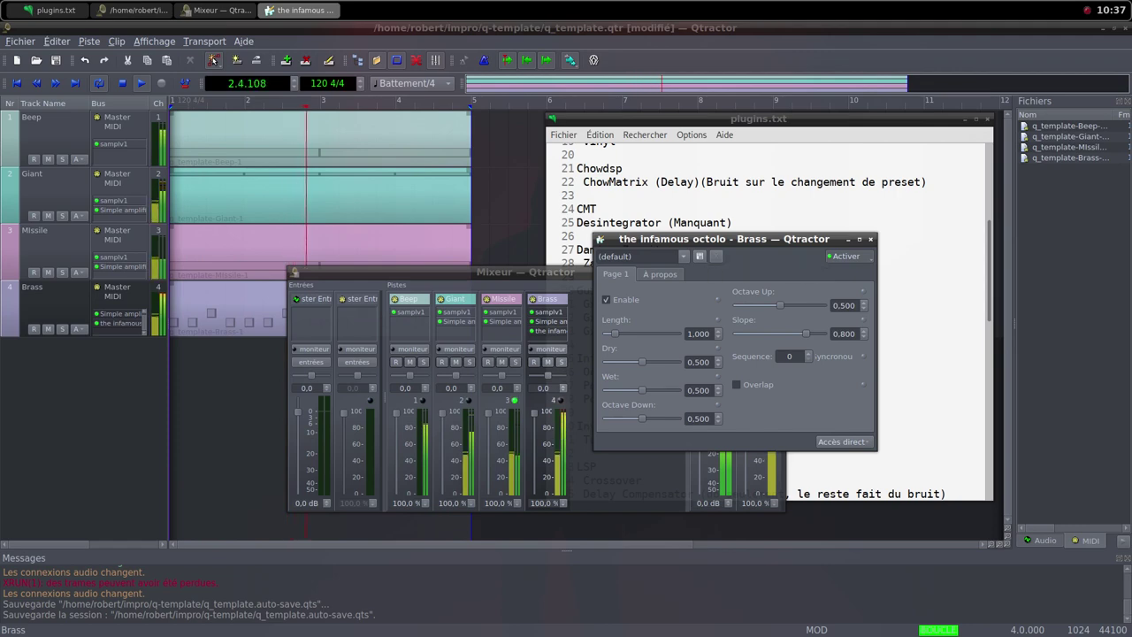
pyautogui.moveTo(712, 239)
pyautogui.mouseDown()
pyautogui.moveTo(772, 315)
pyautogui.moveTo(732, 249)
pyautogui.moveTo(715, 250)
pyautogui.mouseUp()
pyautogui.hotkey('alt', 'Tab')
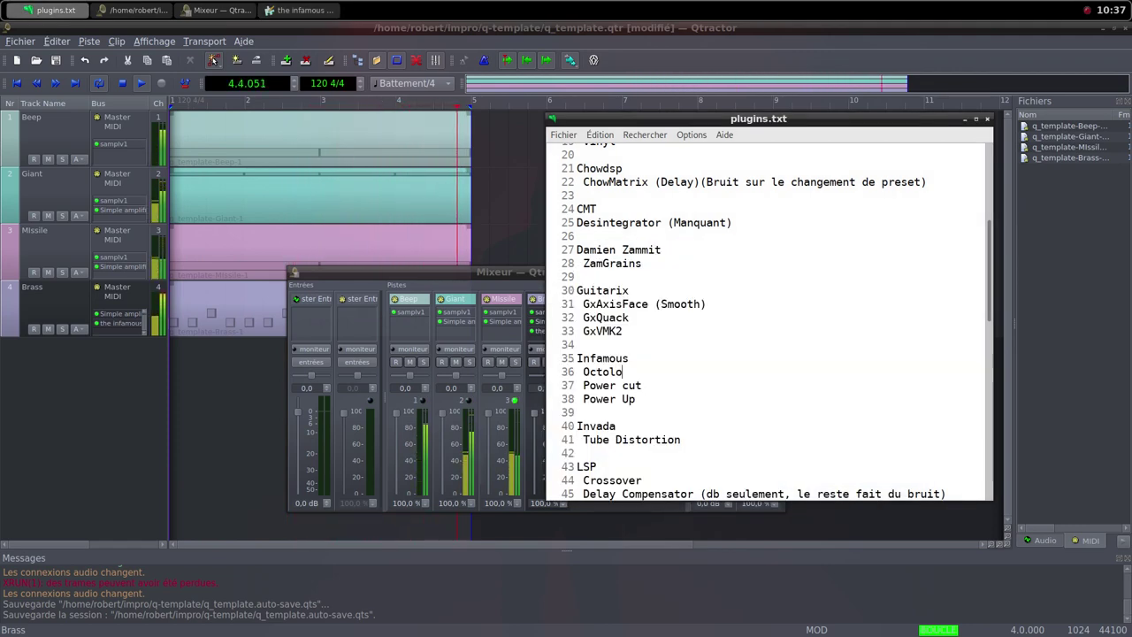
pyautogui.hotkey('alt', 'Tab')
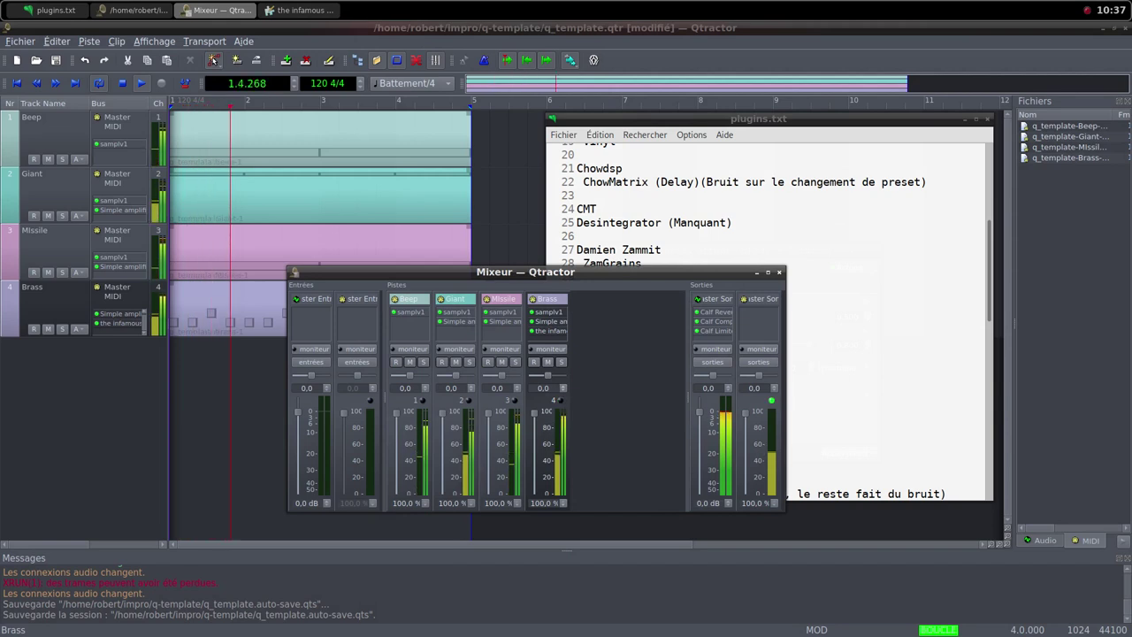
# - Set the octolo Length to about 2.783 and lower the MIssile track's volume to 0 %
pyautogui.hotkey('alt', 'Tab')
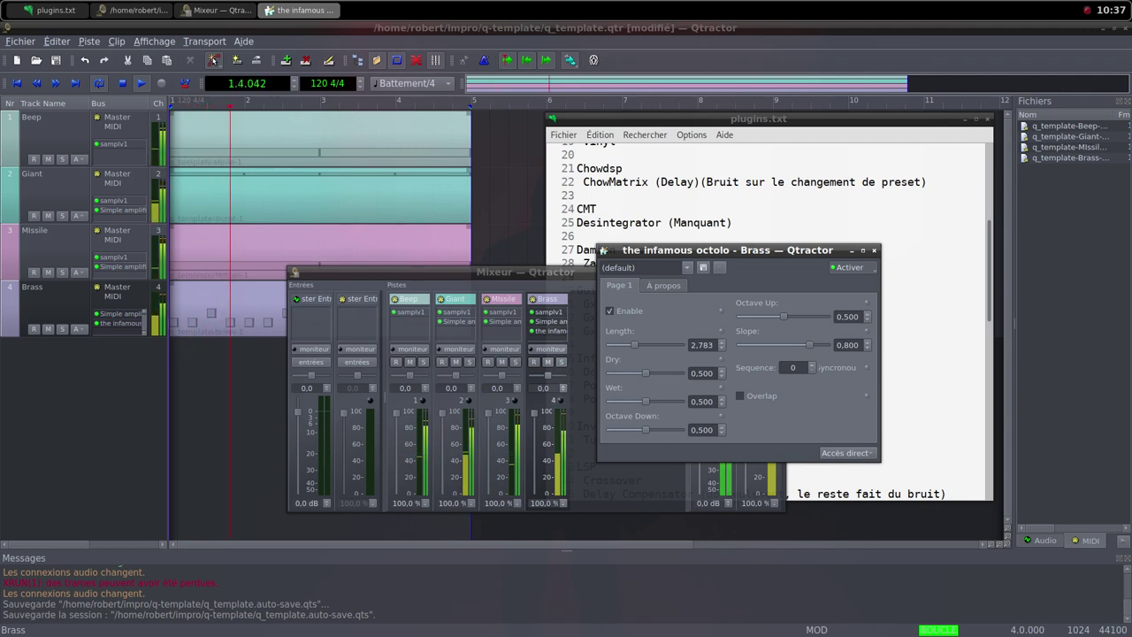
pyautogui.hotkey('alt', 'Tab')
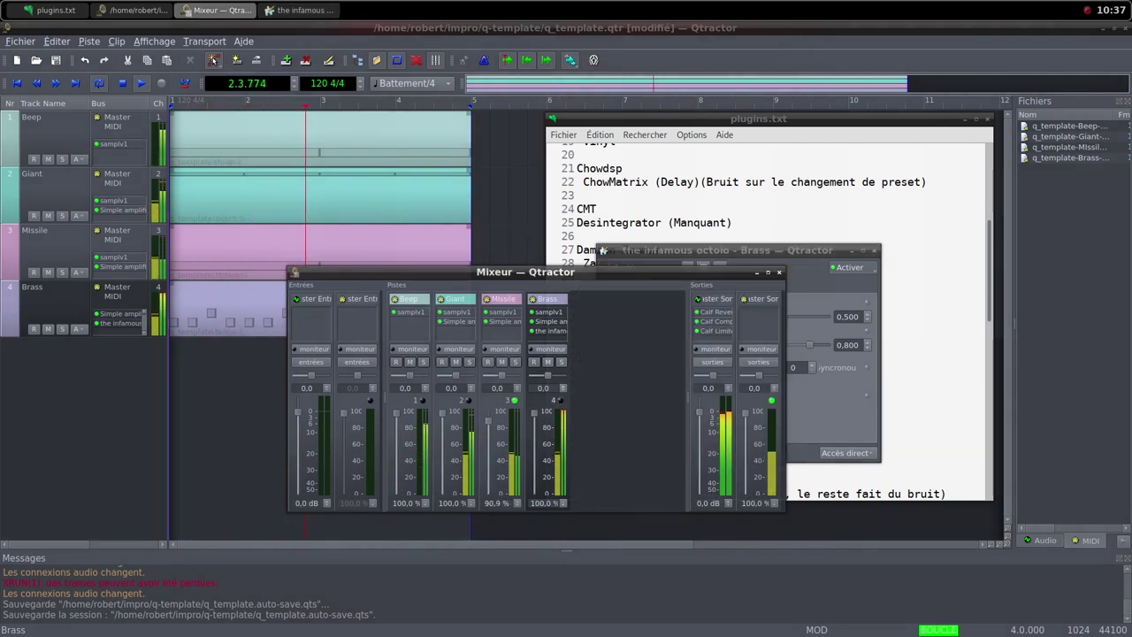
pyautogui.moveTo(489, 438); pyautogui.dragTo(488, 491)
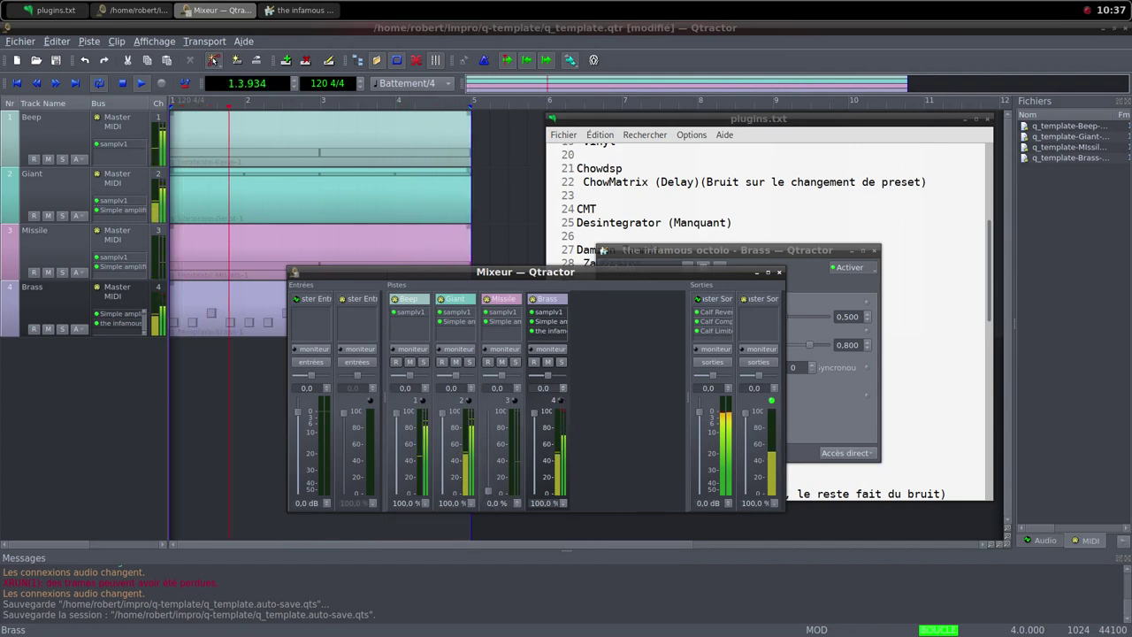
# - Set the octolo Length to 1, close the plugin window and lower the Giant track's volume to 0 %
pyautogui.hotkey('alt', 'Tab')
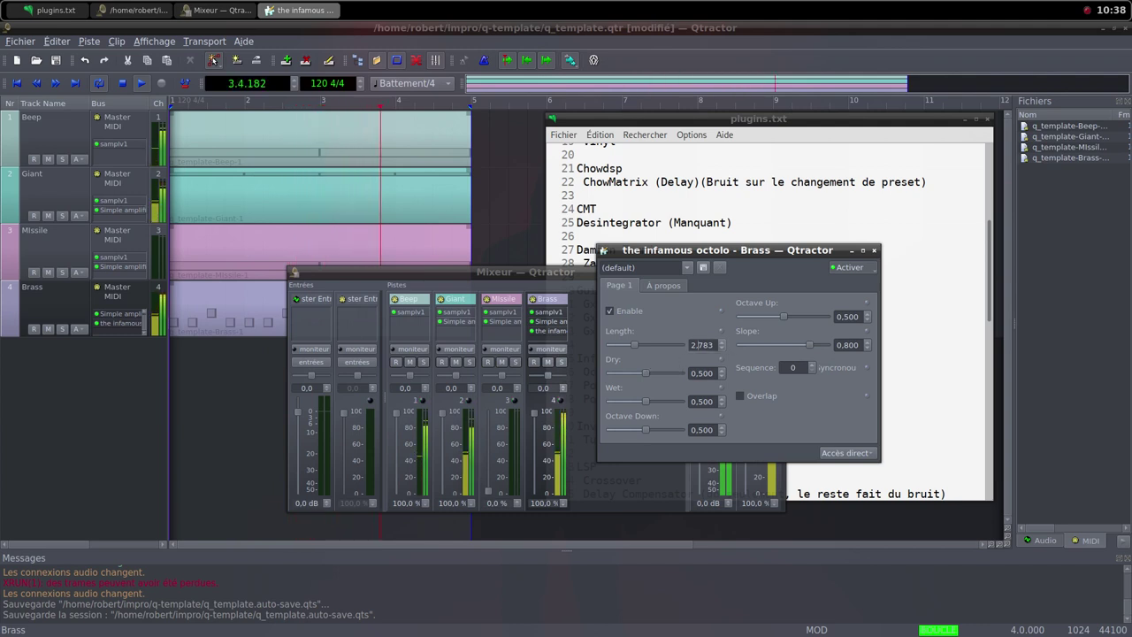
pyautogui.moveTo(703, 345); pyautogui.dragTo(690, 345)
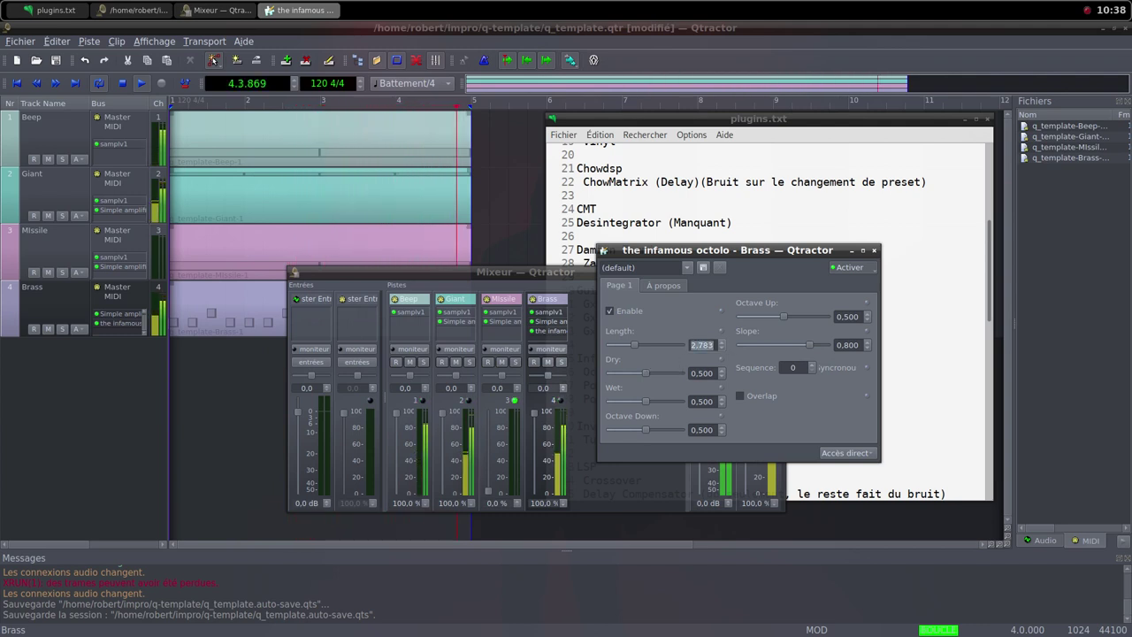
pyautogui.write('1')
pyautogui.press('Return')
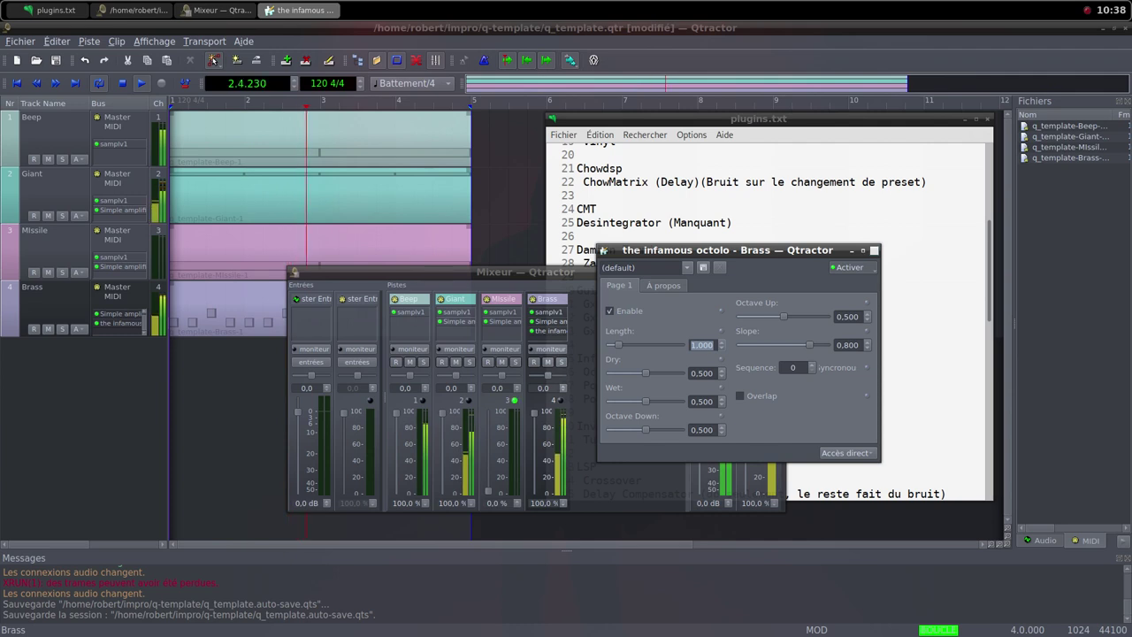
pyautogui.click(874, 250)
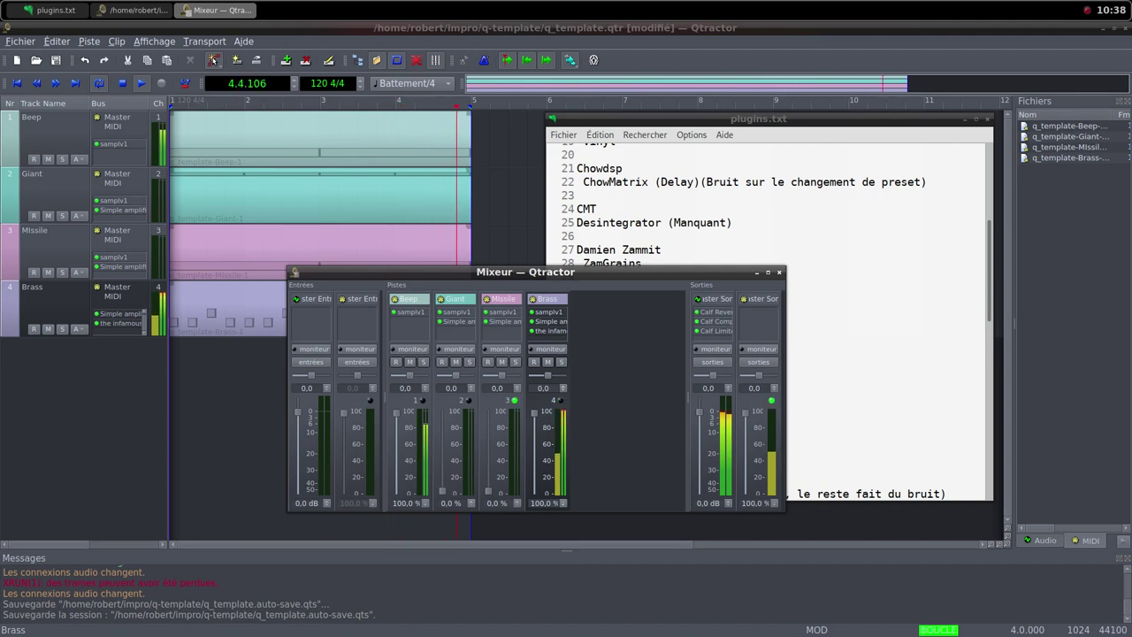
# - Set the Brass track's Simple amplifier gain to about 5.614 dB and close the plugin window
pyautogui.moveTo(535, 418)
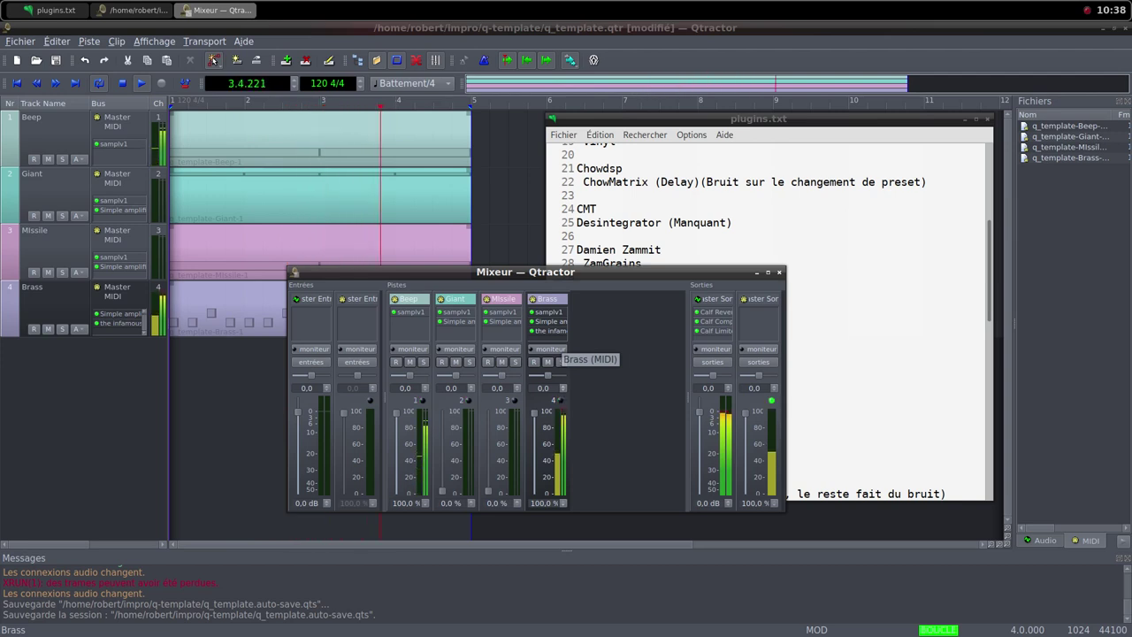
pyautogui.doubleClick(549, 321)
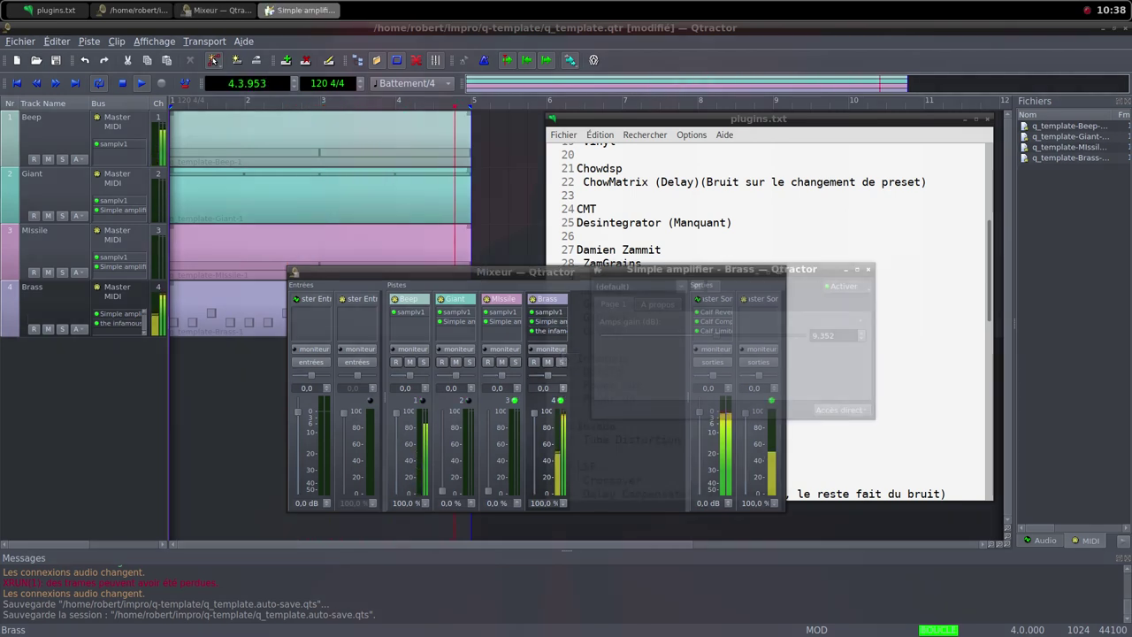
pyautogui.moveTo(716, 335); pyautogui.dragTo(710, 335)
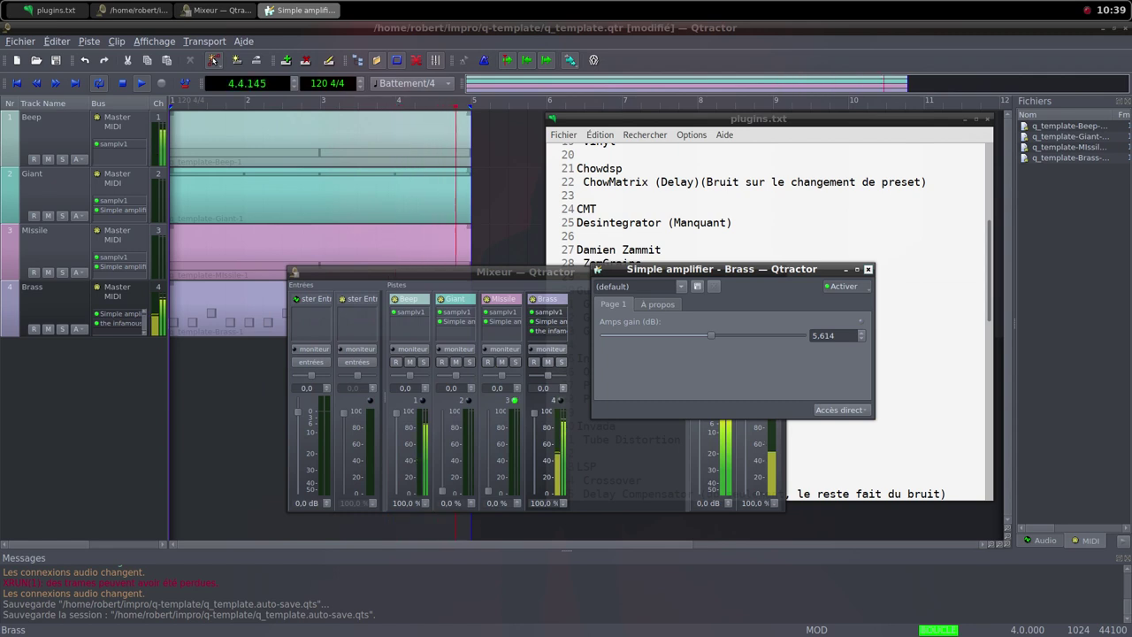
pyautogui.click(868, 269)
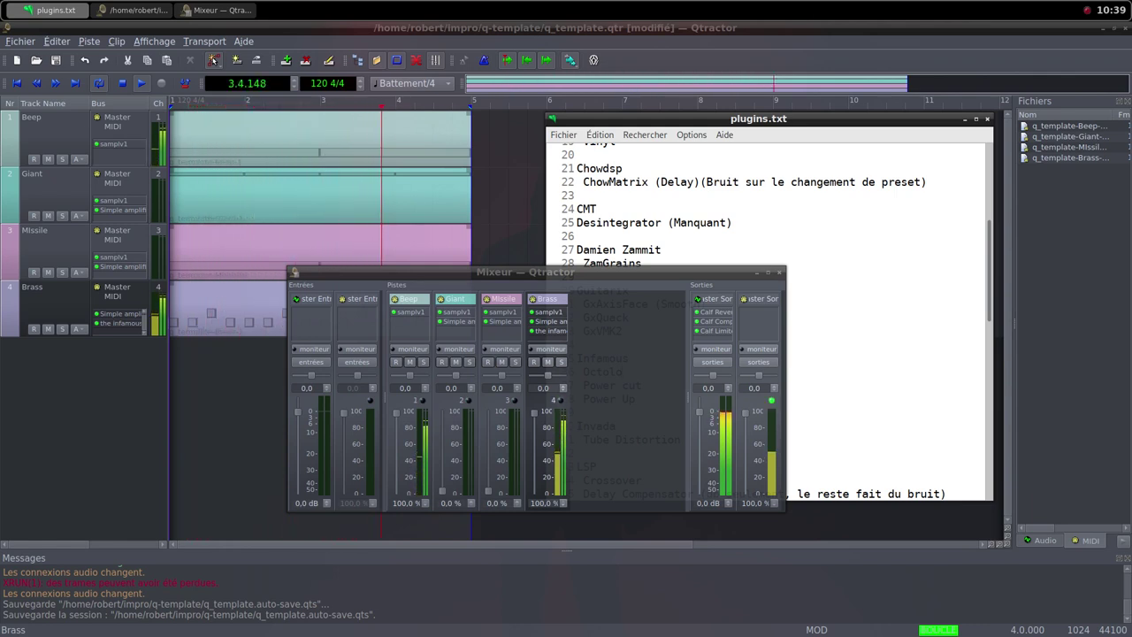
# - Set the Brass and Beep volumes to 0 % and Giant's to 100 %, consulting the plugin list down to the Rakarrak section
pyautogui.hotkey('alt', 'Tab')
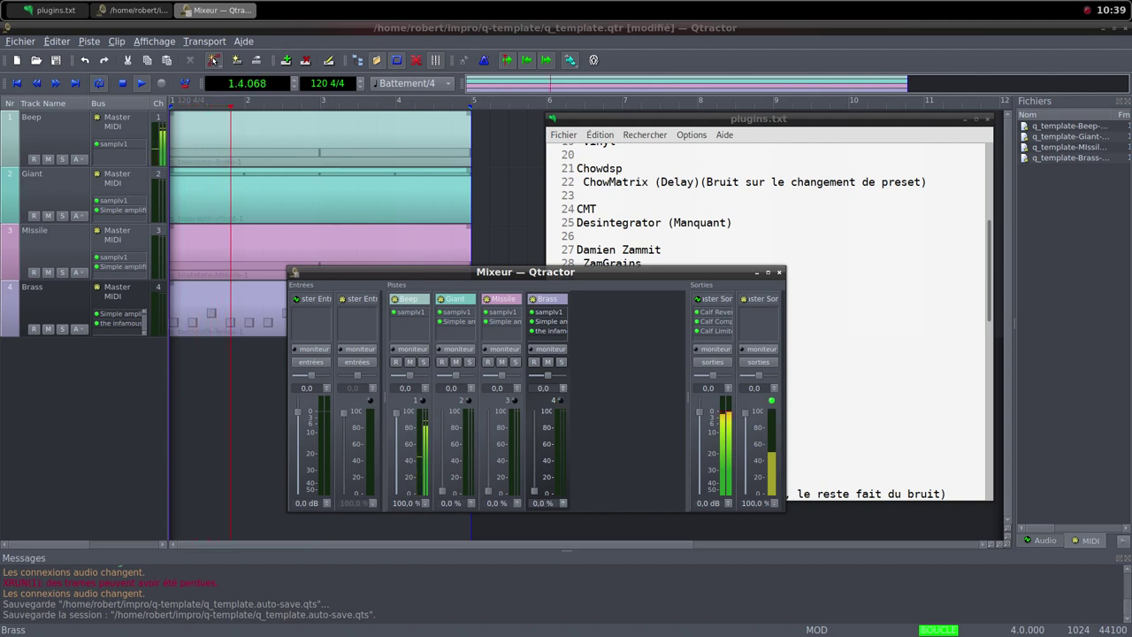
pyautogui.moveTo(536, 461)
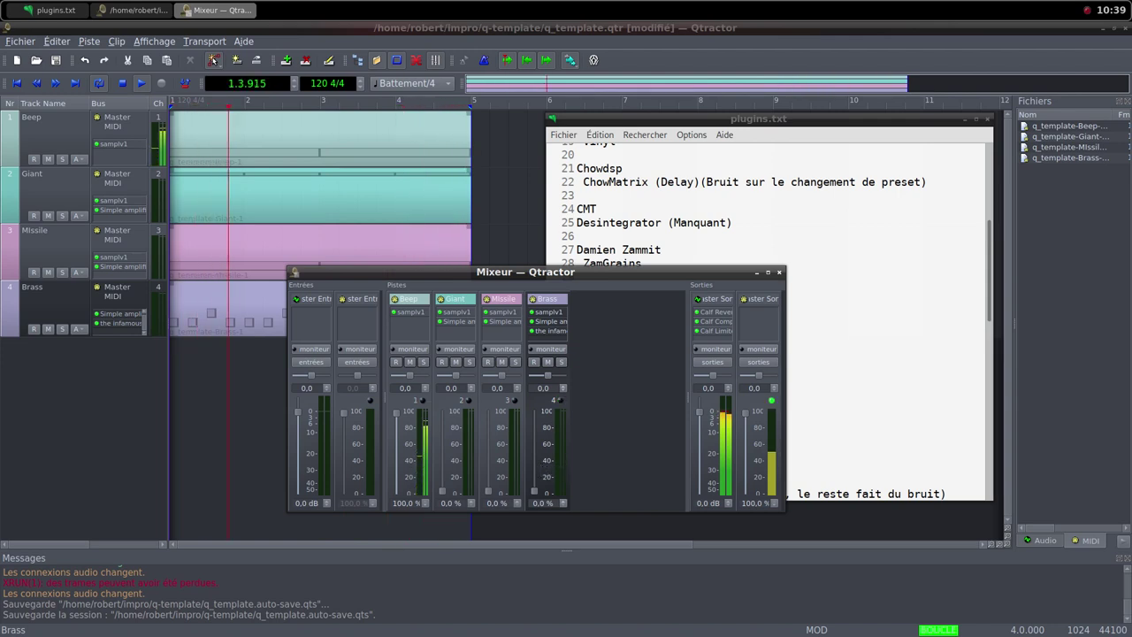
pyautogui.hotkey('alt', 'Tab')
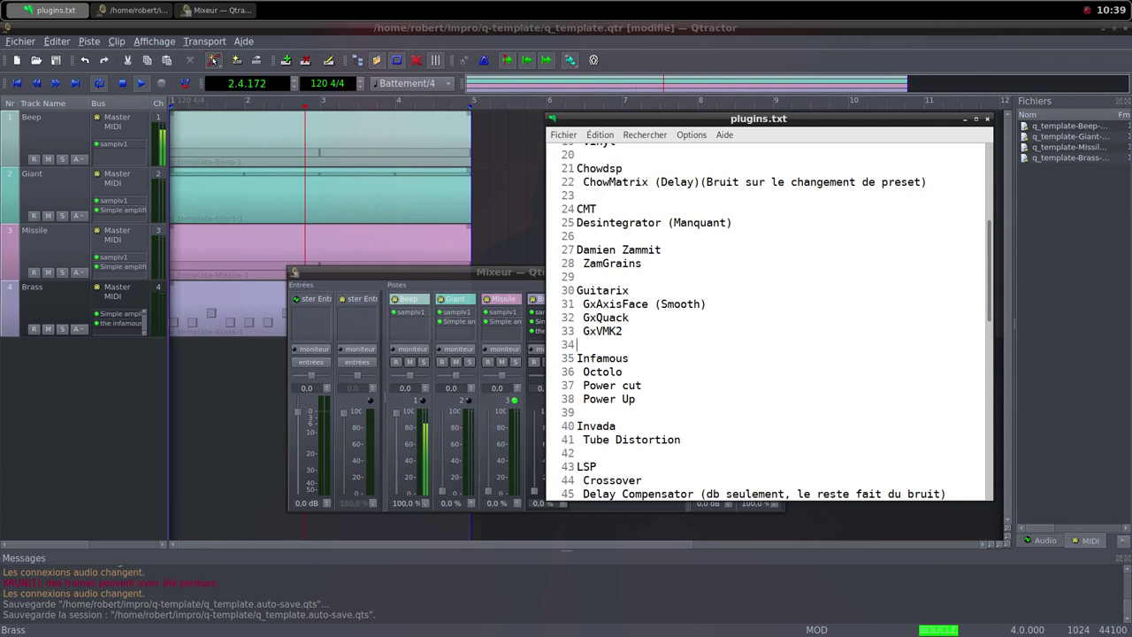
pyautogui.scroll(-3, 770, 318)
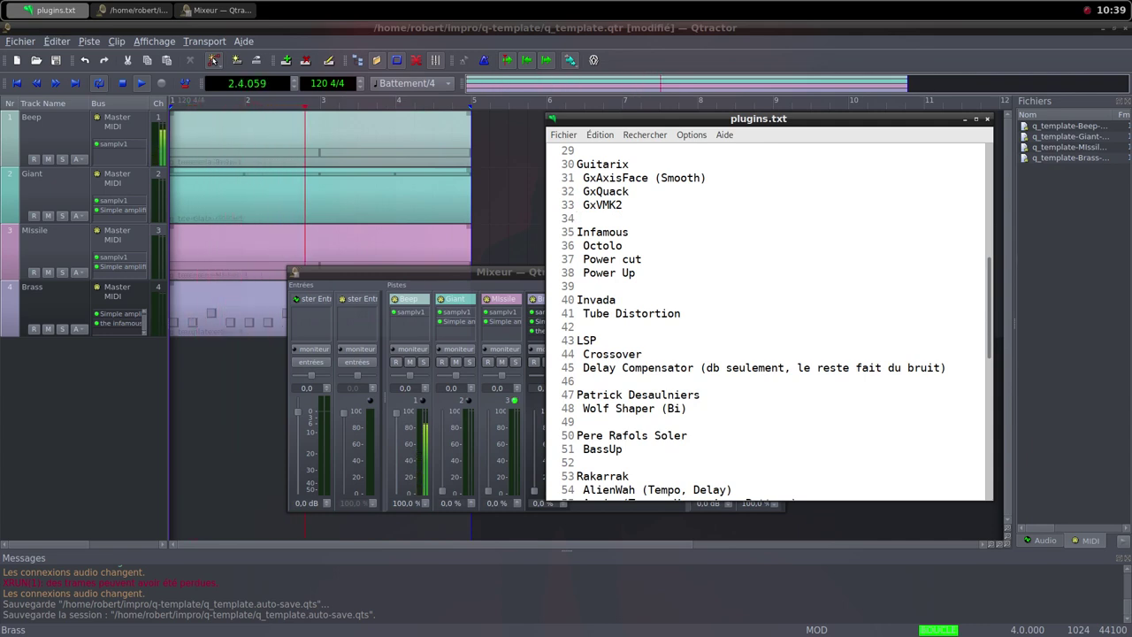
pyautogui.hotkey('alt', 'Tab')
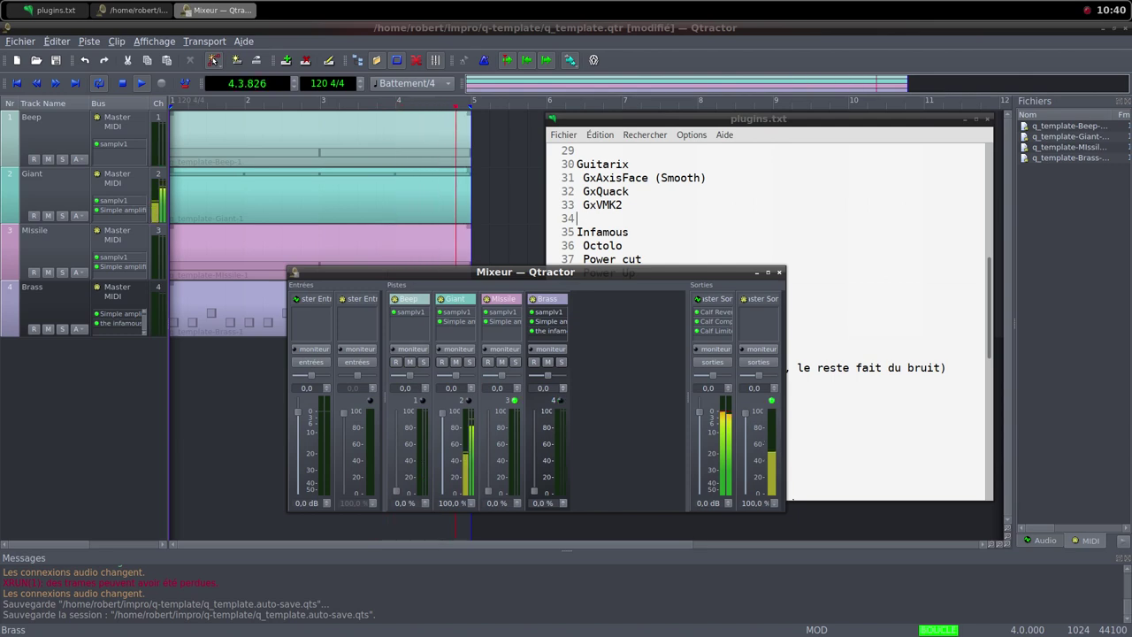
# - Add the Wolf Shaper plugin to the Beep track and bow its transfer curve upward at the midpoint
pyautogui.rightClick(409, 329)
pyautogui.click(433, 339)
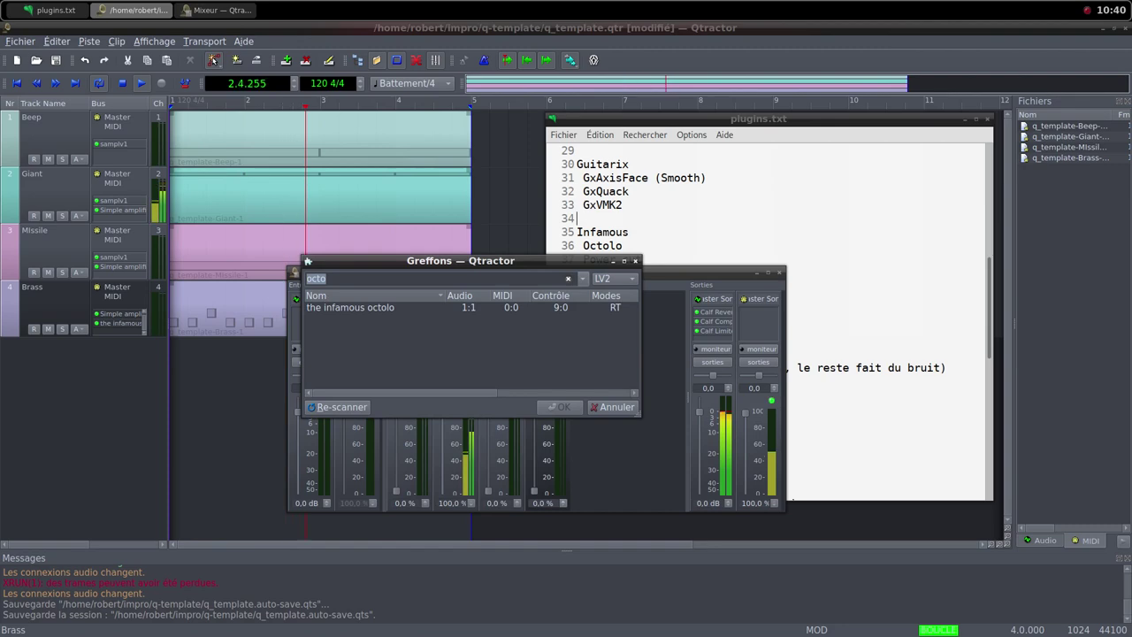
pyautogui.press('BackSpace')
pyautogui.write('wol')
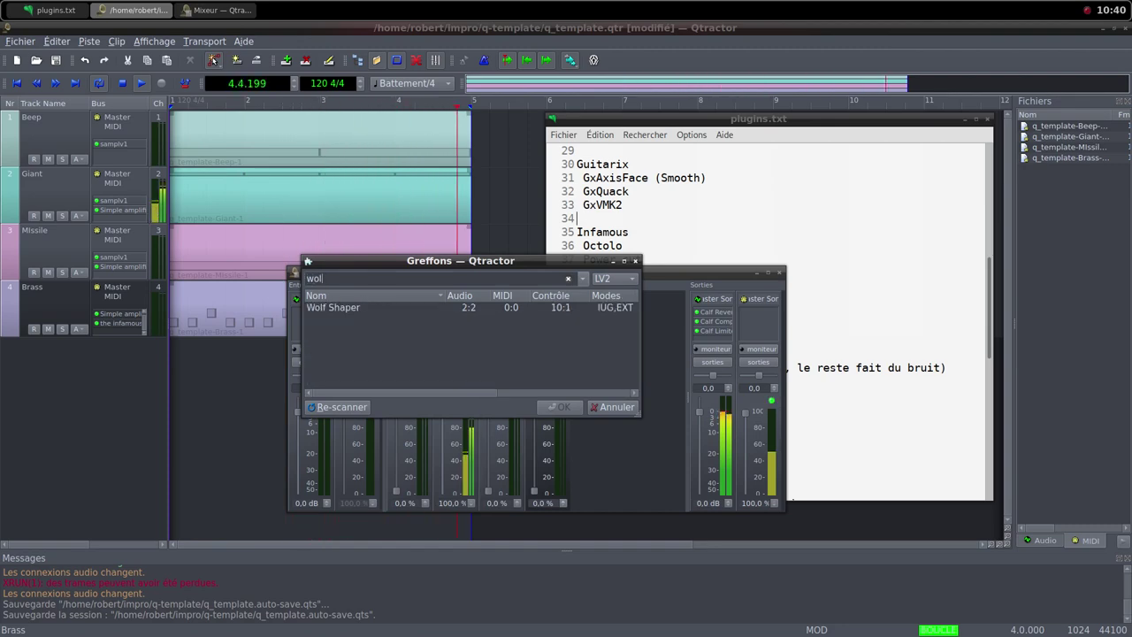
pyautogui.doubleClick(333, 307)
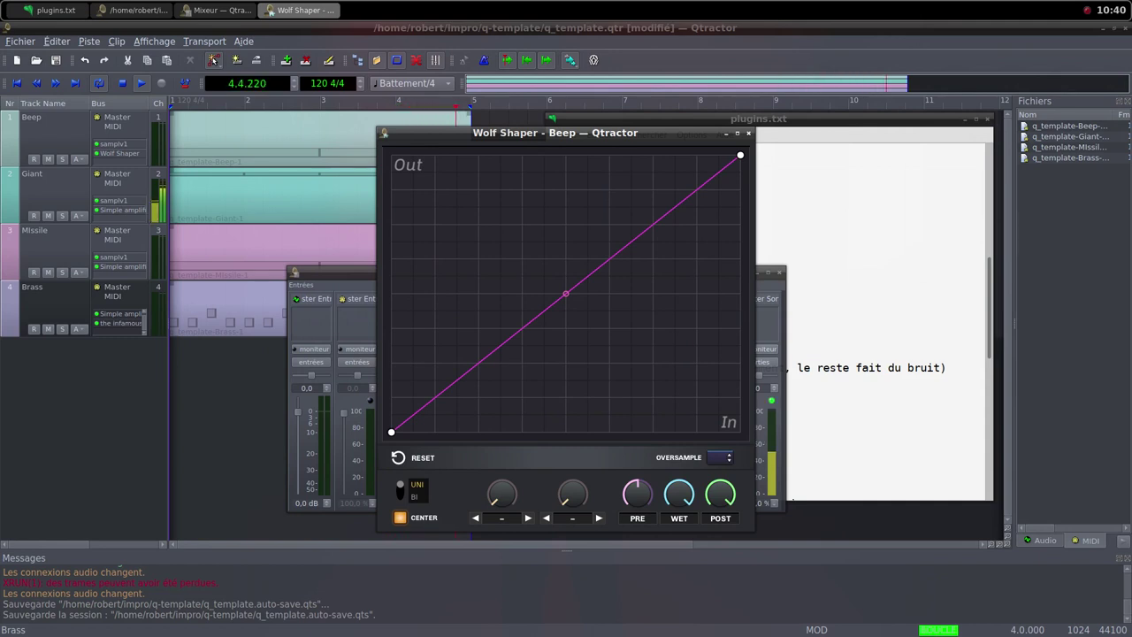
pyautogui.moveTo(566, 292); pyautogui.dragTo(566, 251)
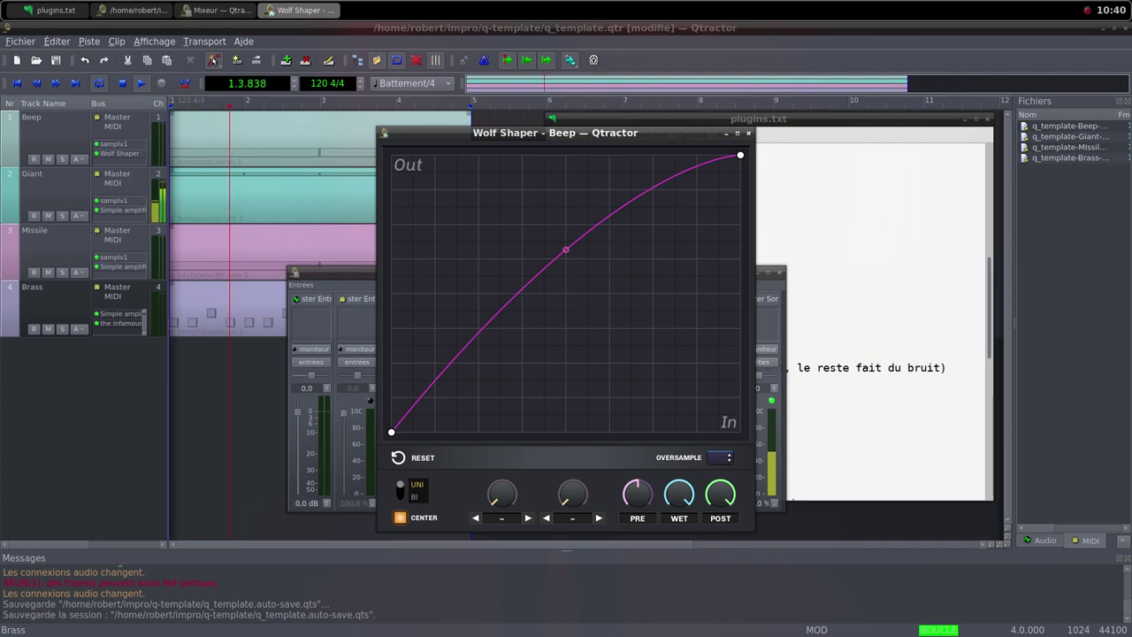
# - Switch Beep's Wolf Shaper to BI mode and bow its transfer curve further upward at the midpoint
pyautogui.hotkey('alt', 'Tab')
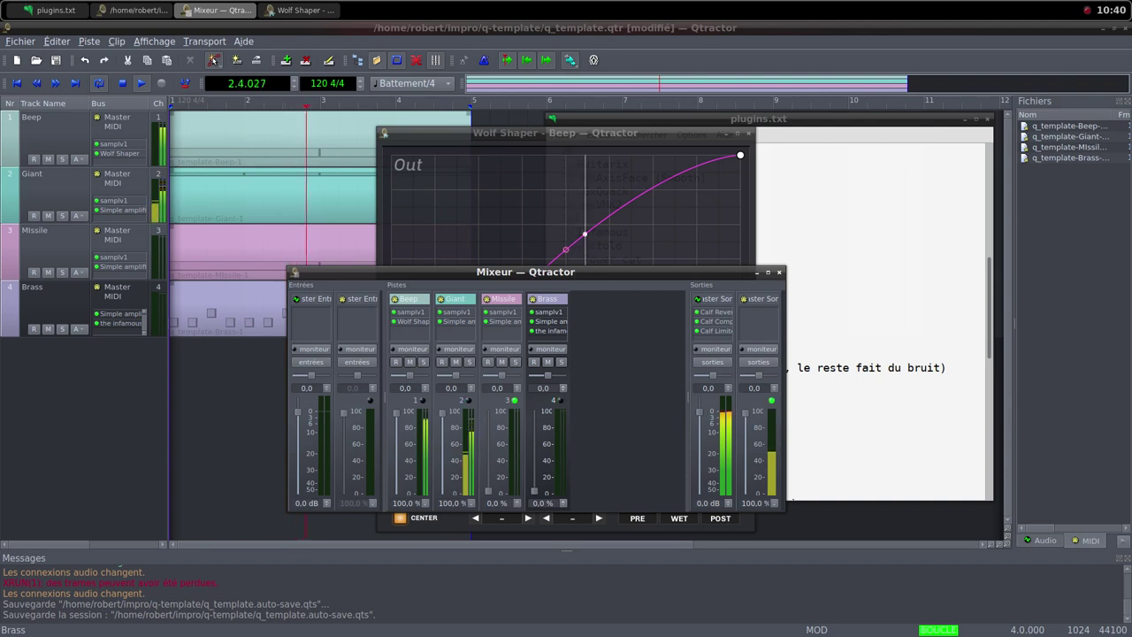
pyautogui.hotkey('alt', 'Tab')
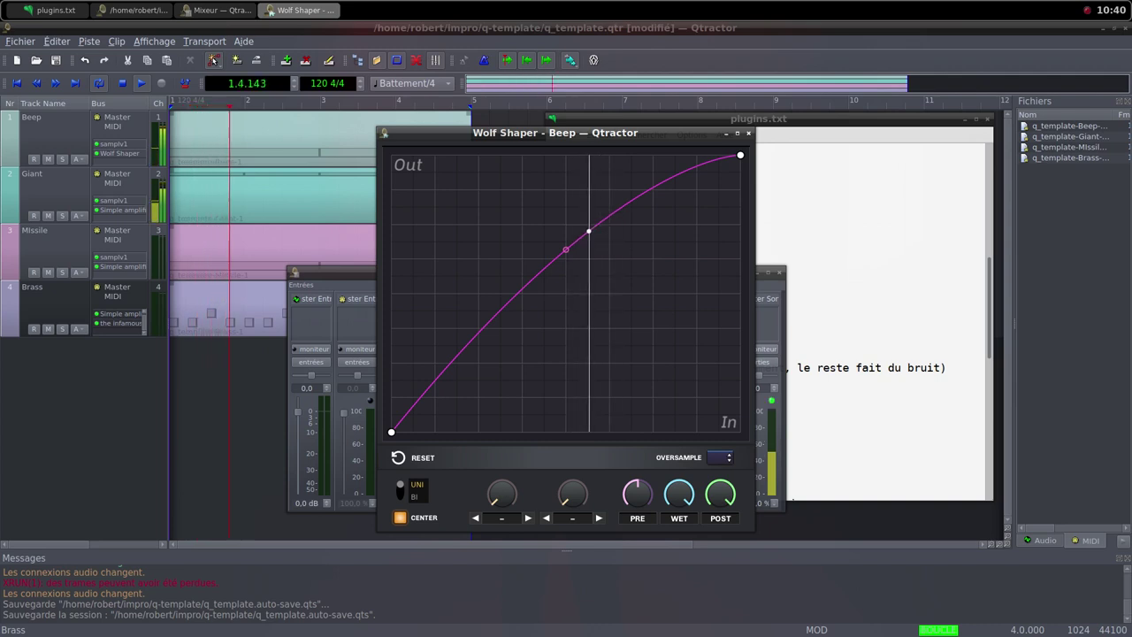
pyautogui.moveTo(565, 251); pyautogui.dragTo(566, 207)
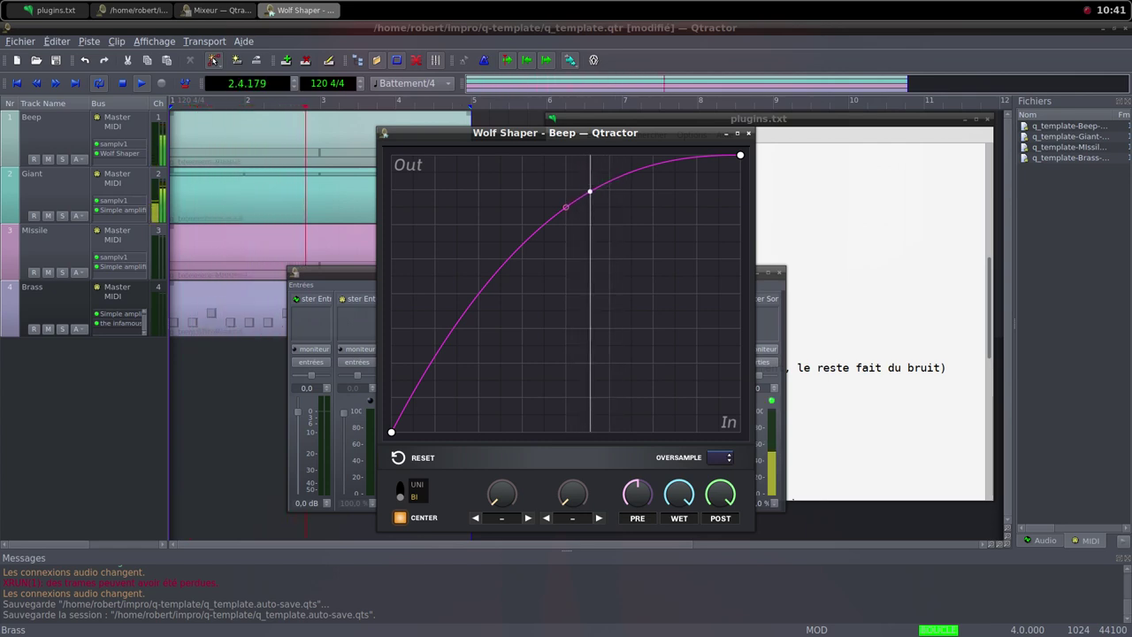
pyautogui.moveTo(566, 207); pyautogui.dragTo(566, 178)
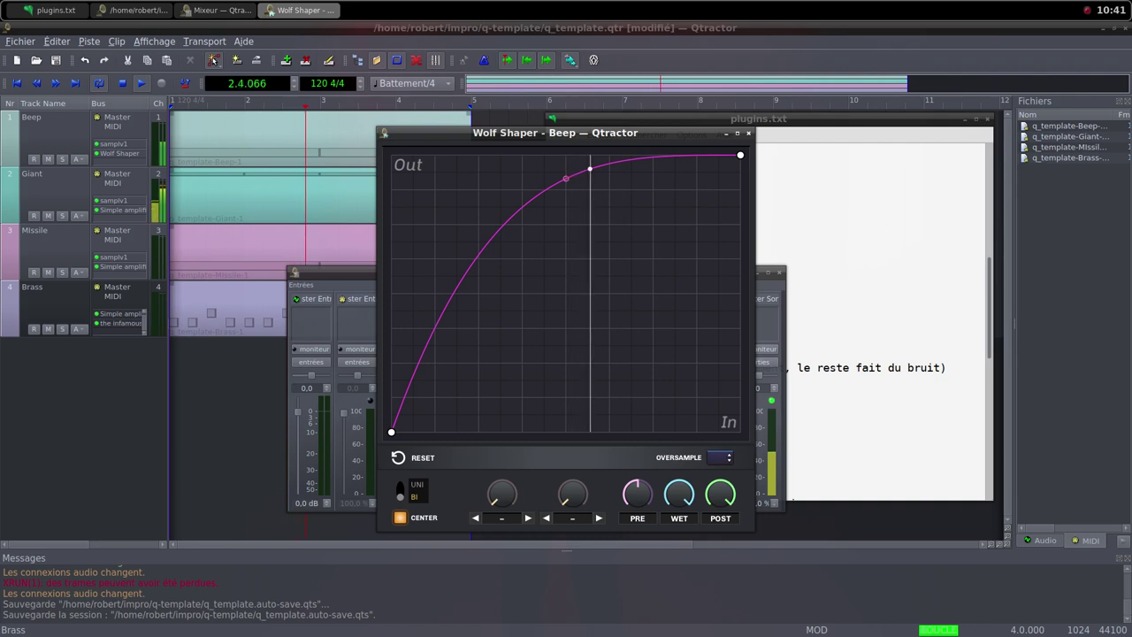
# - Add a point near each end of the Wolf Shaper curve, pull the upper one well down, and lower Giant's volume to 0 %
pyautogui.doubleClick(408, 382)
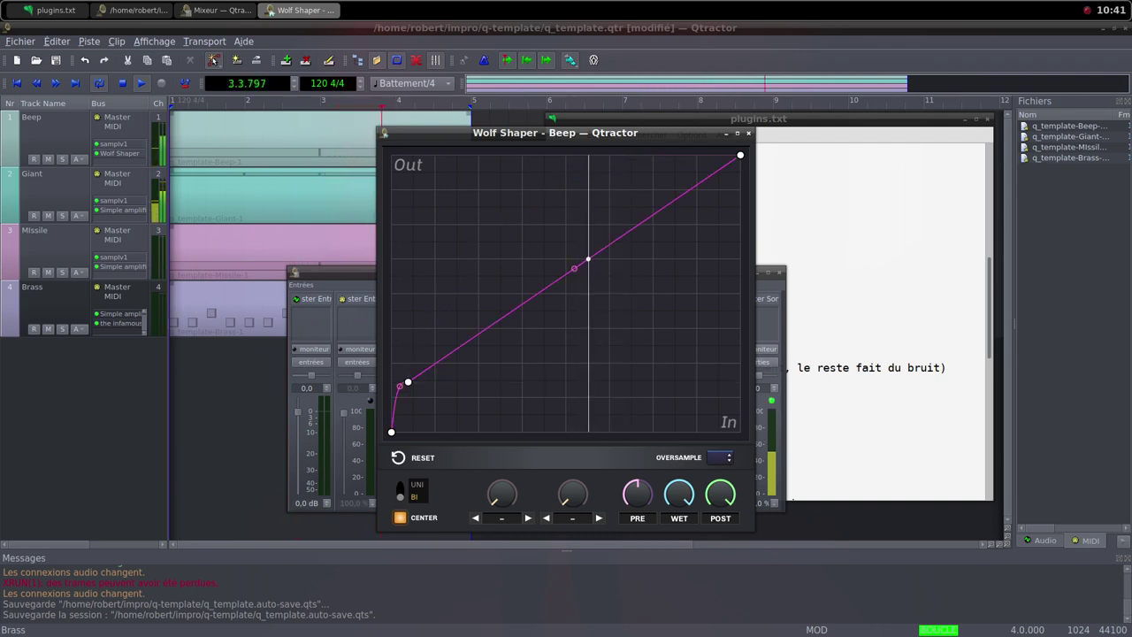
pyautogui.doubleClick(631, 227)
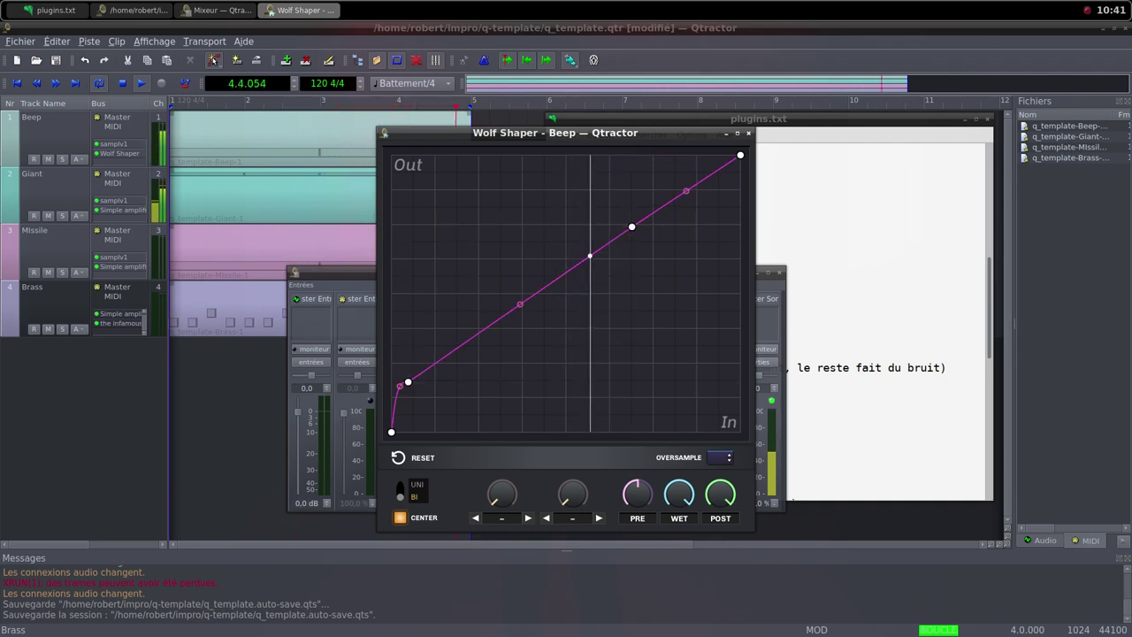
pyautogui.moveTo(632, 227); pyautogui.dragTo(670, 321)
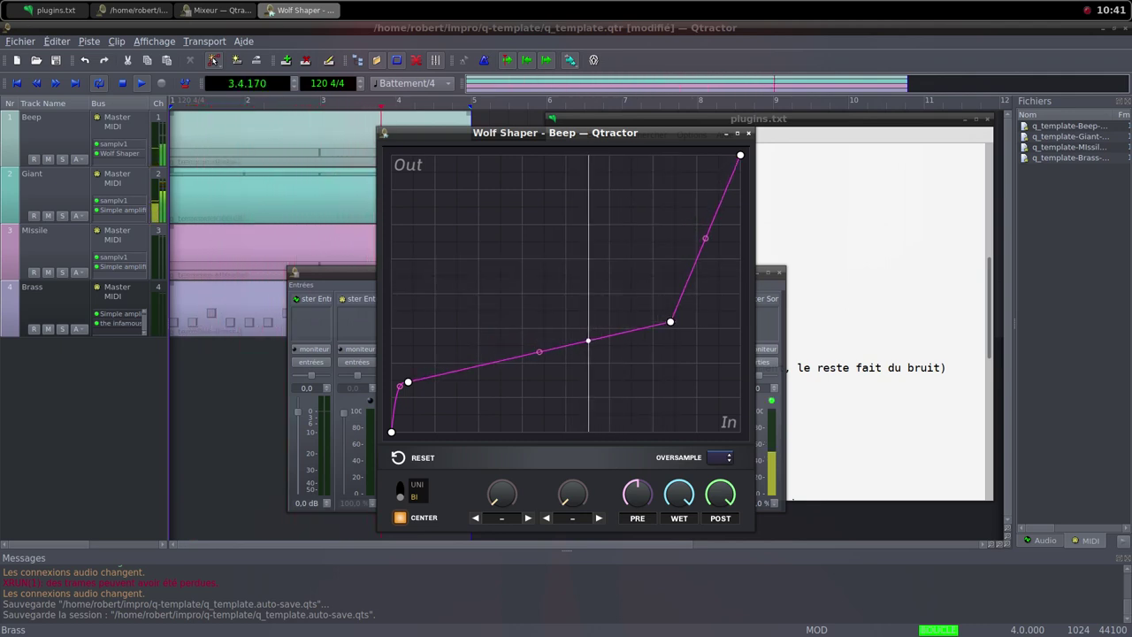
pyautogui.hotkey('alt', 'Tab')
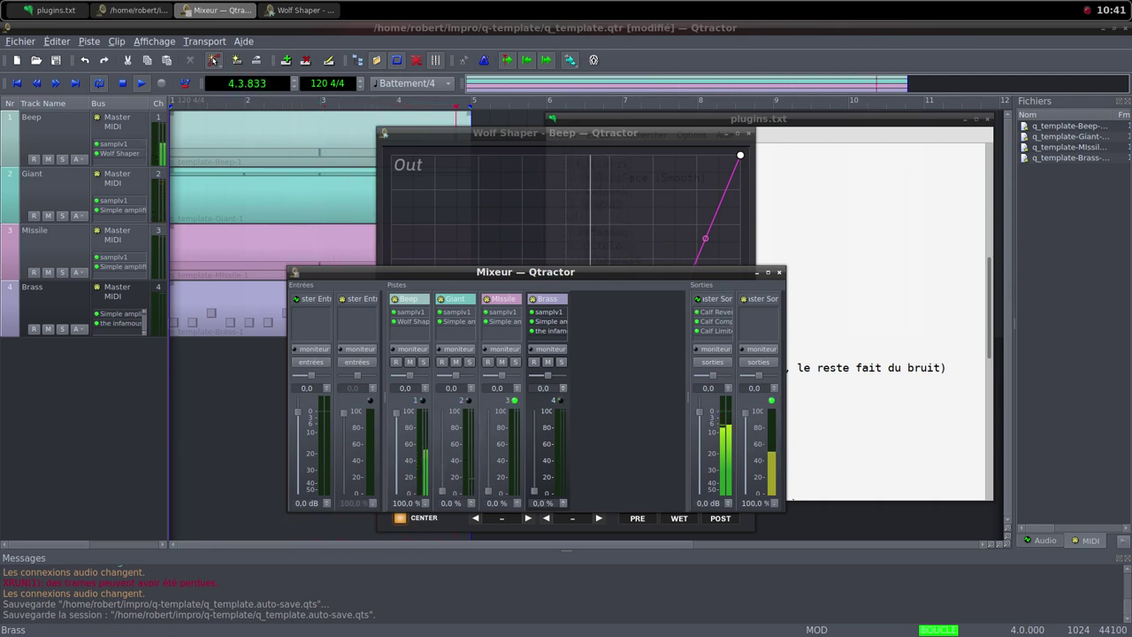
pyautogui.hotkey('alt', 'Tab')
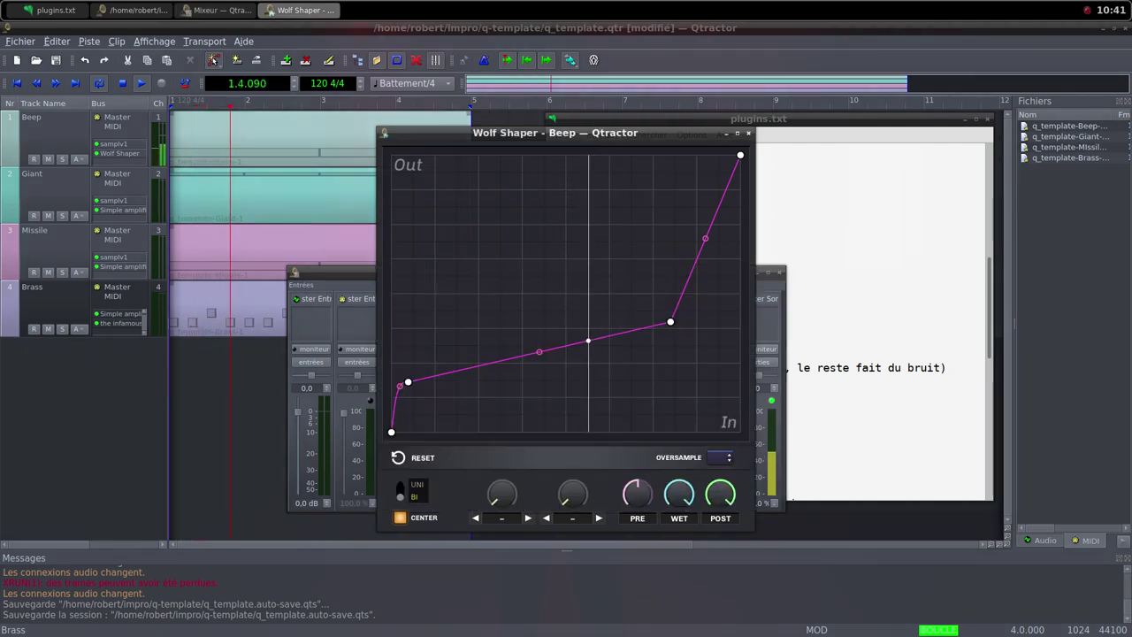
# - Raise the Wolf Shaper curve's upper point above the diagonal, shift its lower point toward the middle of the input range, and close the plugin window
pyautogui.moveTo(670, 321); pyautogui.dragTo(626, 209)
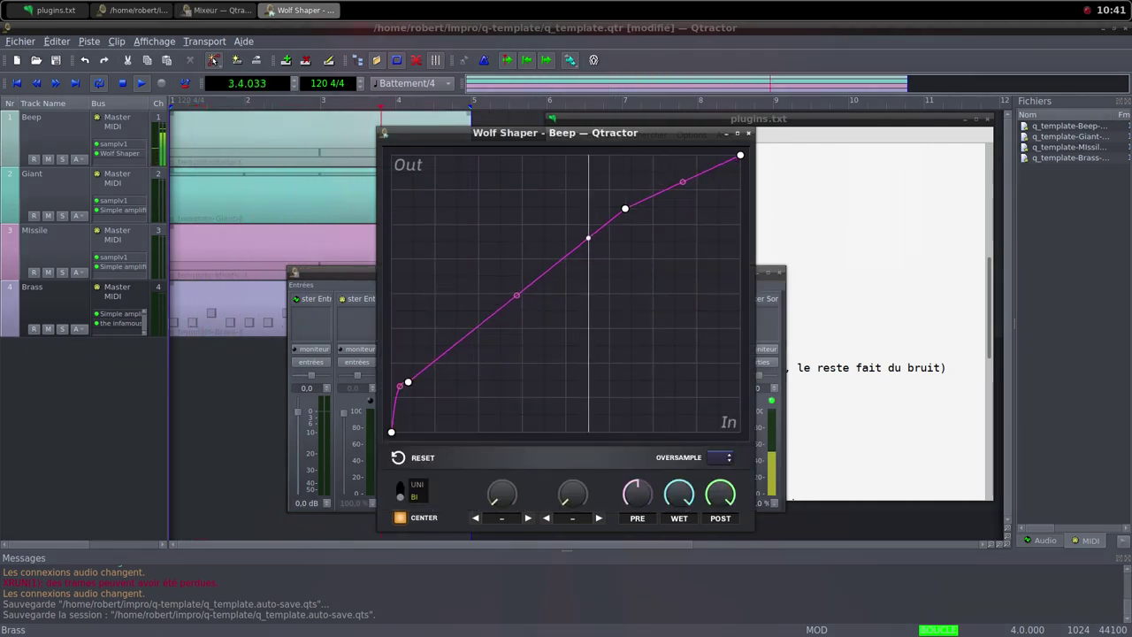
pyautogui.moveTo(626, 133); pyautogui.dragTo(714, 141)
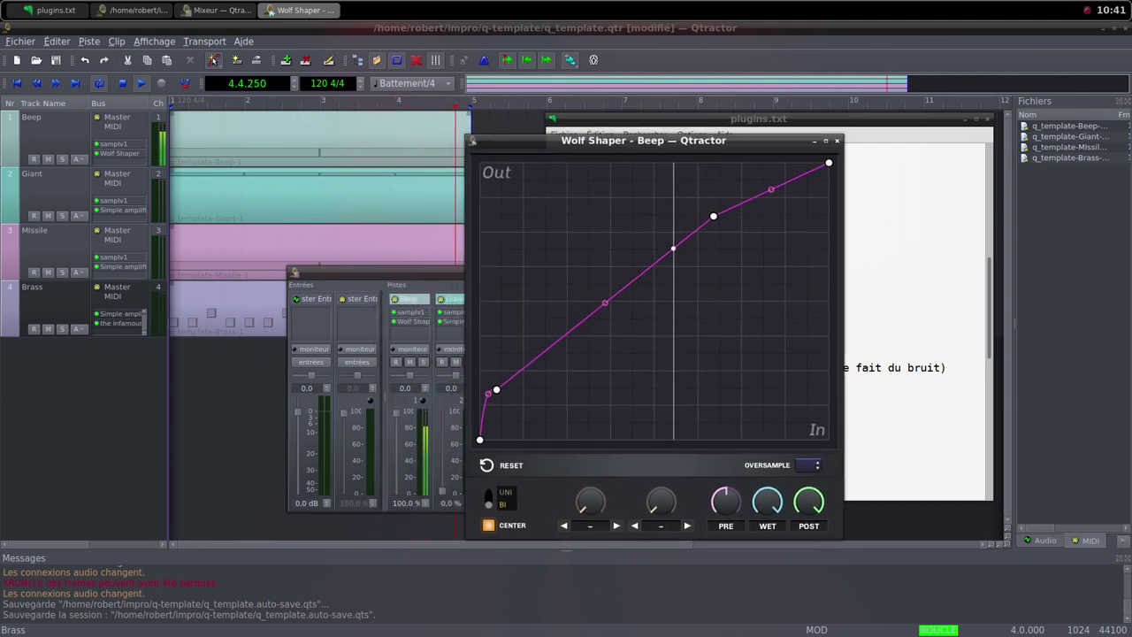
pyautogui.moveTo(496, 389); pyautogui.dragTo(623, 388)
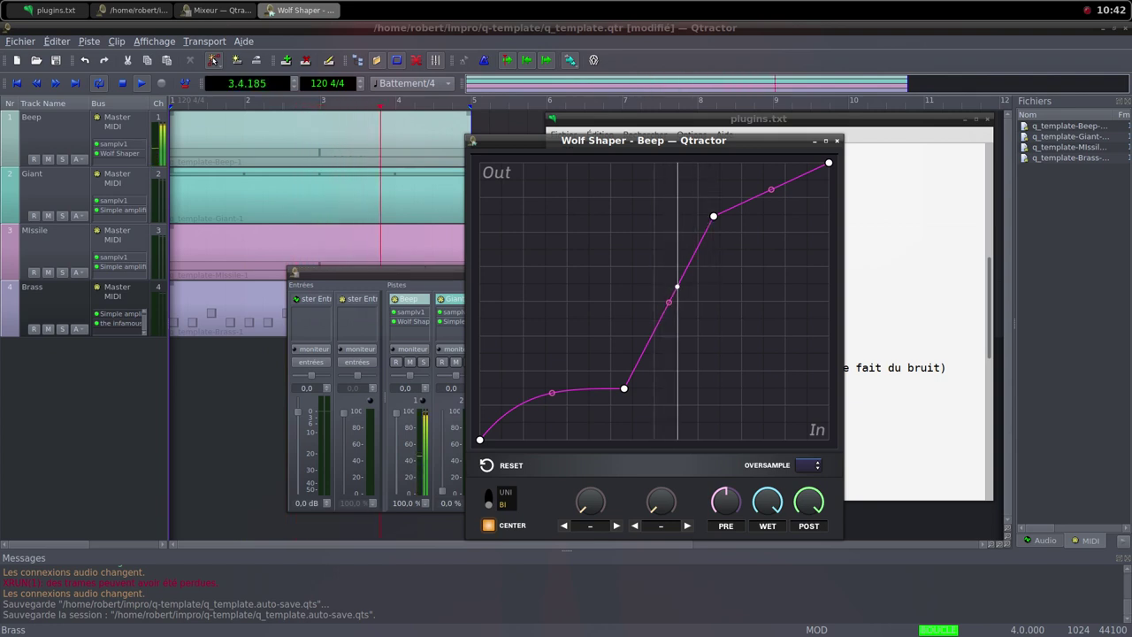
pyautogui.hotkey('alt', 'F4')
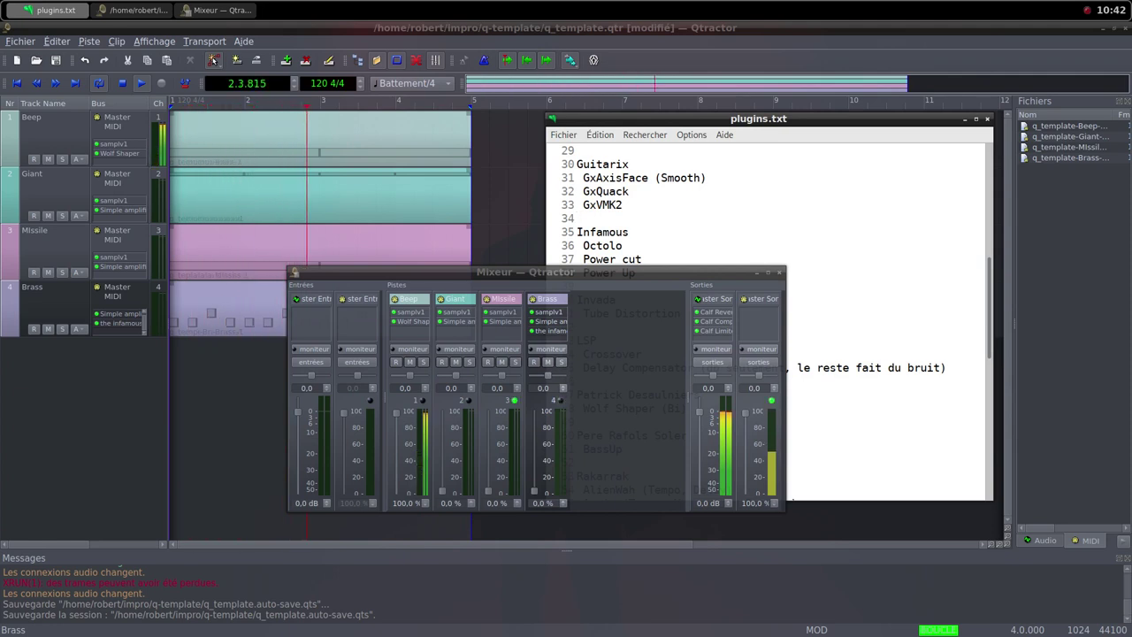
# - Set Brass's volume to 100 %, fade Giant in and back to 0 %, and set Brass's Simple amplifier gain to about 6.860 dB
pyautogui.moveTo(442, 491); pyautogui.dragTo(442, 458)
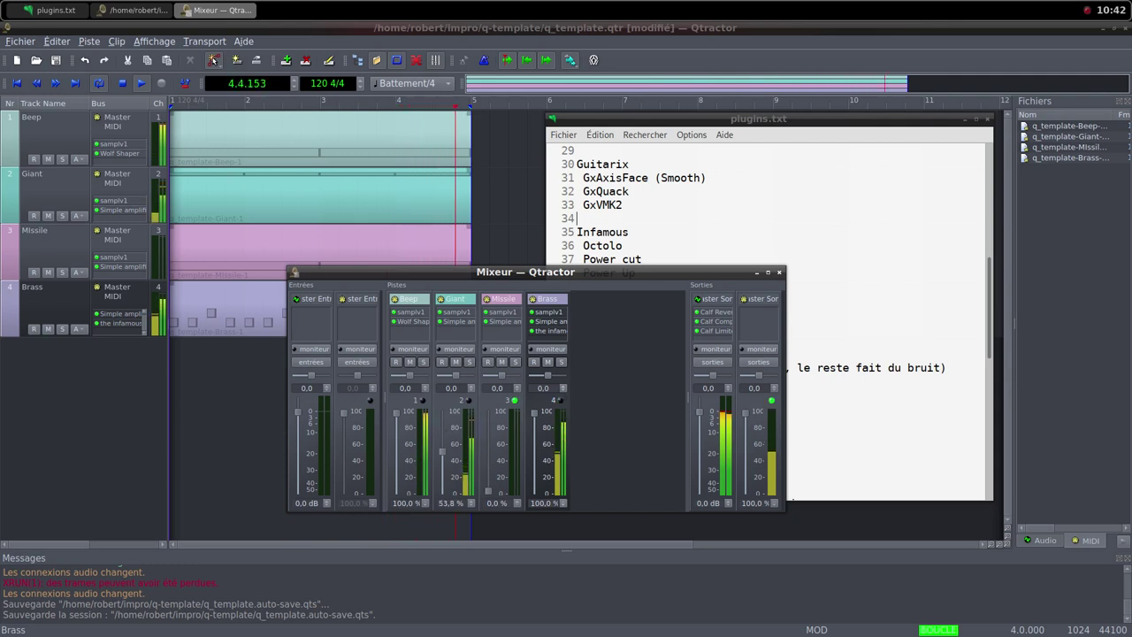
pyautogui.moveTo(442, 452); pyautogui.dragTo(442, 491)
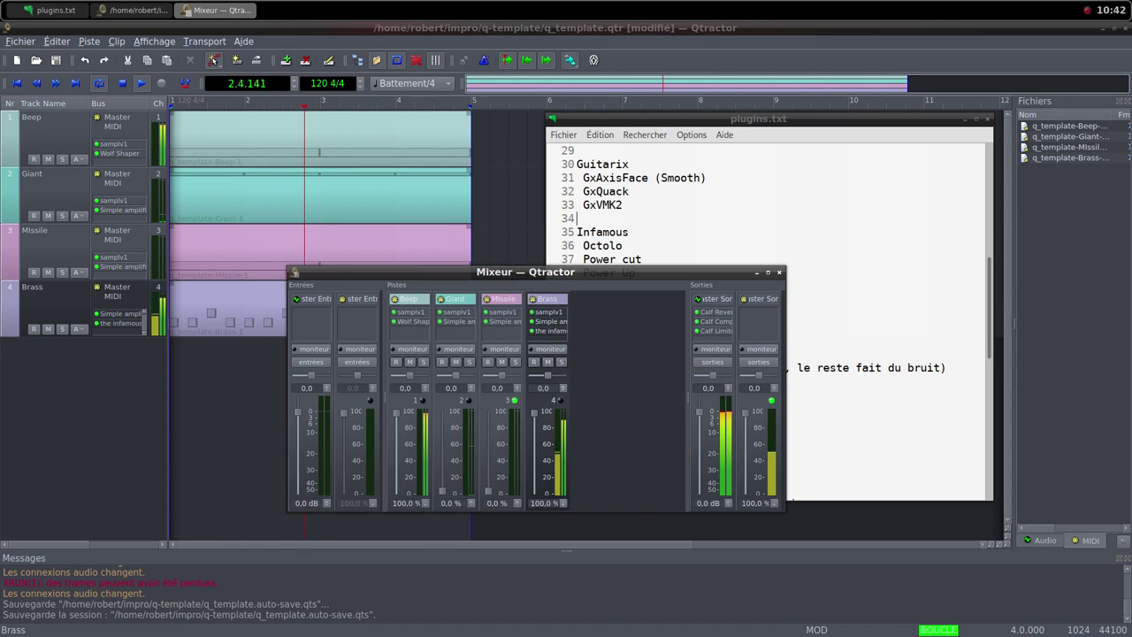
pyautogui.doubleClick(548, 321)
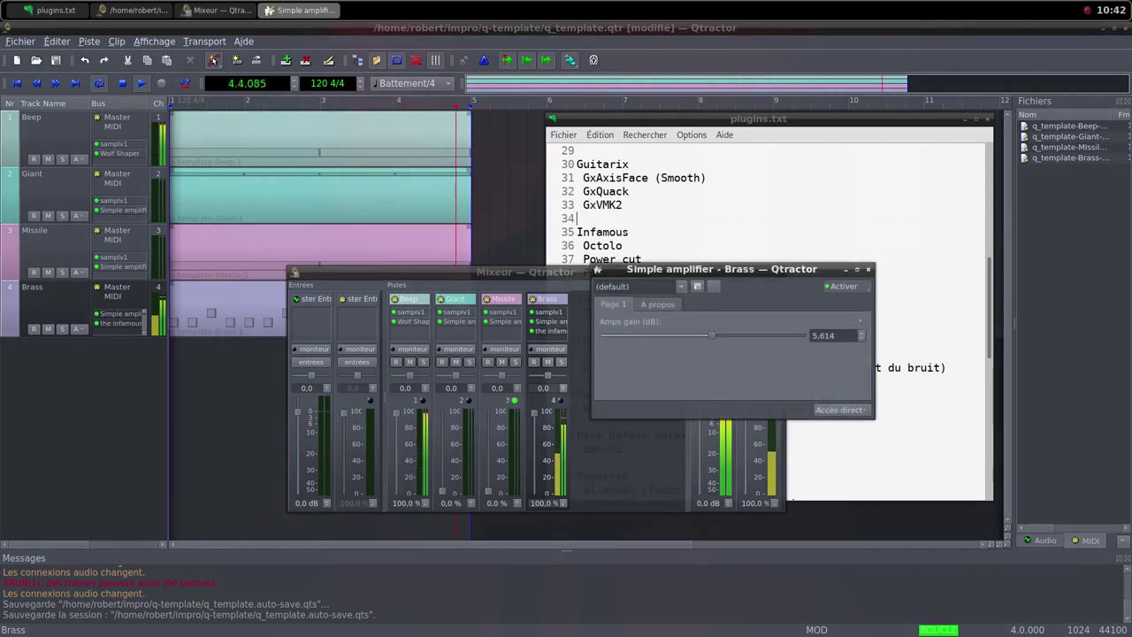
pyautogui.moveTo(712, 335); pyautogui.dragTo(718, 335)
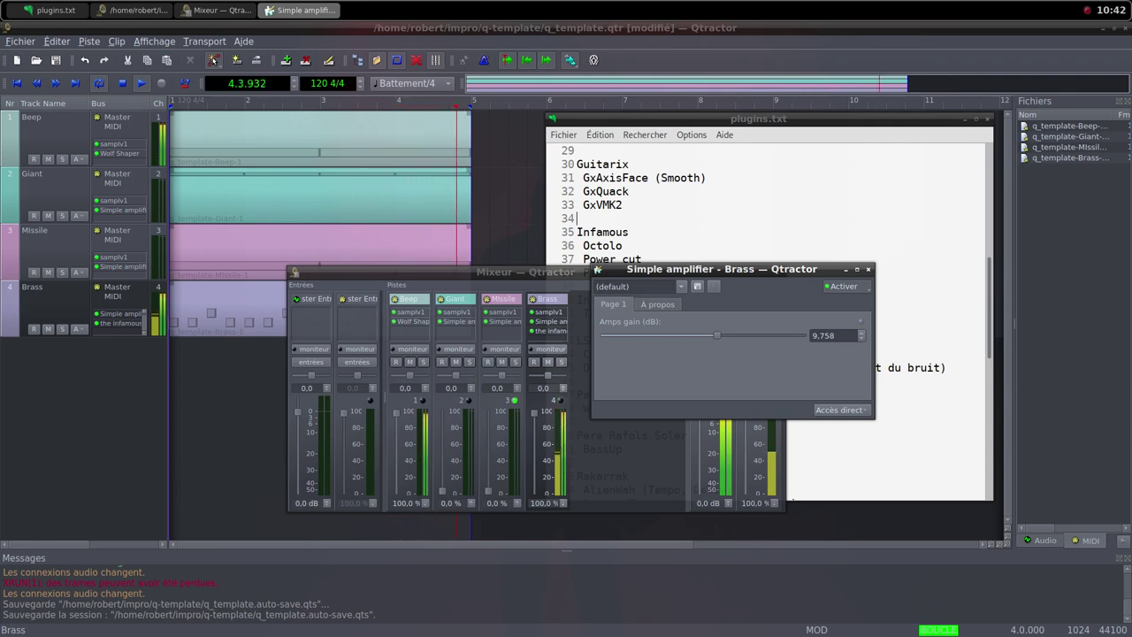
pyautogui.scroll(-2, 715, 335)
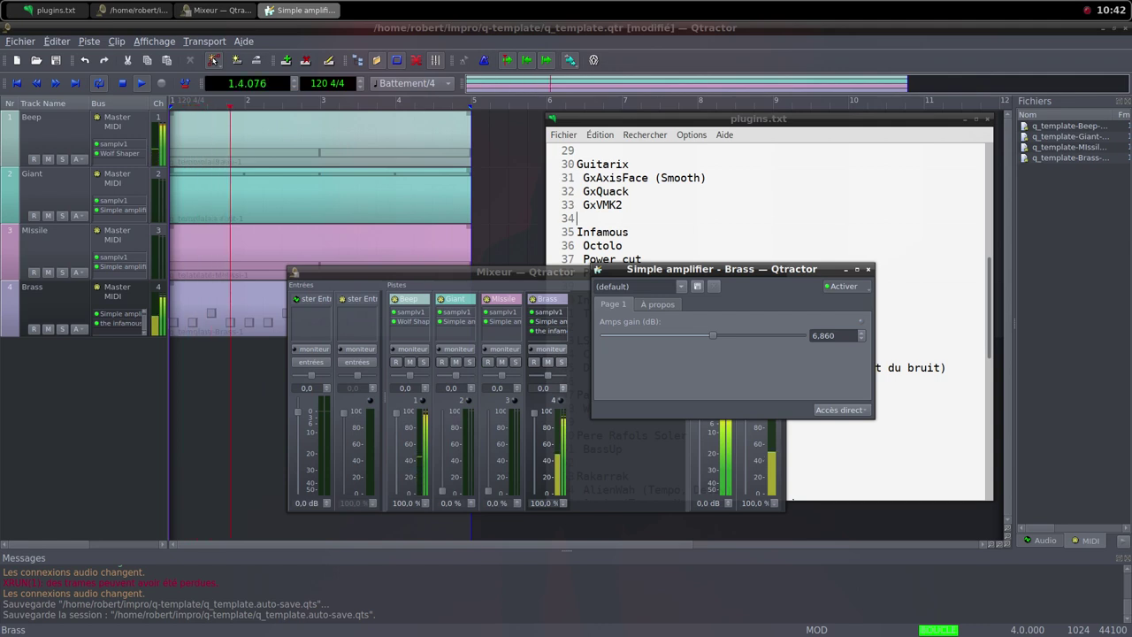
# - Set Giant's volume to 100 % and Brass's to 0 %, and set Brass's Simple amplifier gain to about 4.774 dB, closing its window
pyautogui.moveTo(488, 491); pyautogui.dragTo(488, 448)
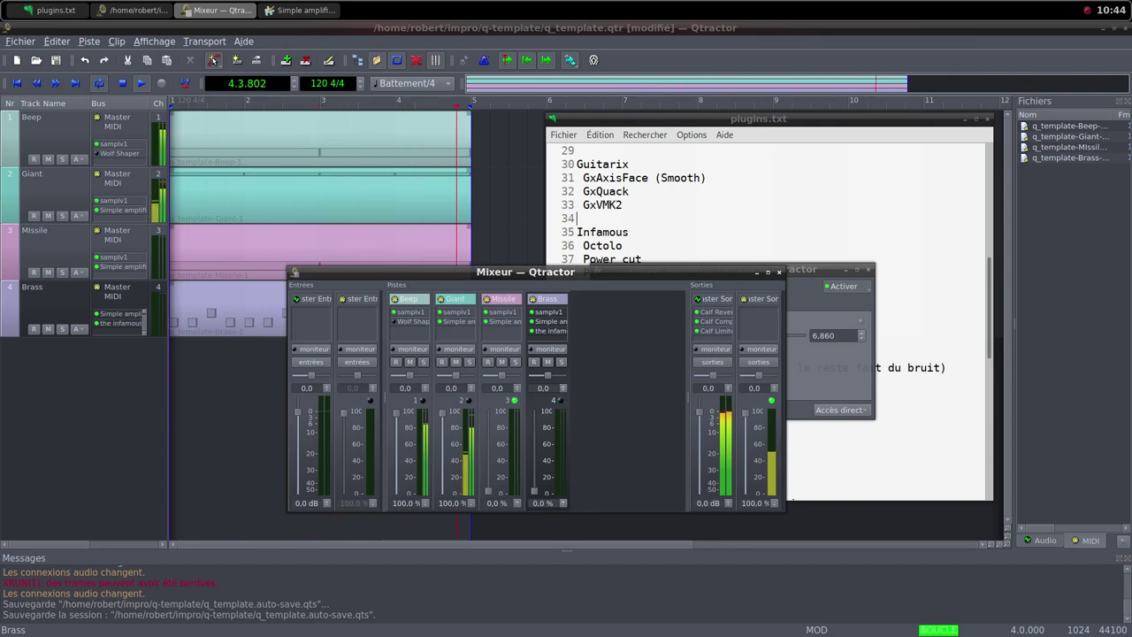
pyautogui.hotkey('alt', 'Tab')
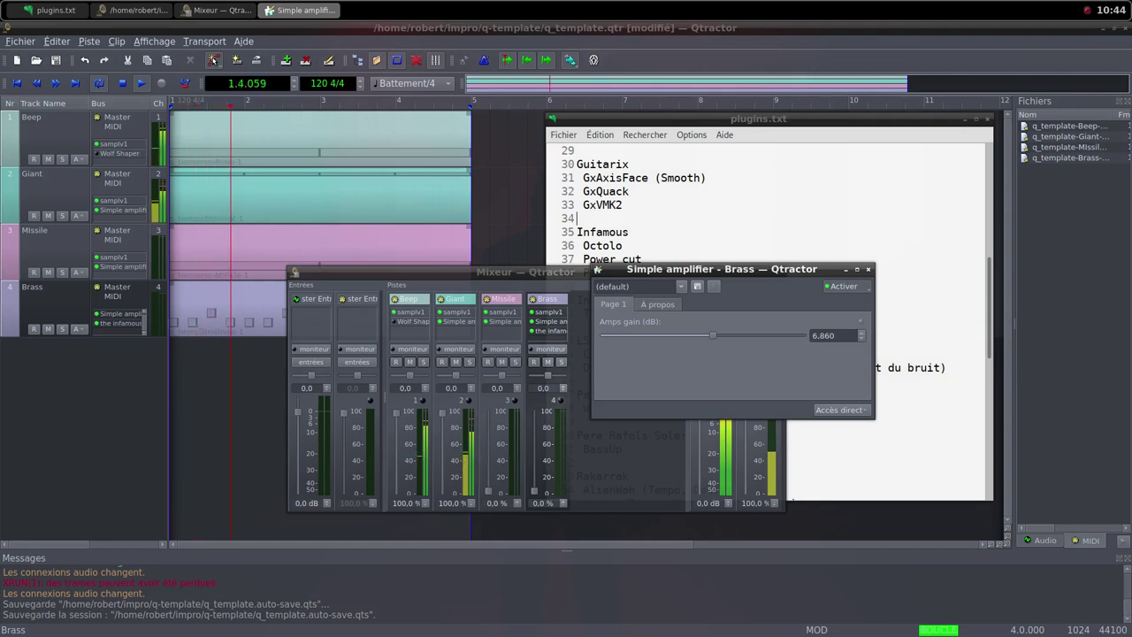
pyautogui.moveTo(713, 335); pyautogui.dragTo(709, 335)
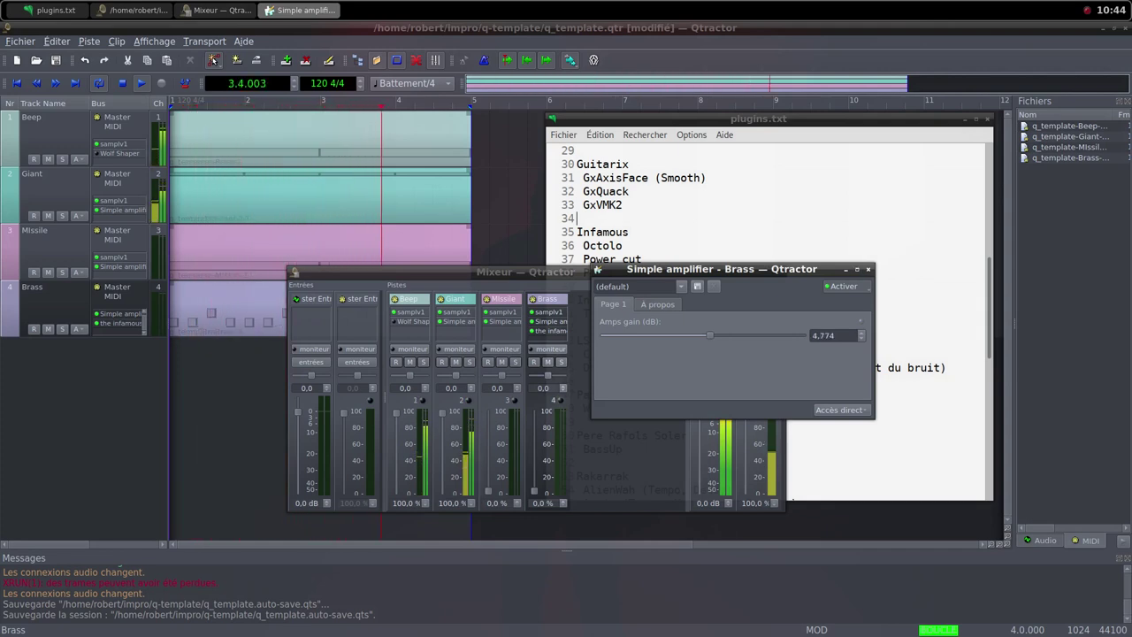
pyautogui.click(868, 269)
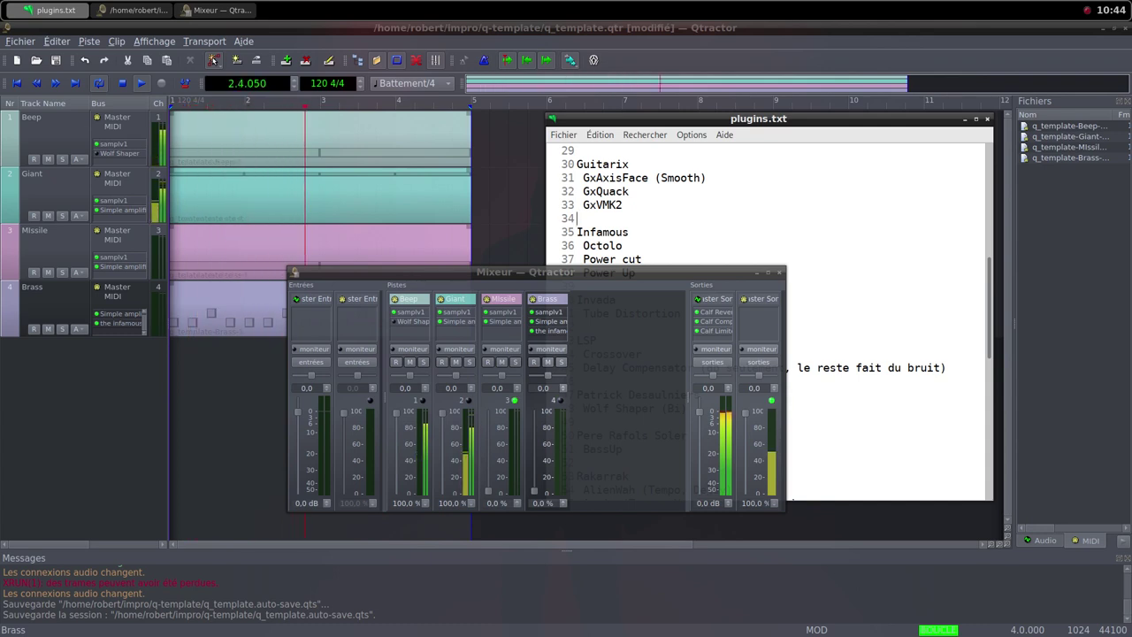
# - Search the plugins for "shifte" and add AM pitchshifter to the Giant track
pyautogui.rightClick(453, 331)
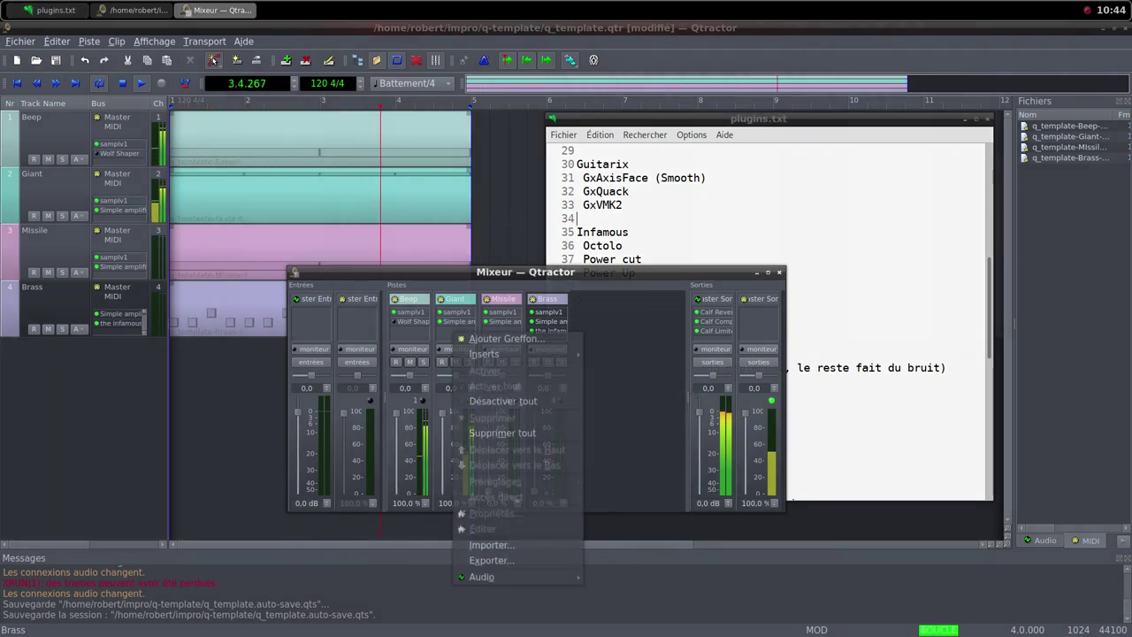
pyautogui.click(501, 339)
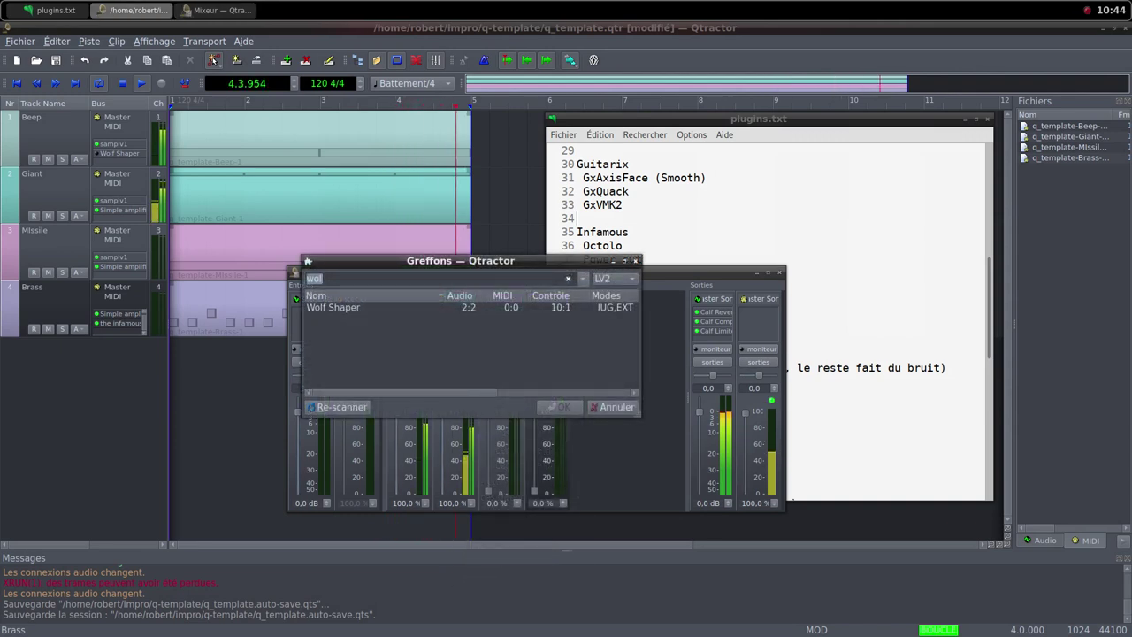
pyautogui.write('shif')
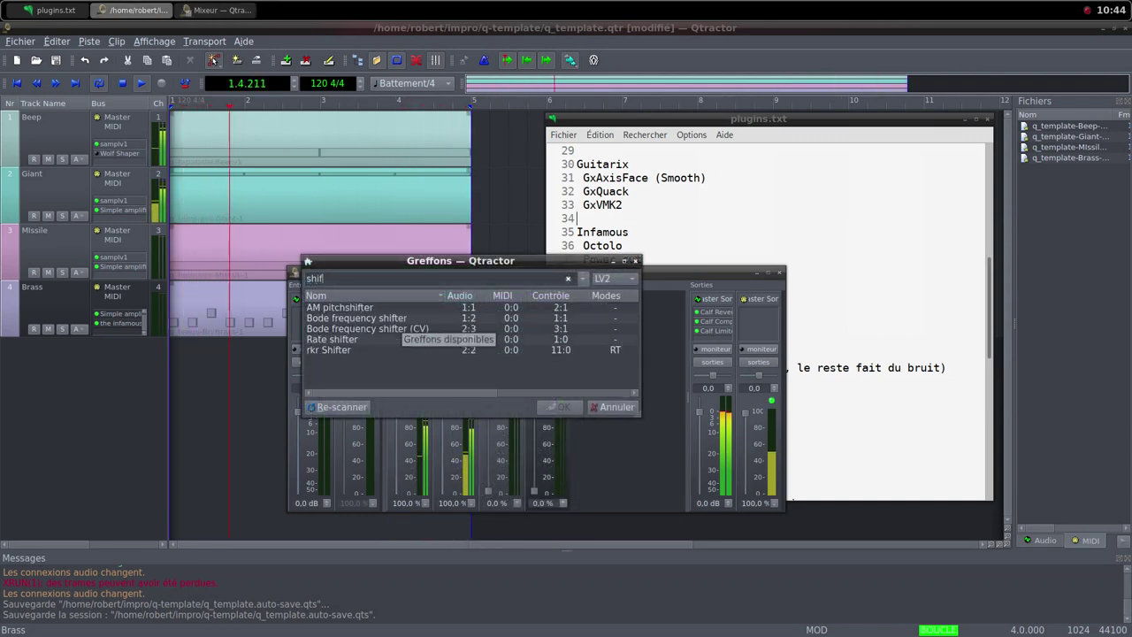
pyautogui.write('te')
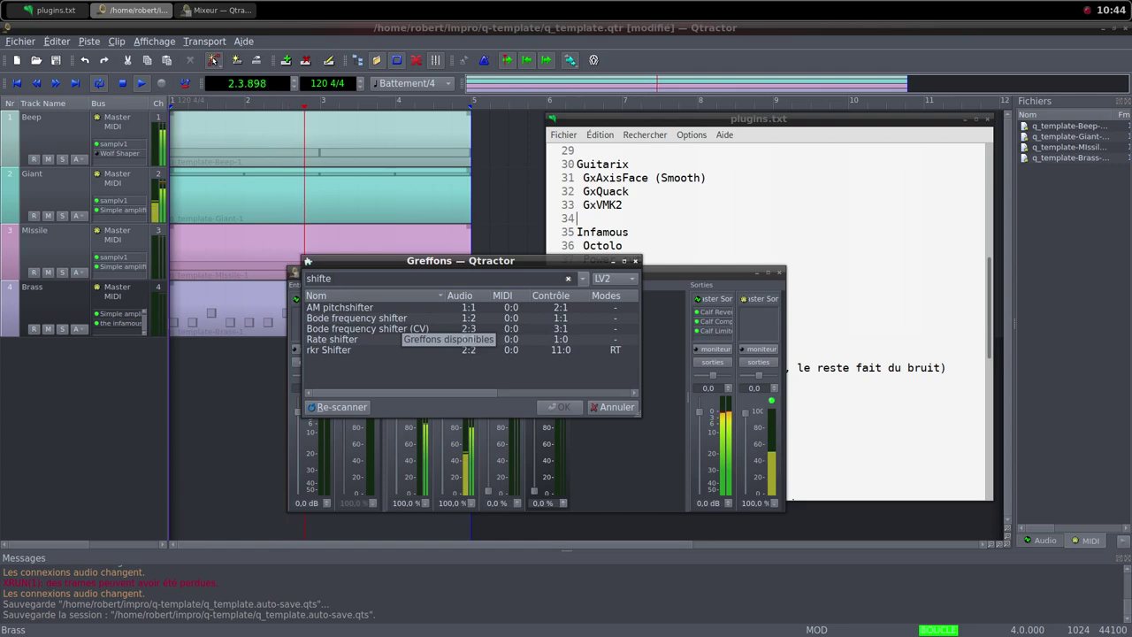
pyautogui.press('Down')
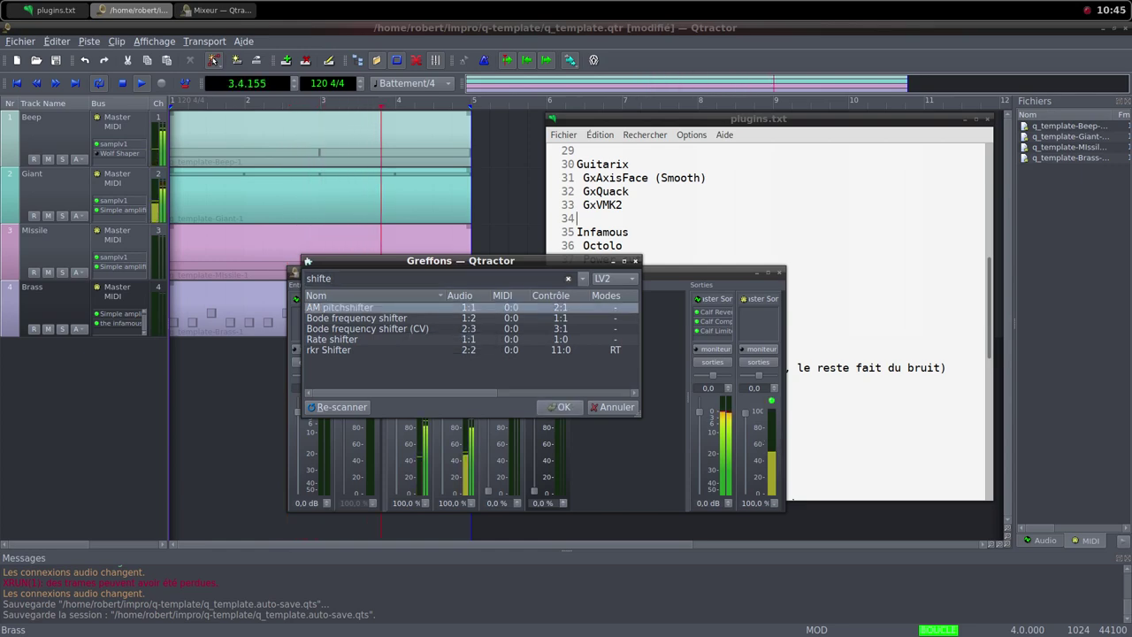
pyautogui.press('Return')
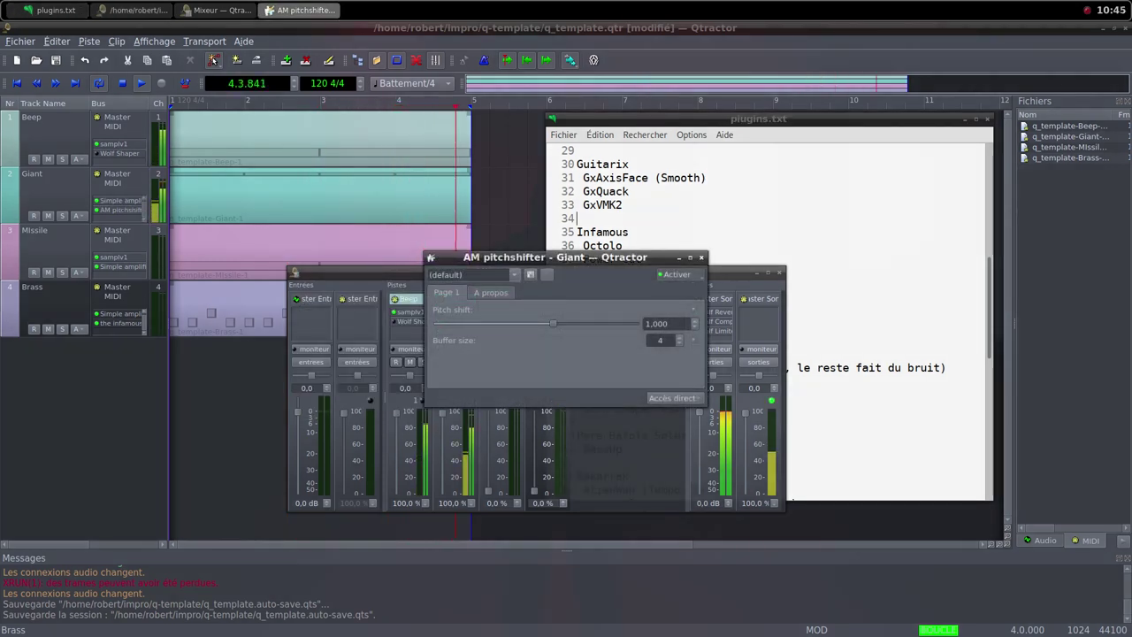
# - Set the Giant track's AM pitchshifter Pitch shift to about 2.333 and close the plugin window
pyautogui.moveTo(591, 258); pyautogui.dragTo(682, 194)
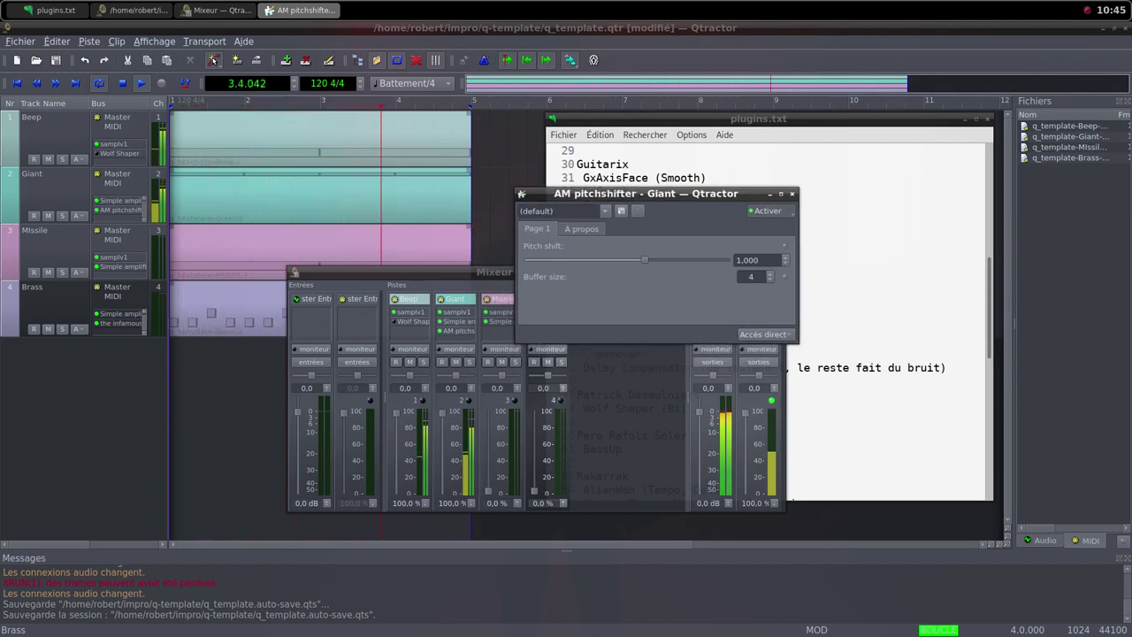
pyautogui.moveTo(650, 260); pyautogui.dragTo(655, 260)
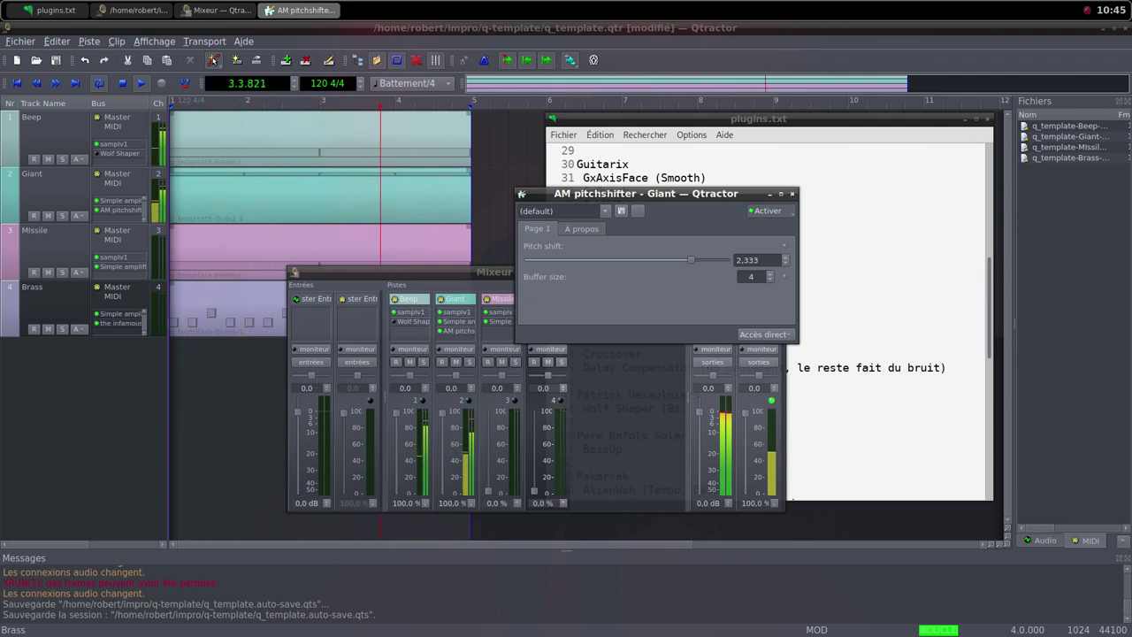
pyautogui.click(792, 194)
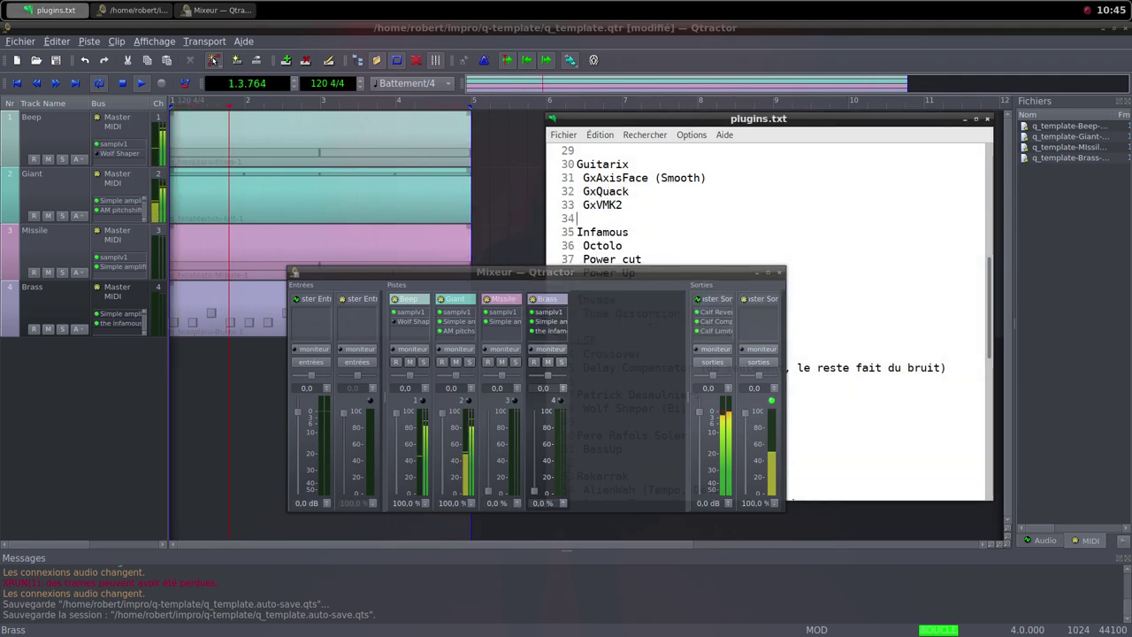
# - Raise MIssile's volume to 100 %, fade Giant and MIssile down to 0 %, and bring Brass up to 100 %
pyautogui.moveTo(488, 490); pyautogui.dragTo(488, 444)
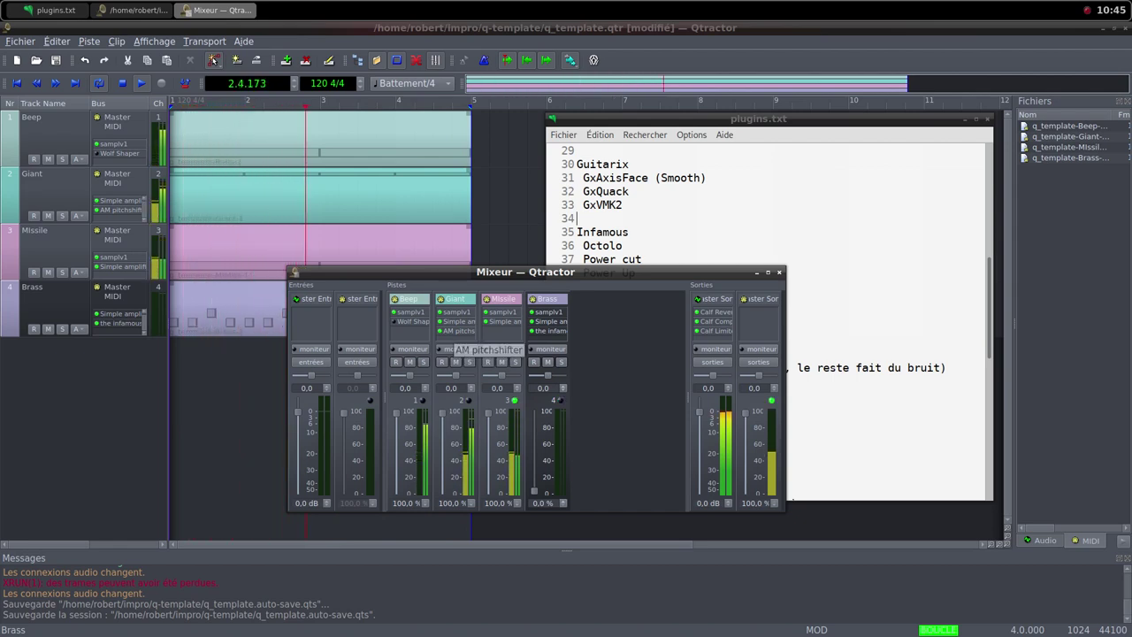
pyautogui.click(456, 331)
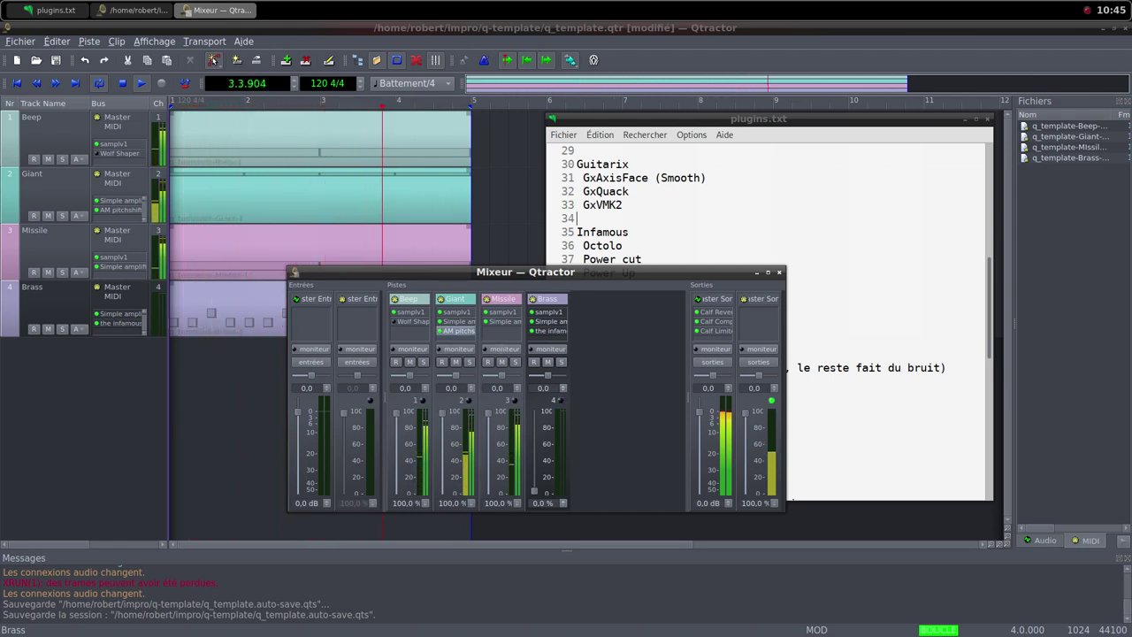
pyautogui.moveTo(443, 413); pyautogui.dragTo(442, 485)
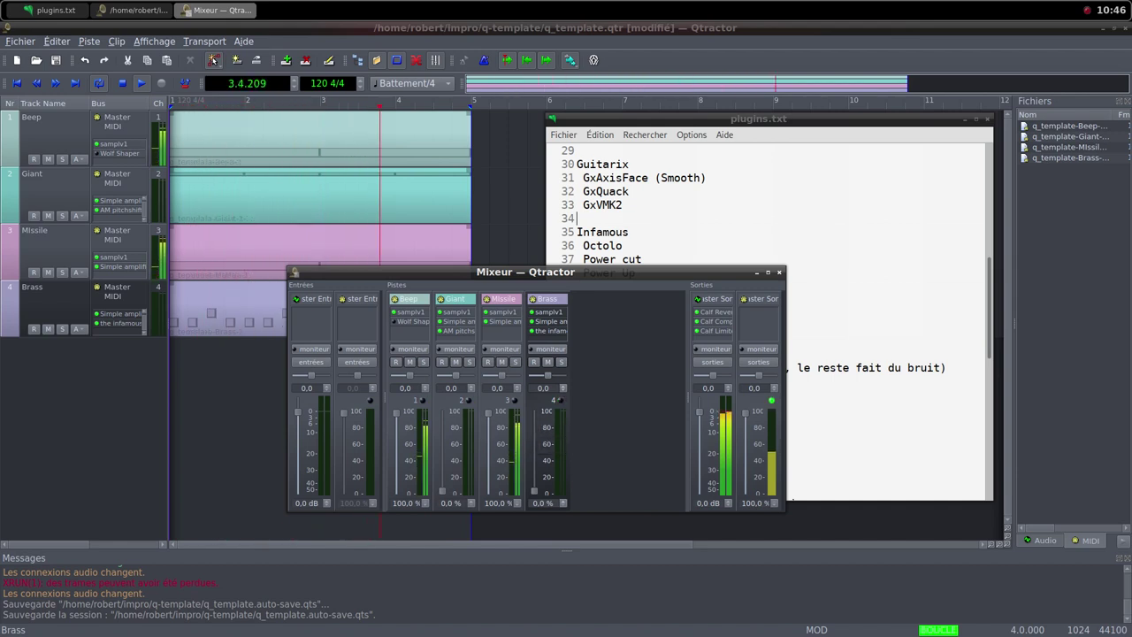
pyautogui.moveTo(488, 413); pyautogui.dragTo(534, 412)
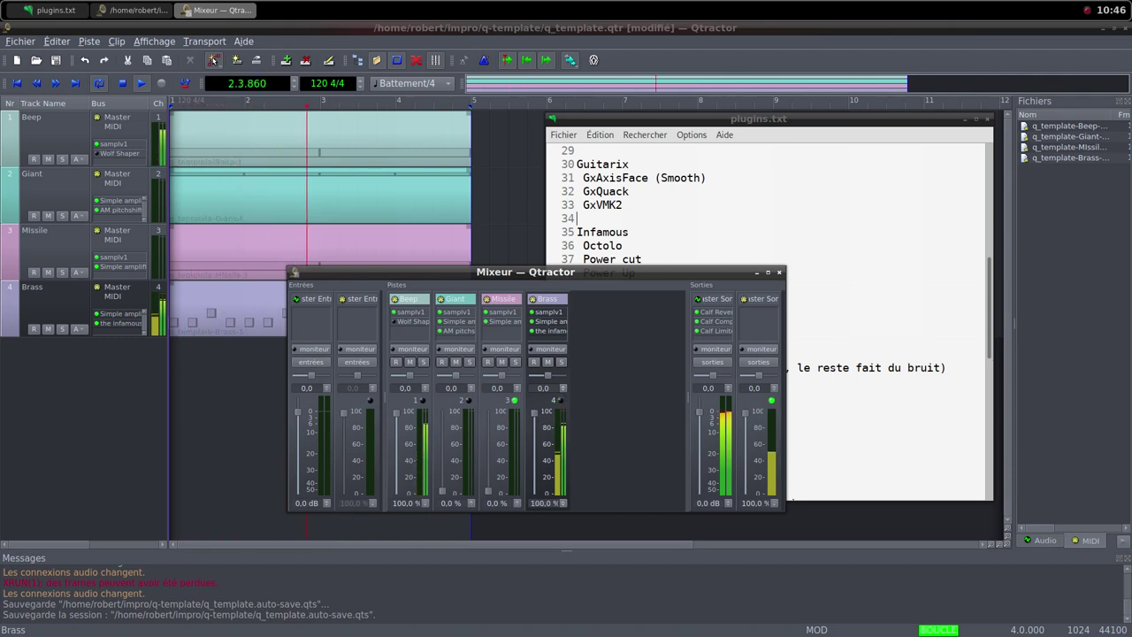
# - Bring the Giant and MIssile volumes up to 100 % and lower Brass to about 63.6 %
pyautogui.moveTo(442, 491); pyautogui.dragTo(442, 478)
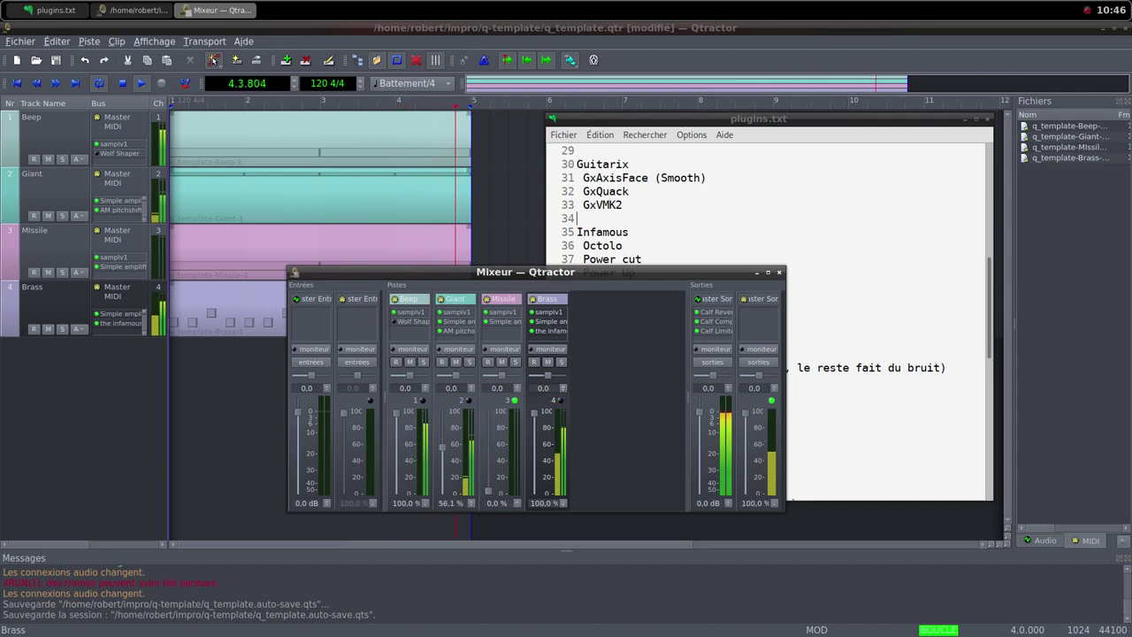
pyautogui.moveTo(442, 439); pyautogui.dragTo(442, 412)
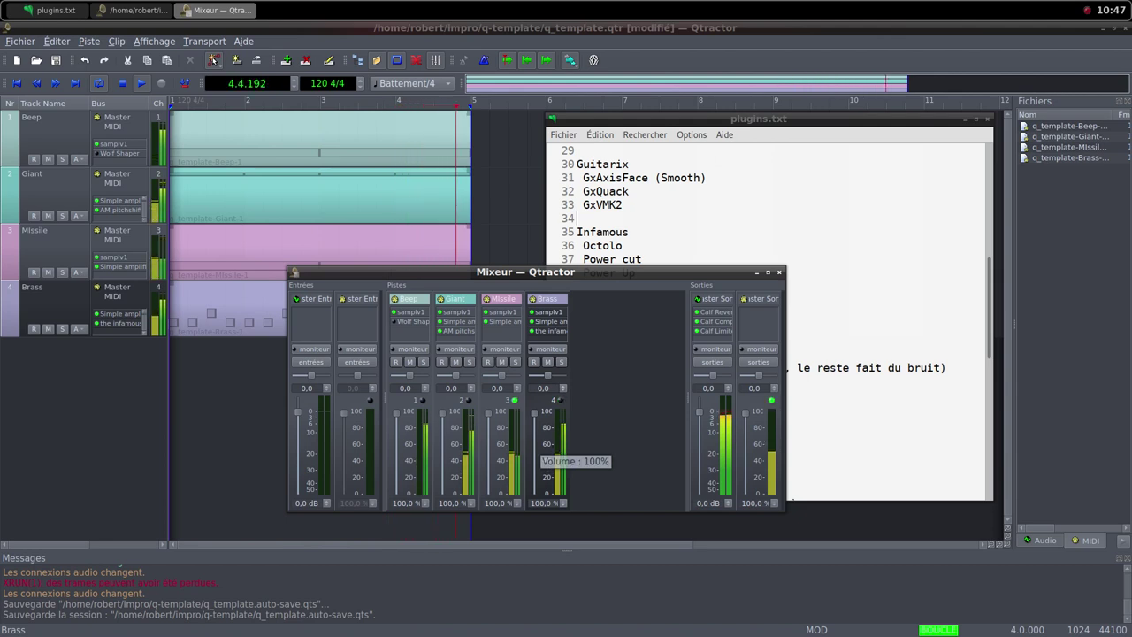
pyautogui.moveTo(534, 414); pyautogui.dragTo(534, 428)
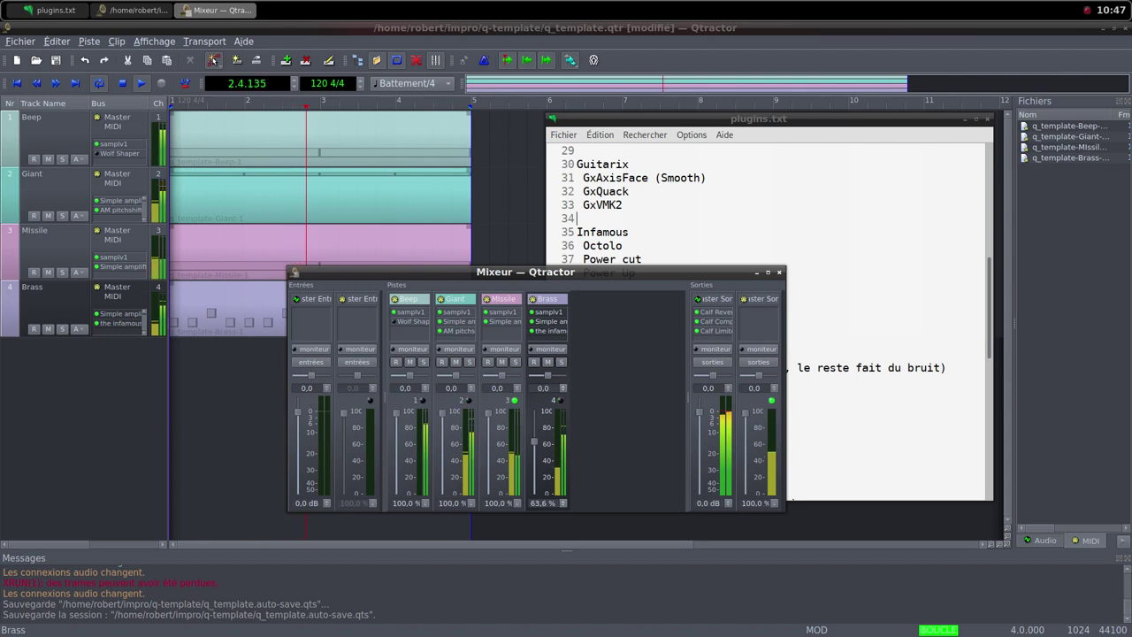